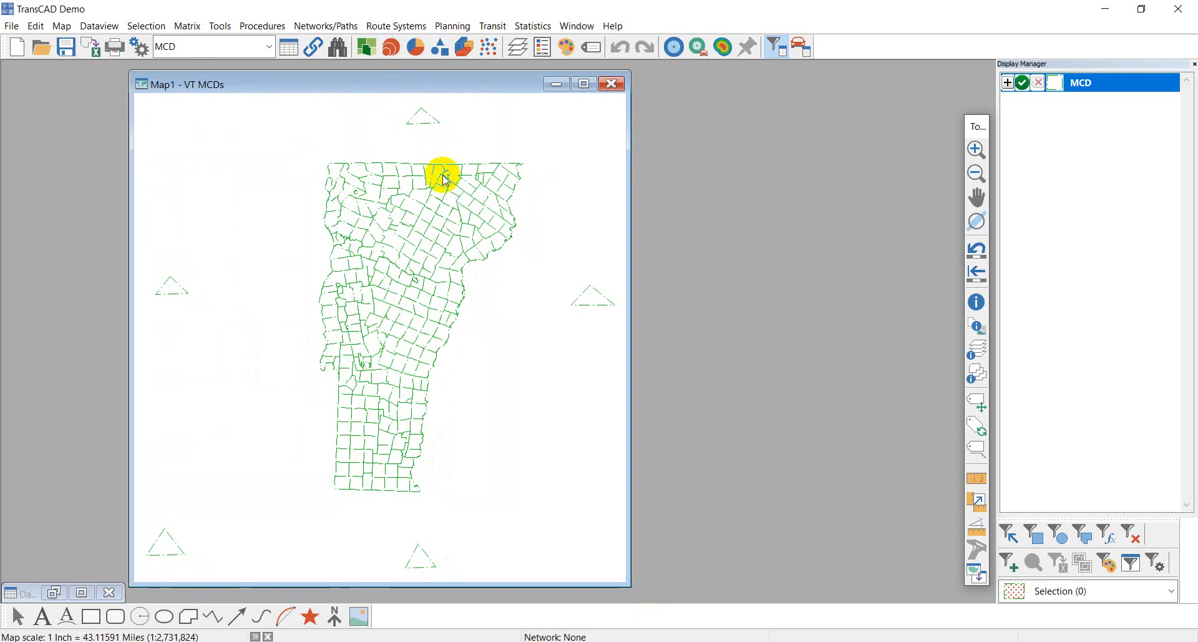
# Enlarge the Vermont map window and open a dataview of the MCD layer positioned over the map.
pyautogui.moveTo(628, 581); pyautogui.dragTo(647, 601)
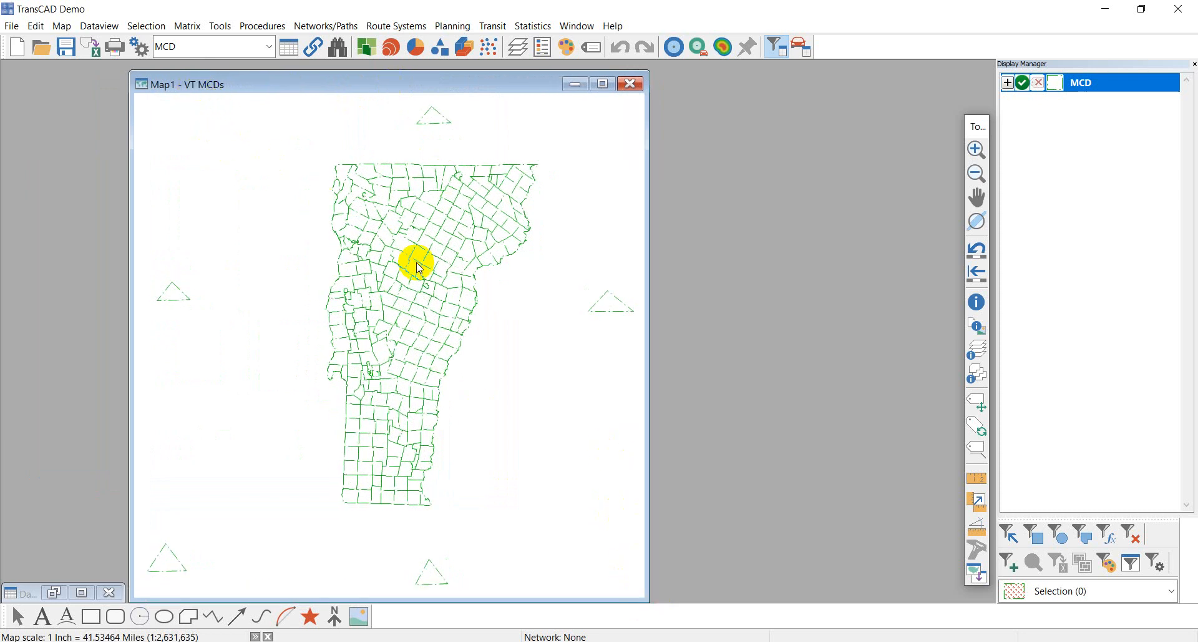
pyautogui.scroll(1, 399, 317)
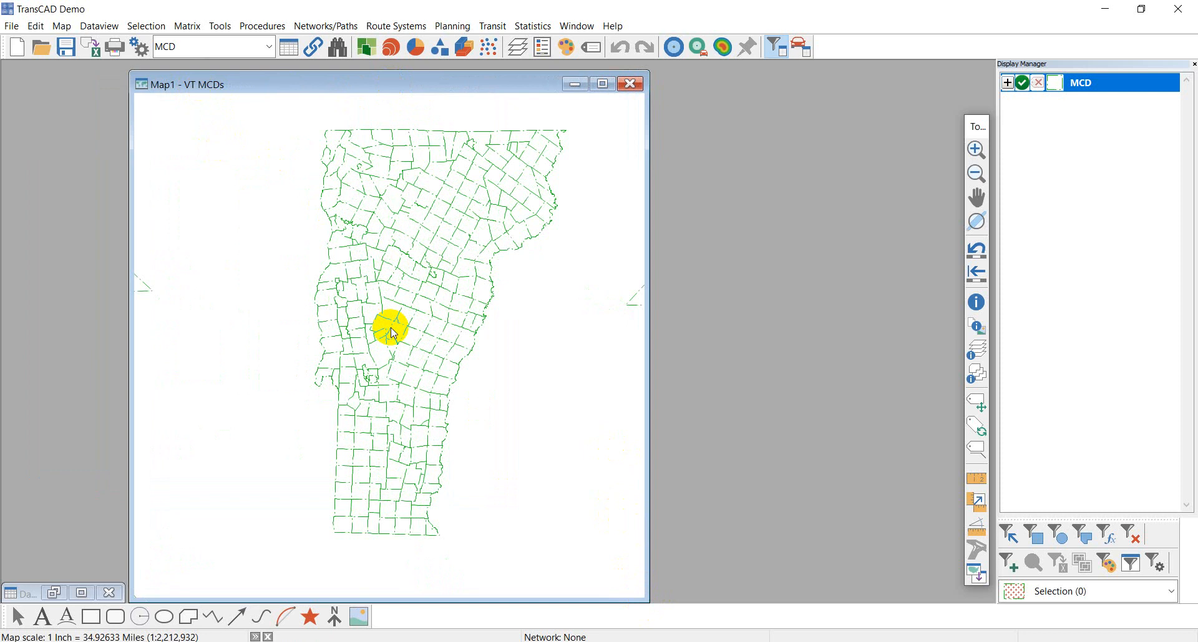
pyautogui.click(293, 50)
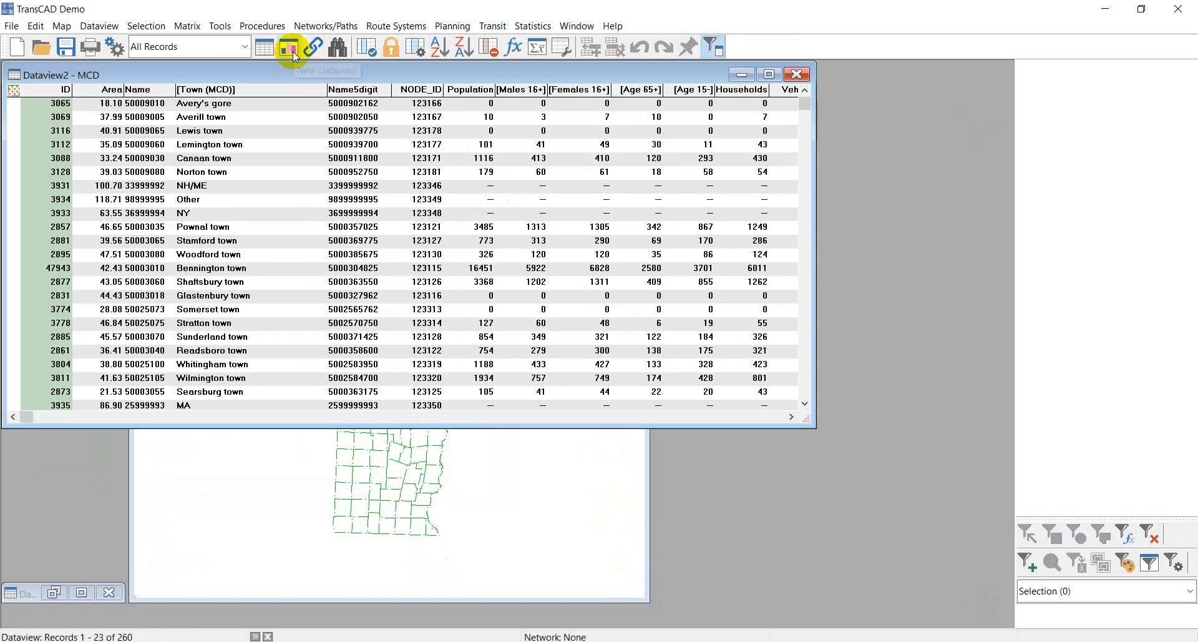
pyautogui.moveTo(421, 67); pyautogui.dragTo(525, 162)
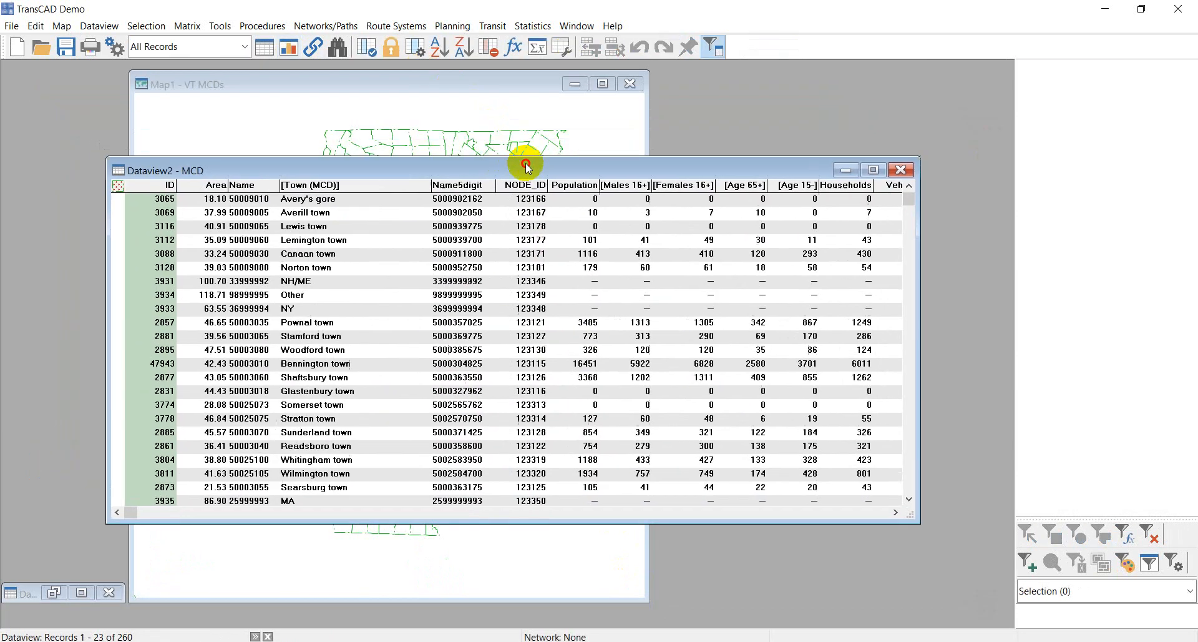
pyautogui.moveTo(264, 169); pyautogui.dragTo(269, 135)
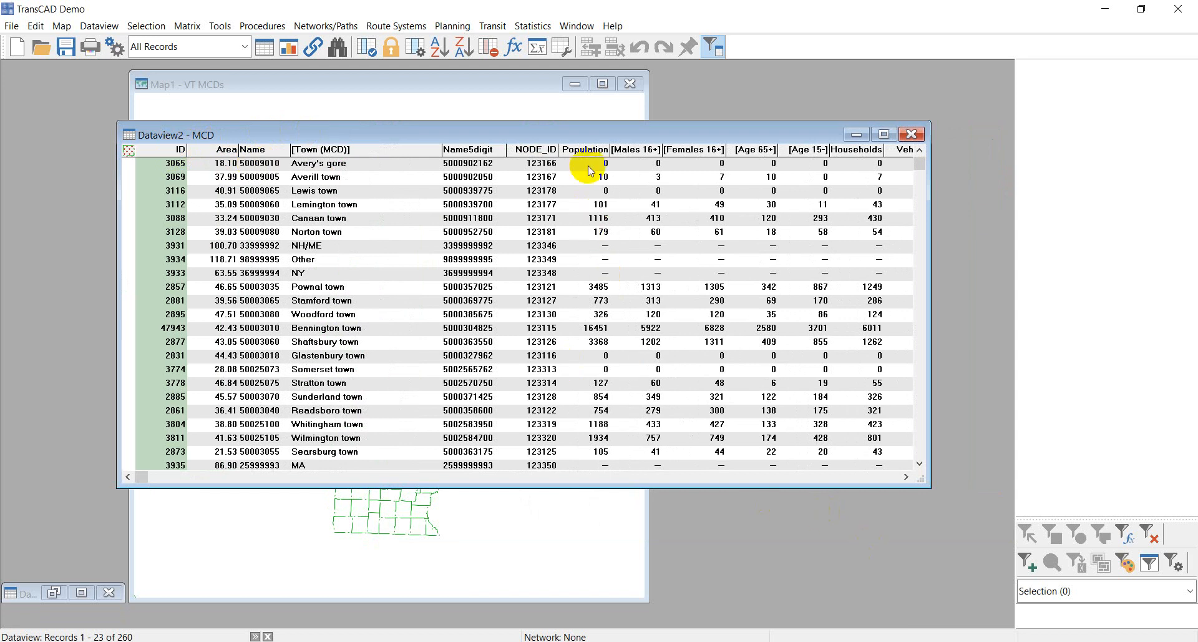
# Review the MCD dataview's fields through to NTYPE and minimize the dataview.
pyautogui.click(906, 476)
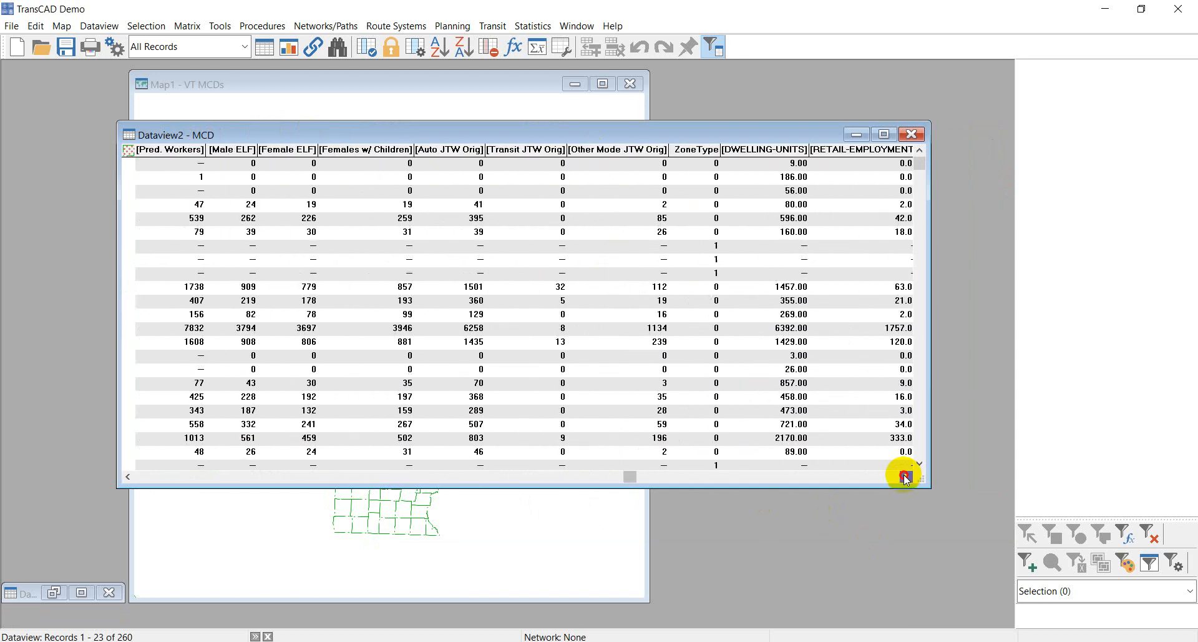
pyautogui.click(905, 476)
pyautogui.click(906, 476)
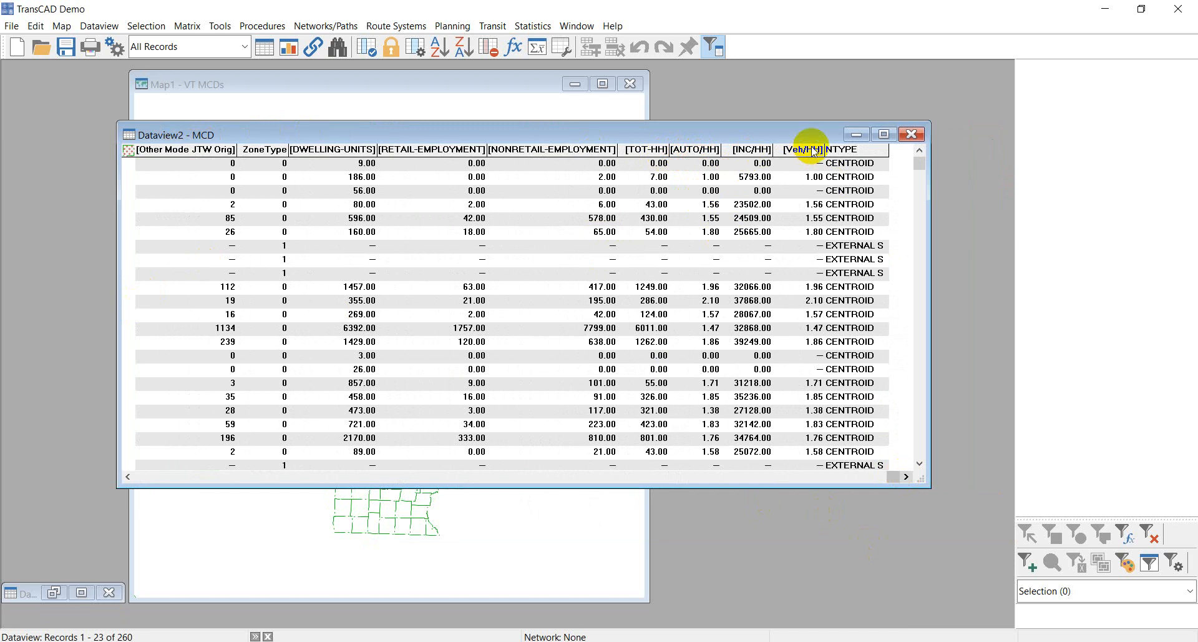
pyautogui.click(855, 133)
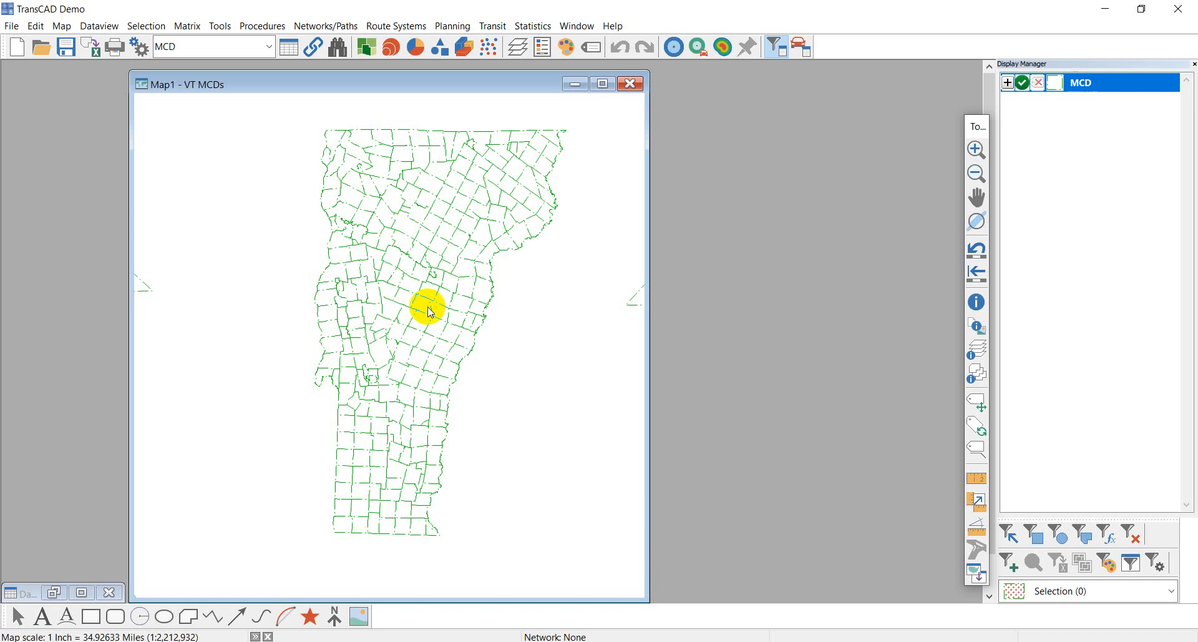
# Restore the minimized MCD dataview and reposition it over the map.
pyautogui.moveTo(430, 303)
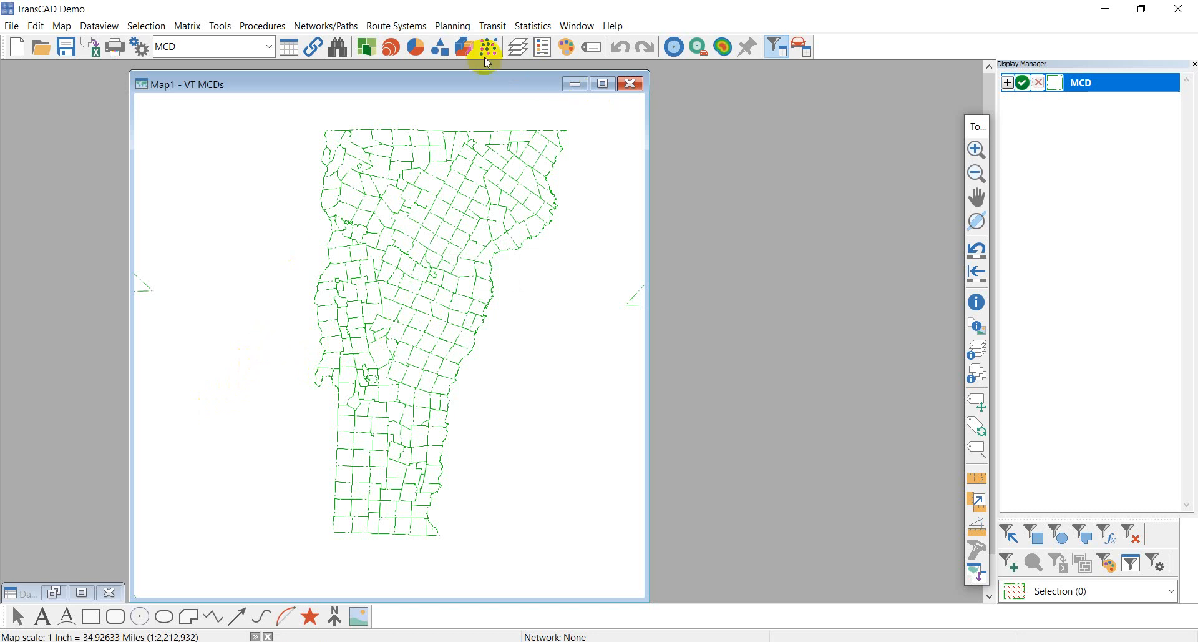
pyautogui.click(577, 26)
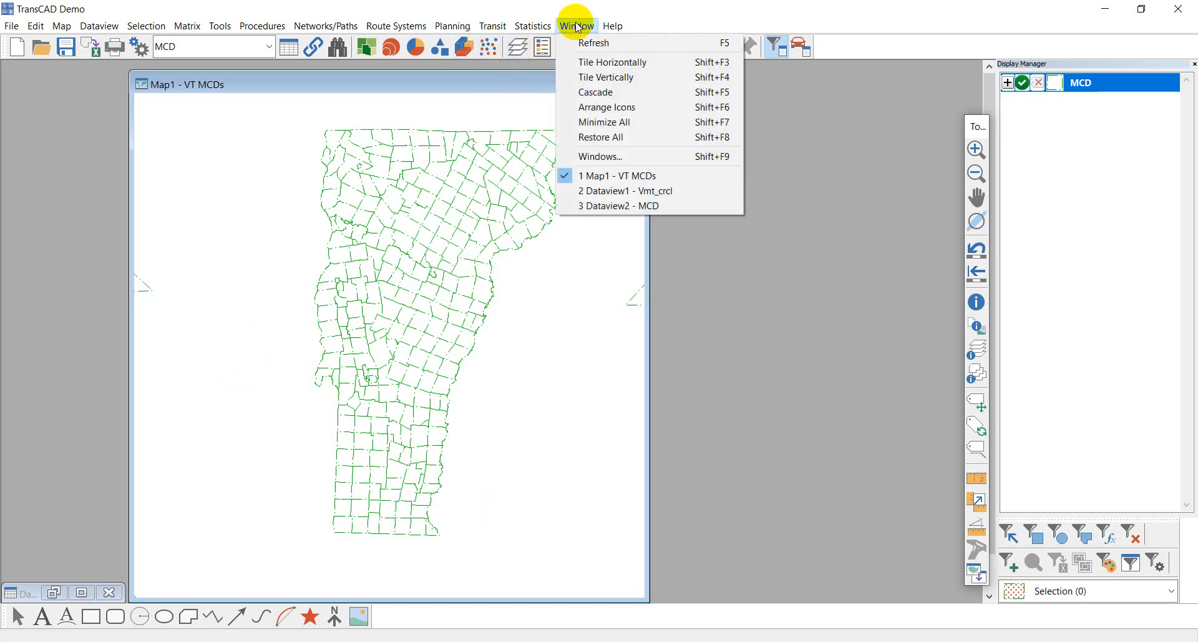
pyautogui.click(622, 207)
pyautogui.moveTo(509, 134); pyautogui.dragTo(435, 142)
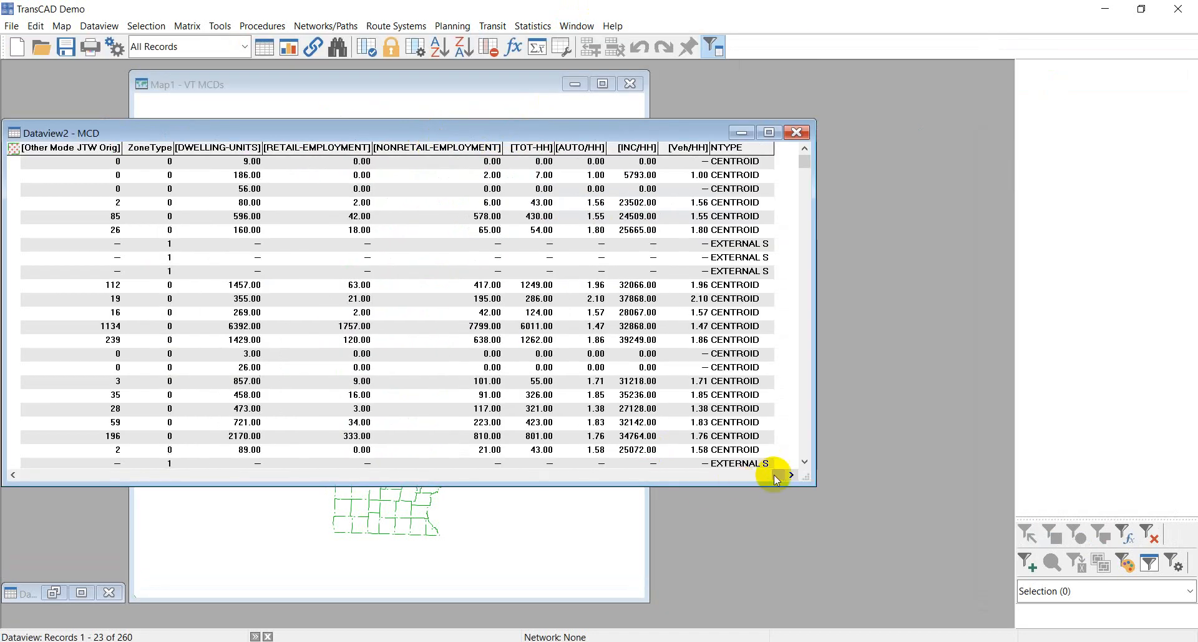
pyautogui.moveTo(278, 132); pyautogui.dragTo(295, 127)
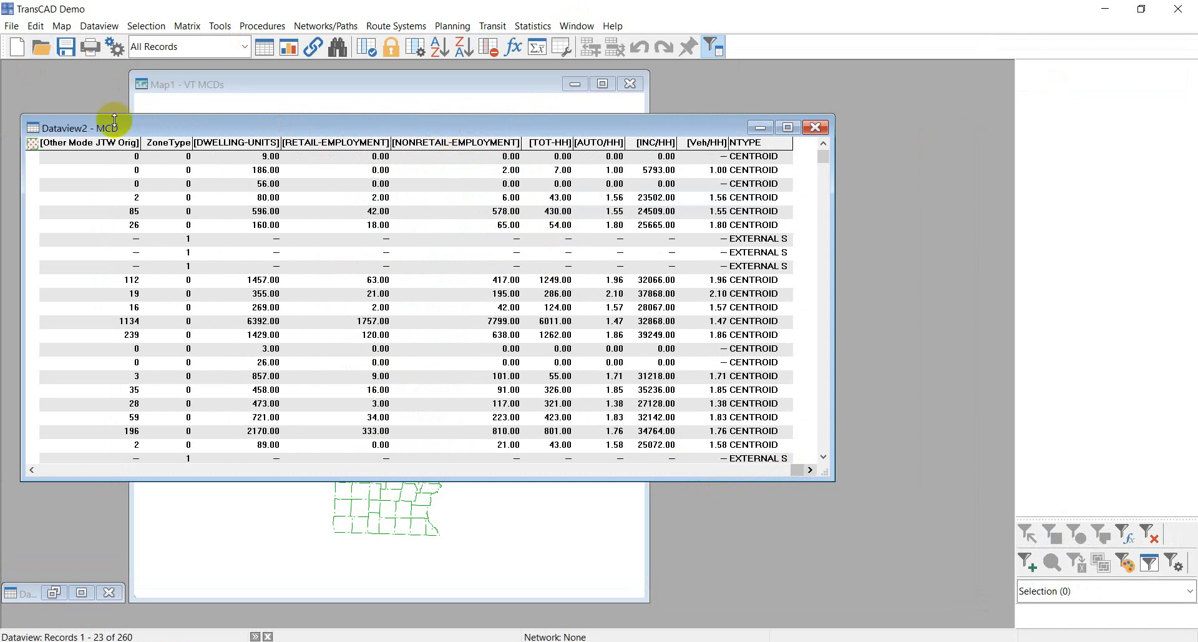
pyautogui.click(98, 26)
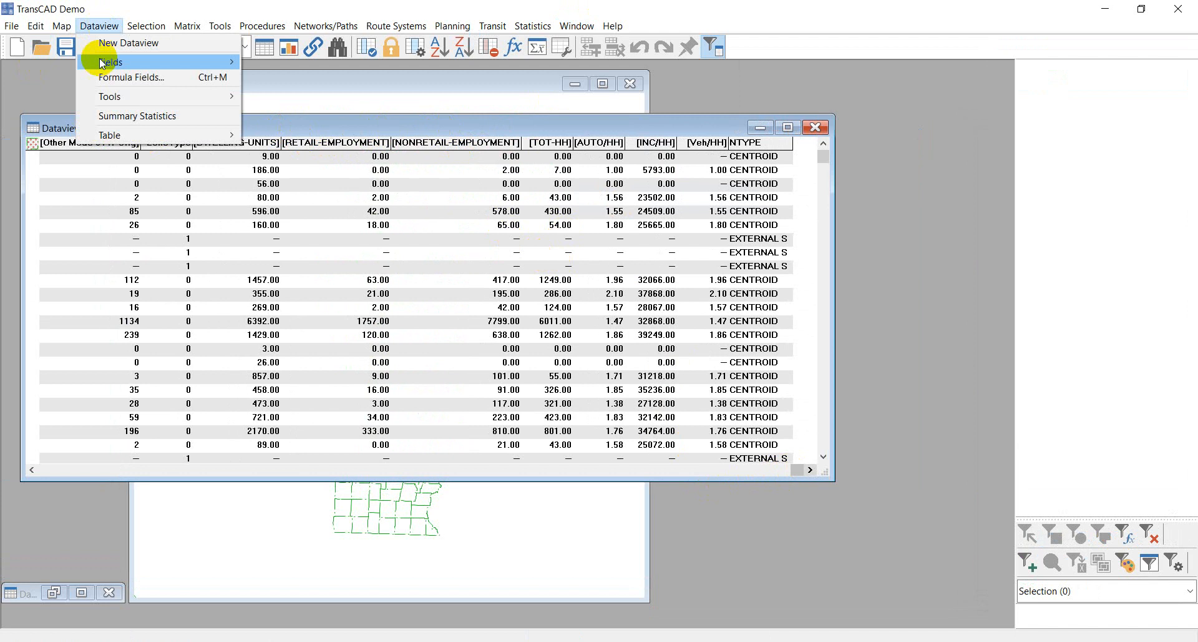
pyautogui.moveTo(133, 144)
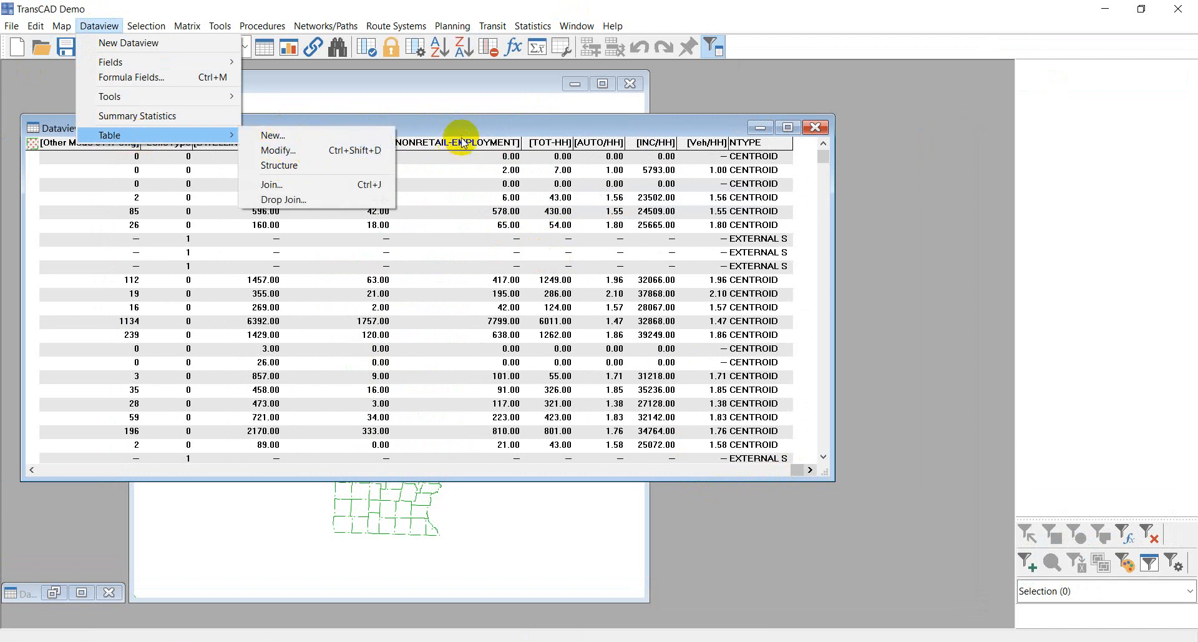
pyautogui.click(486, 184)
# Modify the MCD table's structure by adding a field named HBW_A of type Real (4 bytes).
pyautogui.rightClick(421, 246)
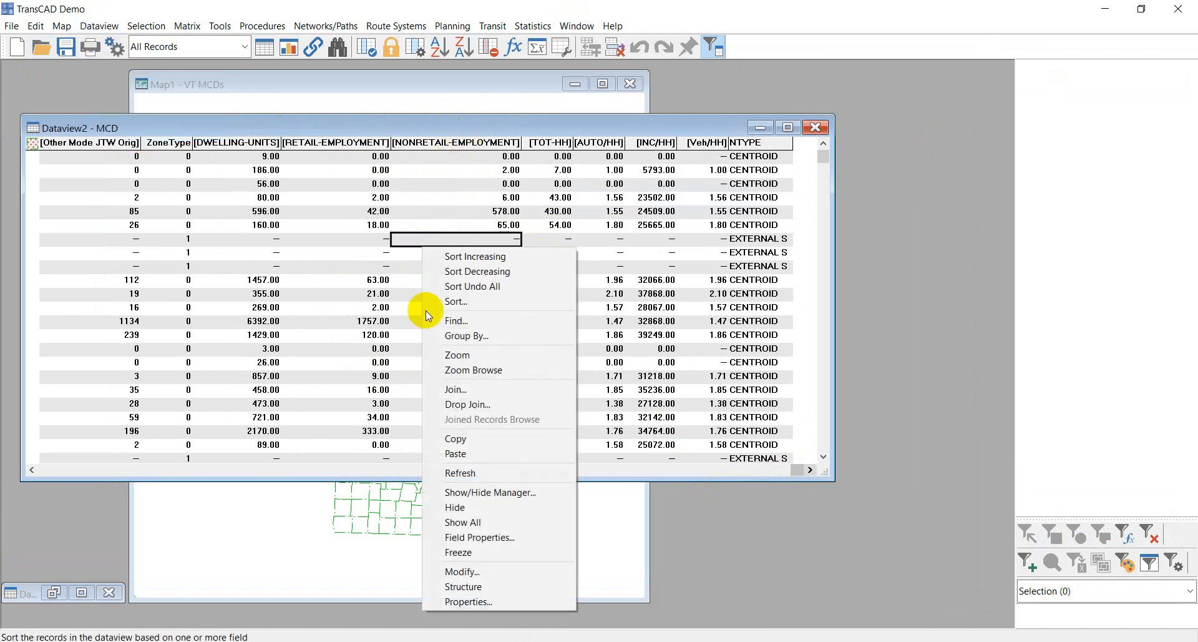
pyautogui.click(477, 573)
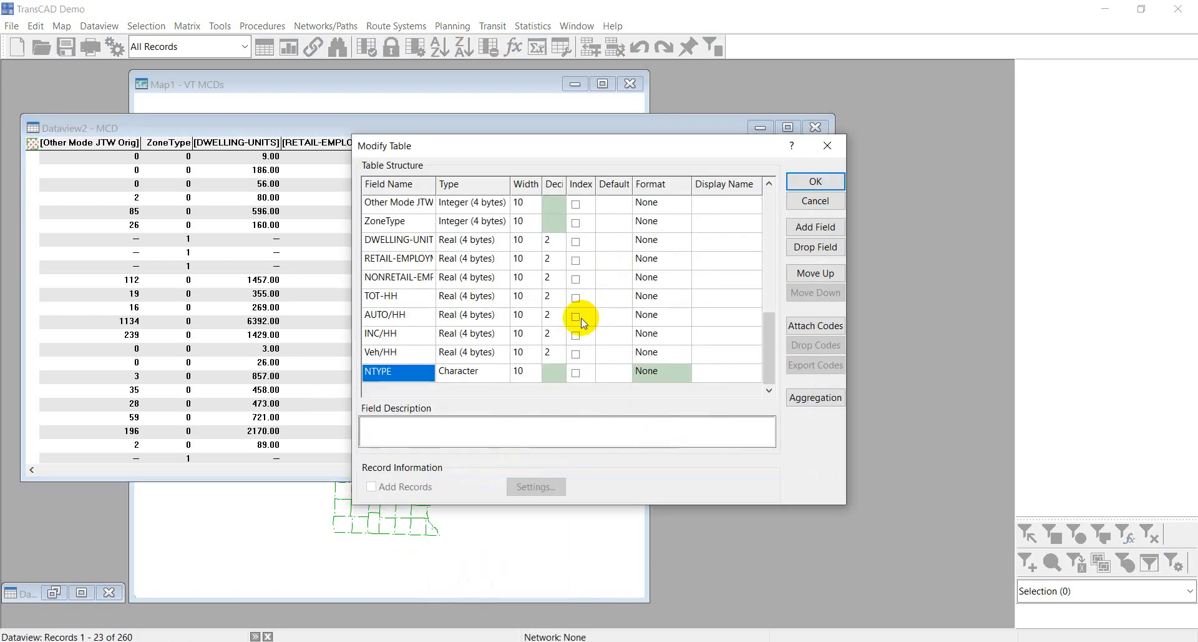
pyautogui.click(816, 227)
pyautogui.click(403, 373)
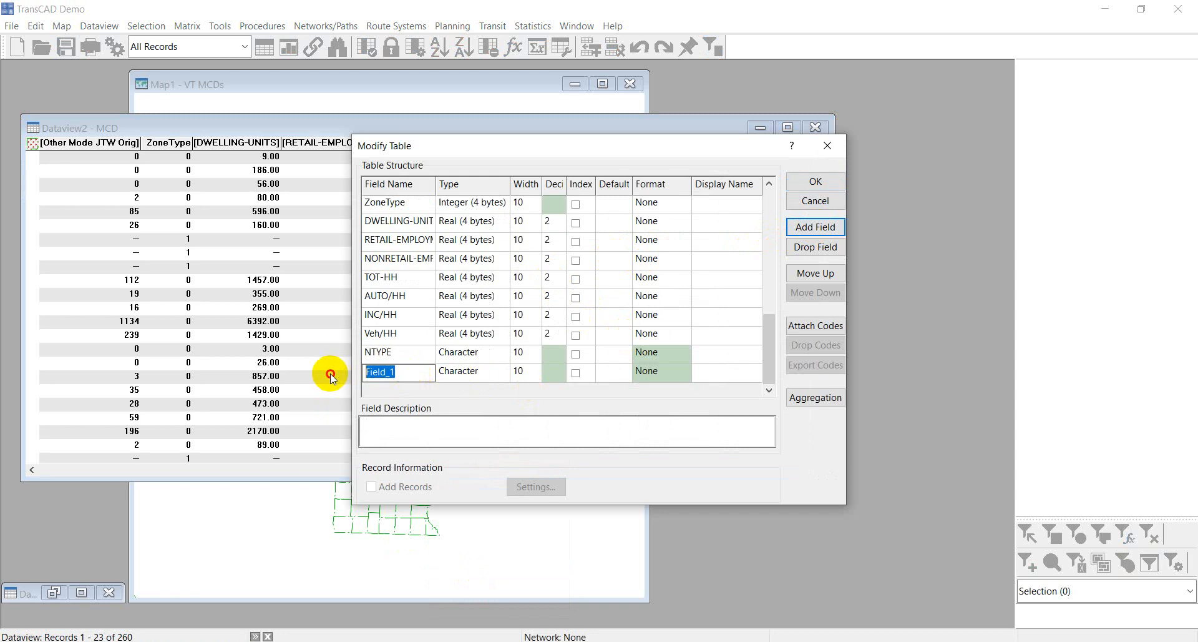
pyautogui.write('HBW_A')
pyautogui.click(460, 373)
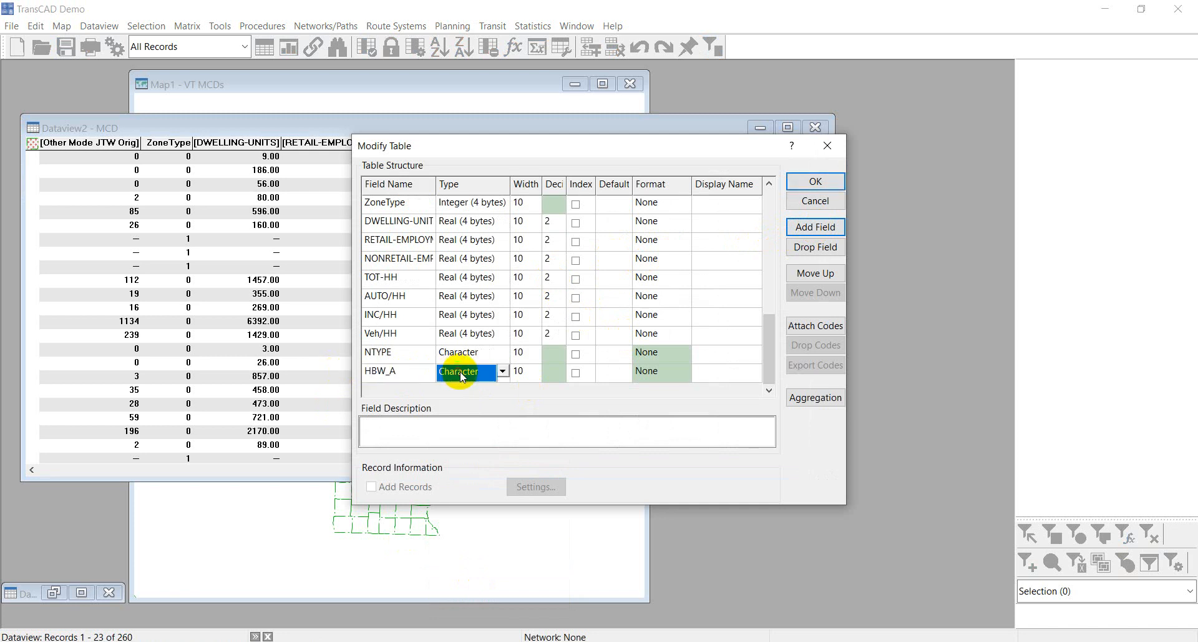
pyautogui.click(503, 374)
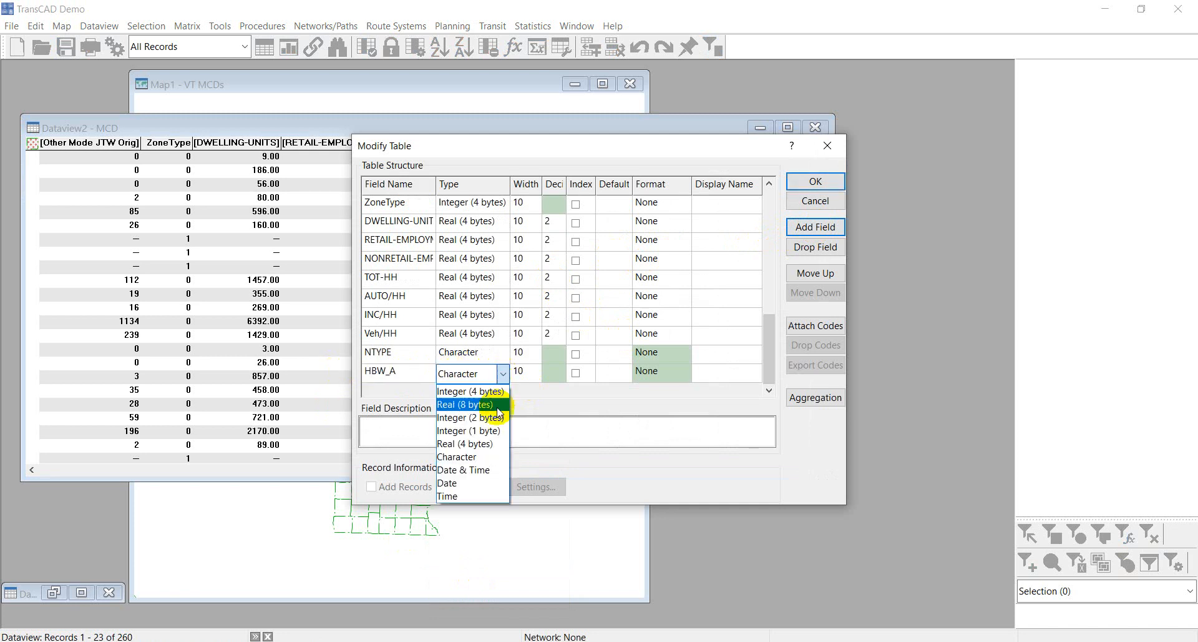
pyautogui.click(489, 445)
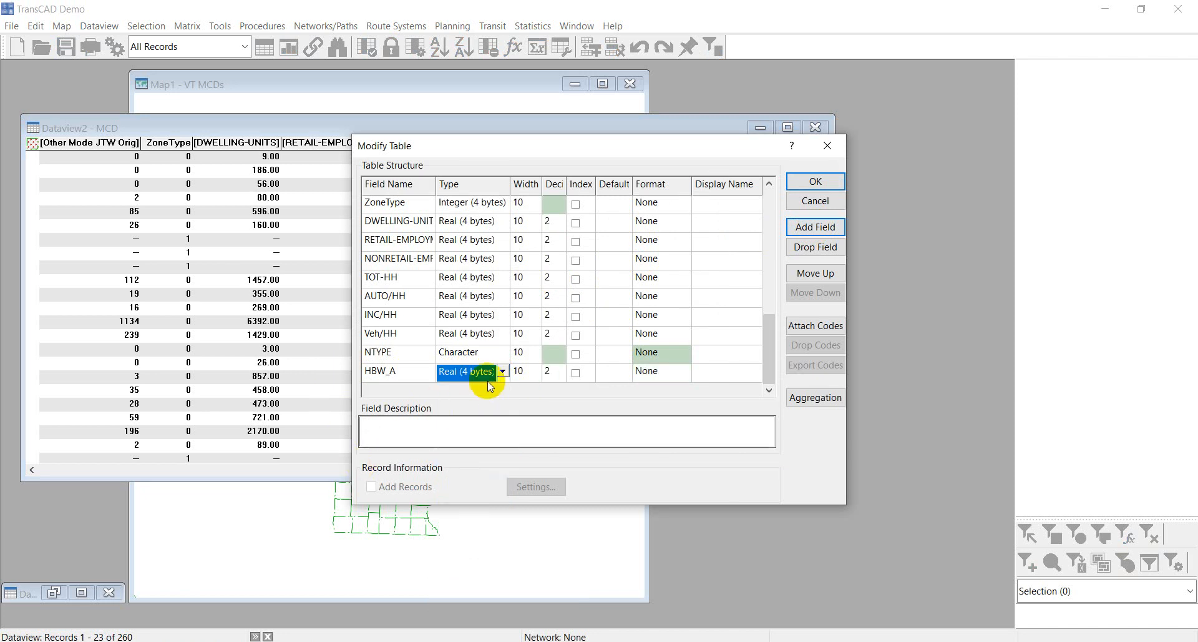
# Add a second Real (4 bytes) field named HBNW_A and apply the modified structure to the MCD table.
pyautogui.click(811, 229)
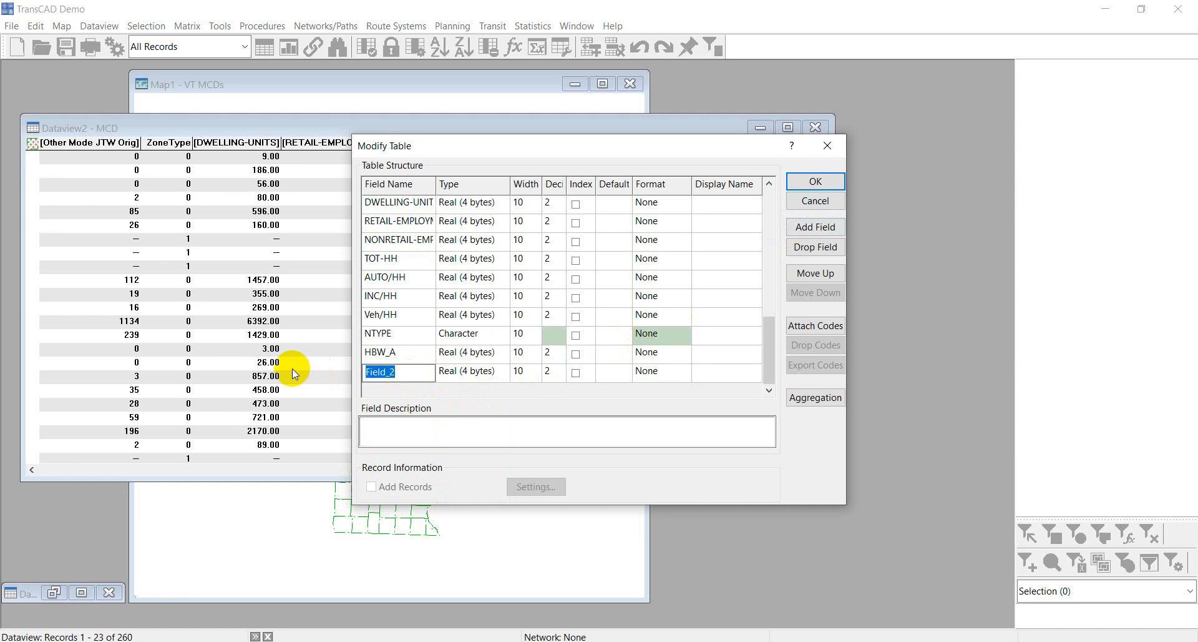
pyautogui.write('HBNW_A')
pyautogui.press('Return')
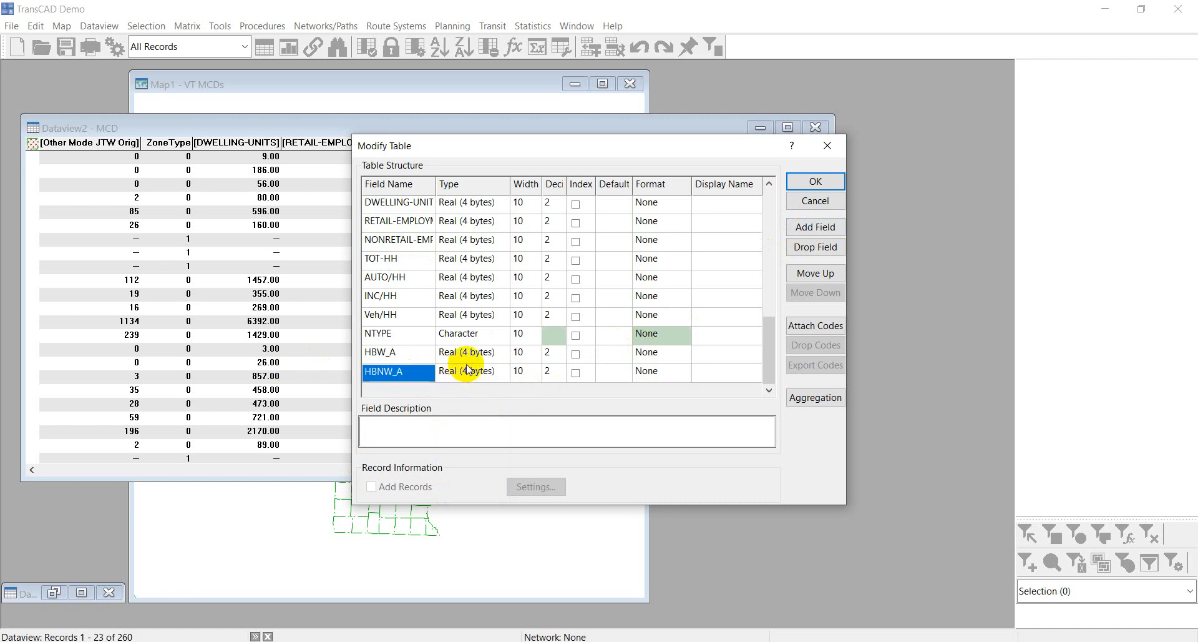
pyautogui.click(812, 182)
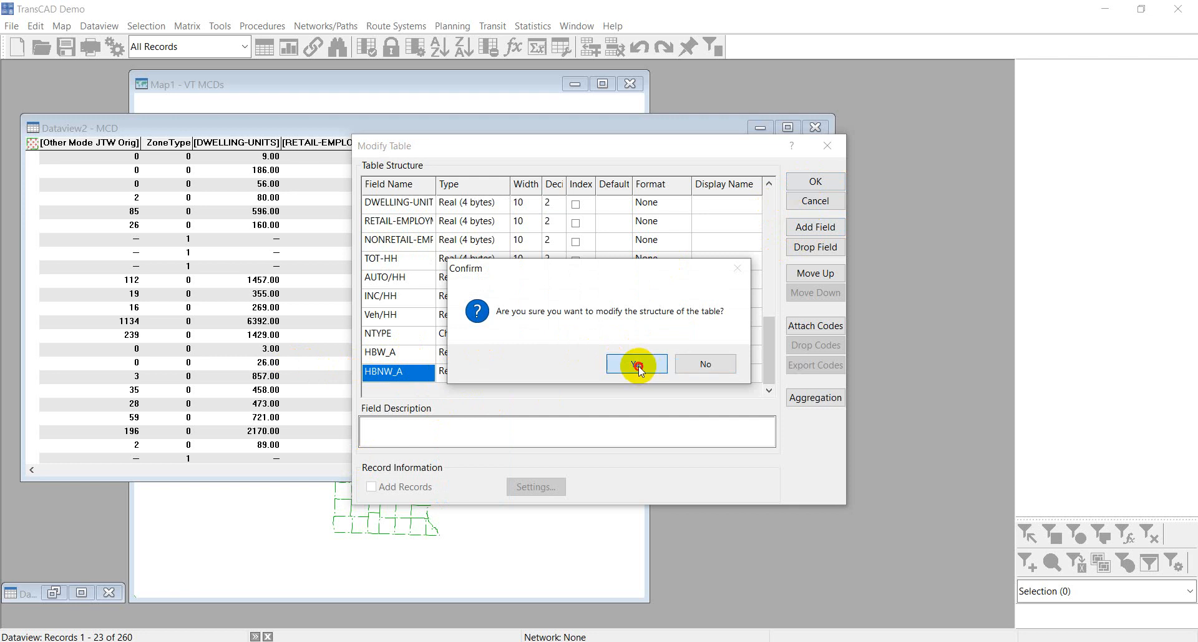
pyautogui.click(637, 366)
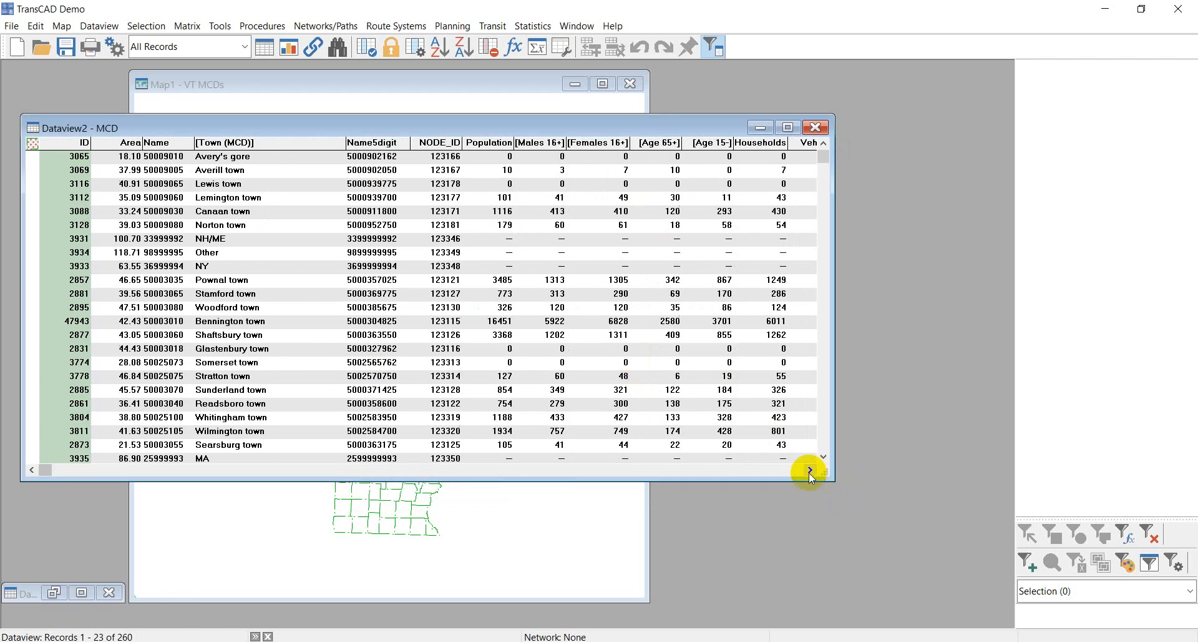
# Locate the new attraction fields at the end of the MCD dataview and select the HBW_A column.
pyautogui.click(809, 472)
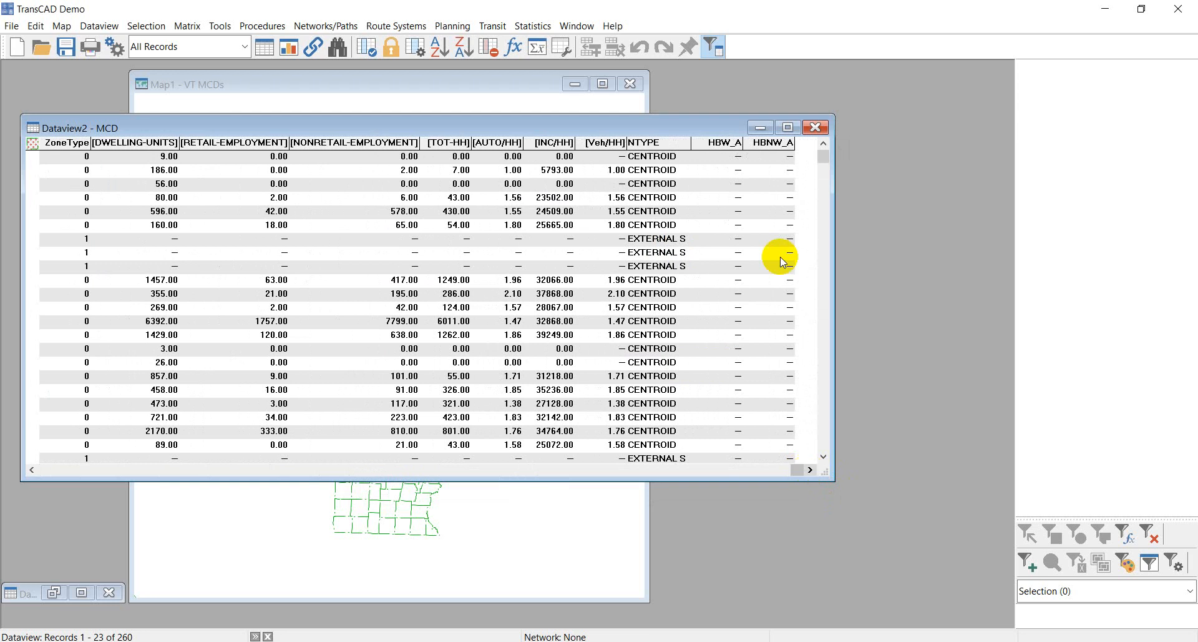
pyautogui.click(729, 143)
pyautogui.click(773, 156)
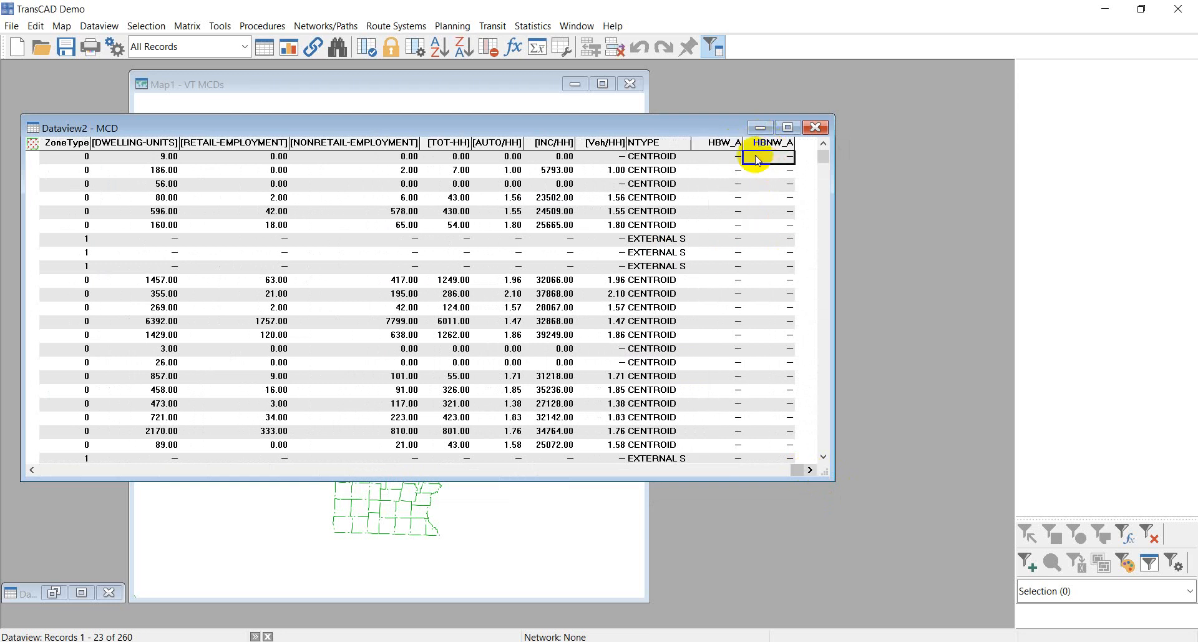
pyautogui.click(725, 145)
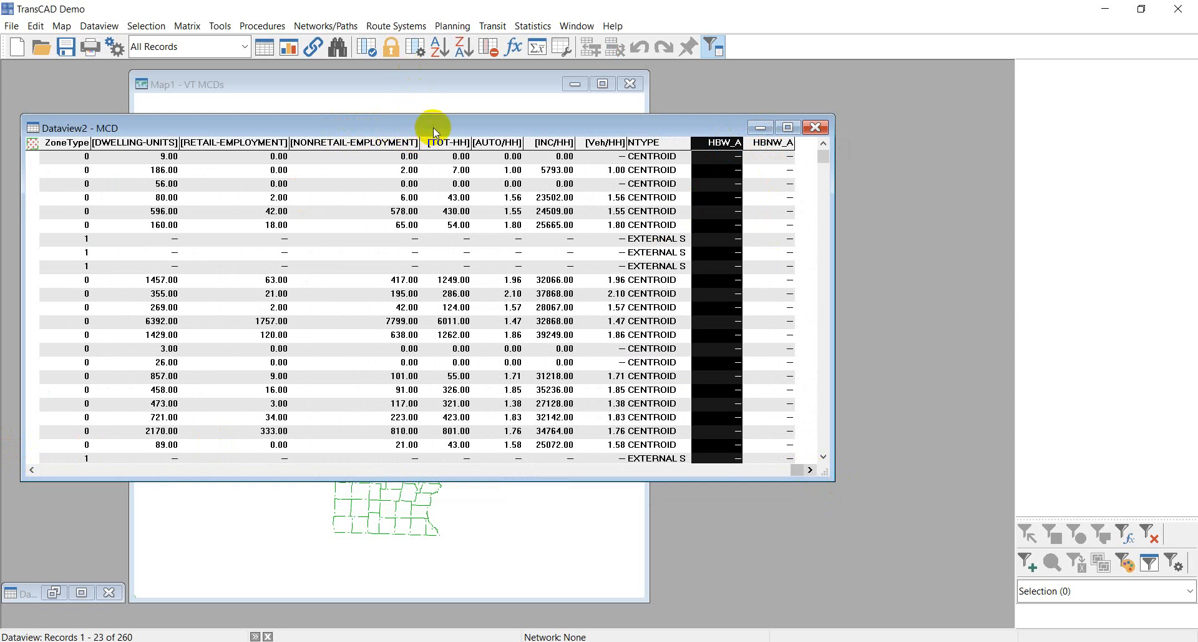
pyautogui.click(455, 28)
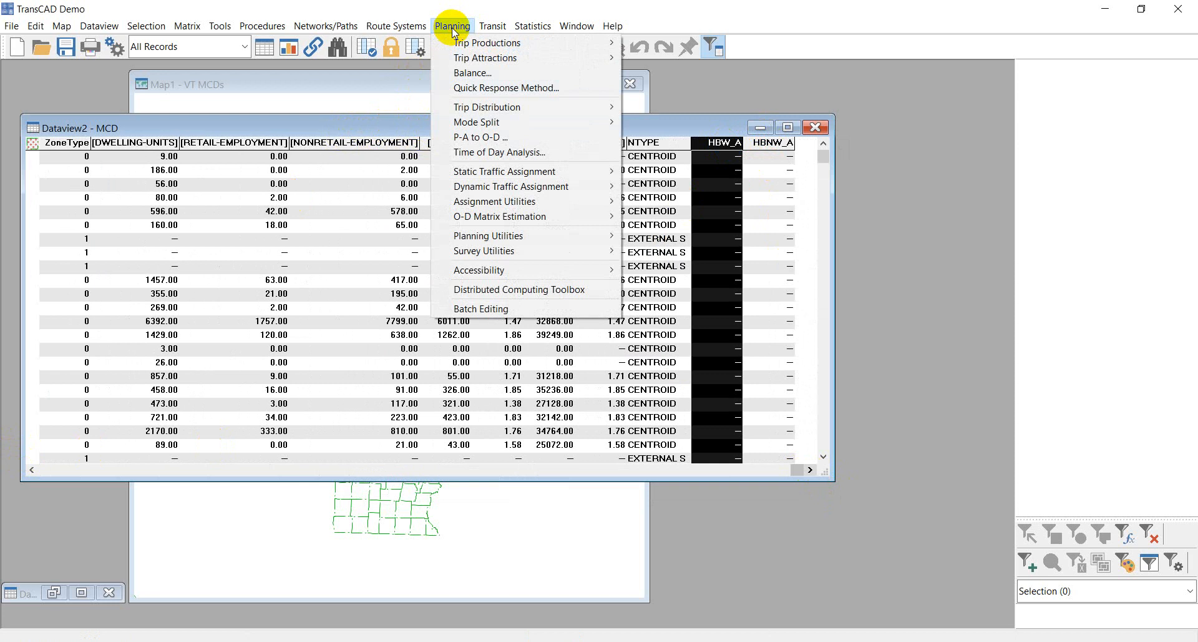
pyautogui.moveTo(474, 61)
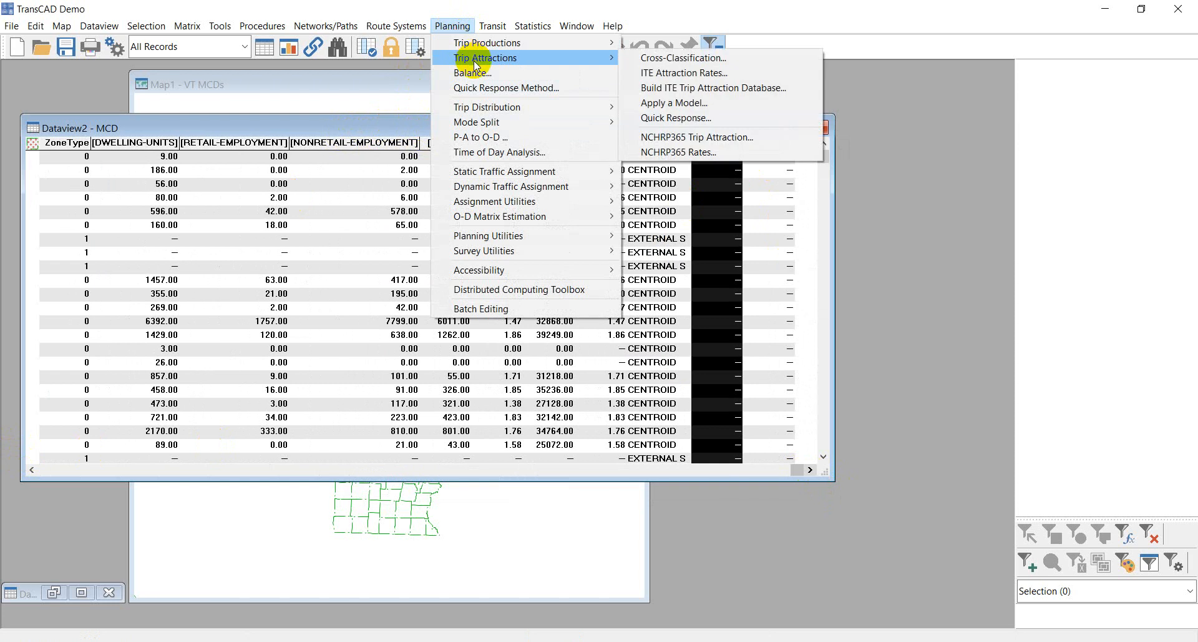
pyautogui.click(474, 27)
# Turn the Planning procedures off and back on in the set of displayed procedures.
pyautogui.click(263, 27)
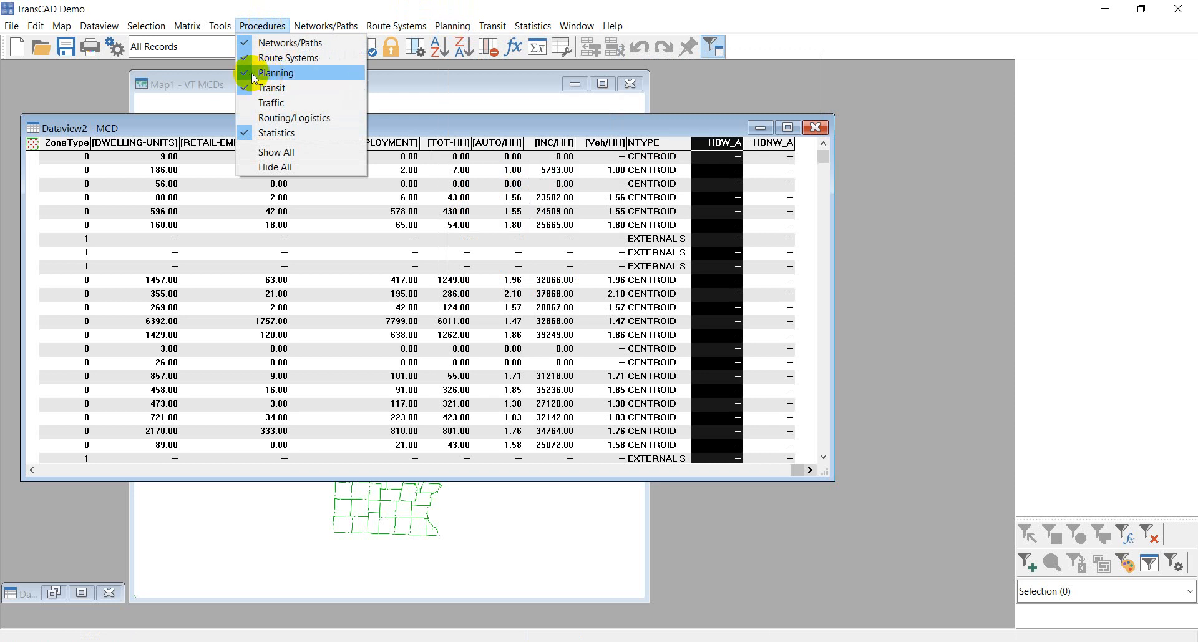
pyautogui.click(252, 73)
pyautogui.click(256, 27)
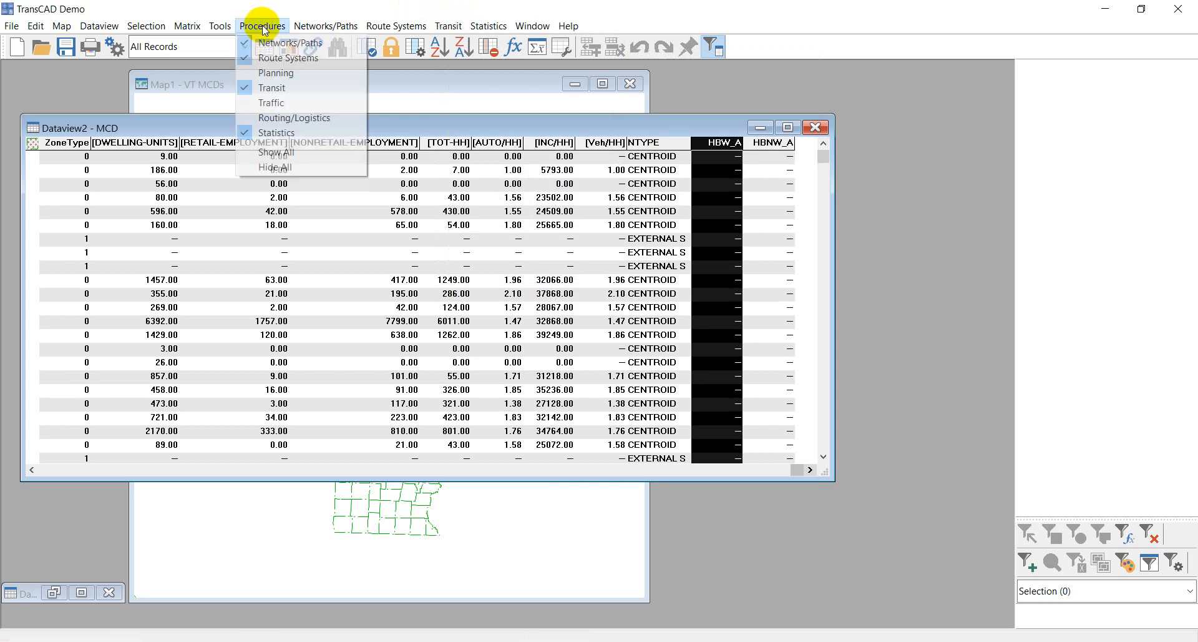
pyautogui.click(278, 77)
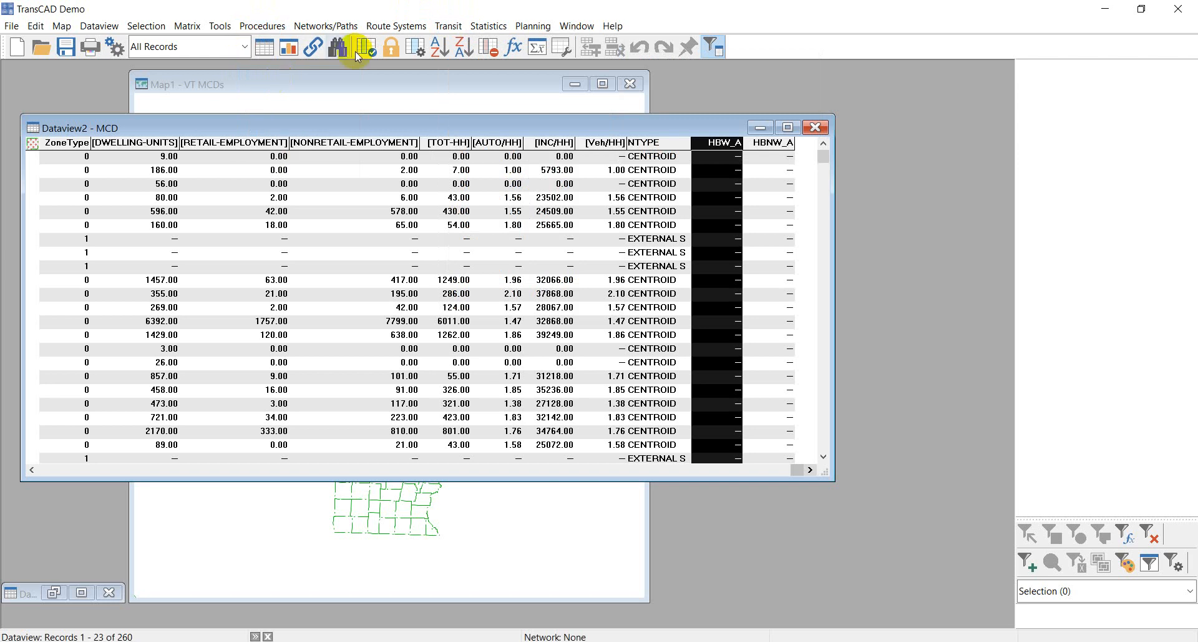
pyautogui.click(281, 28)
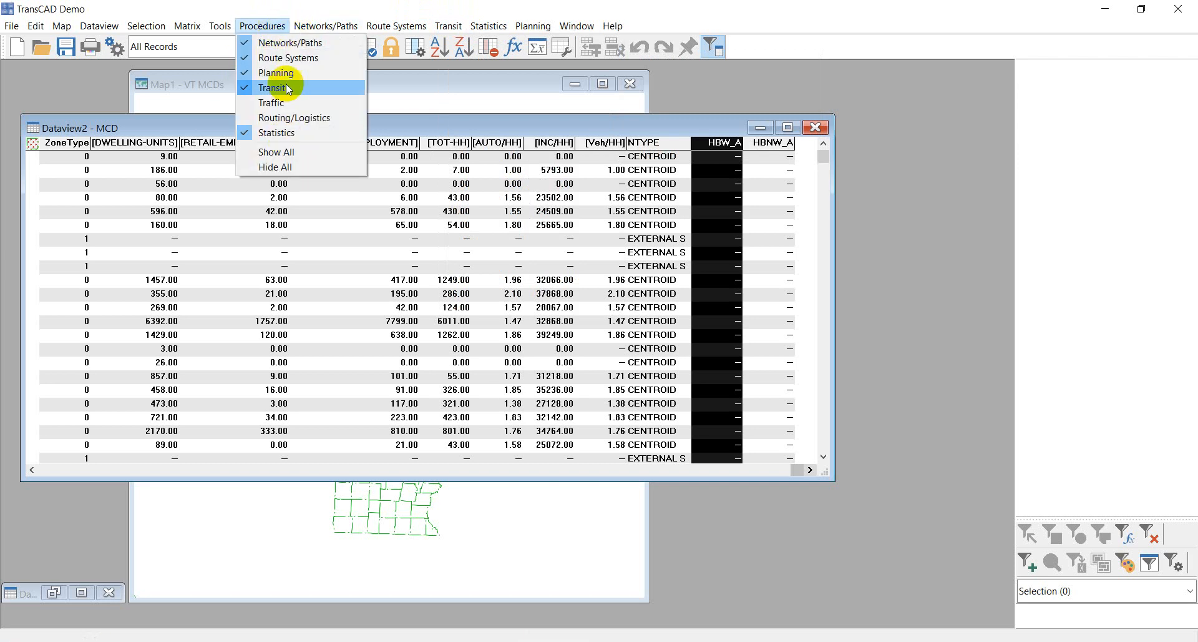
pyautogui.click(393, 5)
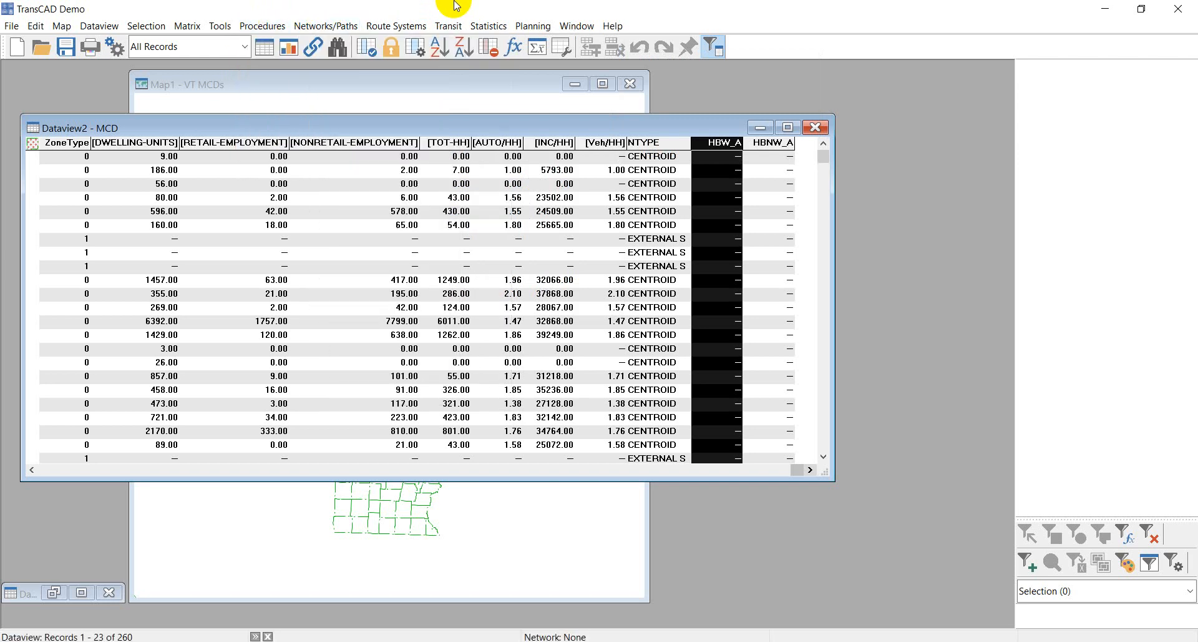
pyautogui.click(531, 25)
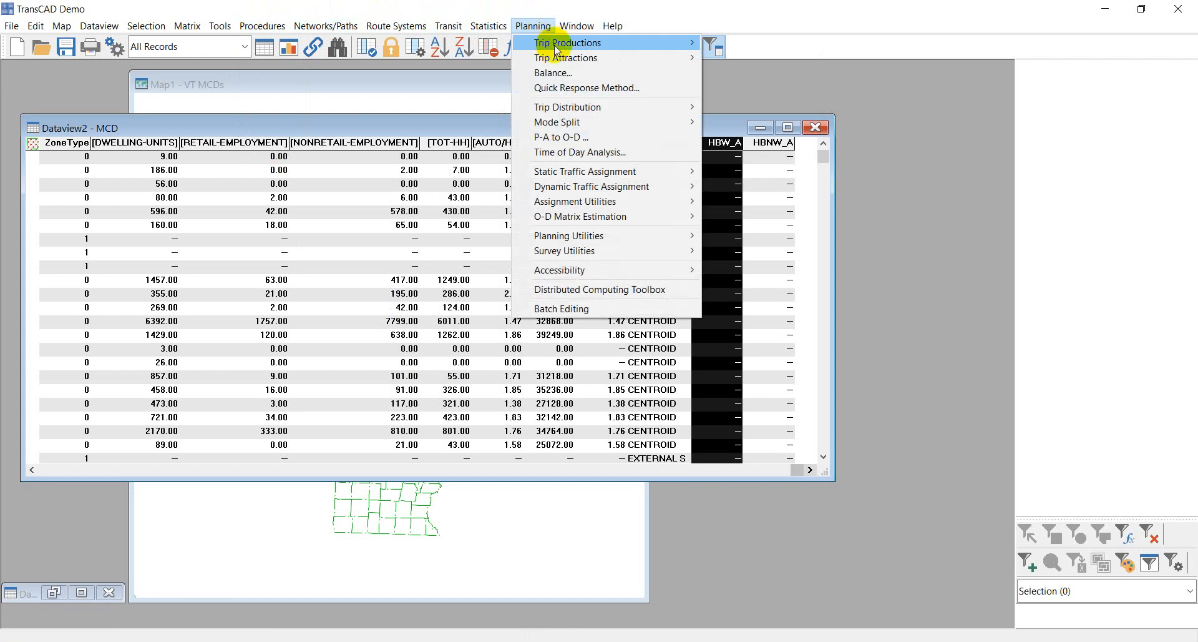
pyautogui.moveTo(566, 61)
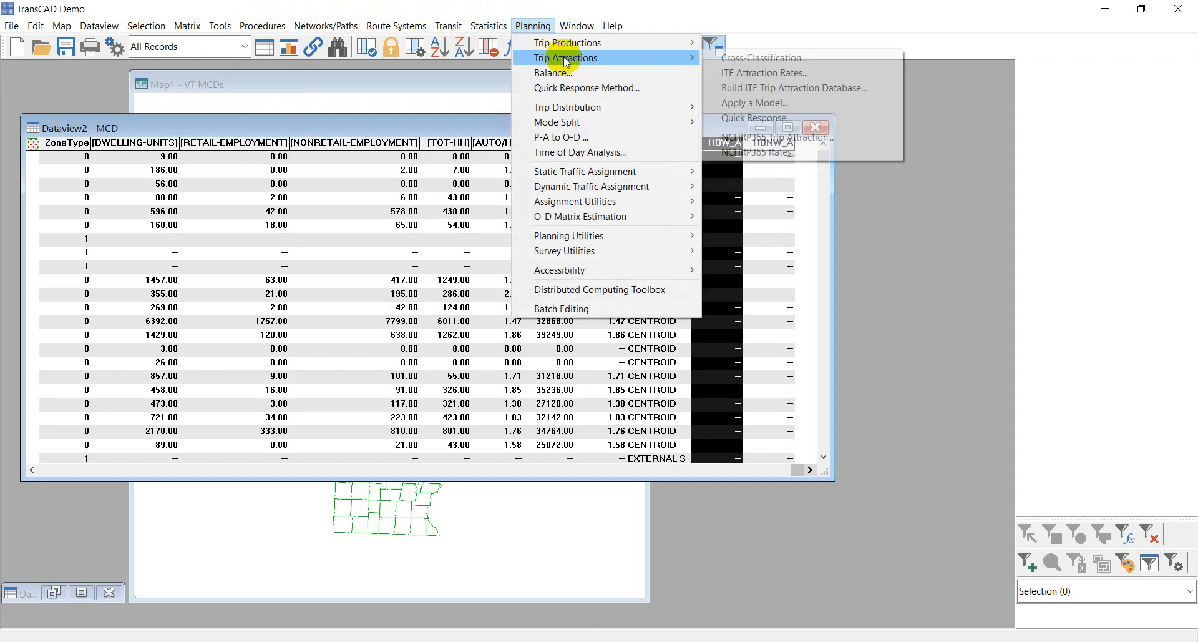
pyautogui.click(778, 107)
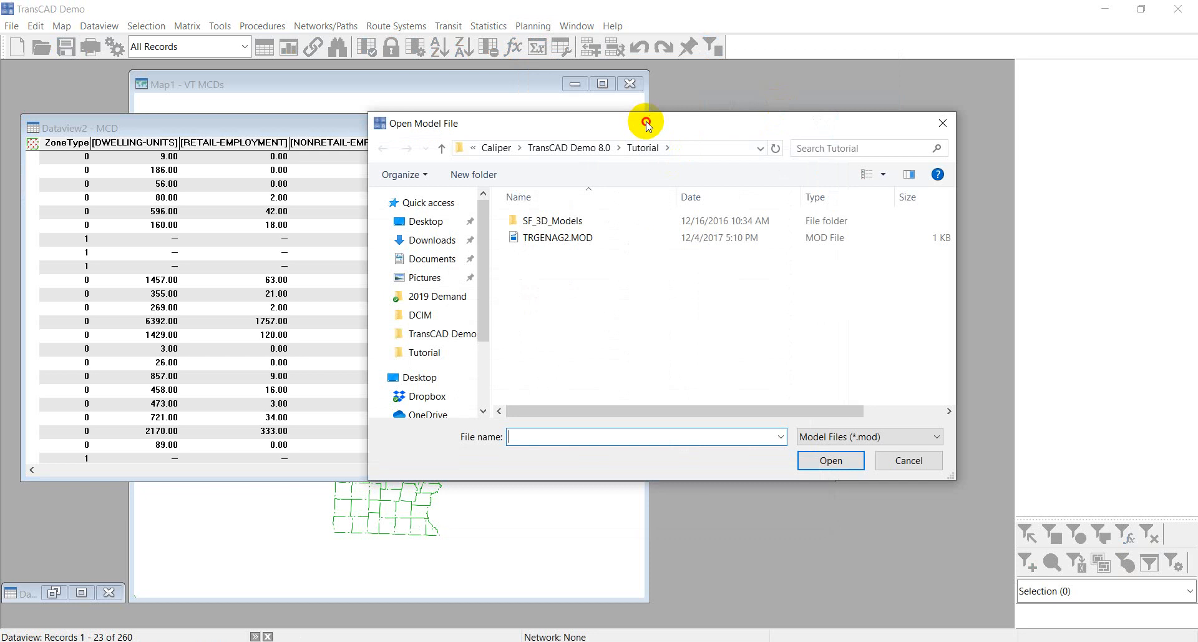
pyautogui.moveTo(646, 123); pyautogui.dragTo(607, 225)
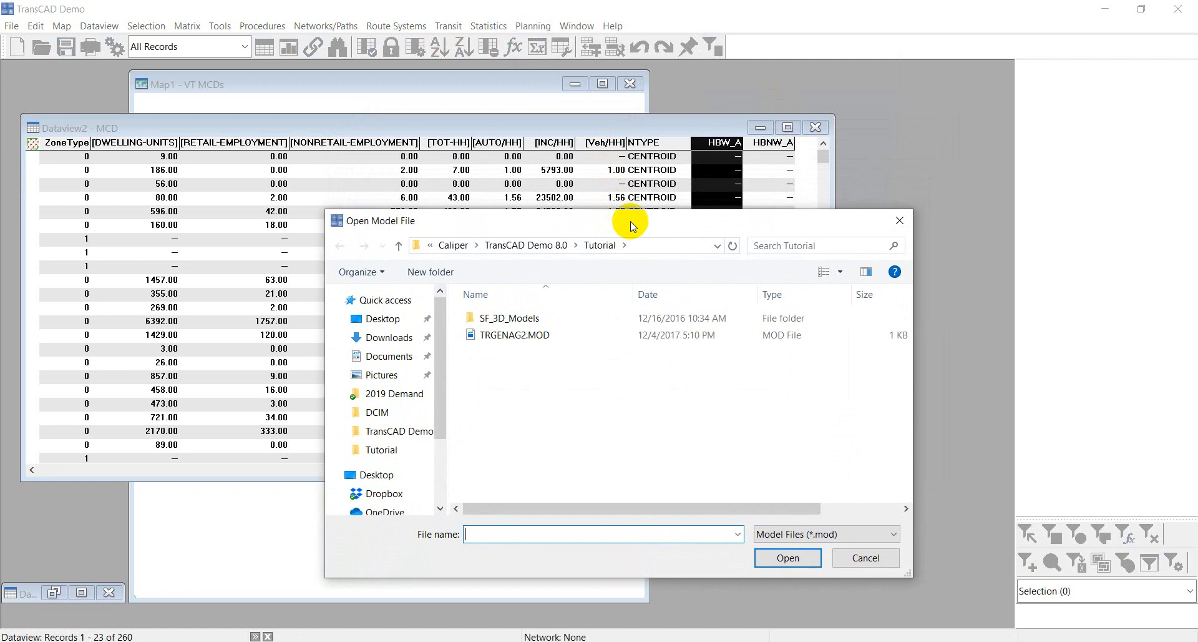
pyautogui.moveTo(629, 220); pyautogui.dragTo(603, 198)
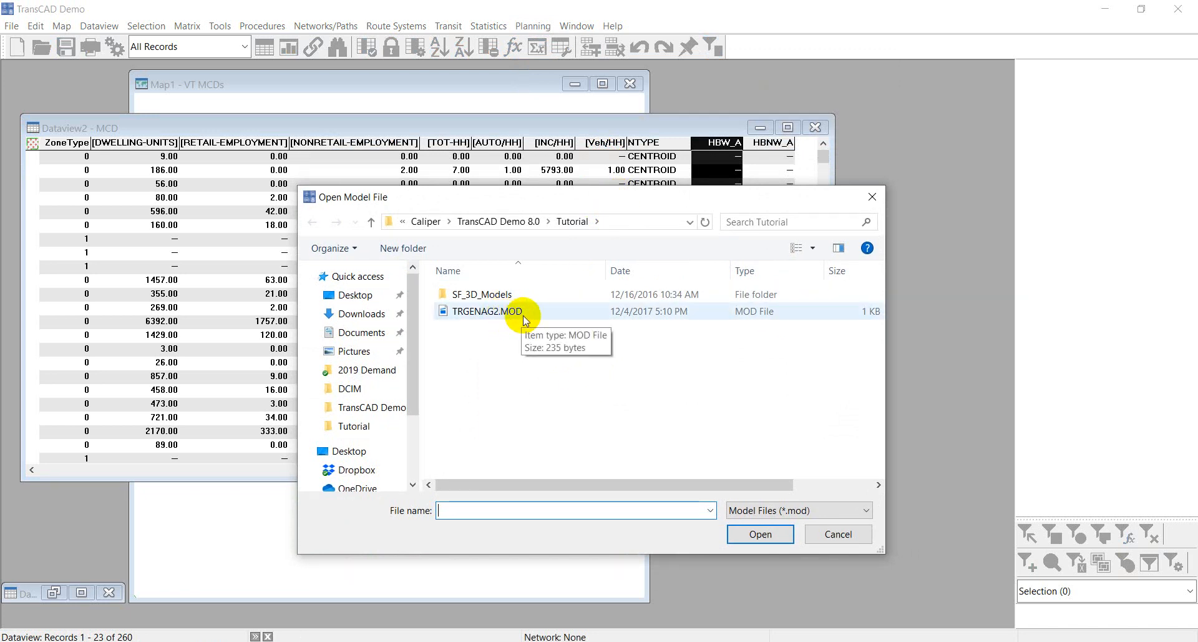
pyautogui.moveTo(622, 202); pyautogui.dragTo(412, 191)
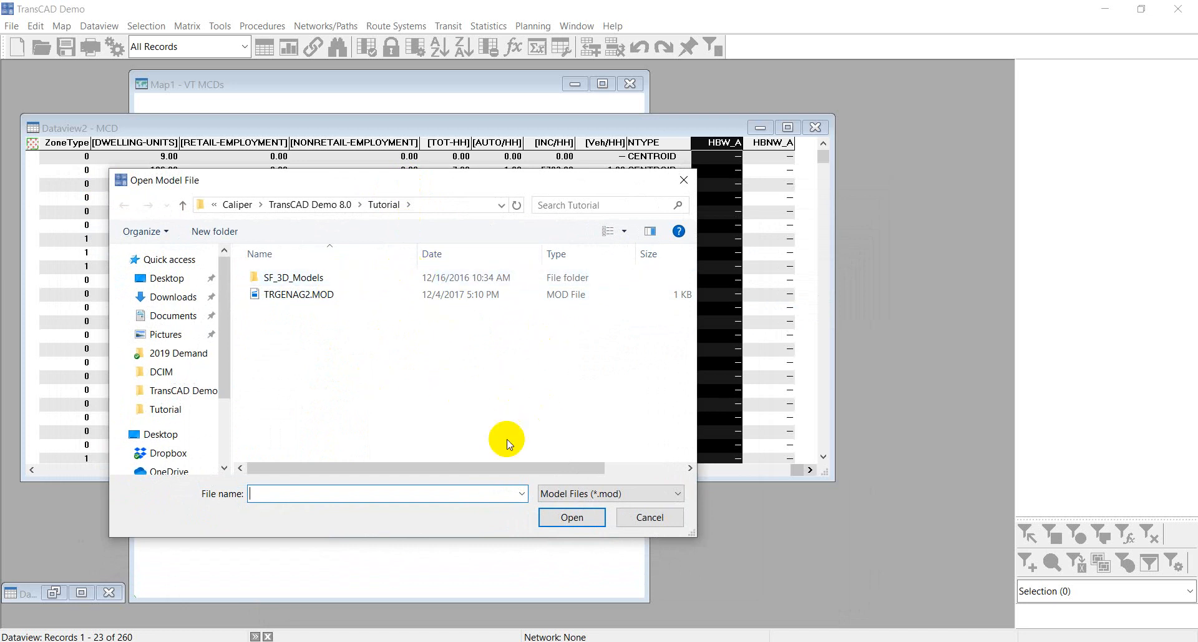
pyautogui.click(641, 511)
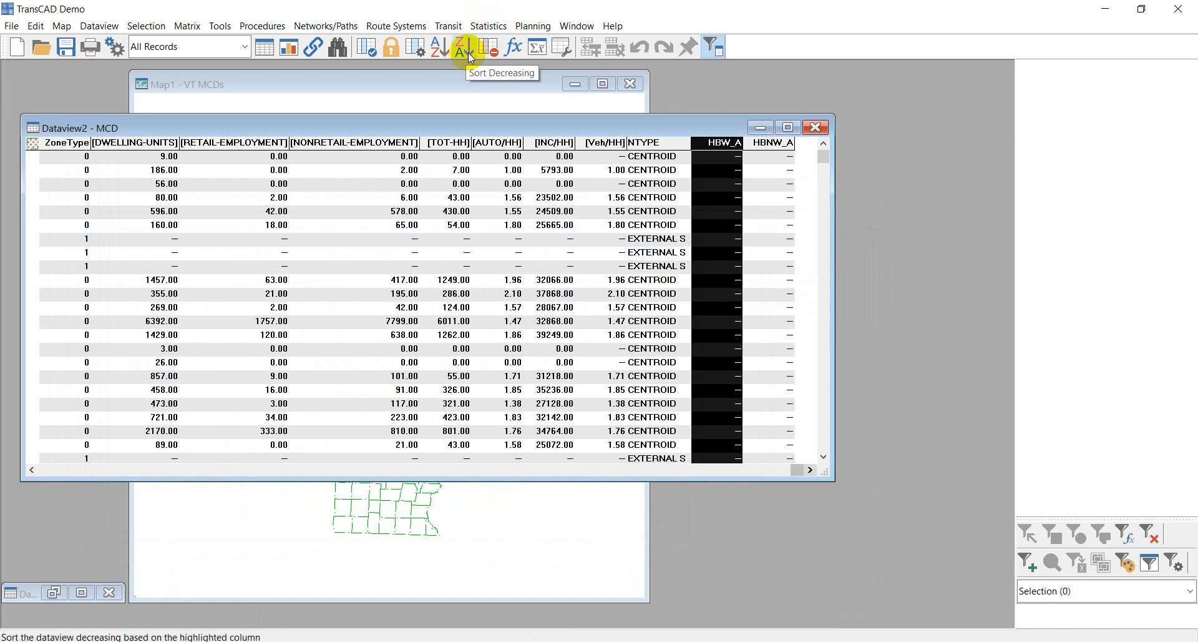
# Start a new statistical model file for the MCD data and open the constant's coefficient for editing.
pyautogui.click(486, 26)
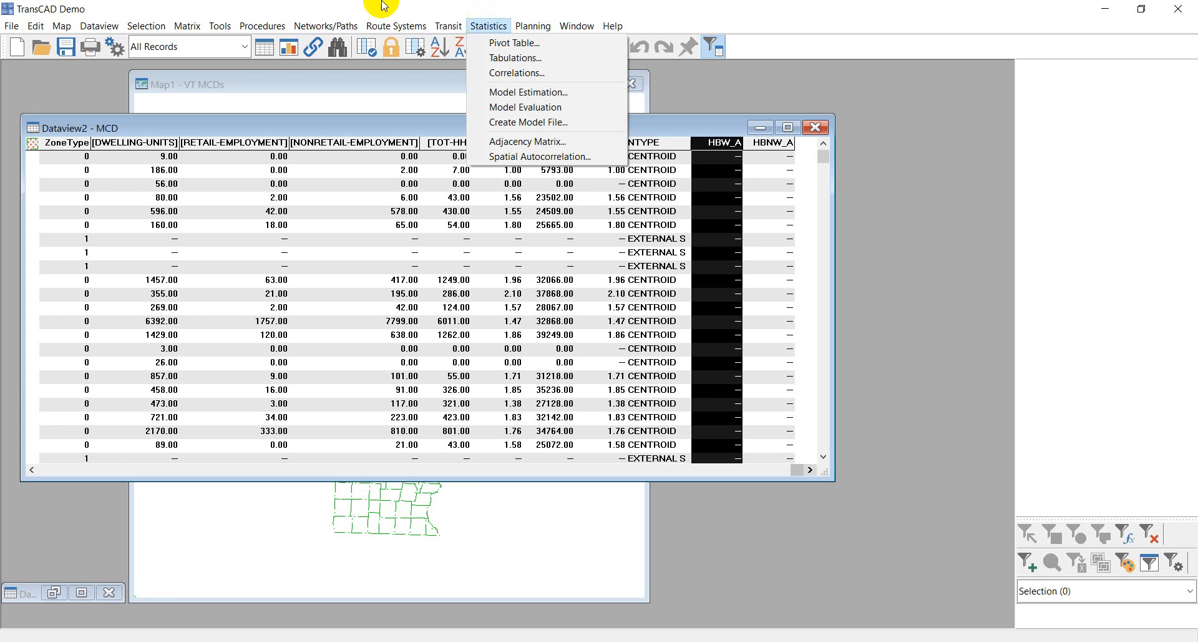
pyautogui.moveTo(270, 28)
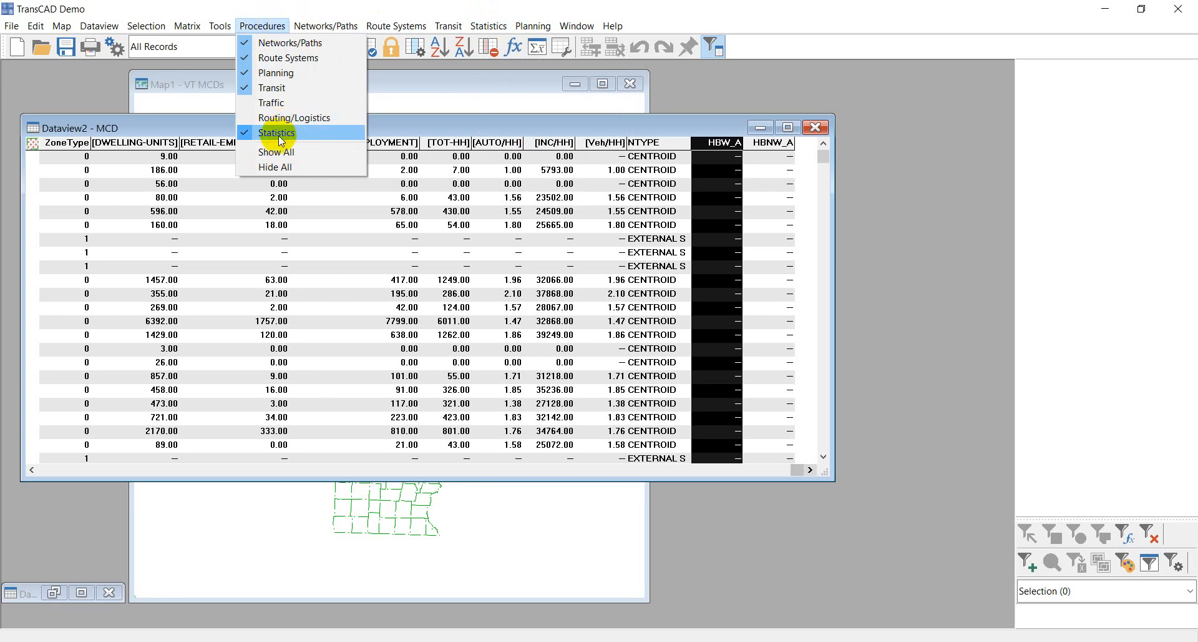
pyautogui.click(488, 26)
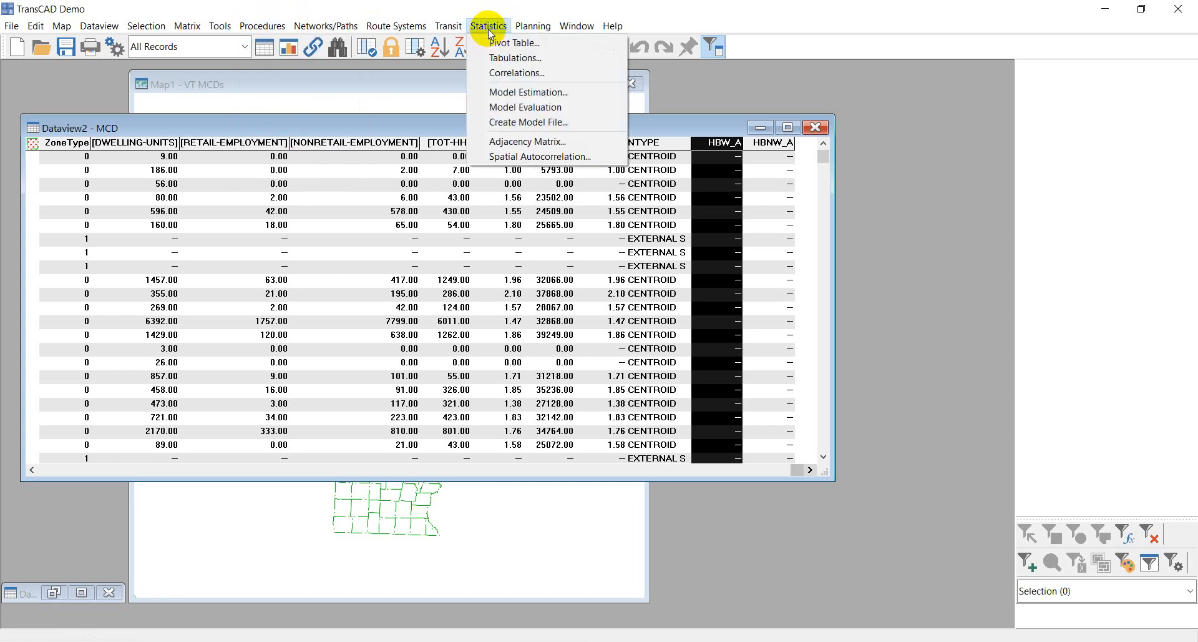
pyautogui.click(517, 124)
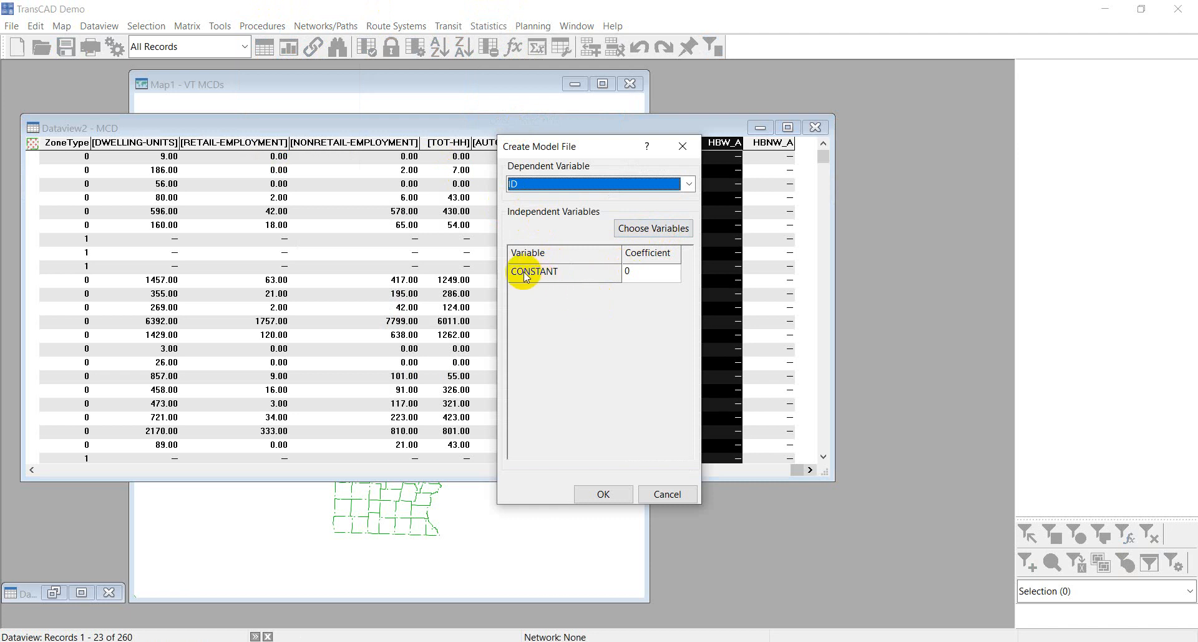
pyautogui.click(643, 278)
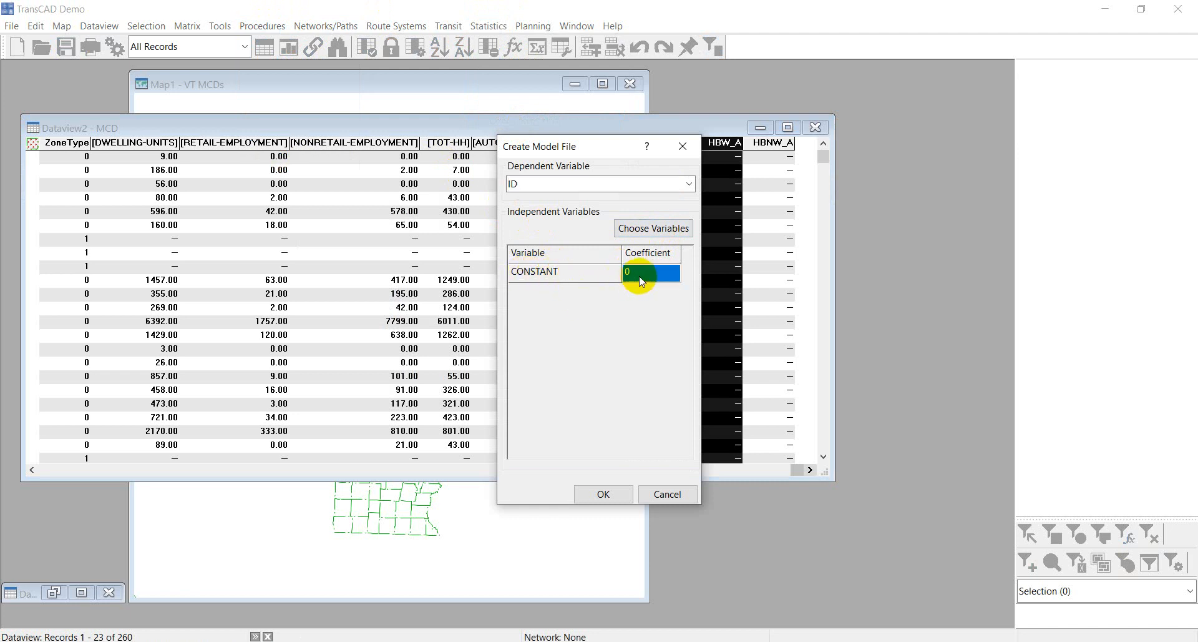
pyautogui.click(632, 276)
pyautogui.click(636, 300)
# Add Households as the first independent variable of the model file.
pyautogui.click(651, 229)
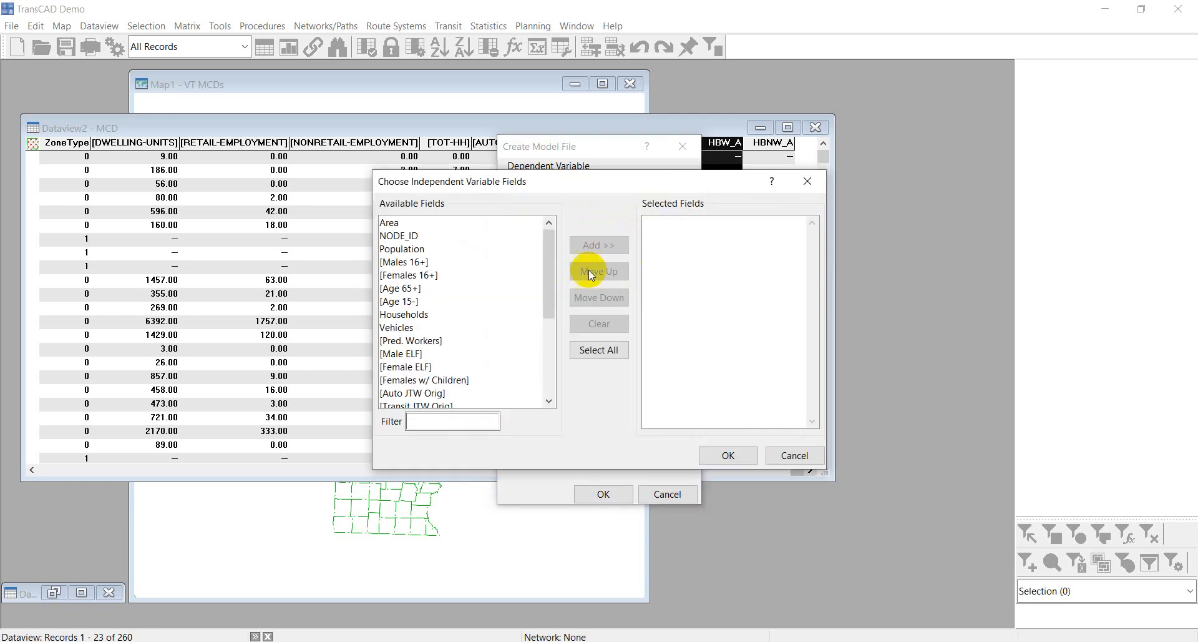
pyautogui.moveTo(570, 186); pyautogui.dragTo(678, 177)
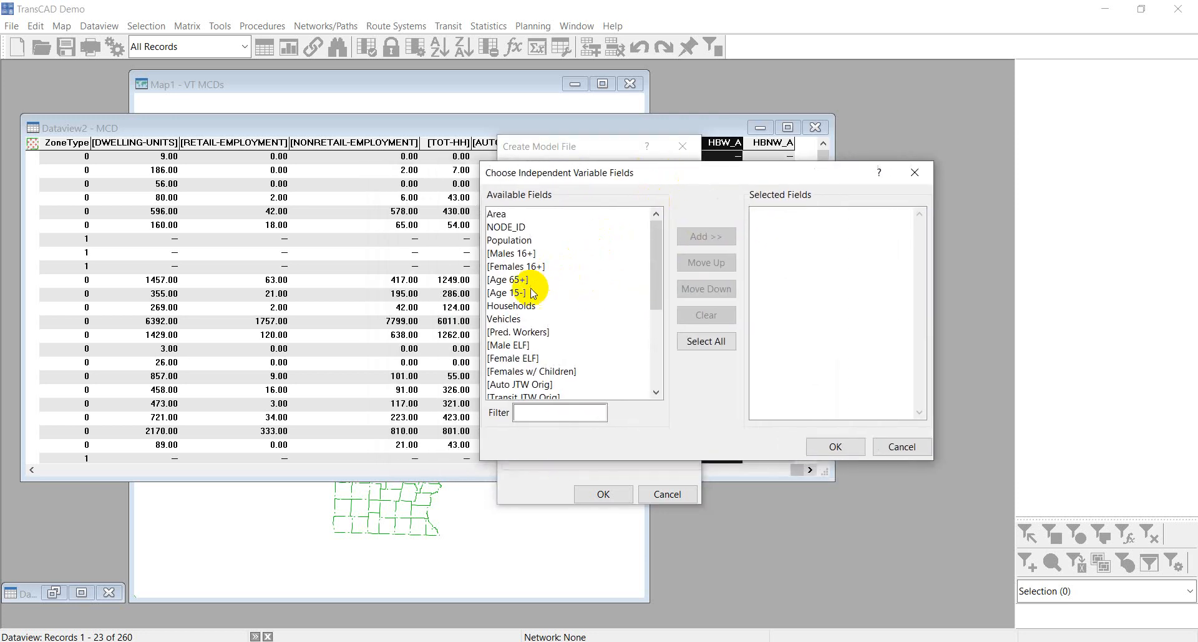
pyautogui.scroll(-4, 539, 318)
pyautogui.scroll(4, 539, 318)
pyautogui.scroll(-4, 528, 242)
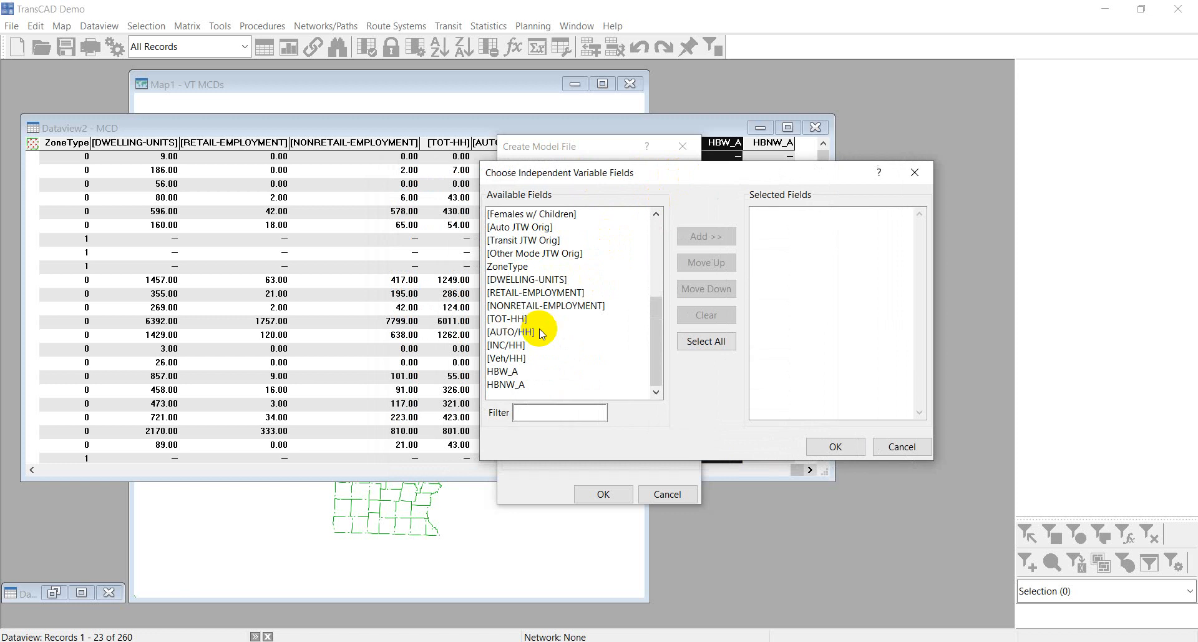
pyautogui.scroll(4, 540, 331)
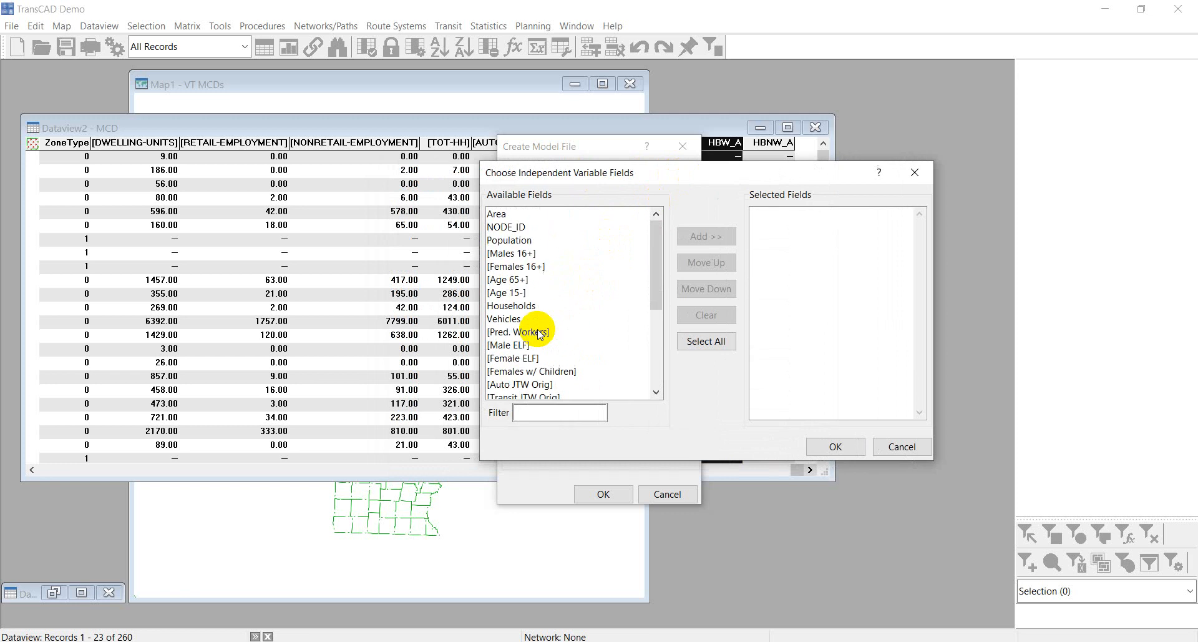
pyautogui.click(516, 305)
pyautogui.click(712, 236)
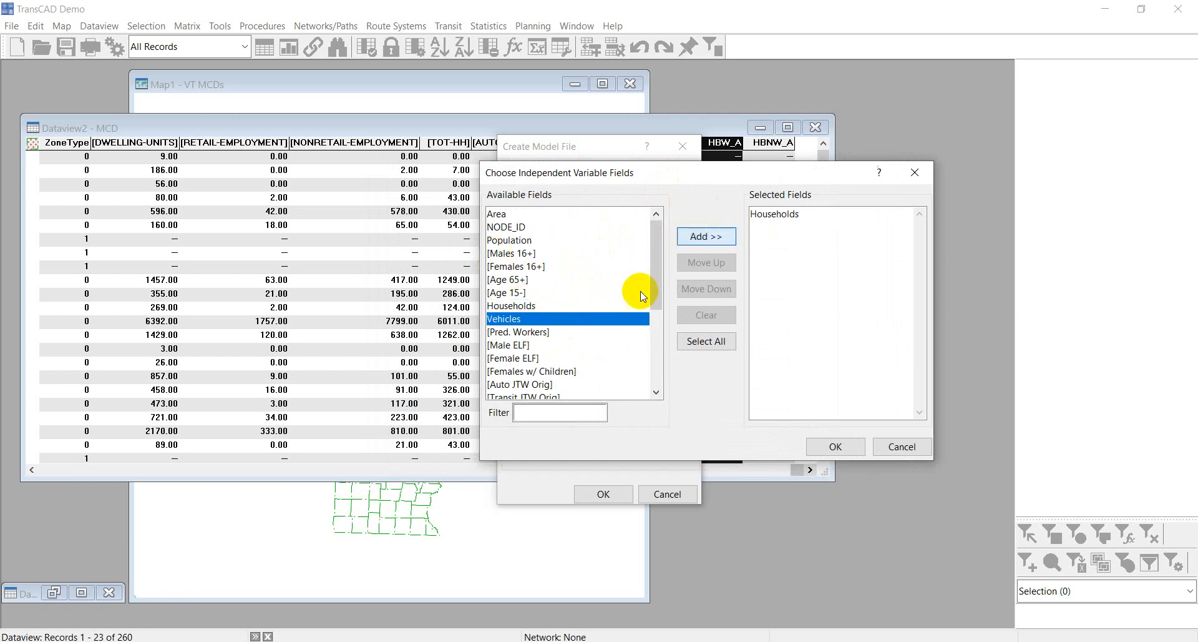
# Add RETAIL-EMPLOYMENT and NONRETAIL-EMPLOYMENT to the independent variables and accept the field selection.
pyautogui.scroll(-4, 577, 325)
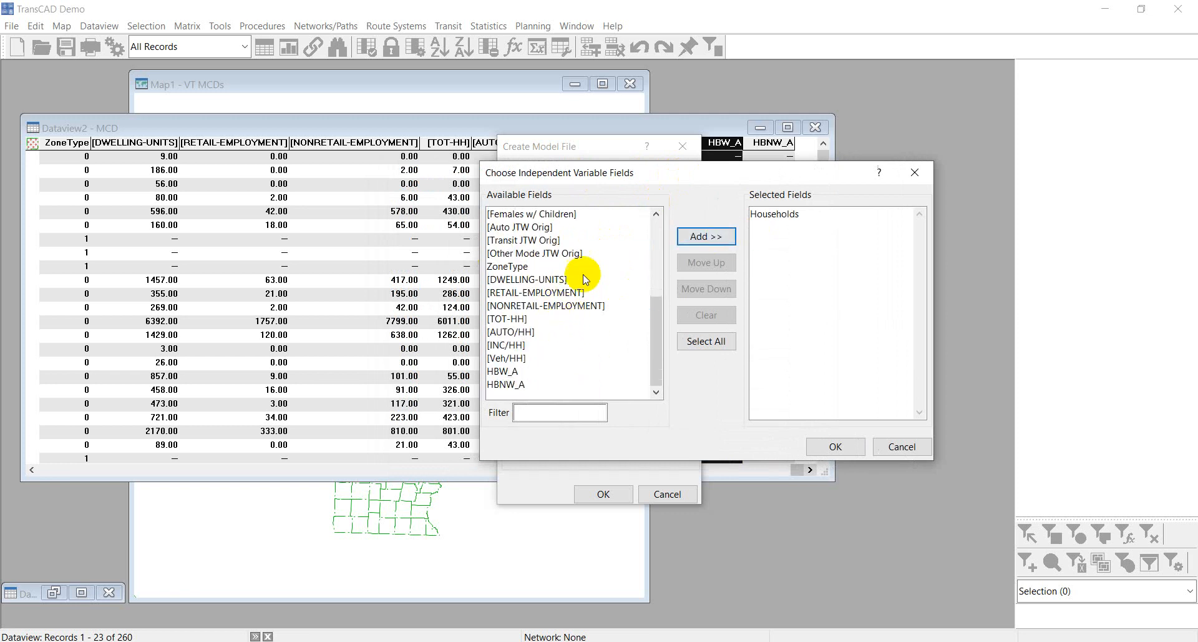
pyautogui.click(532, 293)
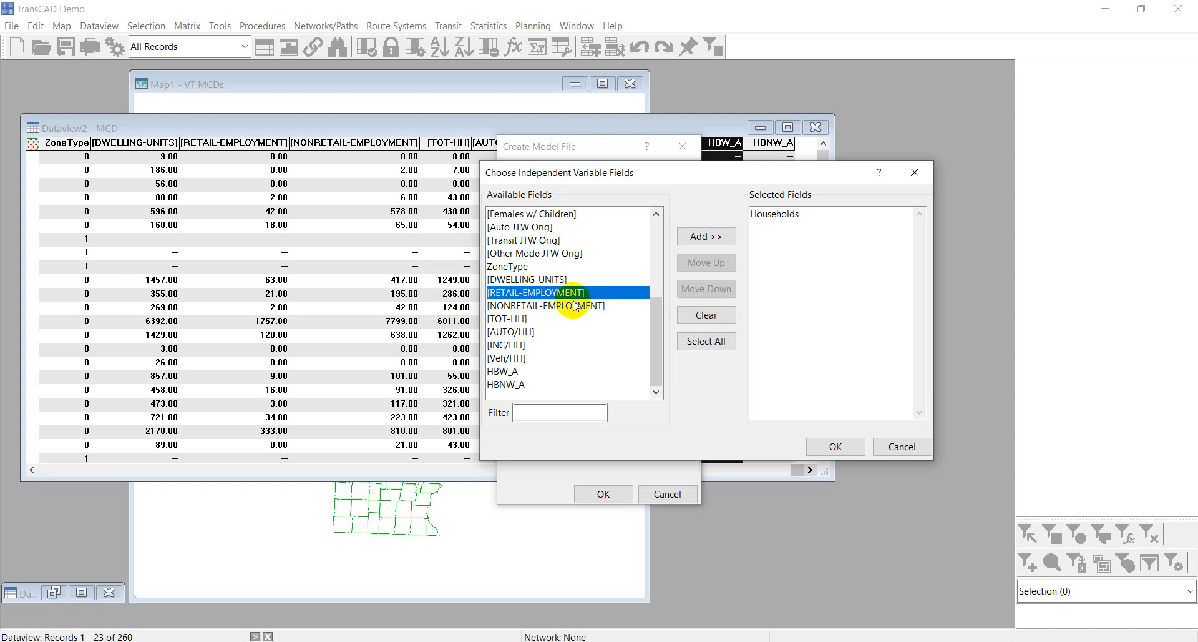
pyautogui.click(709, 243)
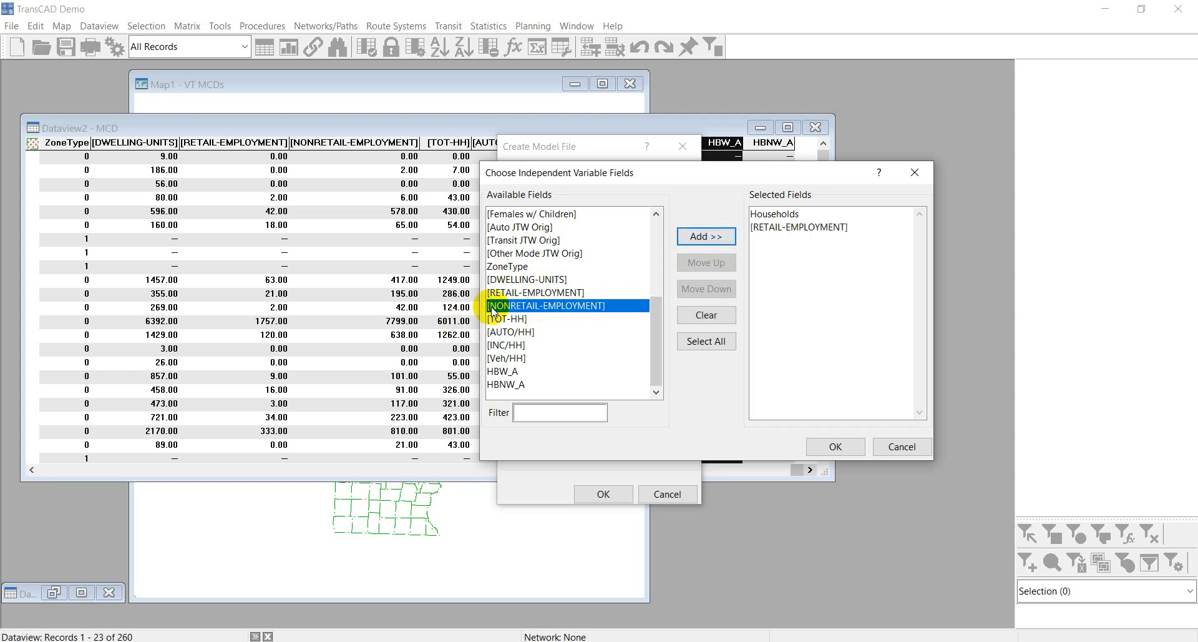
pyautogui.click(708, 242)
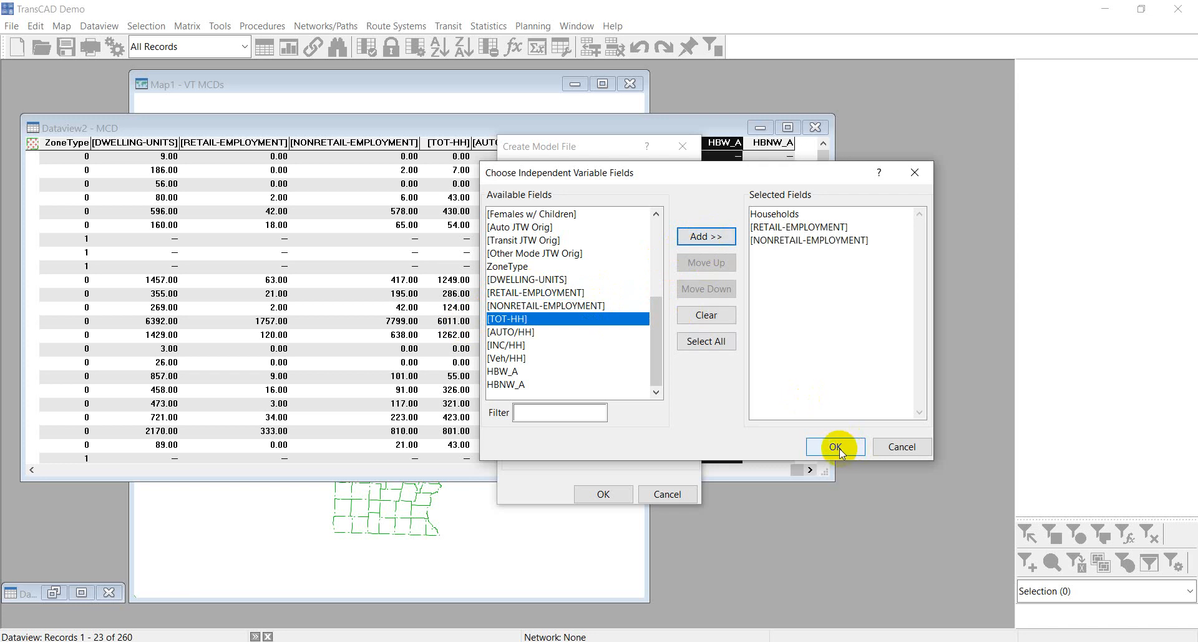
pyautogui.click(836, 447)
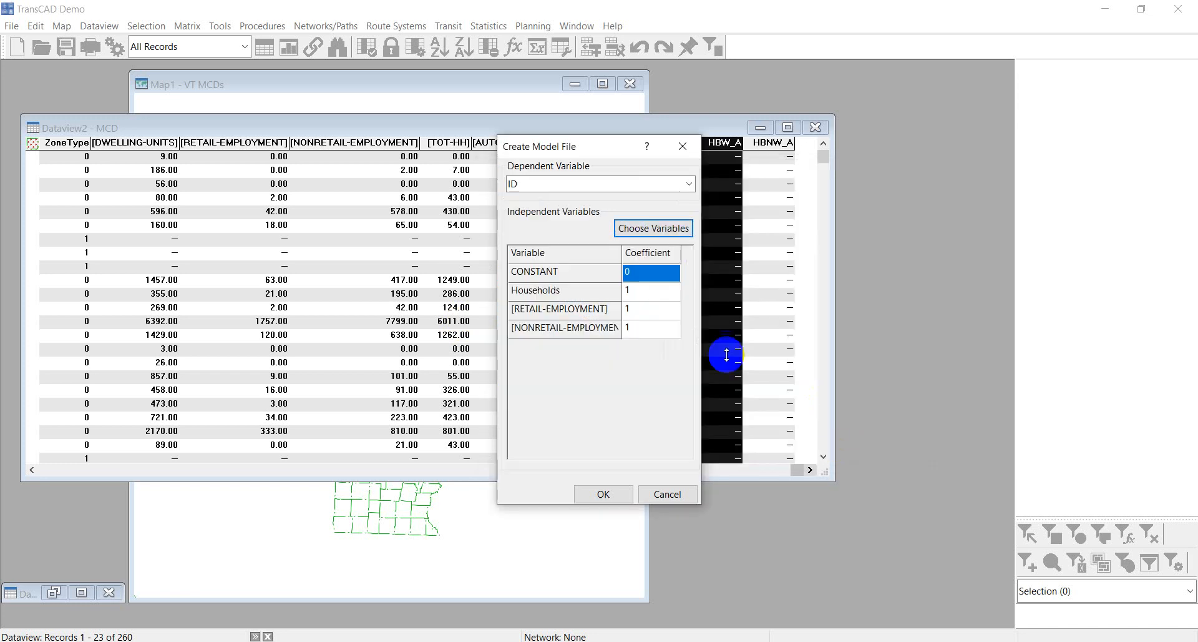
# Set the model coefficients to 1.1 for Households, 1.2 for RETAIL-EMPLOYMENT and 1.3 for NONRETAIL-EMPLOYMENT.
pyautogui.click(643, 292)
pyautogui.click(643, 327)
pyautogui.click(643, 297)
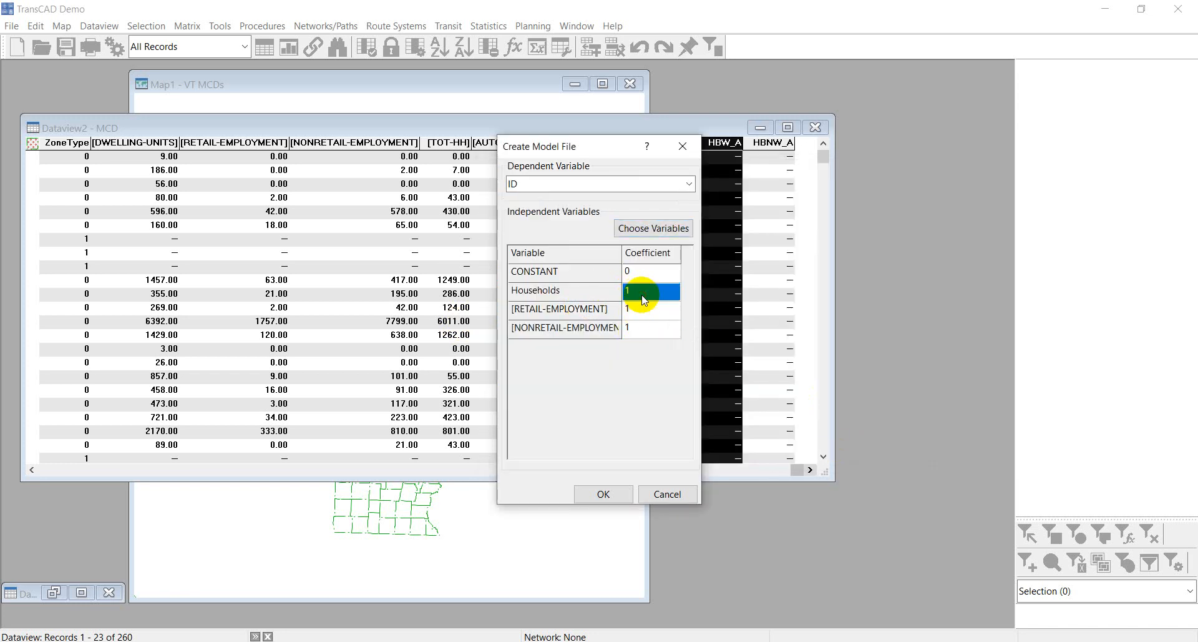
pyautogui.click(643, 298)
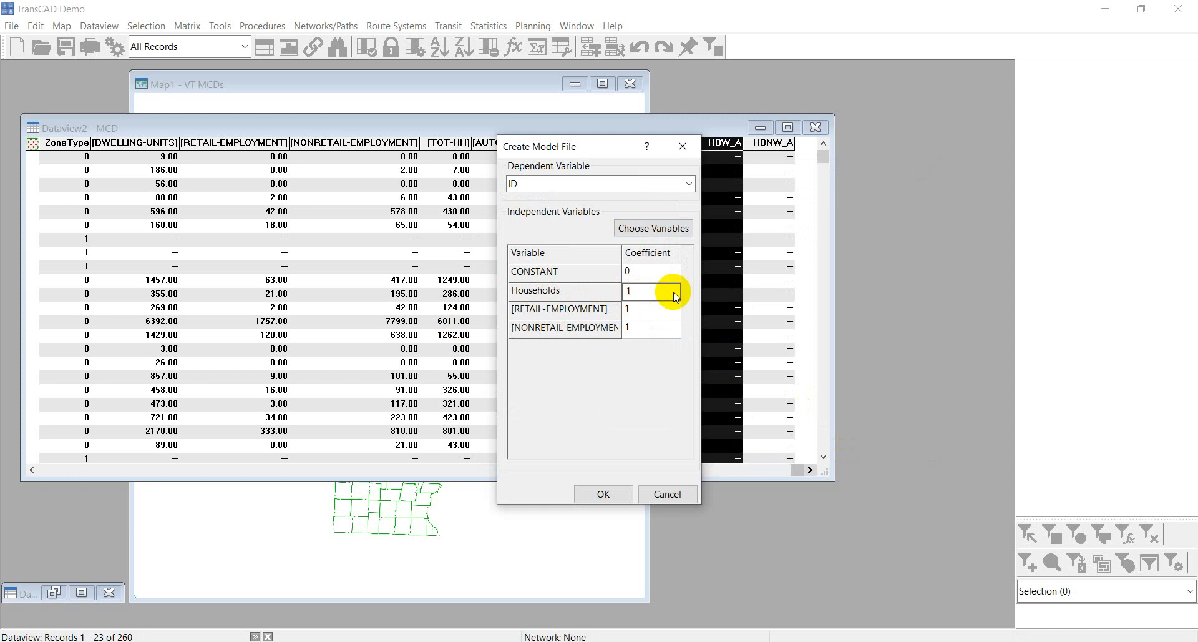
pyautogui.write('.1')
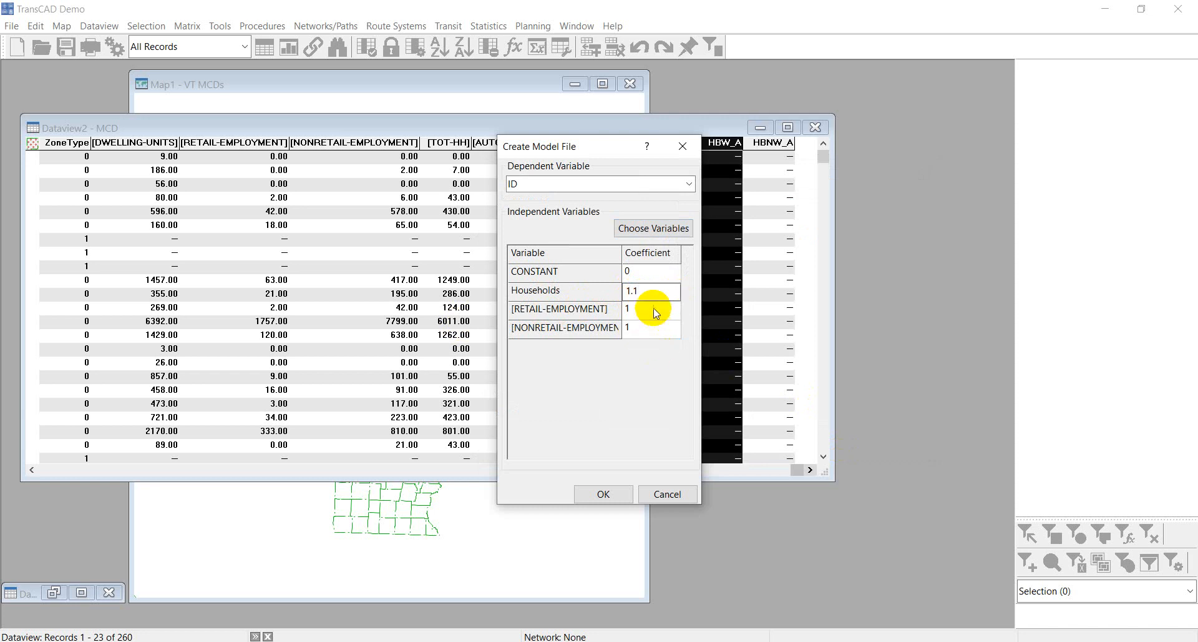
pyautogui.click(653, 309)
pyautogui.write('.2')
pyautogui.click(641, 325)
pyautogui.press('Return')
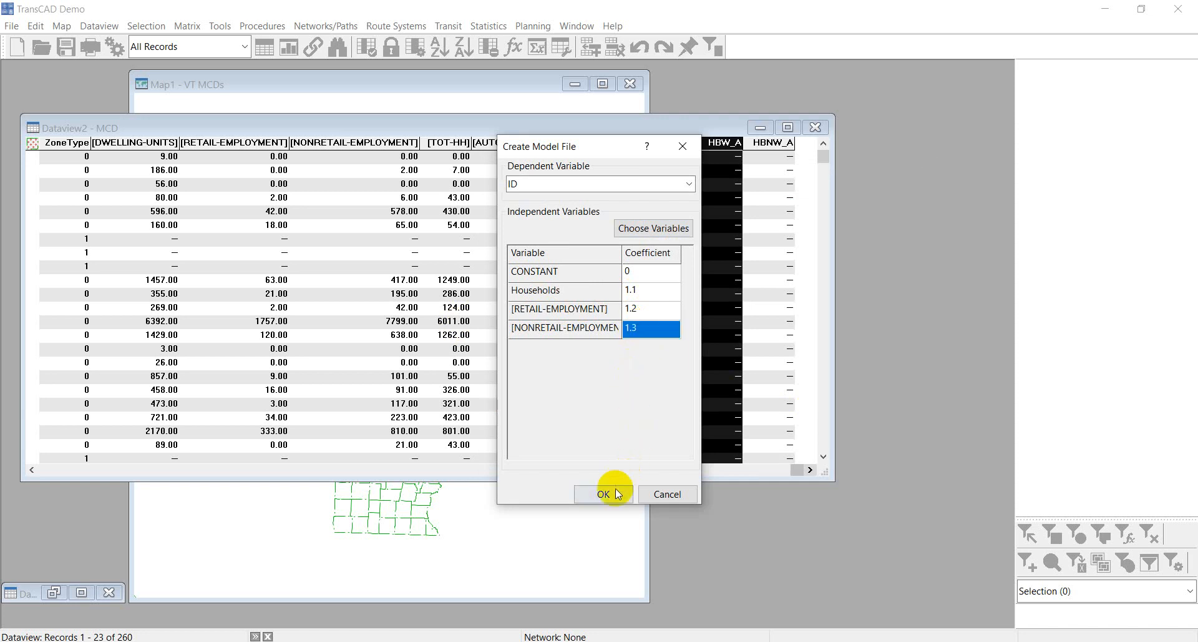
# Save the model as MyAttractModel.mod in the TransCAD Demo 8.0 folder, replacing the existing file.
pyautogui.click(600, 496)
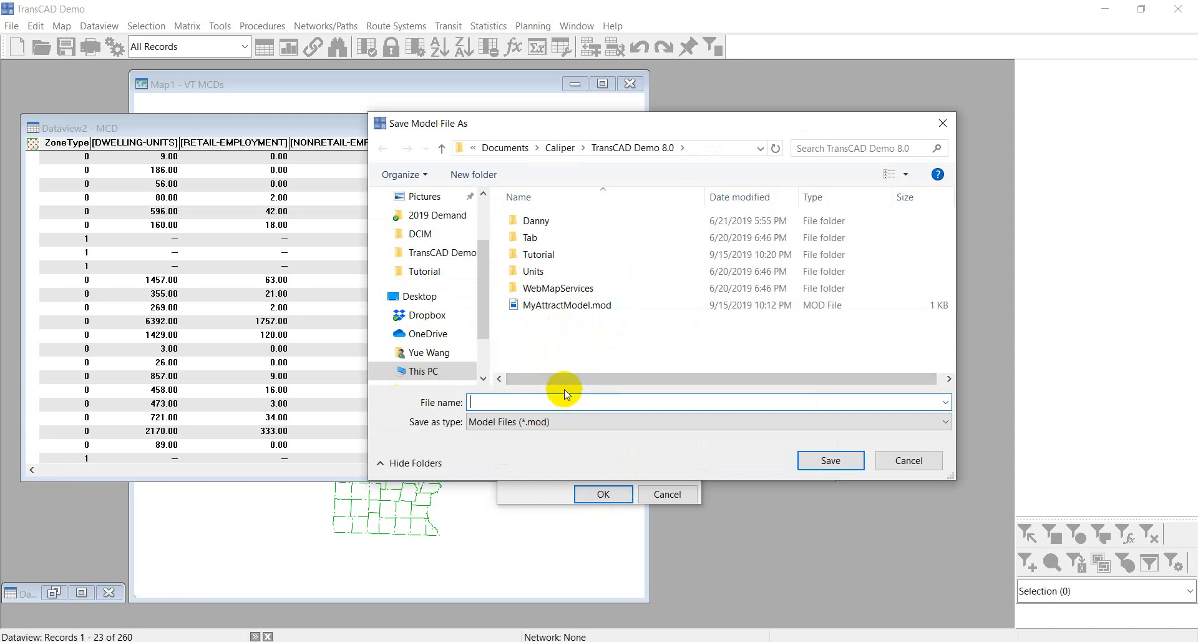
pyautogui.click(548, 309)
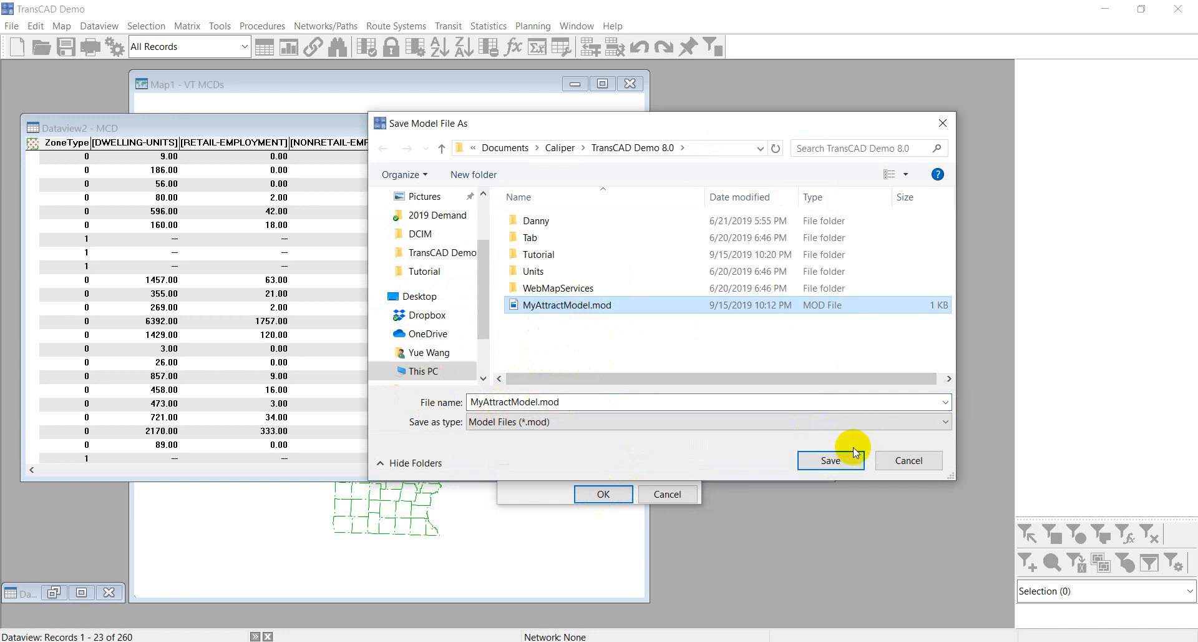
pyautogui.click(830, 463)
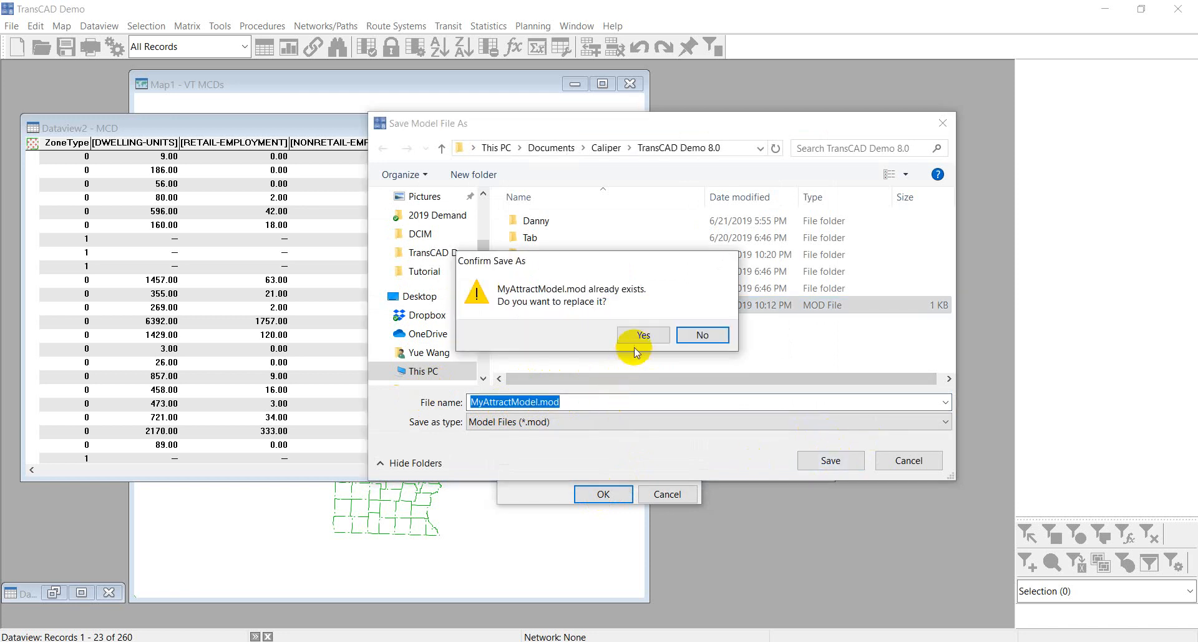
pyautogui.click(702, 336)
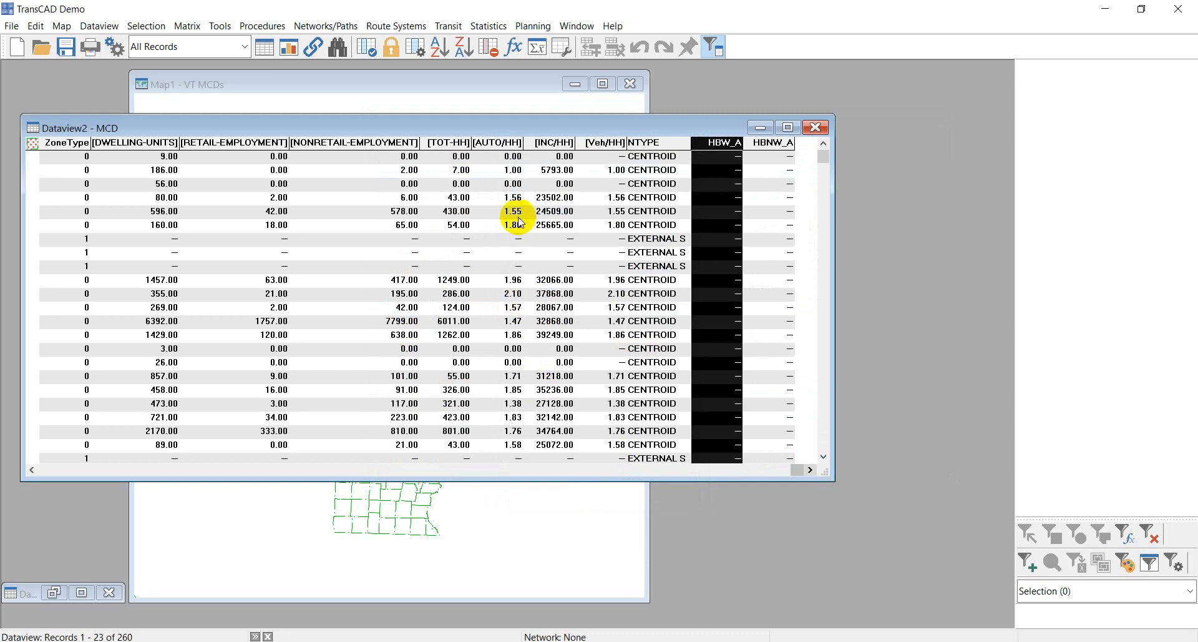
# Start applying a trip attraction model and load MyAttractModel.mod from the TransCAD Demo 8.0 folder.
pyautogui.click(532, 28)
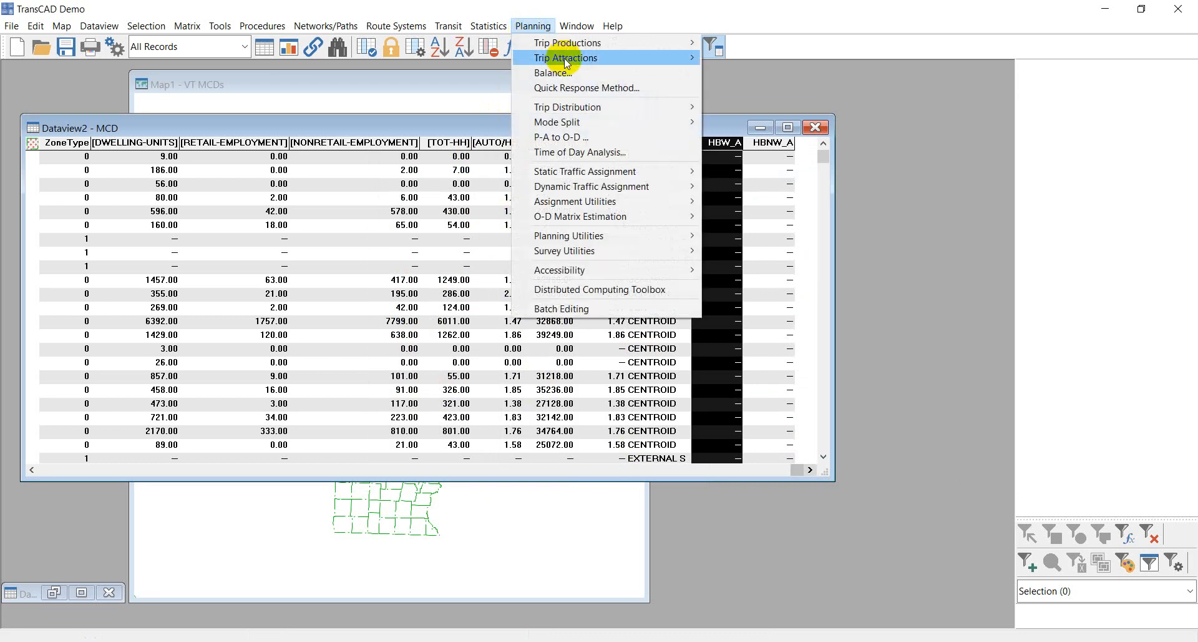
pyautogui.moveTo(564, 58)
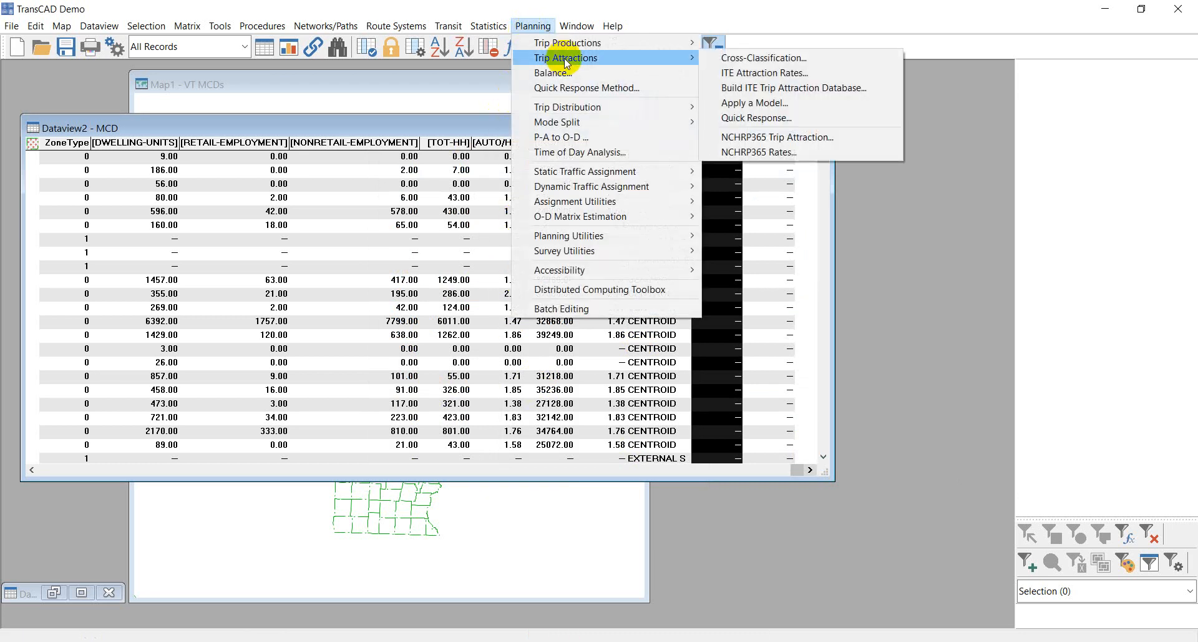
pyautogui.click(758, 103)
pyautogui.click(571, 147)
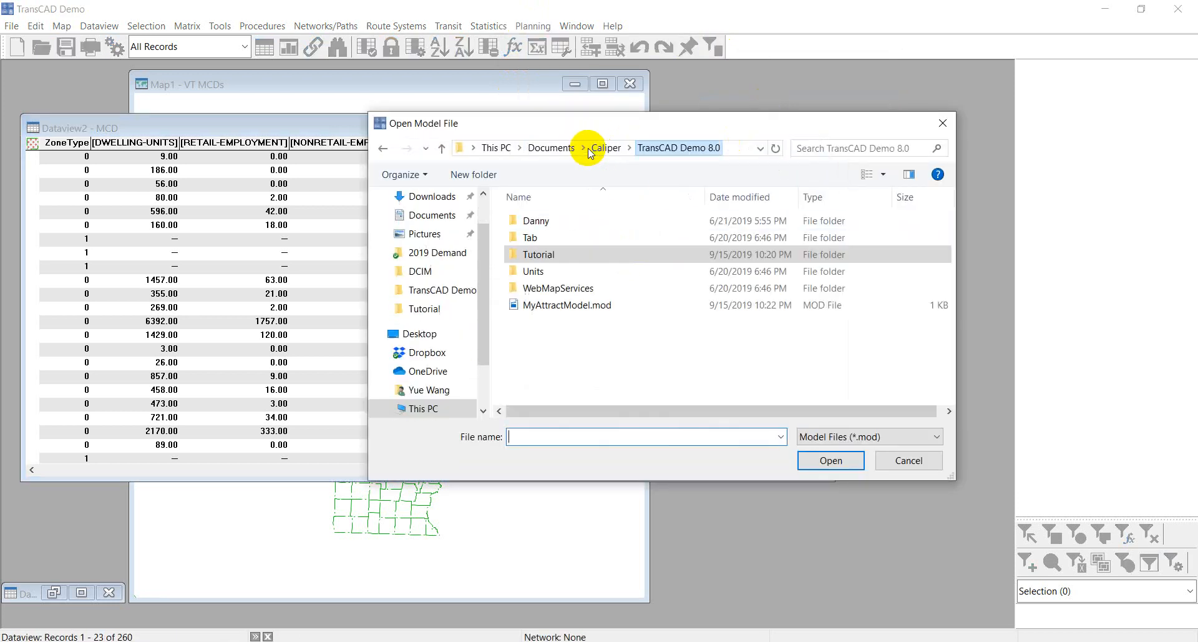
pyautogui.click(551, 311)
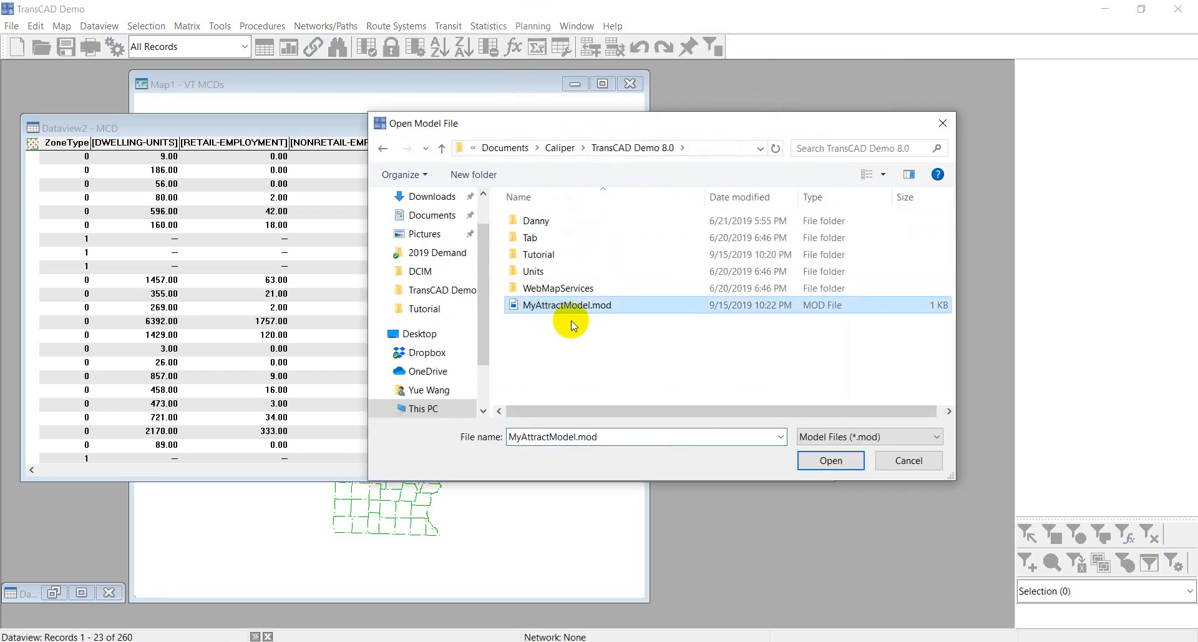
pyautogui.click(818, 462)
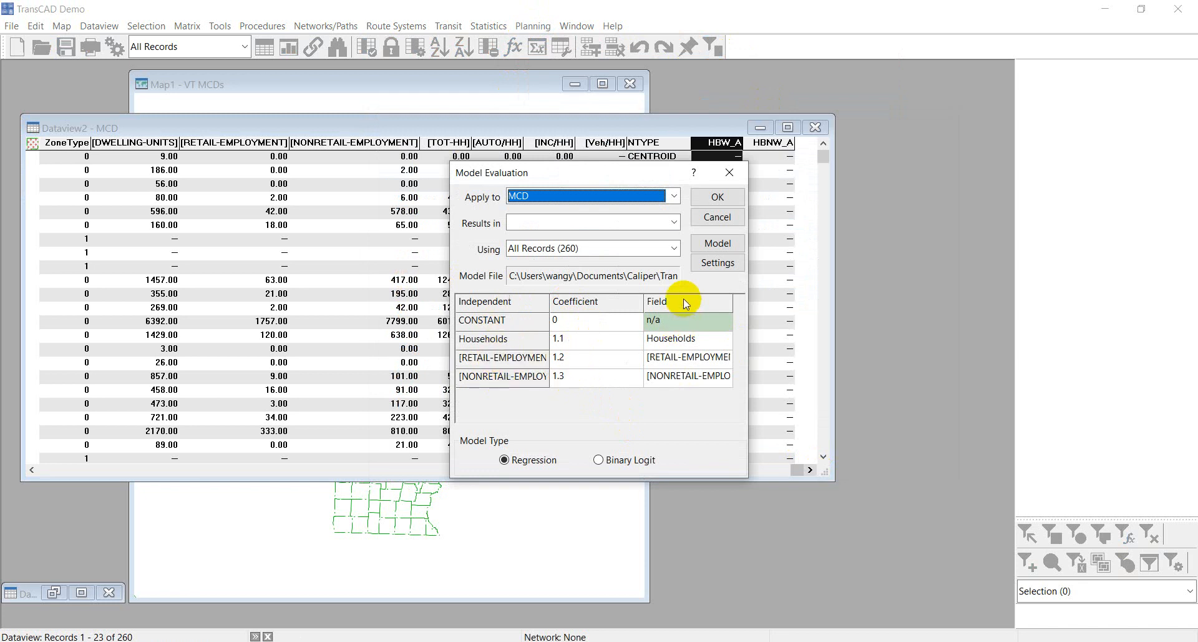
# Match the Households variable to the Households field of the MCD layer in the model evaluation settings.
pyautogui.click(657, 303)
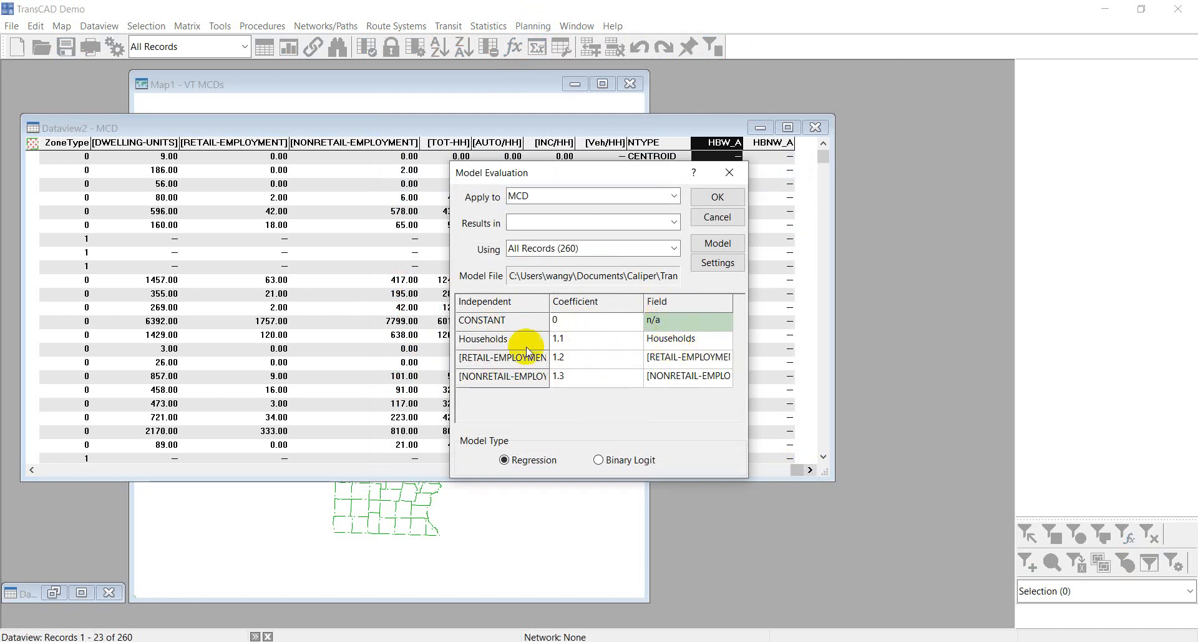
pyautogui.click(721, 340)
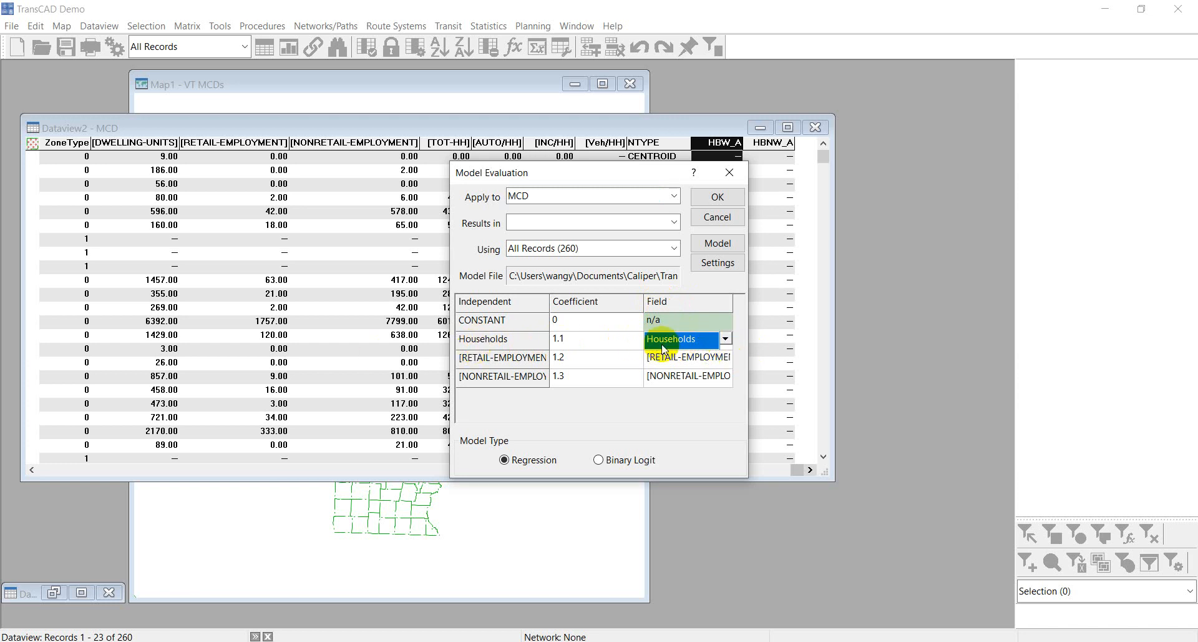
pyautogui.click(726, 338)
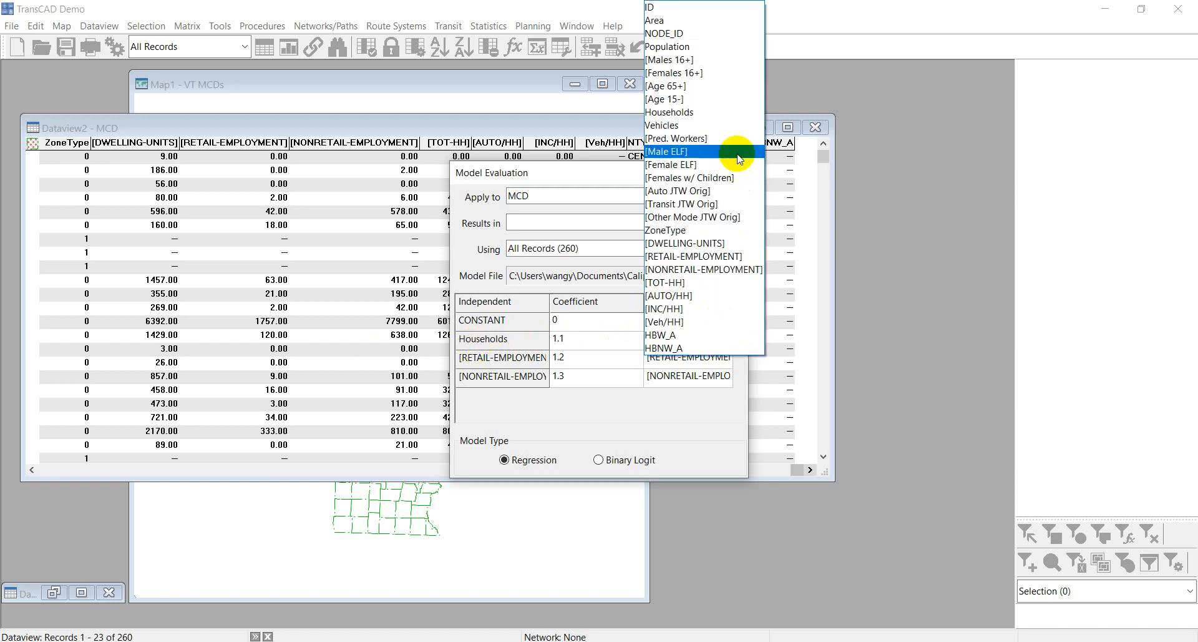
pyautogui.click(733, 108)
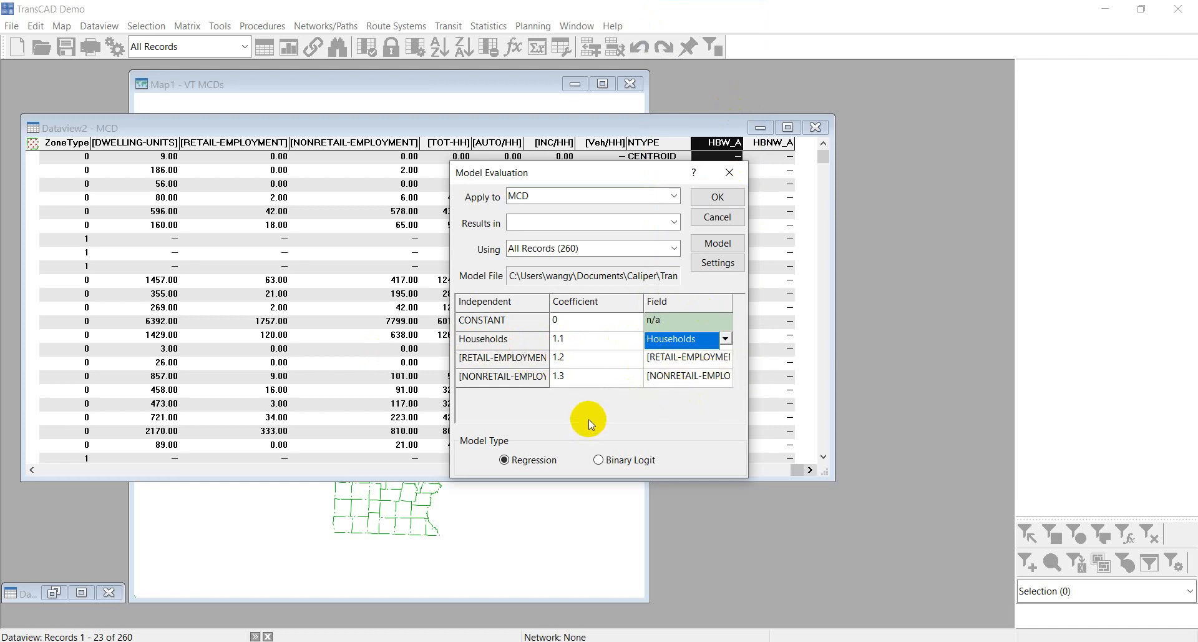
# Choose HBW_A as the field that receives the model results for the MCD layer.
pyautogui.moveTo(525, 174); pyautogui.dragTo(581, 235)
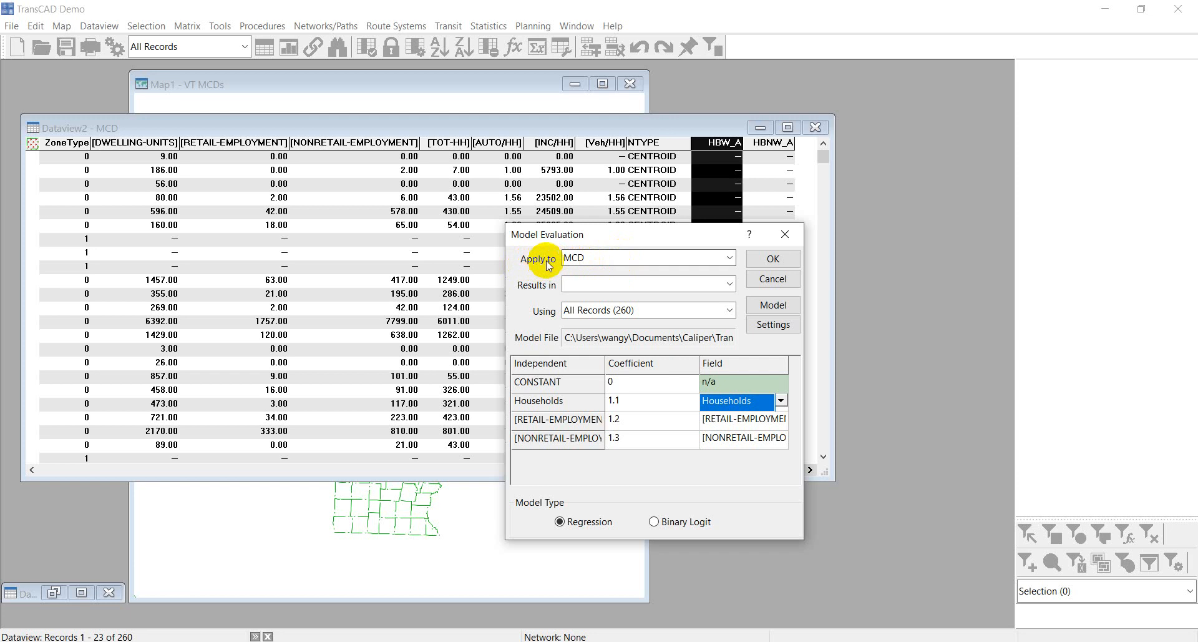
pyautogui.click(575, 264)
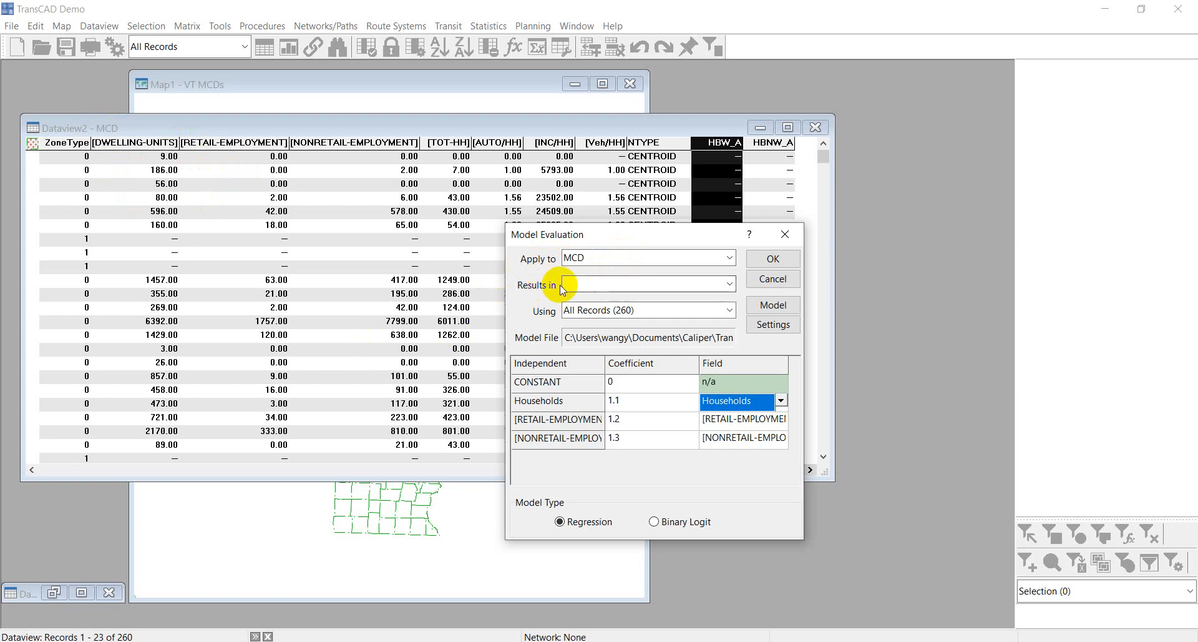
pyautogui.click(579, 287)
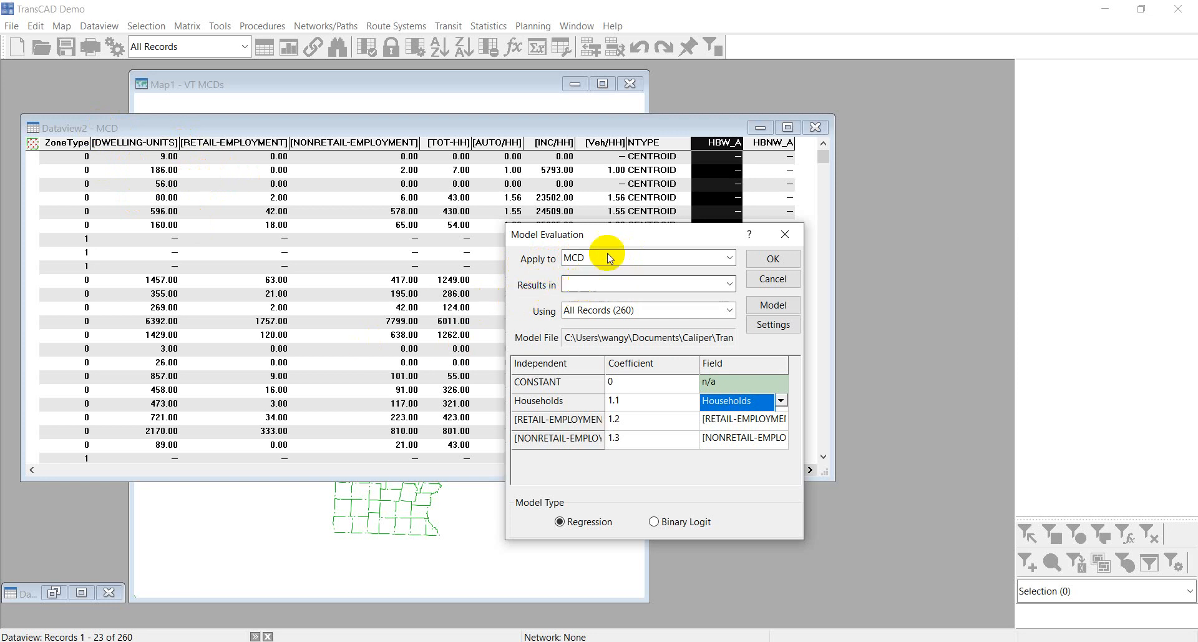
pyautogui.click(636, 286)
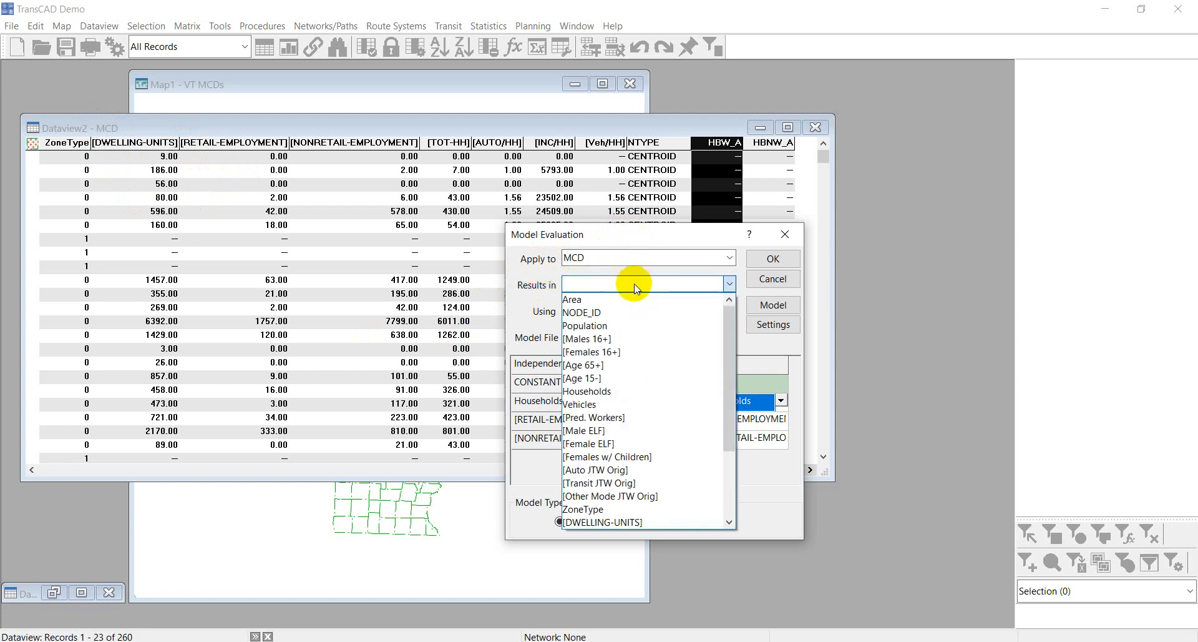
pyautogui.scroll(-3, 643, 460)
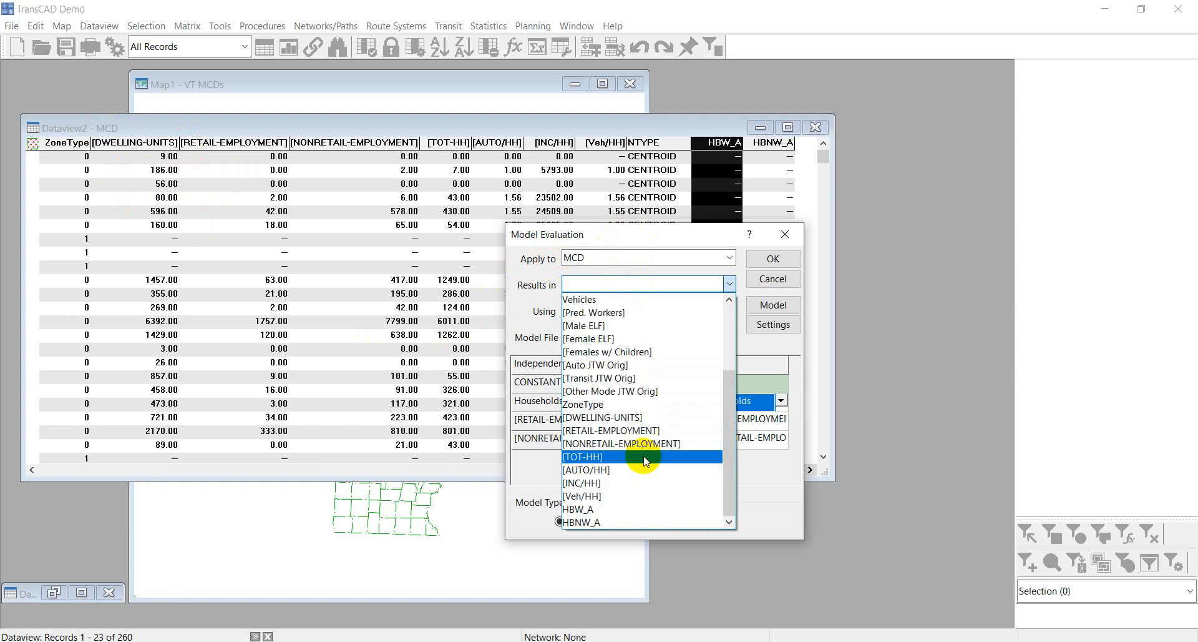
pyautogui.click(586, 509)
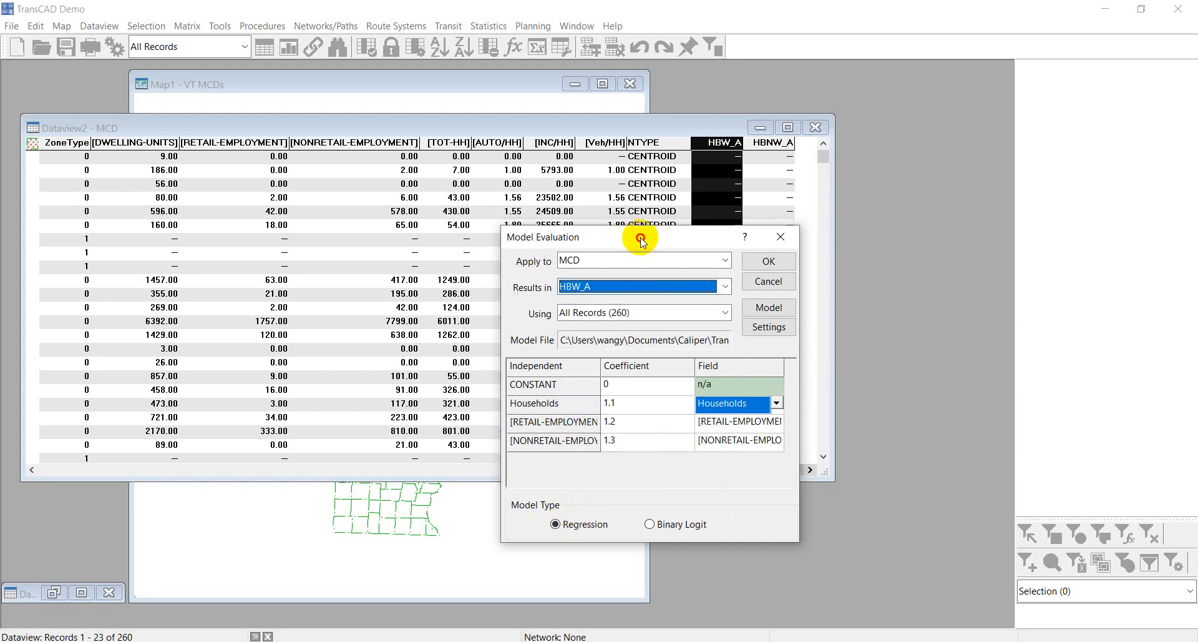
# Run the regression model evaluation on all MCD records and close the results summary.
pyautogui.moveTo(649, 232); pyautogui.dragTo(390, 201)
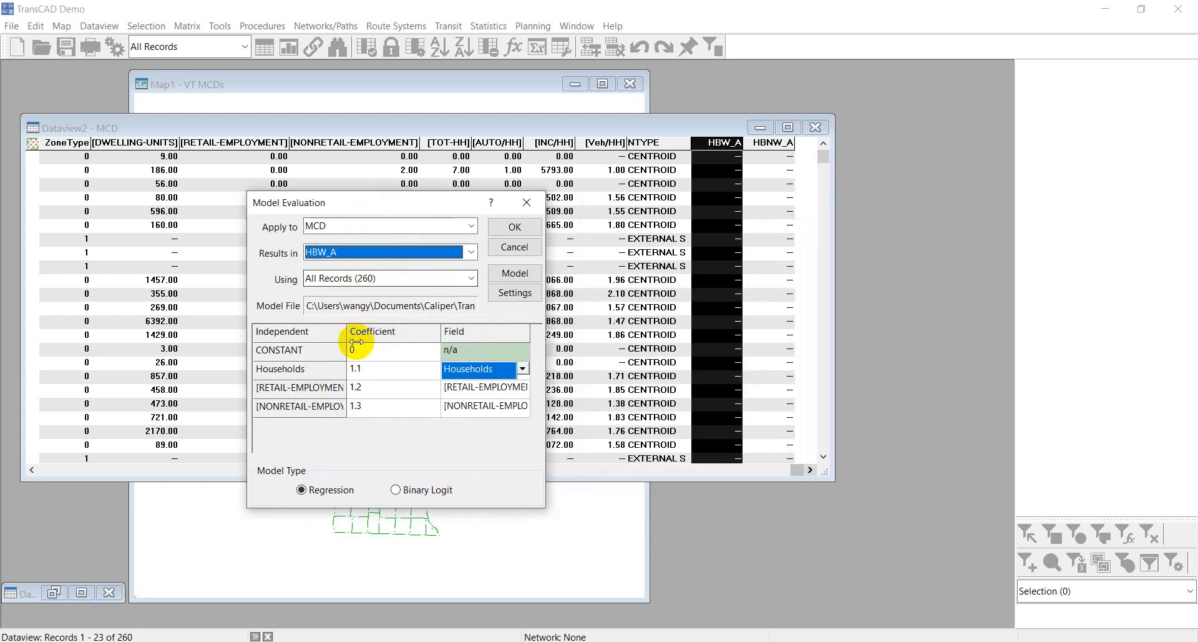
pyautogui.click(520, 228)
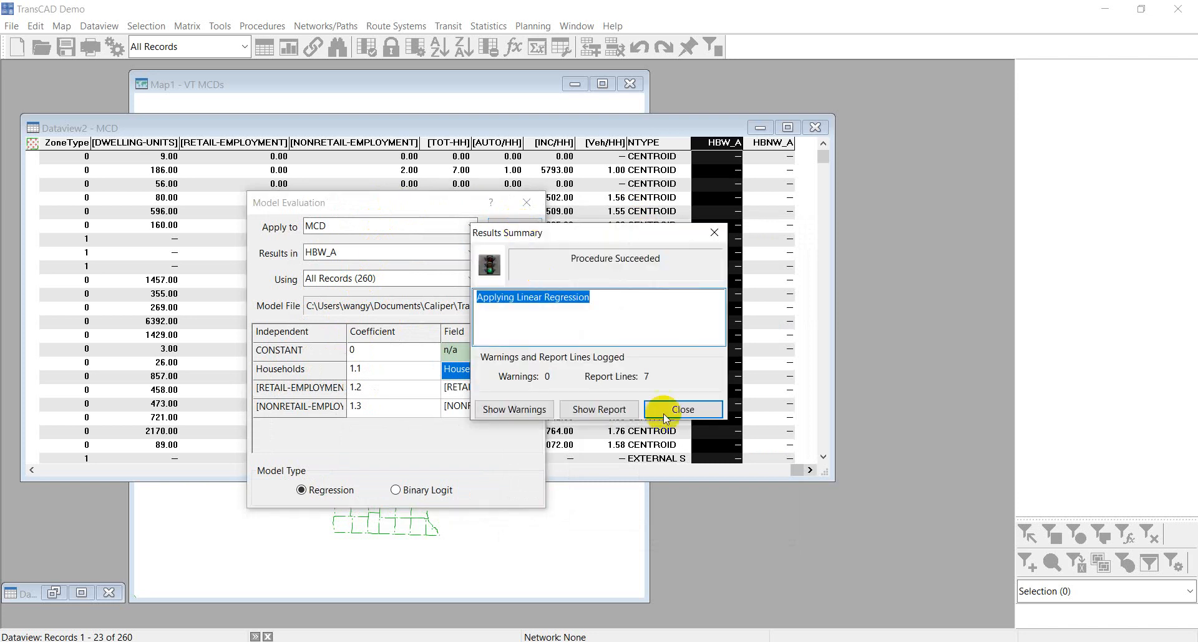
pyautogui.click(683, 409)
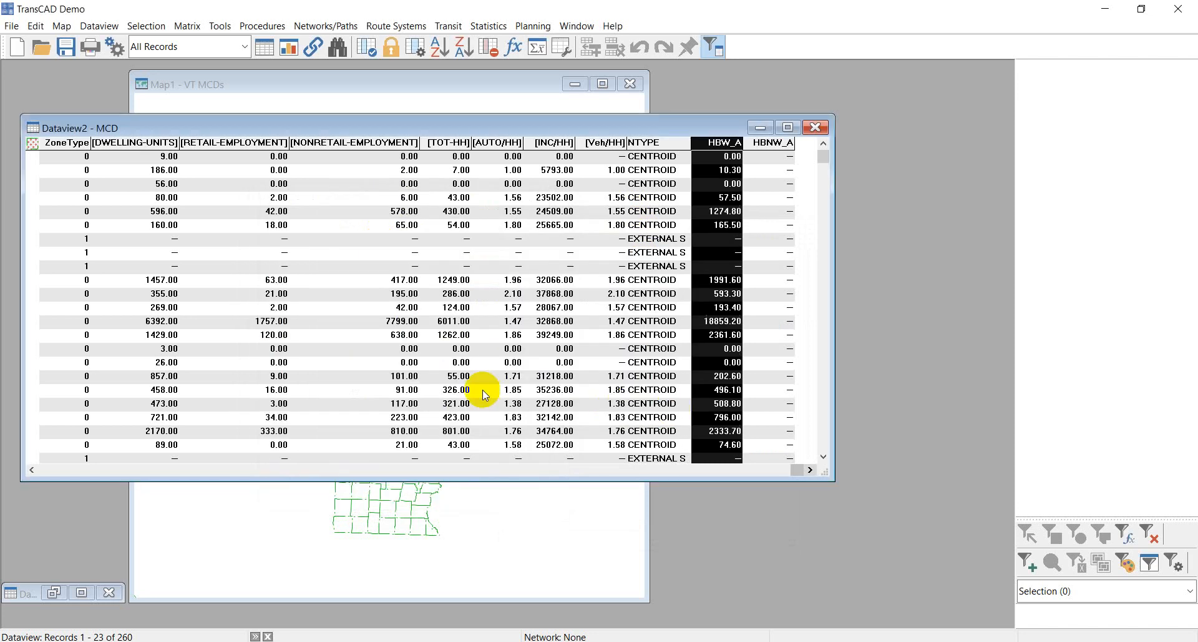
# Select the HBNW_A column, start applying a trip attraction model again and load MyAttractModel.mod.
pyautogui.click(731, 172)
pyautogui.click(731, 143)
pyautogui.click(774, 144)
pyautogui.click(532, 26)
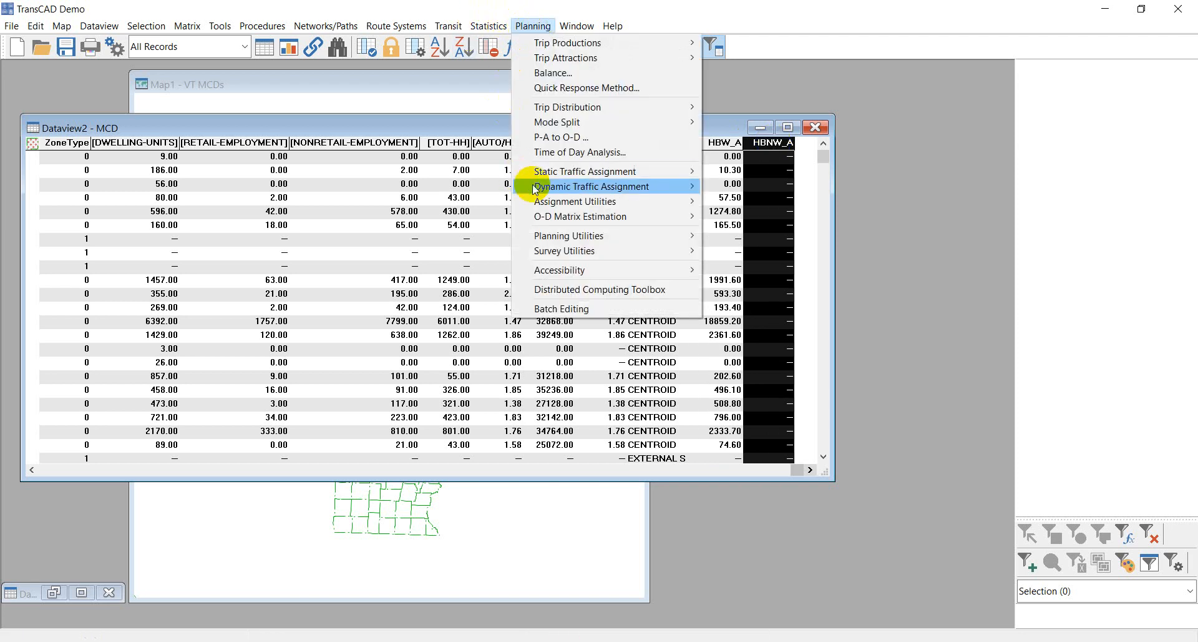
pyautogui.moveTo(639, 108)
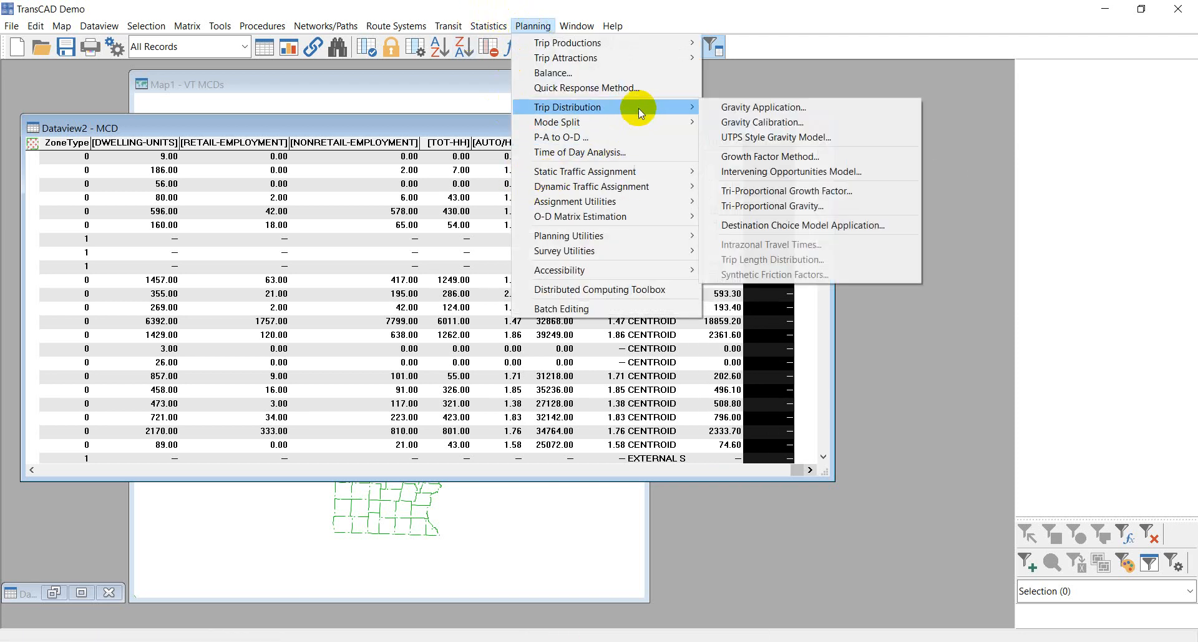
pyautogui.moveTo(653, 59)
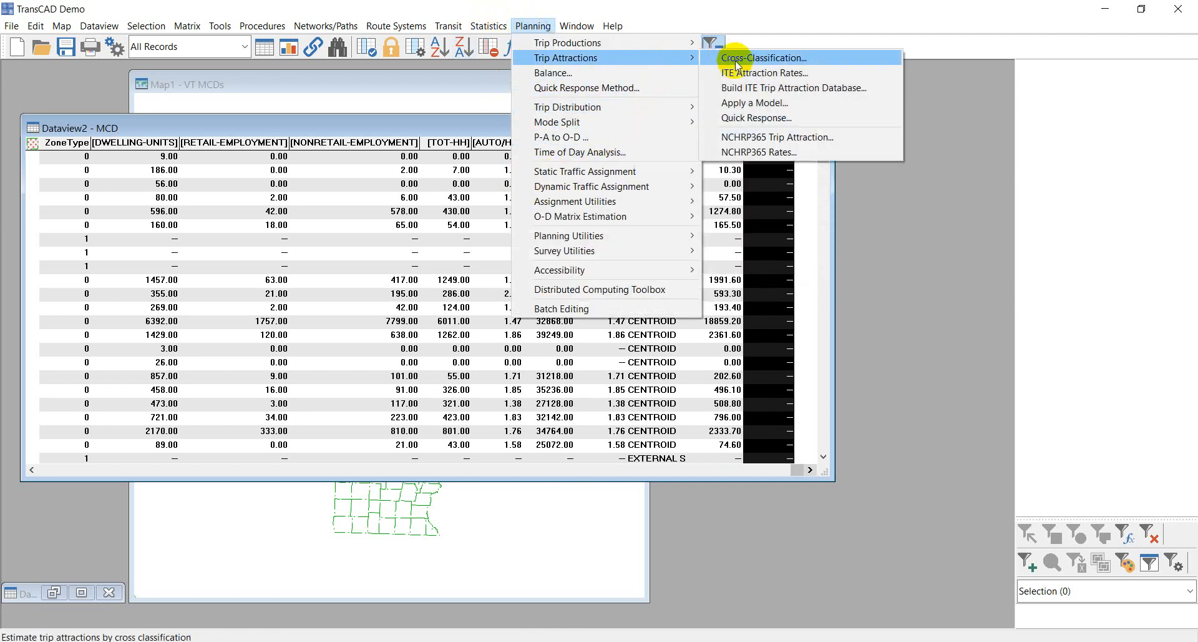
pyautogui.click(748, 108)
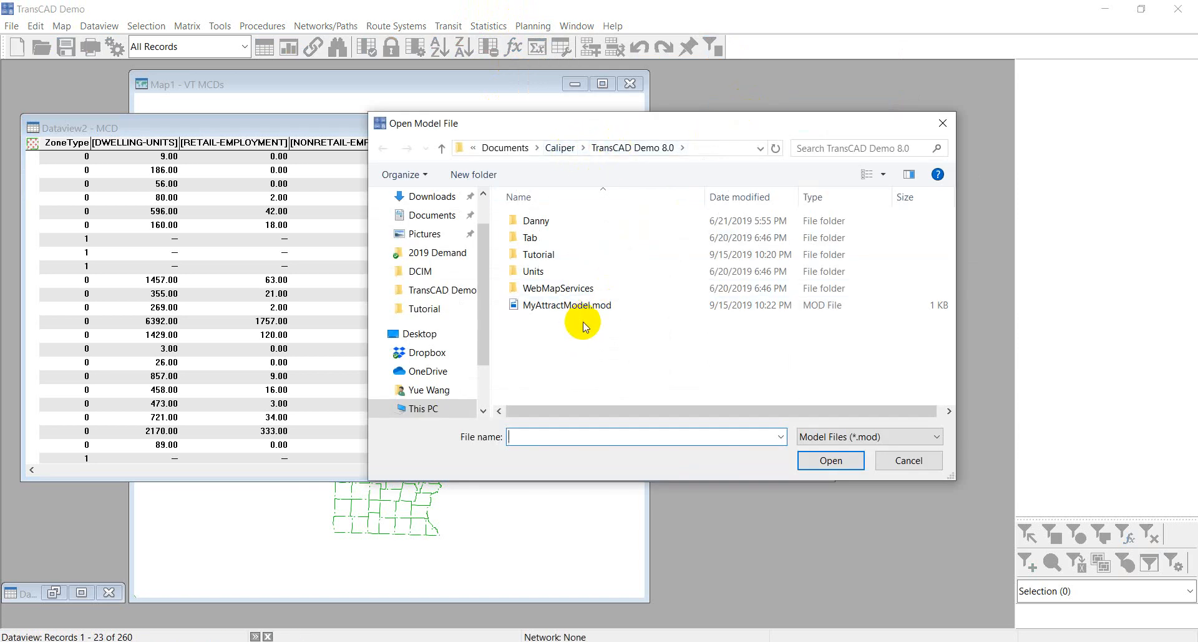
pyautogui.click(564, 309)
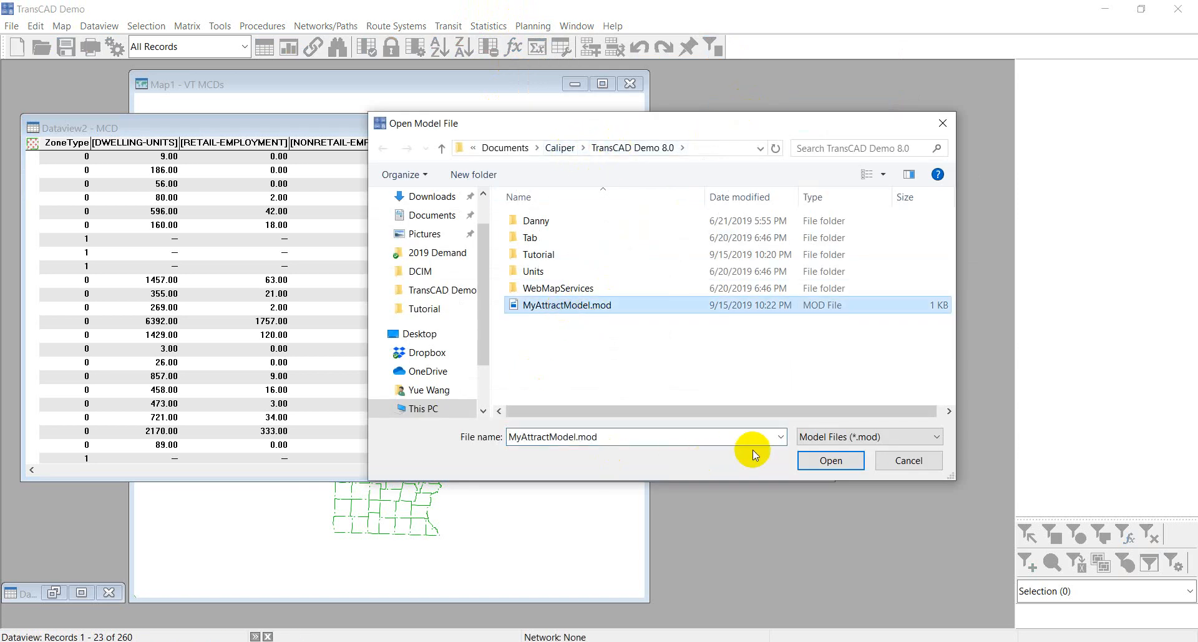
pyautogui.click(823, 461)
# Set the Households coefficient to 1.2 in the model evaluation settings.
pyautogui.click(569, 340)
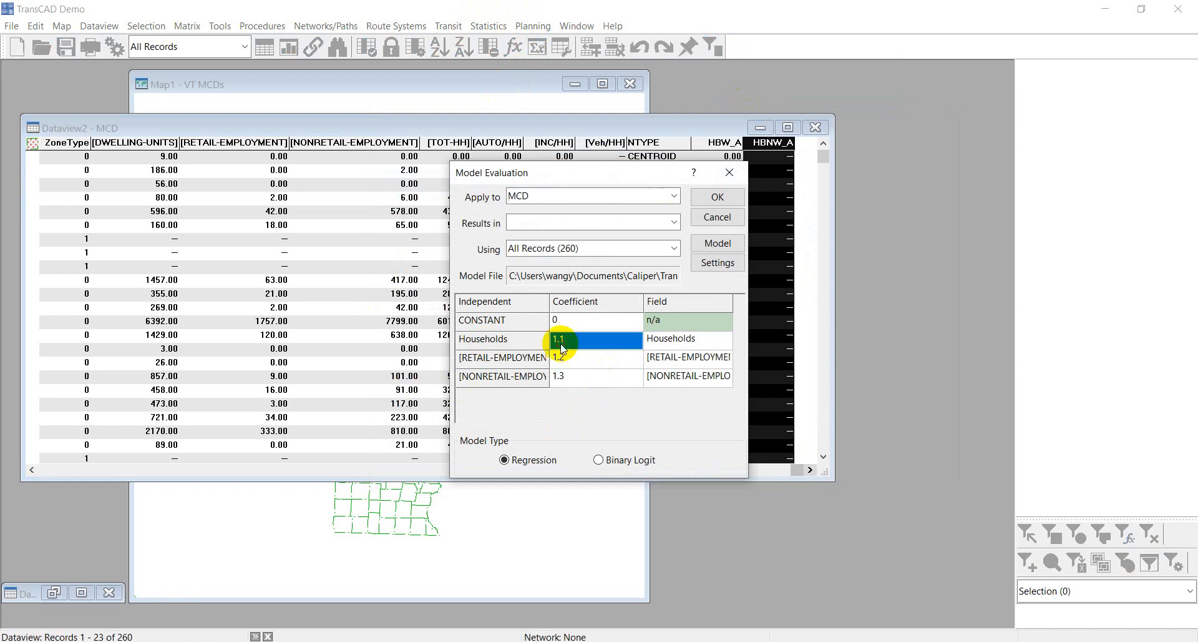
pyautogui.click(577, 342)
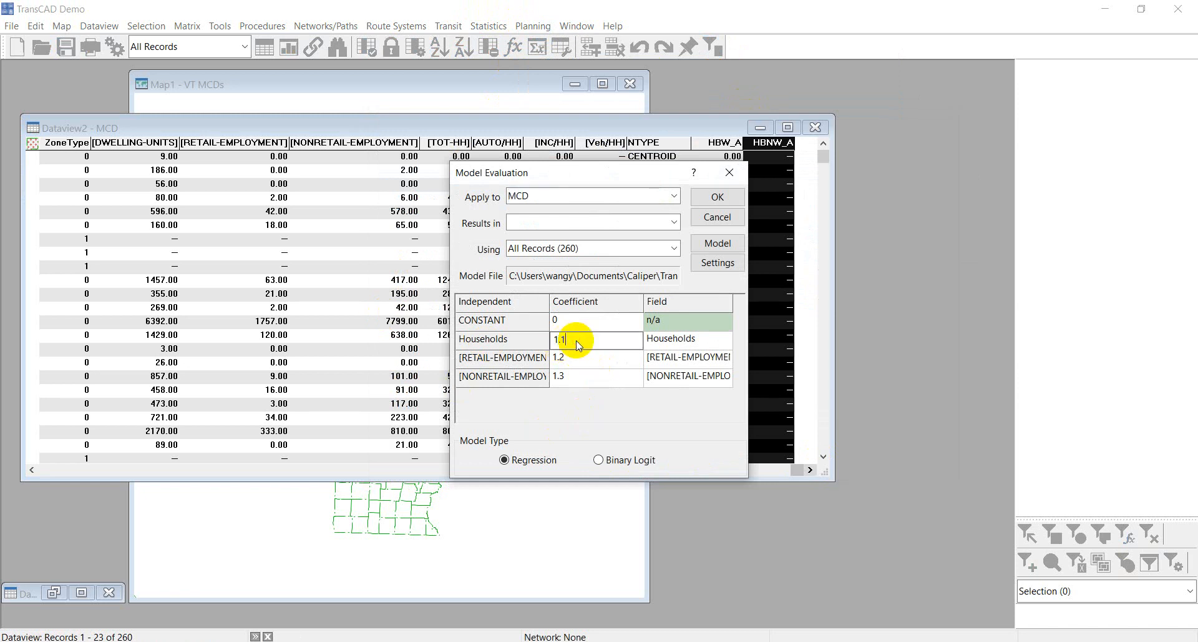
pyautogui.click(599, 409)
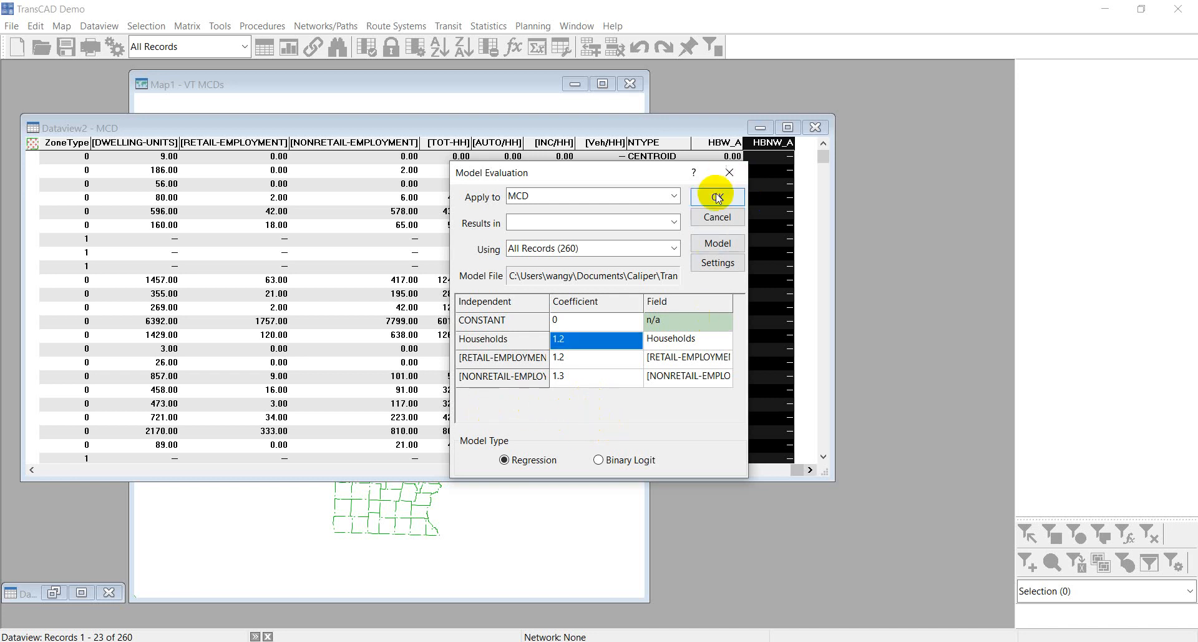
# Choose HBNW_A as the results field, run the model evaluation and close the results summary.
pyautogui.click(674, 222)
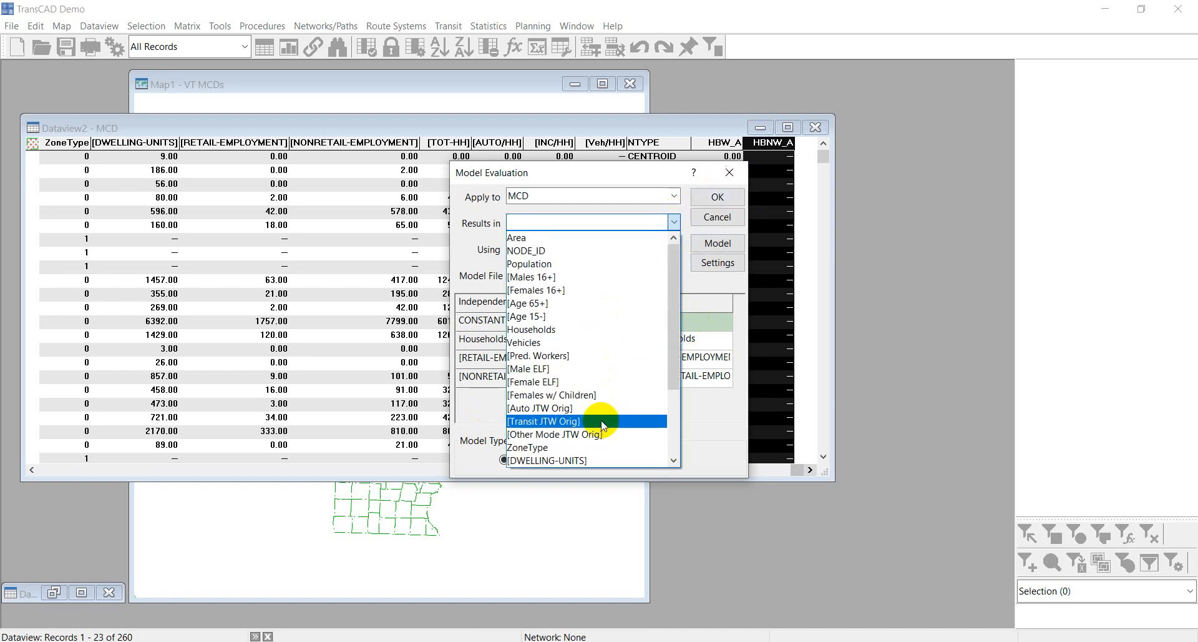
pyautogui.scroll(-3, 593, 421)
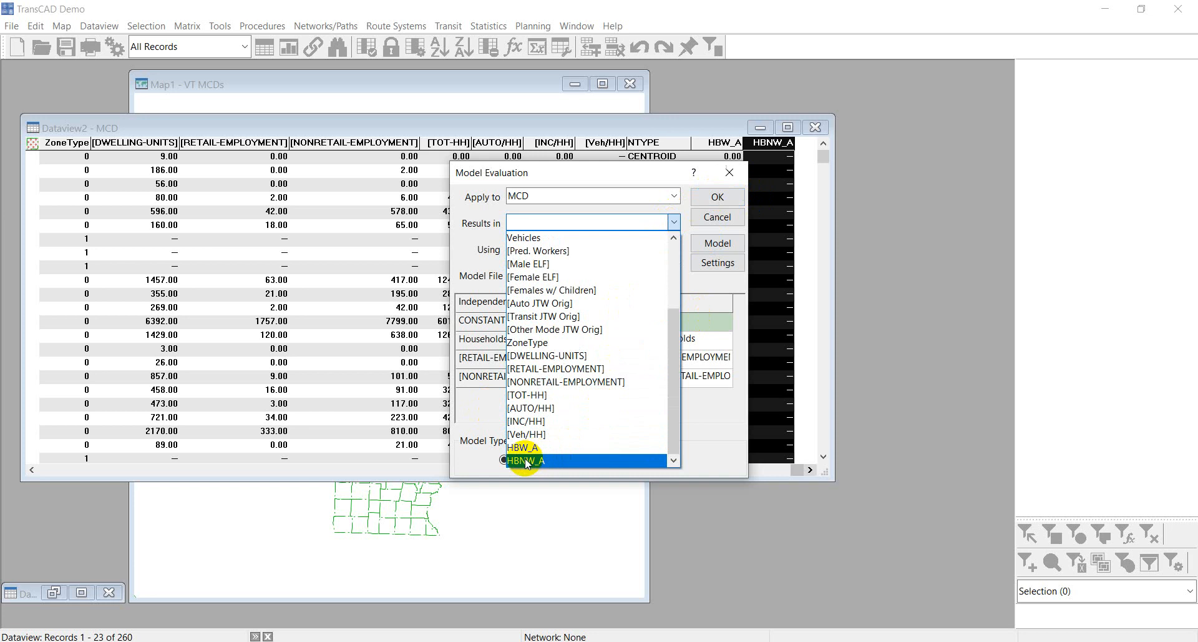
pyautogui.click(526, 461)
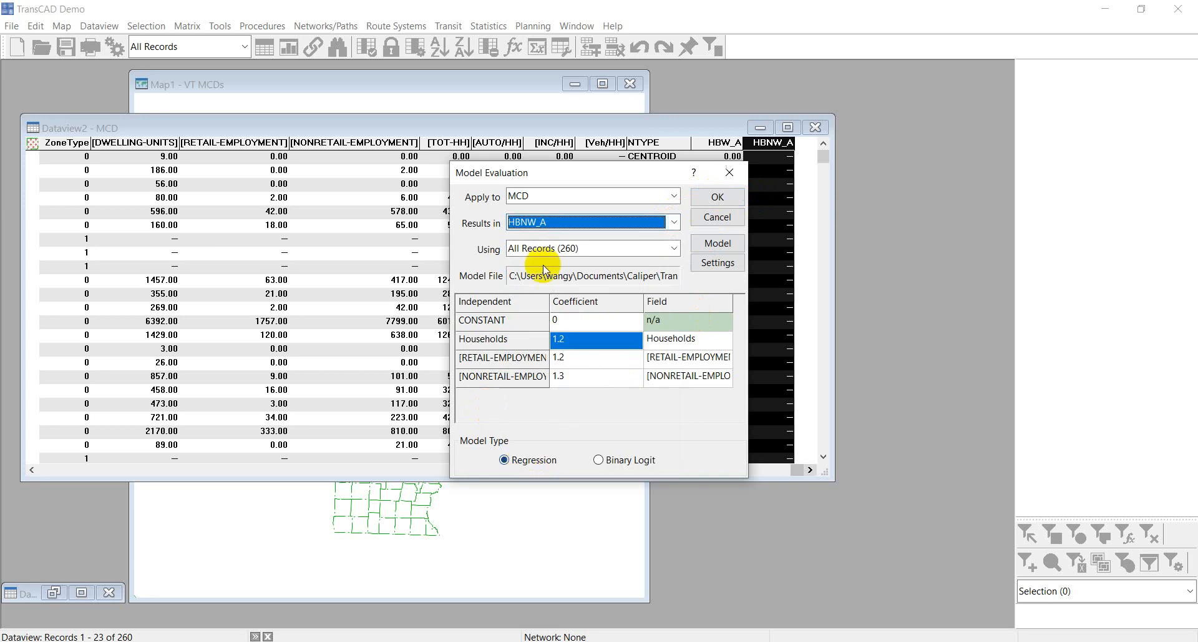
pyautogui.click(716, 197)
pyautogui.click(673, 409)
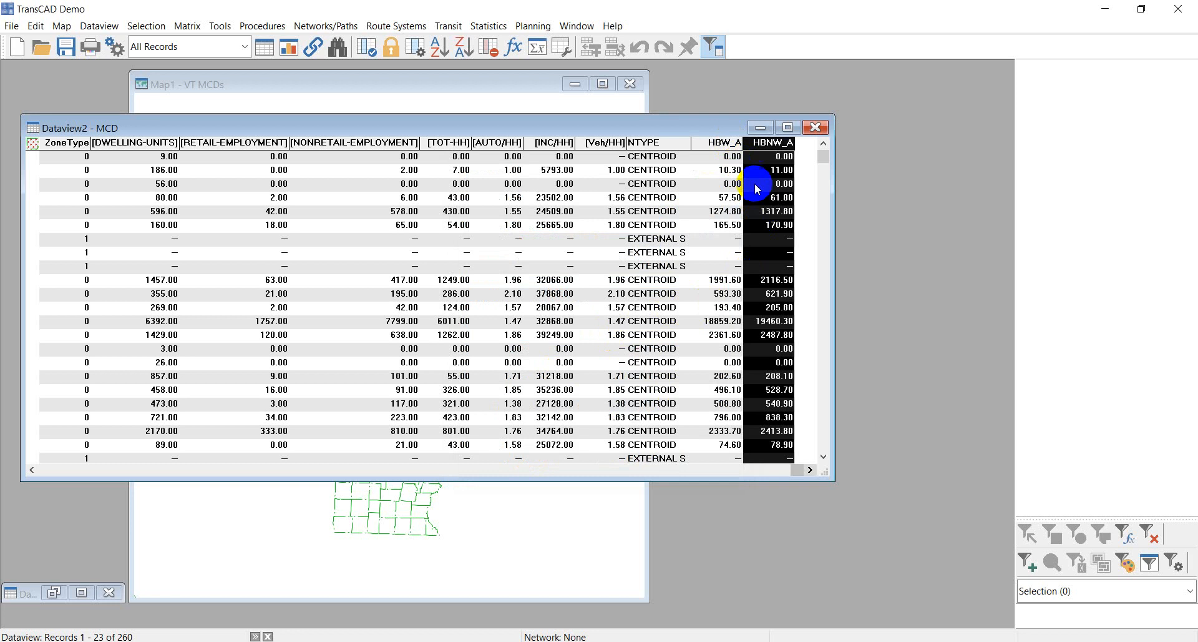
# Examine the calculated HBW_A and HBNW_A columns in the MCD dataview.
pyautogui.click(724, 142)
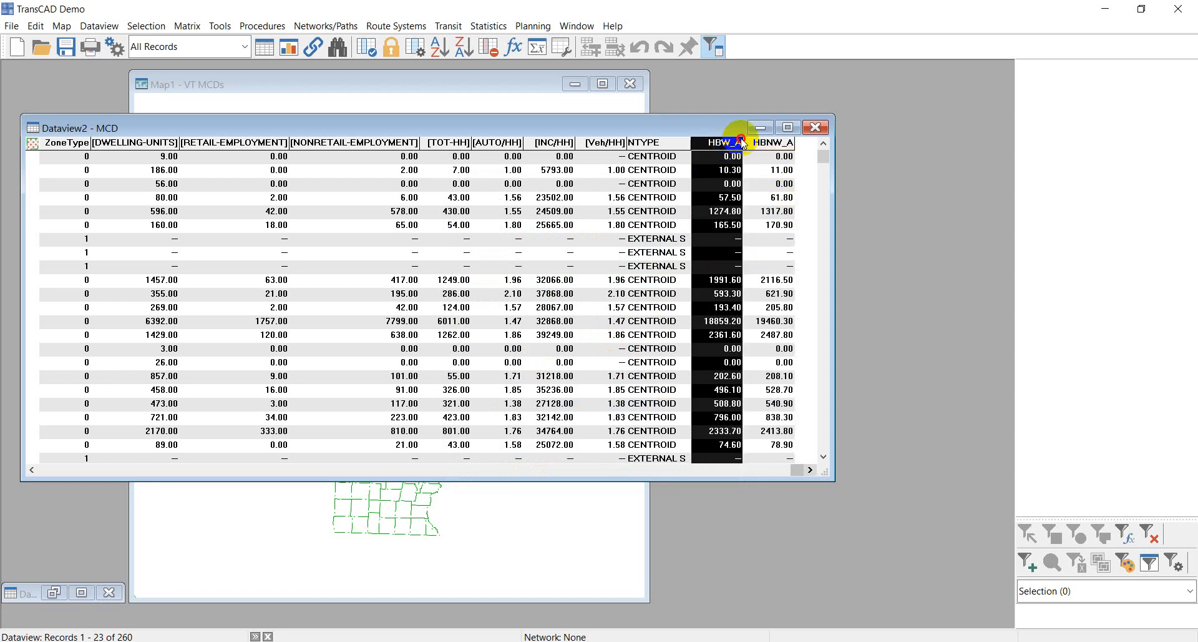
pyautogui.click(763, 144)
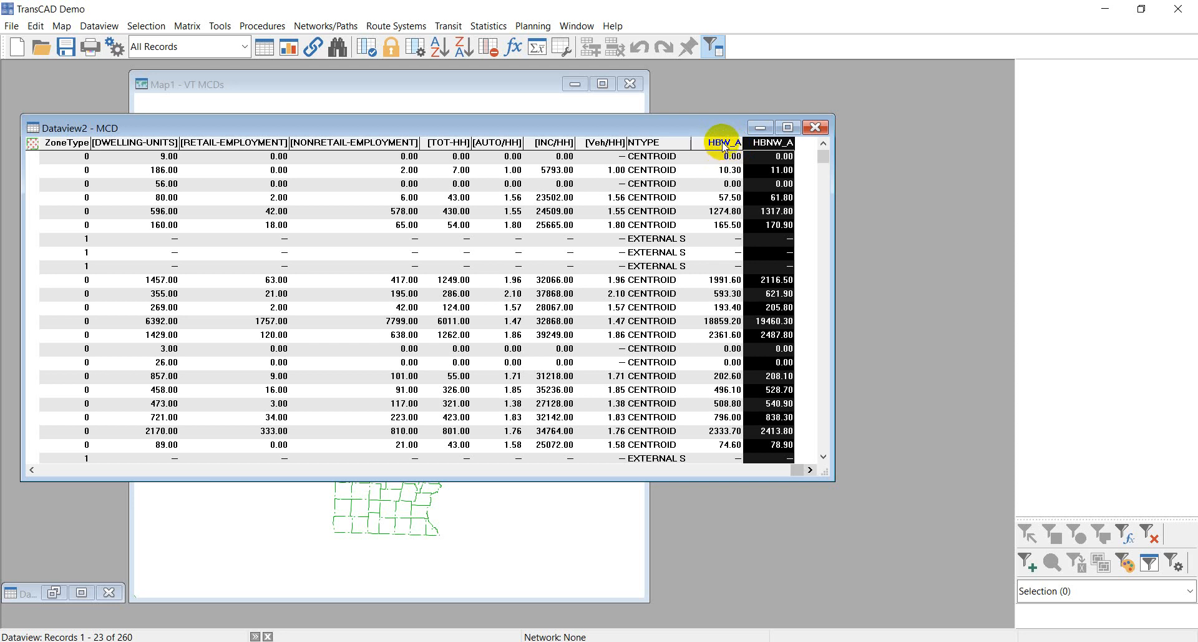
pyautogui.click(761, 155)
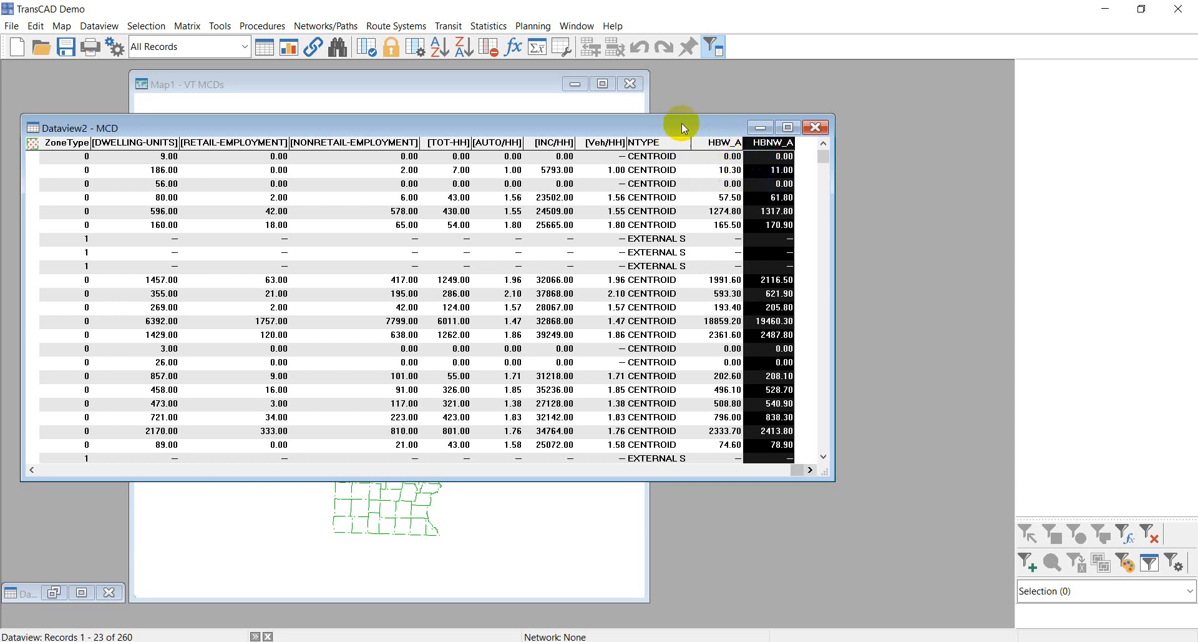
pyautogui.moveTo(681, 123); pyautogui.dragTo(711, 115)
pyautogui.moveTo(501, 116); pyautogui.dragTo(545, 132)
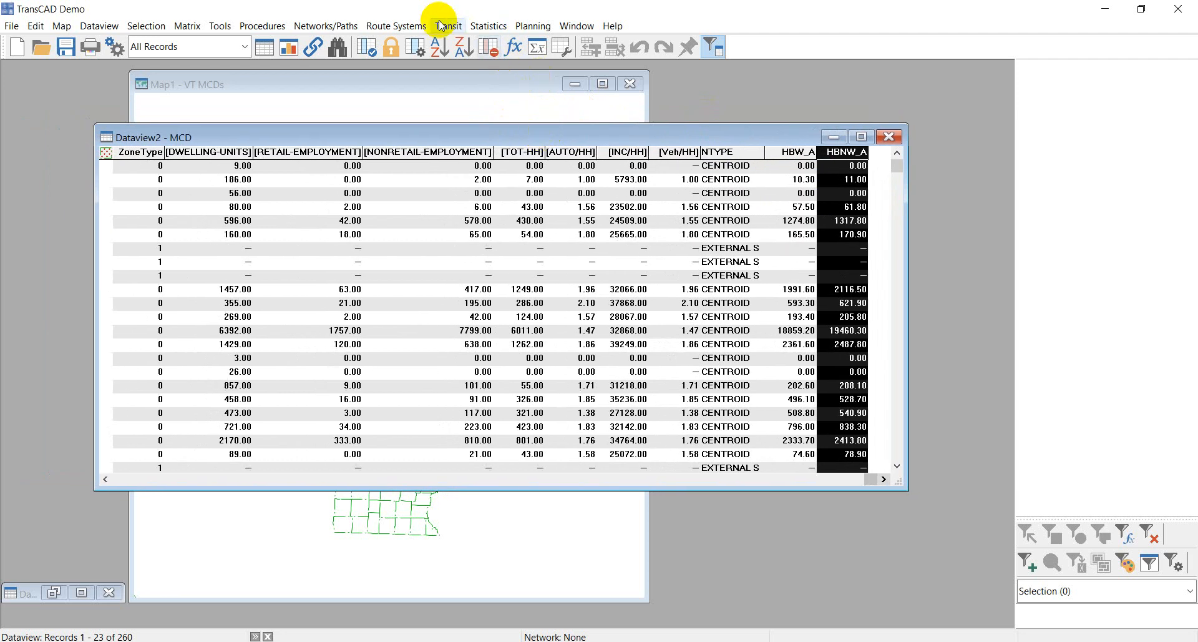
pyautogui.click(534, 29)
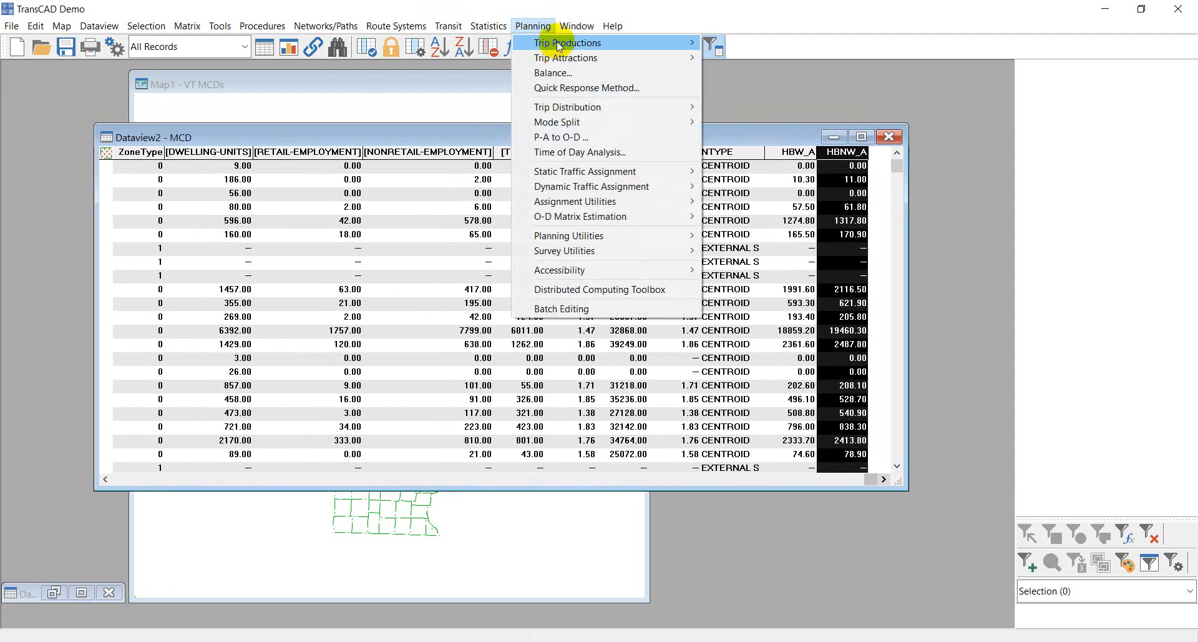
pyautogui.moveTo(560, 46)
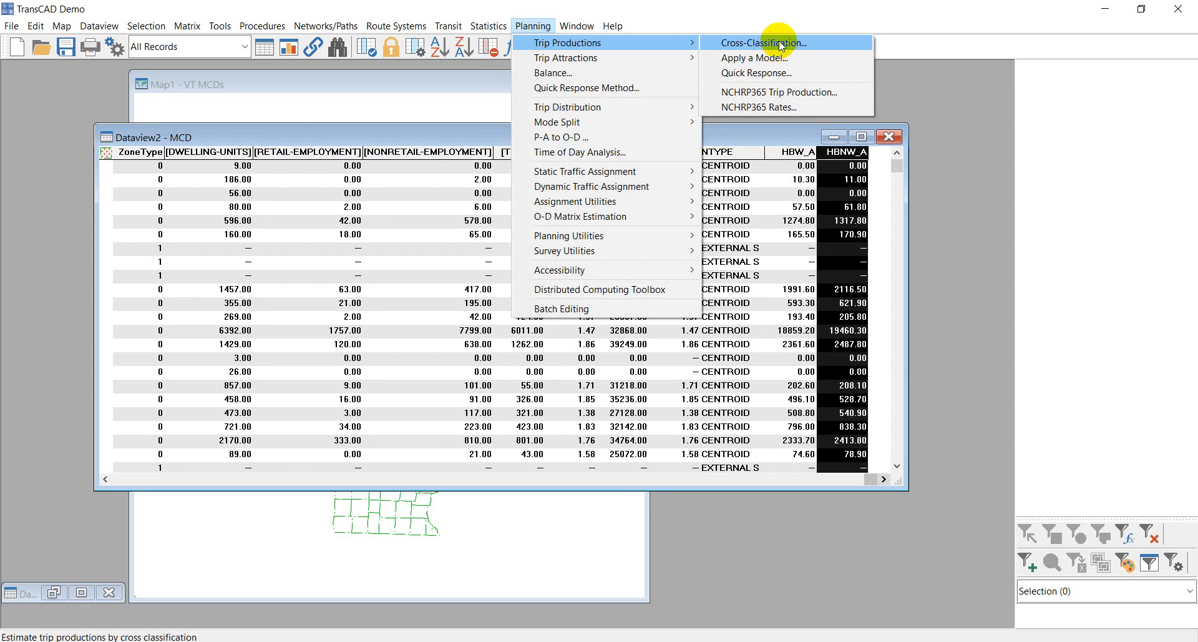
# Restore the minimized Vmt_crcl dataview and enlarge its window to show all rate rows and the R_NHB column.
pyautogui.click(12, 592)
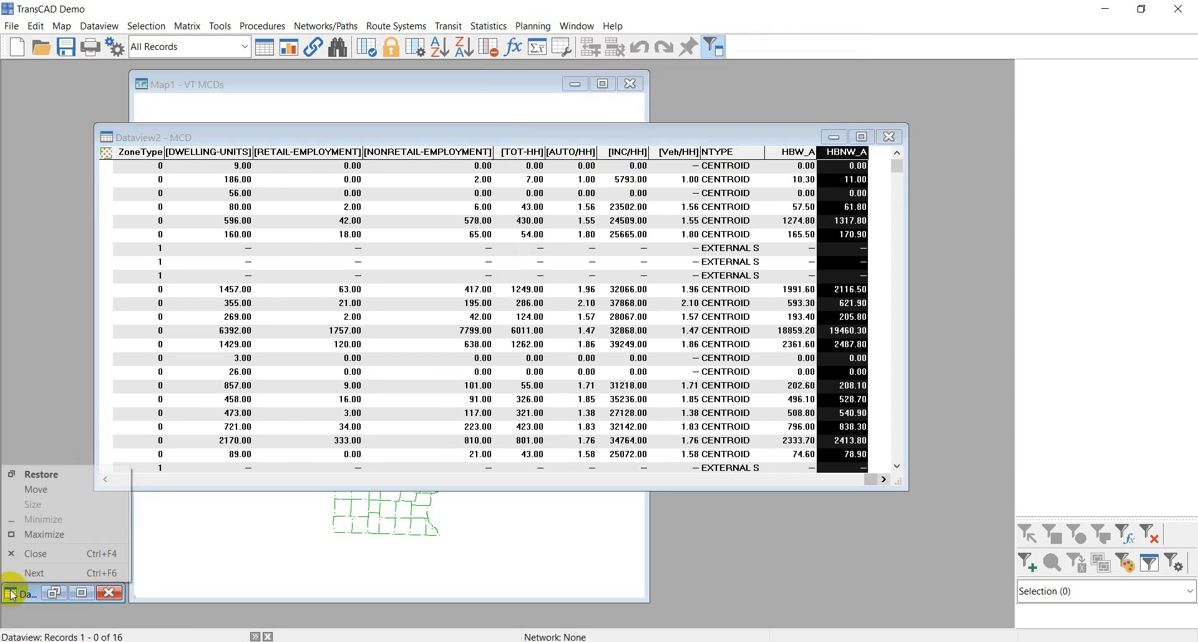
pyautogui.click(56, 595)
pyautogui.click(54, 593)
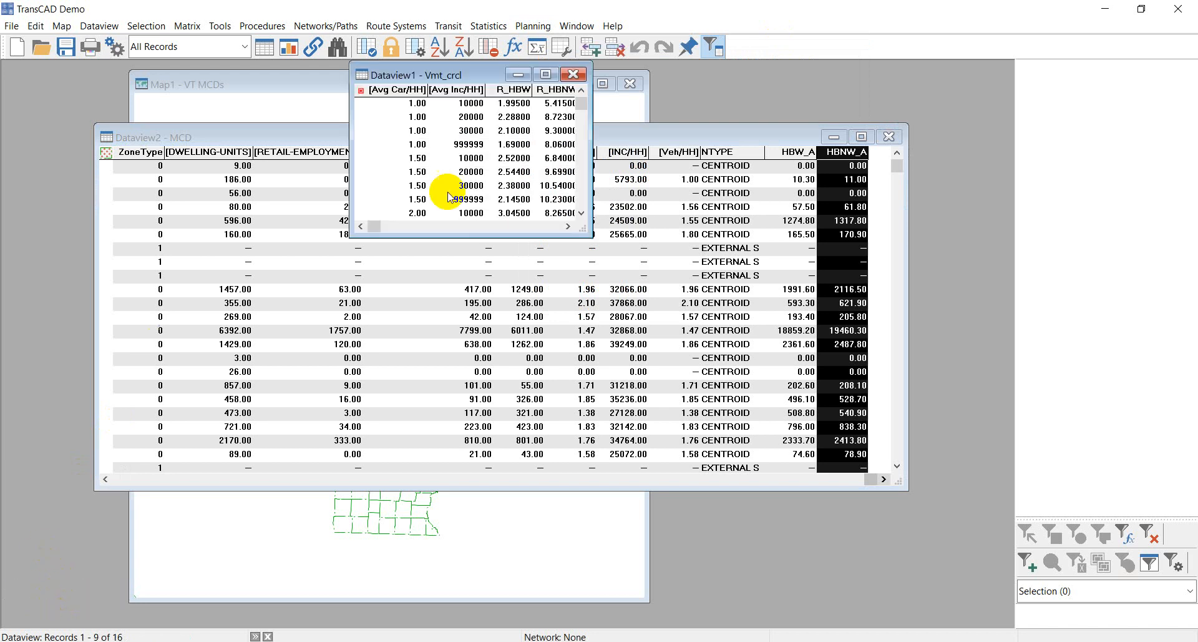
pyautogui.moveTo(537, 239); pyautogui.dragTo(530, 480)
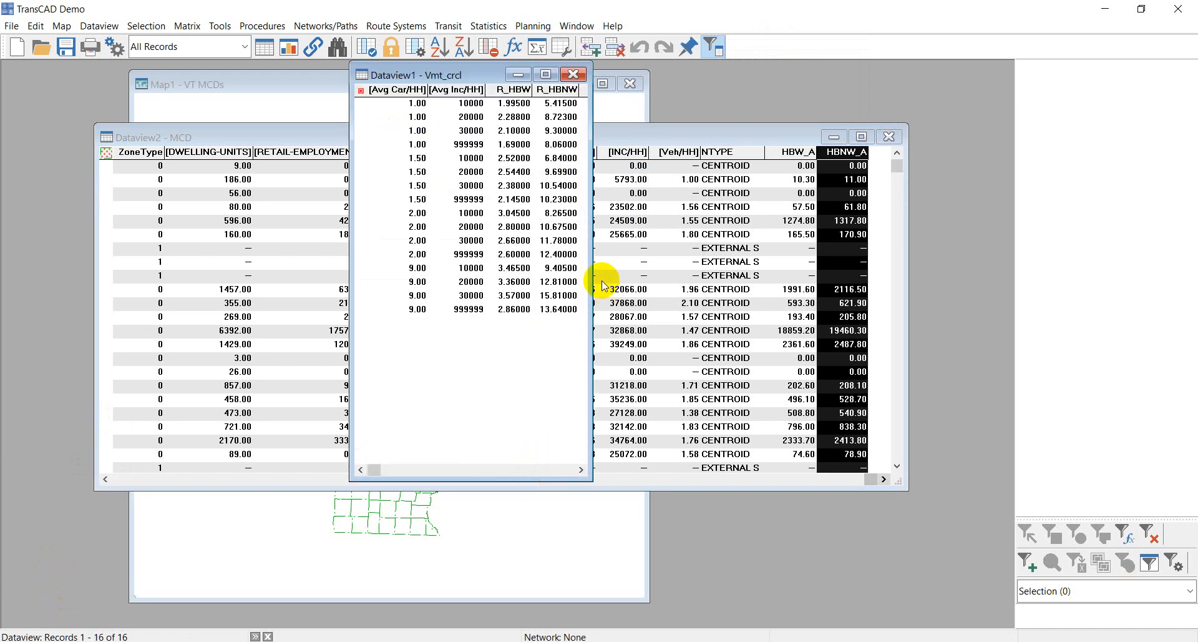
pyautogui.moveTo(591, 271); pyautogui.dragTo(773, 270)
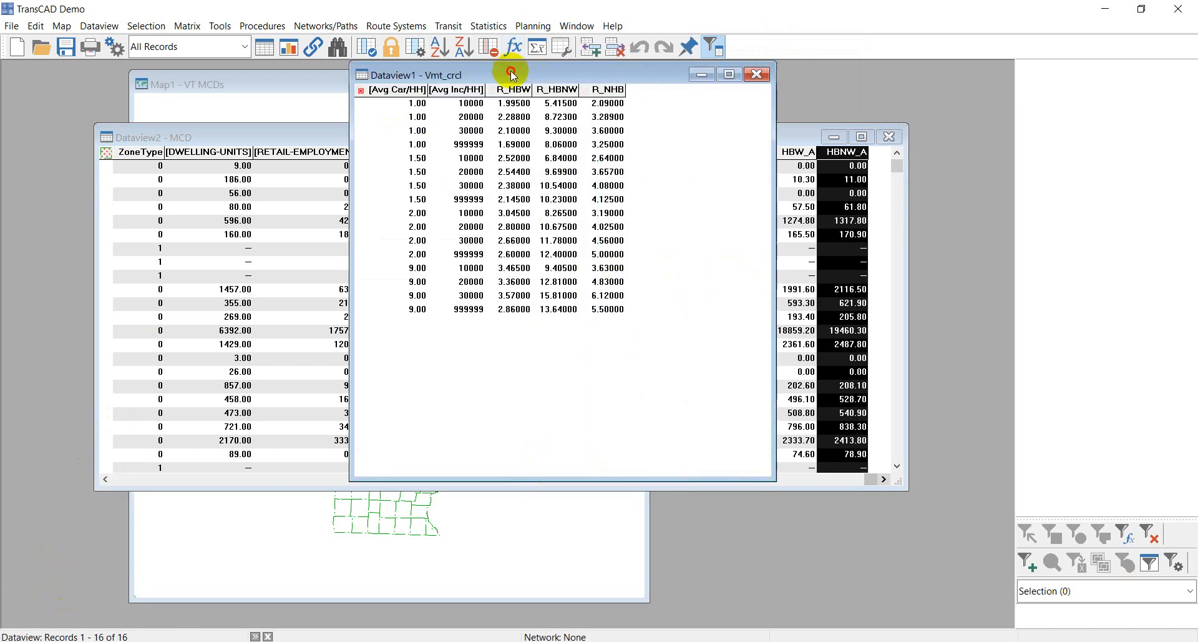
# Review the Avg Car/HH, Avg Inc/HH, R_HBW, R_HBNW and R_NHB columns of the Vmt_crcl rate table and uncover the MCD dataview.
pyautogui.moveTo(512, 74); pyautogui.dragTo(734, 140)
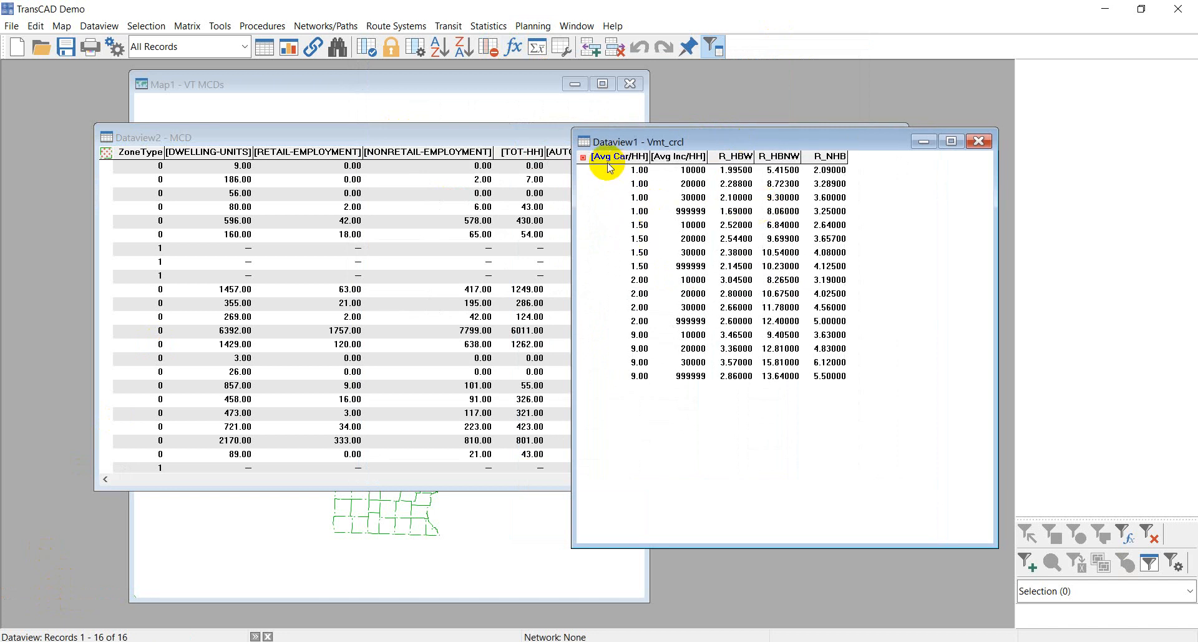
pyautogui.click(626, 161)
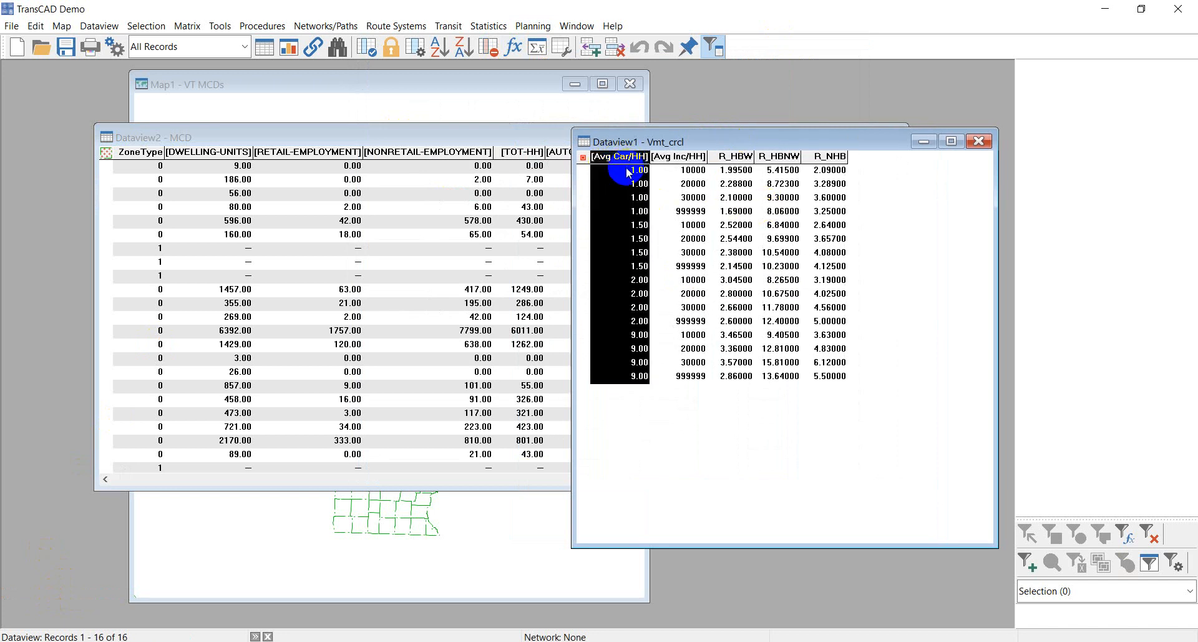
pyautogui.click(678, 156)
pyautogui.click(680, 195)
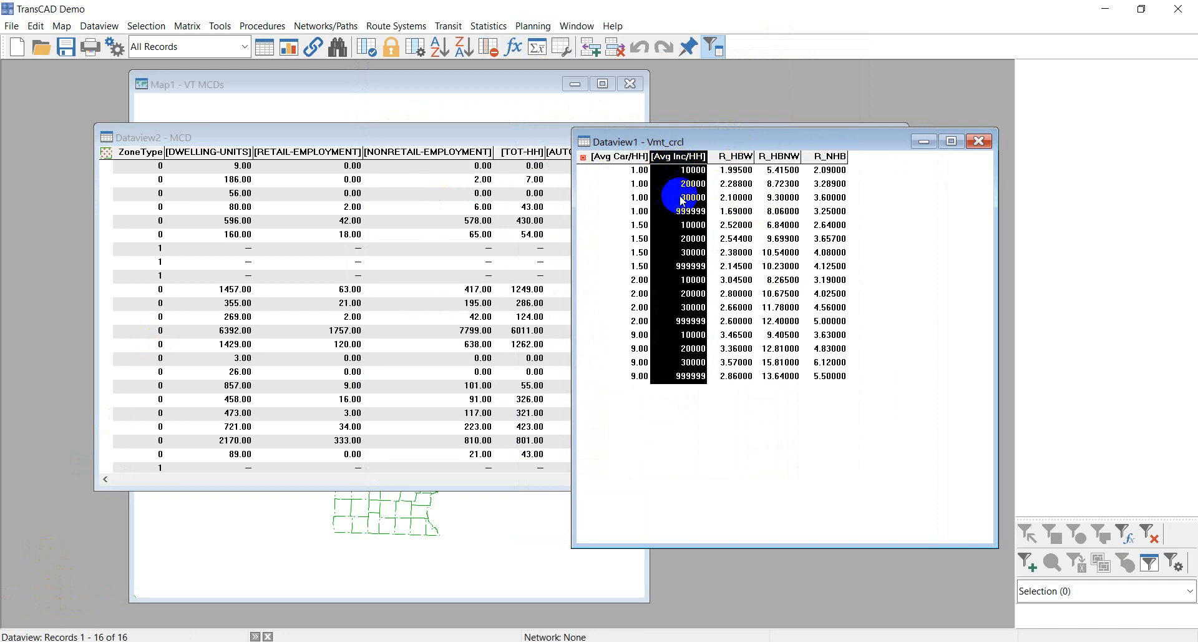
pyautogui.click(730, 158)
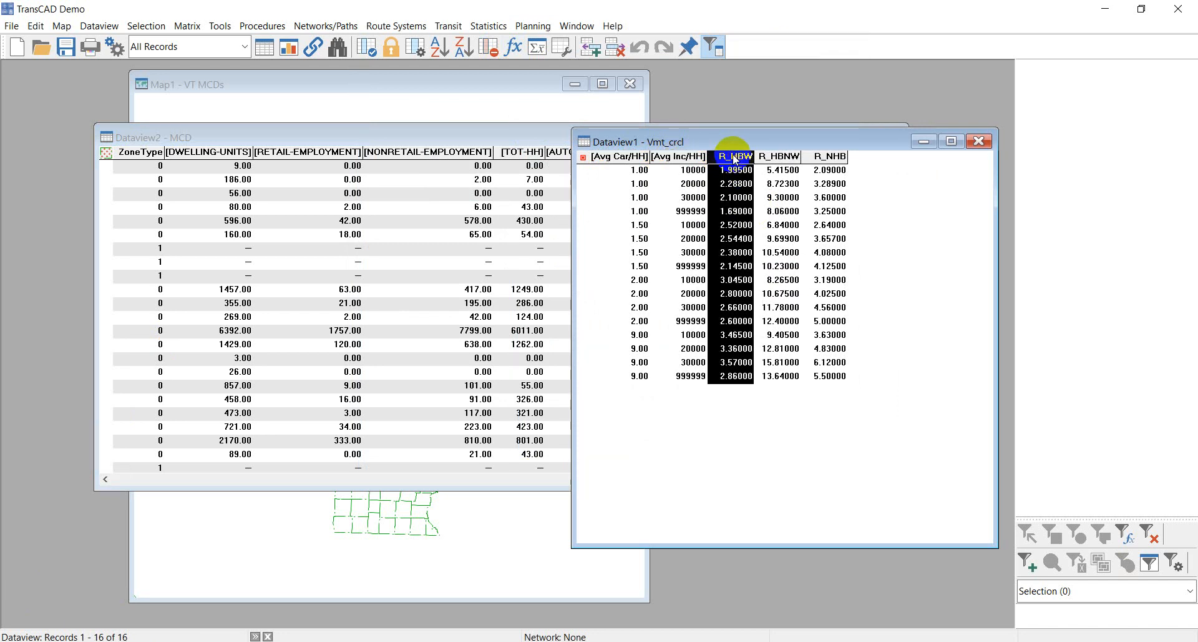
pyautogui.click(776, 158)
pyautogui.click(823, 156)
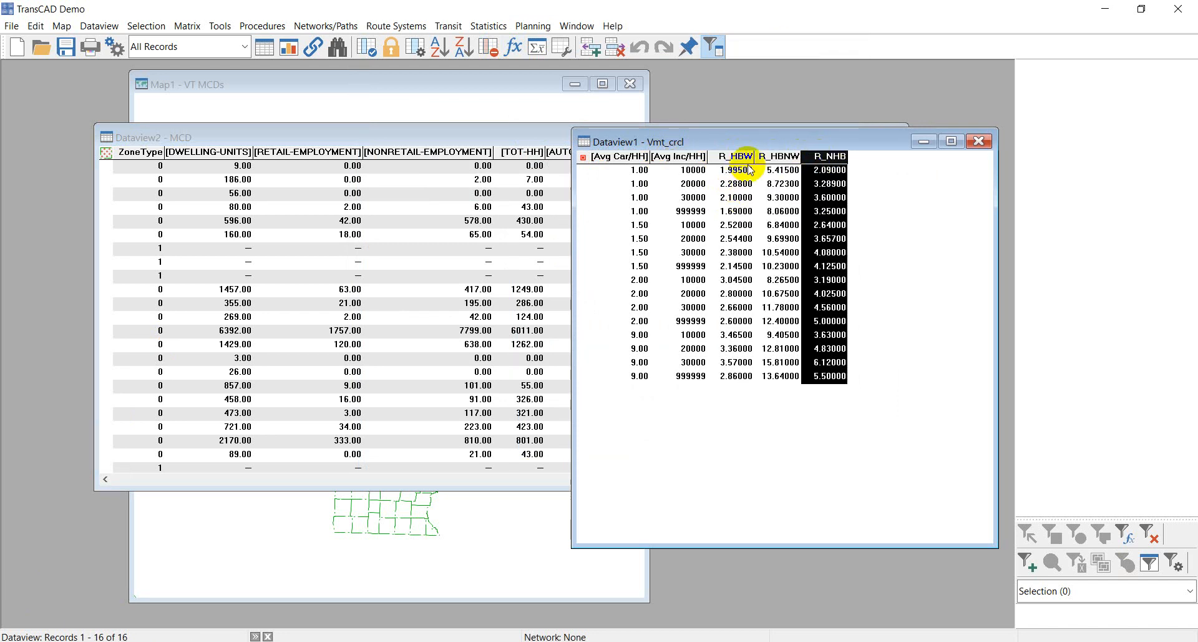
pyautogui.moveTo(760, 134); pyautogui.dragTo(392, 163)
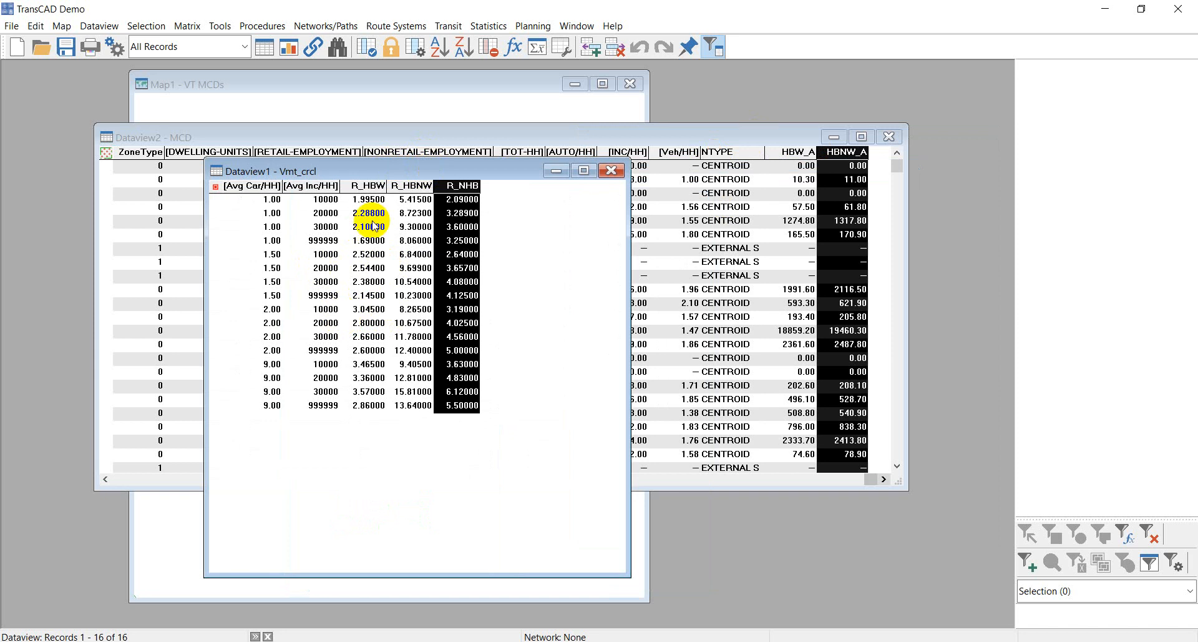
pyautogui.moveTo(435, 169); pyautogui.dragTo(257, 328)
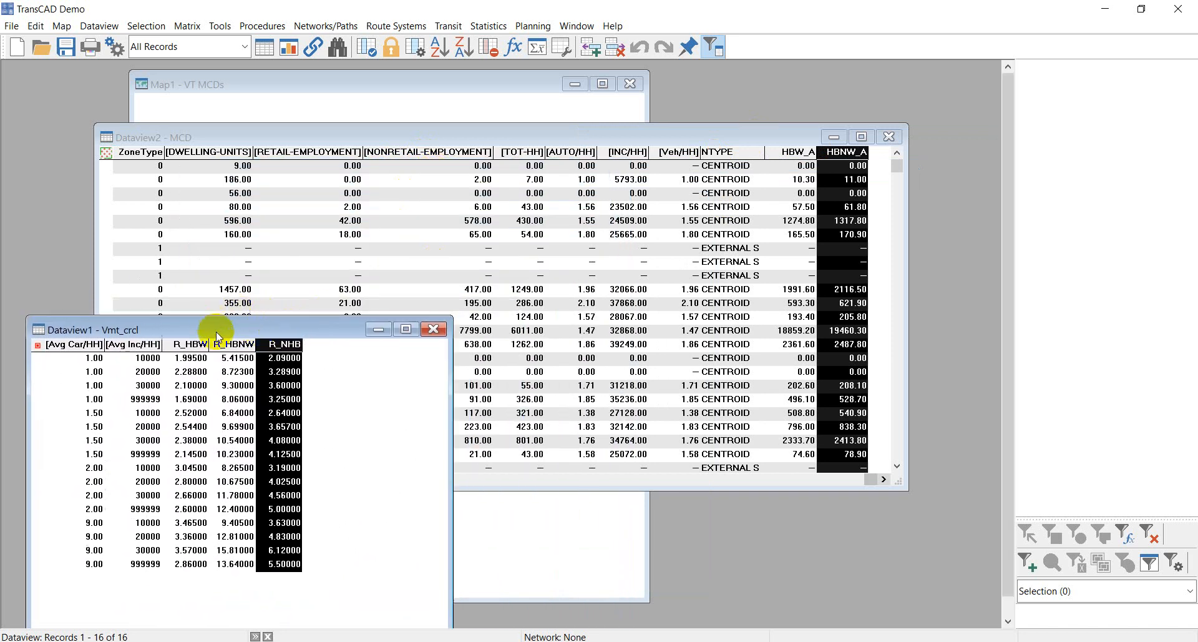
# Start a trip production Cross-Classification with MCD as input data and only R_HBW and R_HBNW as rate fields.
pyautogui.click(531, 28)
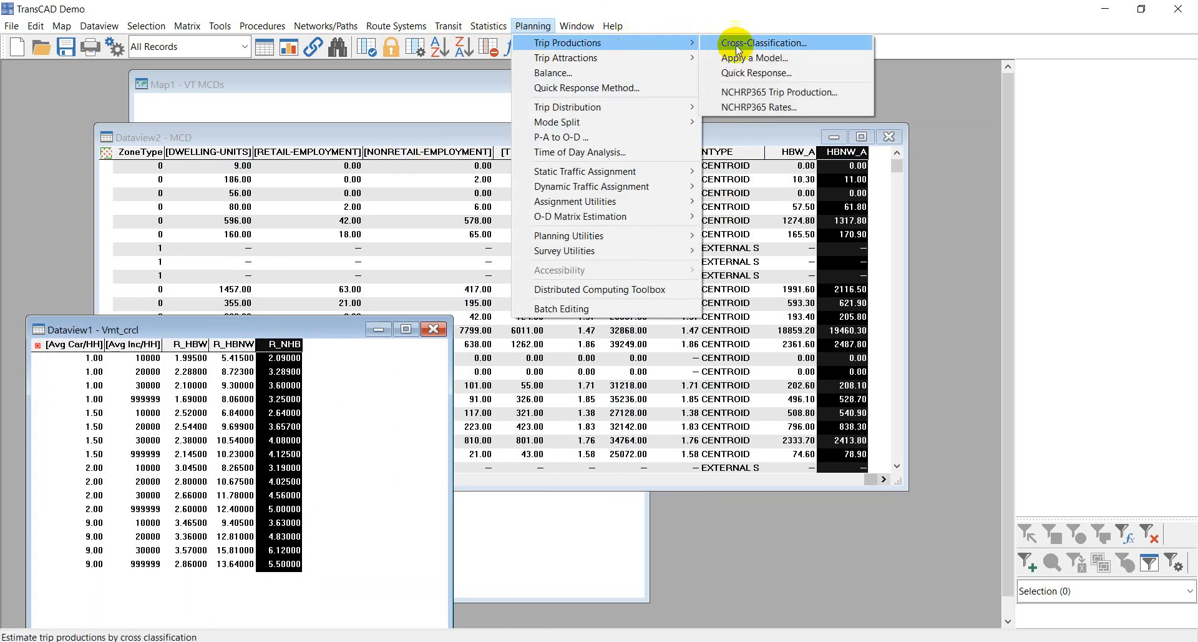
pyautogui.click(774, 43)
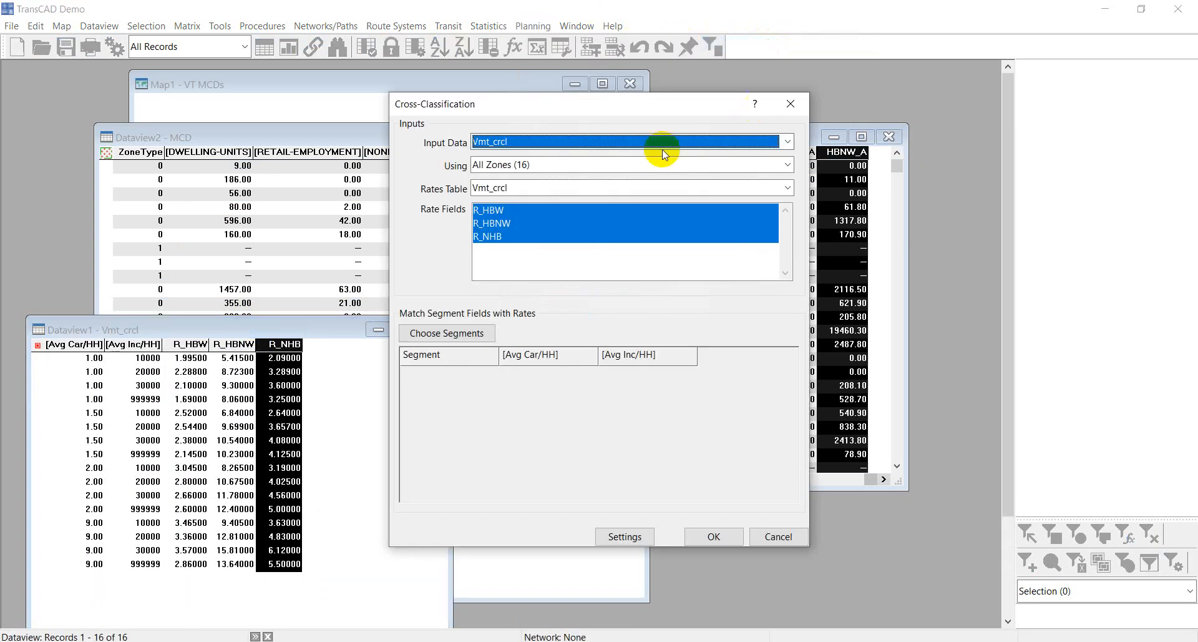
pyautogui.moveTo(587, 111); pyautogui.dragTo(716, 160)
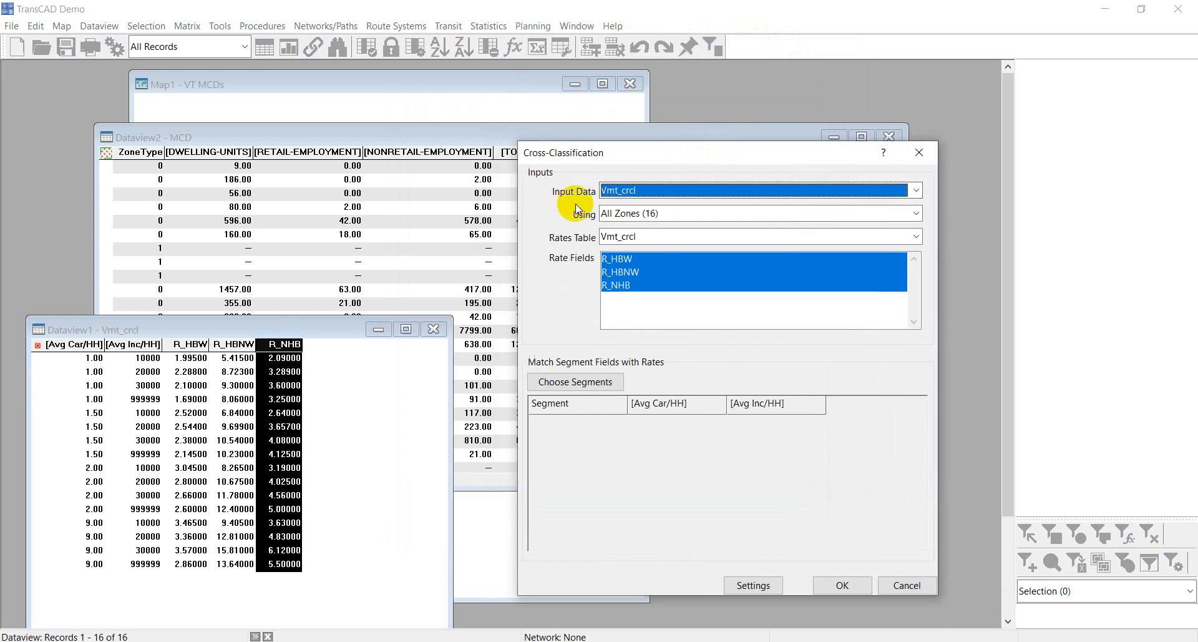
pyautogui.click(604, 196)
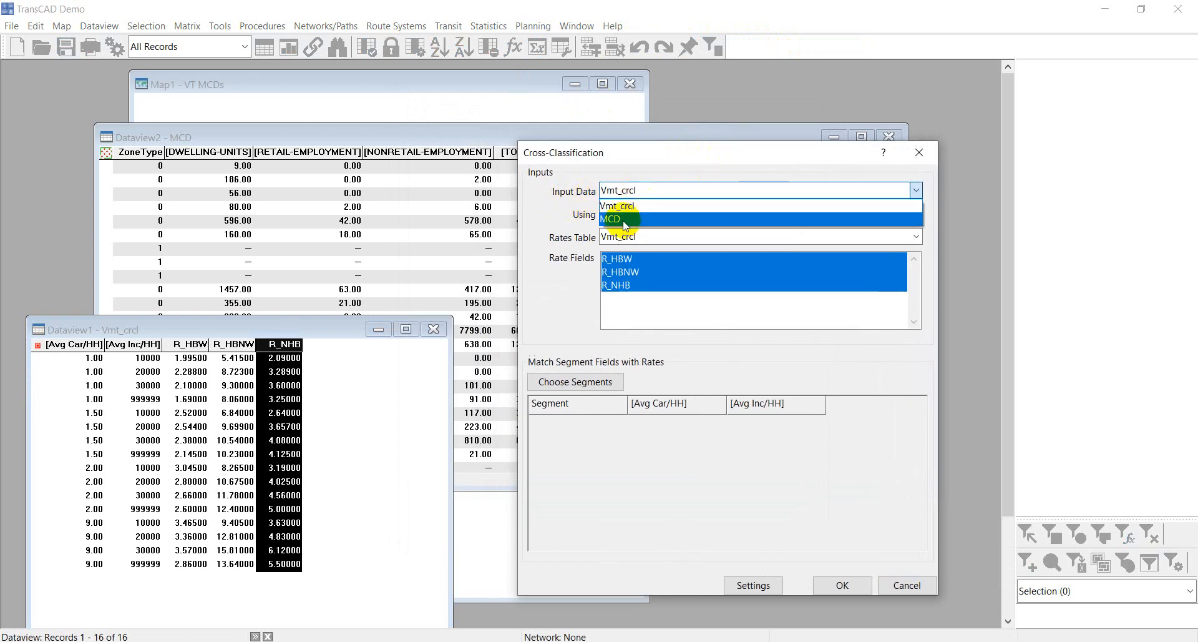
pyautogui.click(616, 220)
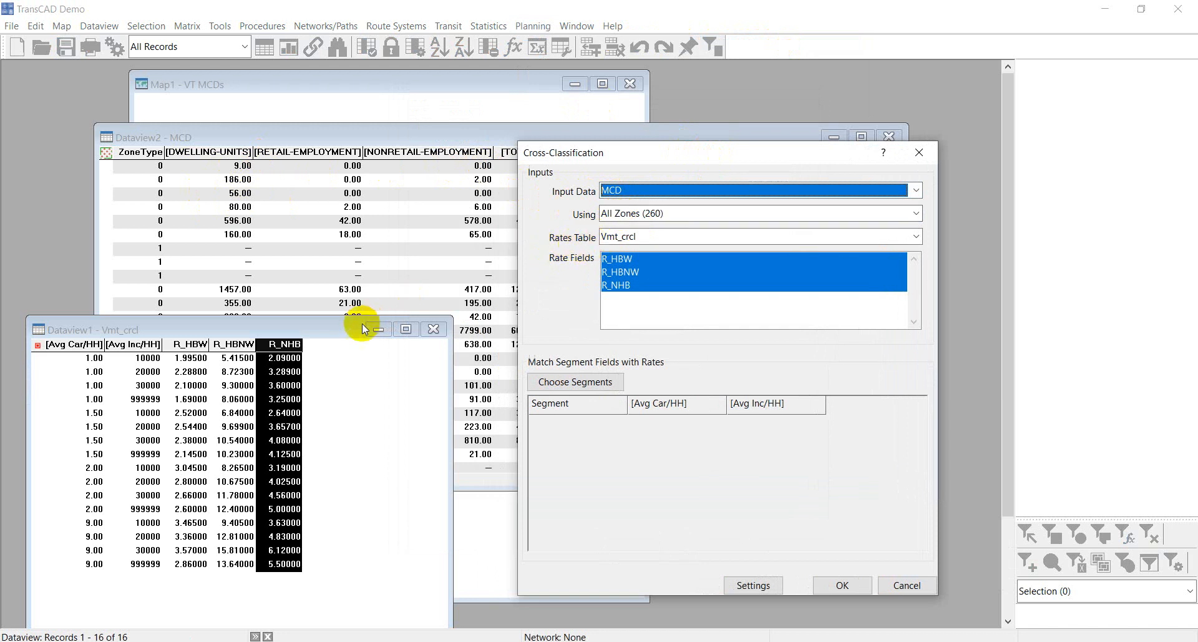
pyautogui.click(366, 263)
pyautogui.click(628, 259)
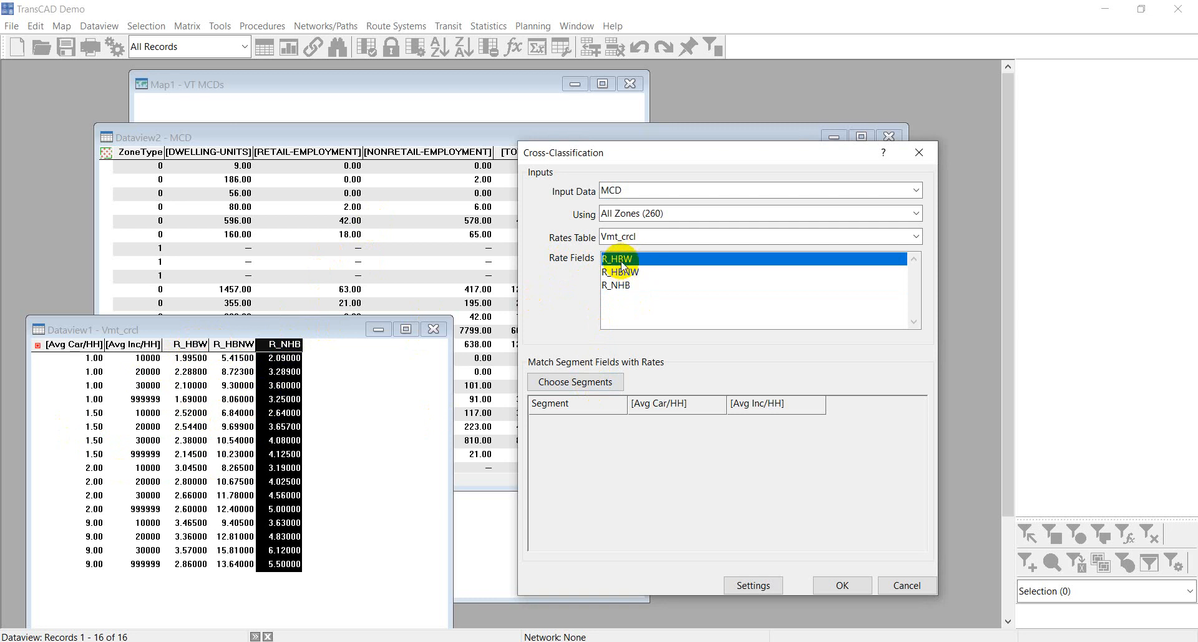
pyautogui.keyDown('ctrl'); pyautogui.click(633, 273); pyautogui.keyUp('ctrl')
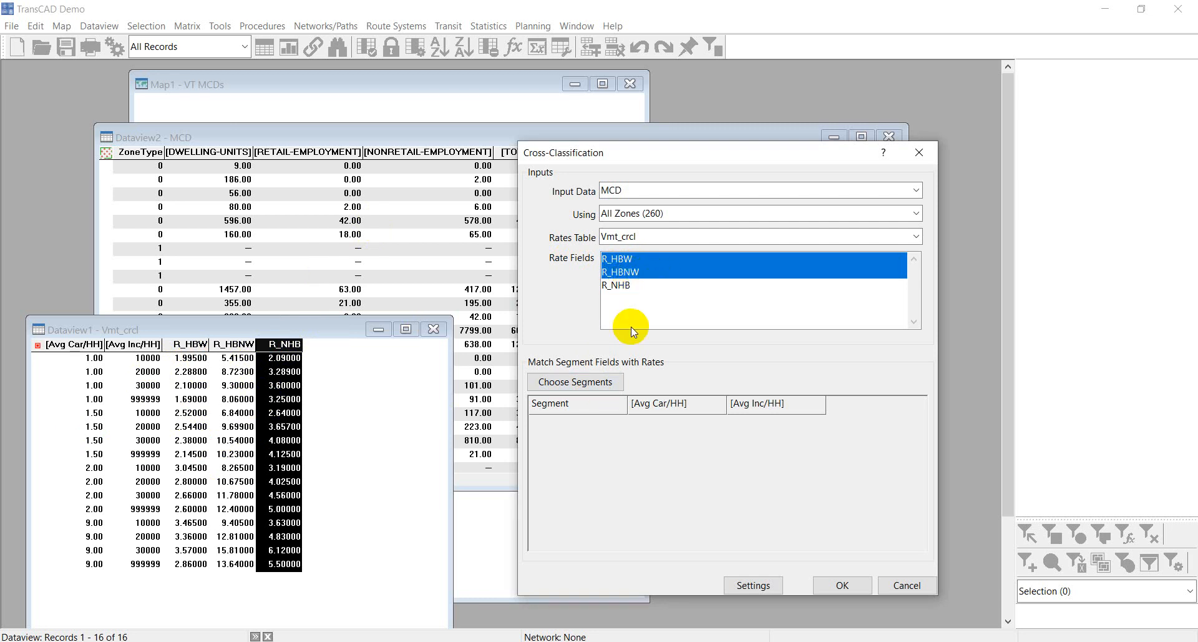
# Add Households as the segment field for the cross-classification.
pyautogui.click(583, 387)
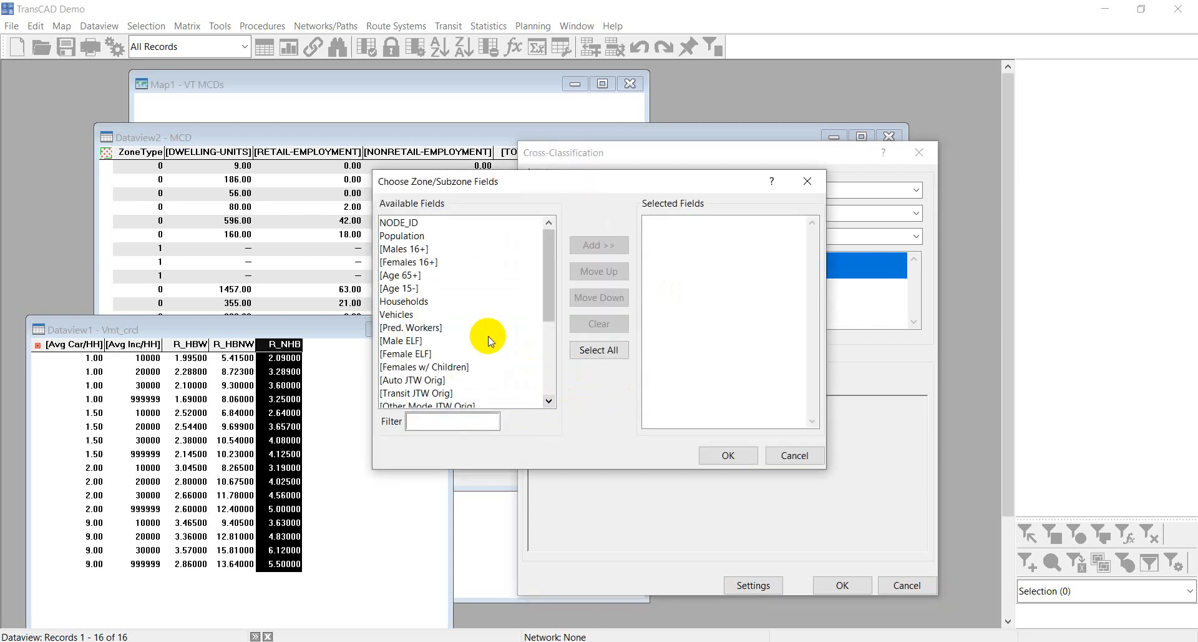
pyautogui.moveTo(595, 186); pyautogui.dragTo(286, 222)
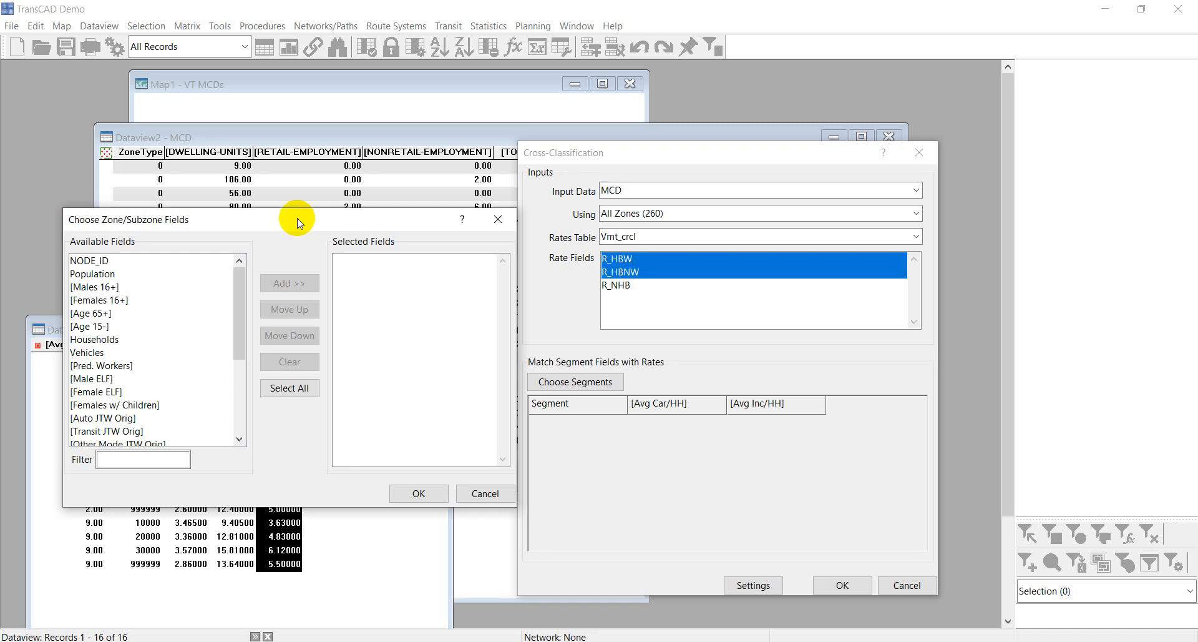
pyautogui.click(100, 339)
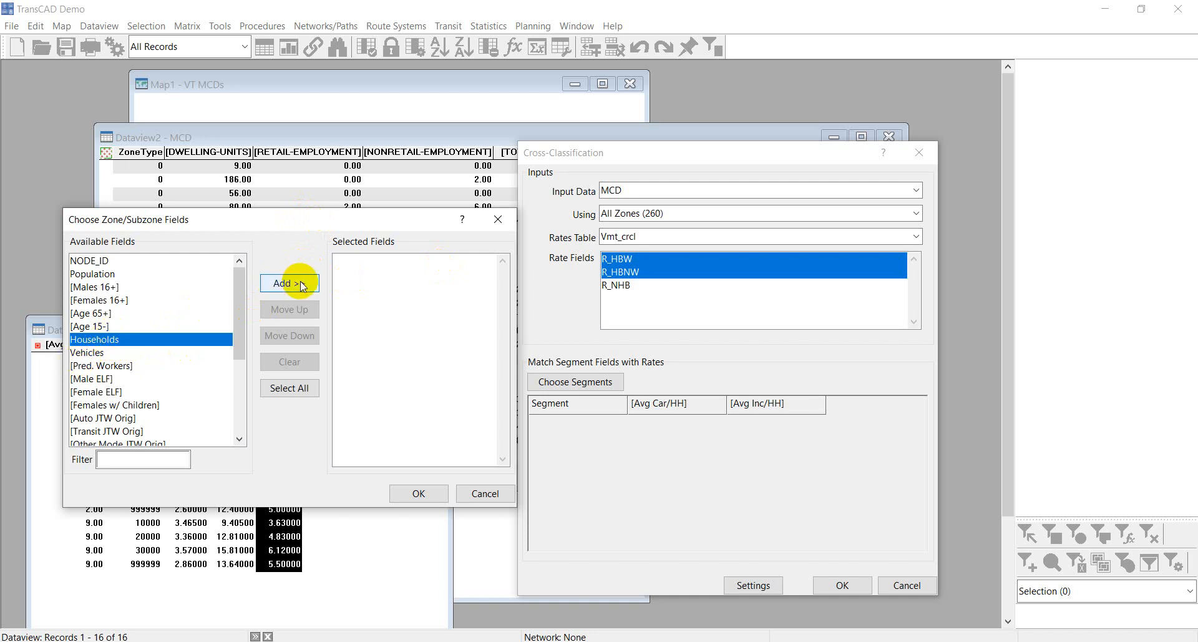
pyautogui.click(291, 283)
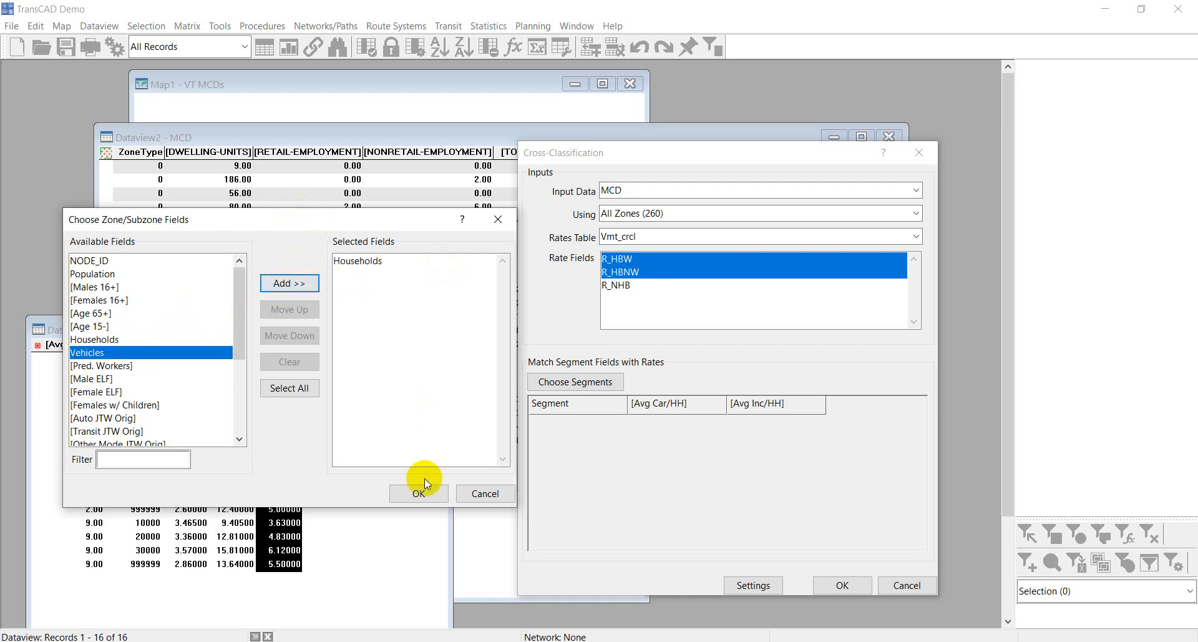
pyautogui.click(419, 496)
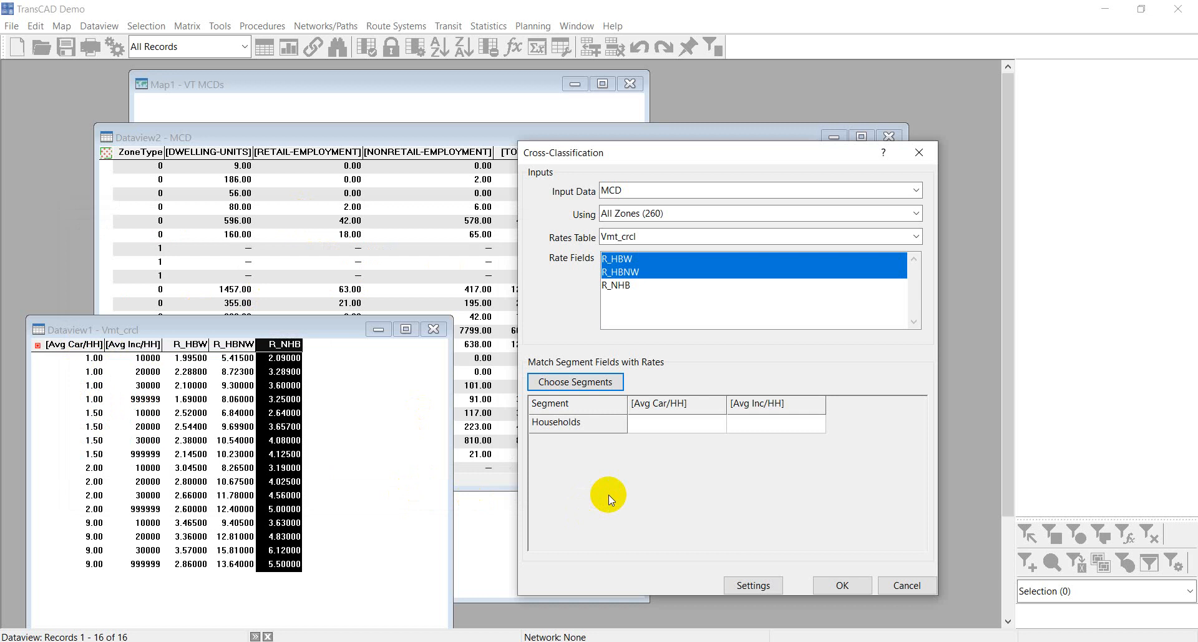
# Match the Households segment's Avg Car/HH rate to the AUTO/HH field and Avg Inc/HH to INC/HH.
pyautogui.click(679, 425)
pyautogui.click(720, 423)
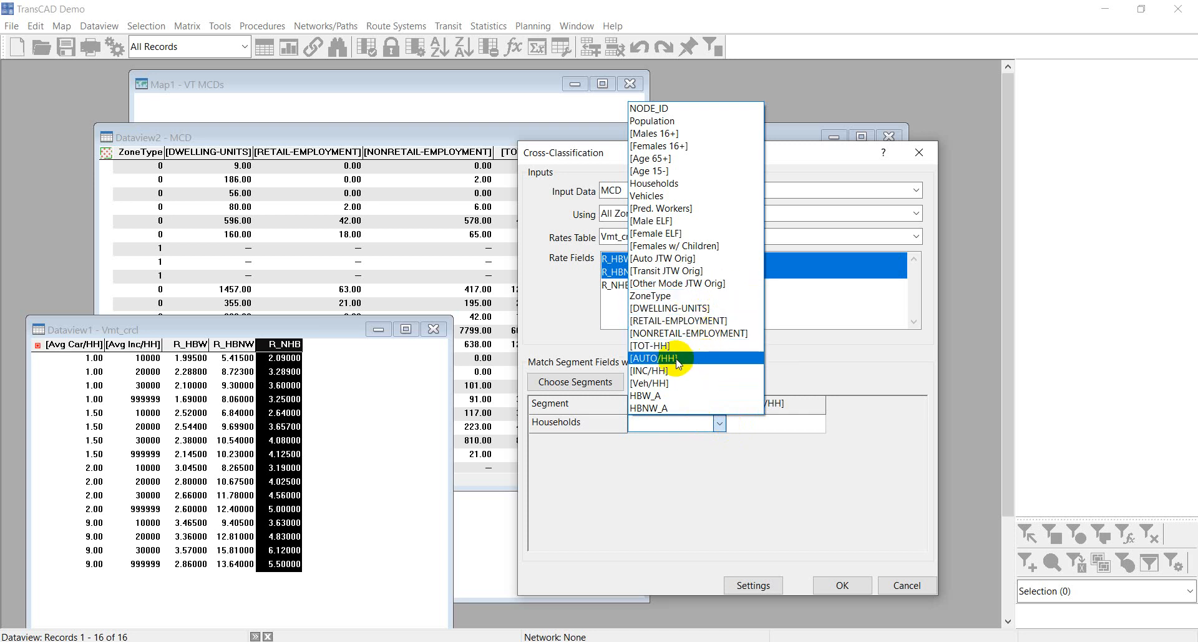
pyautogui.click(682, 359)
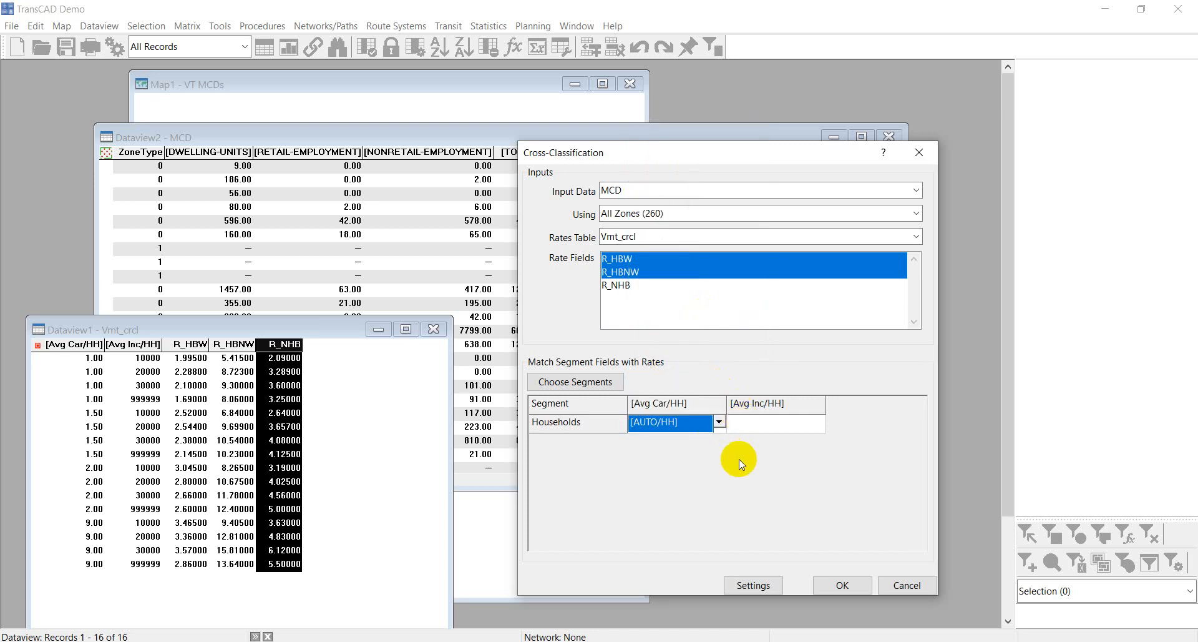
pyautogui.click(812, 426)
pyautogui.click(817, 423)
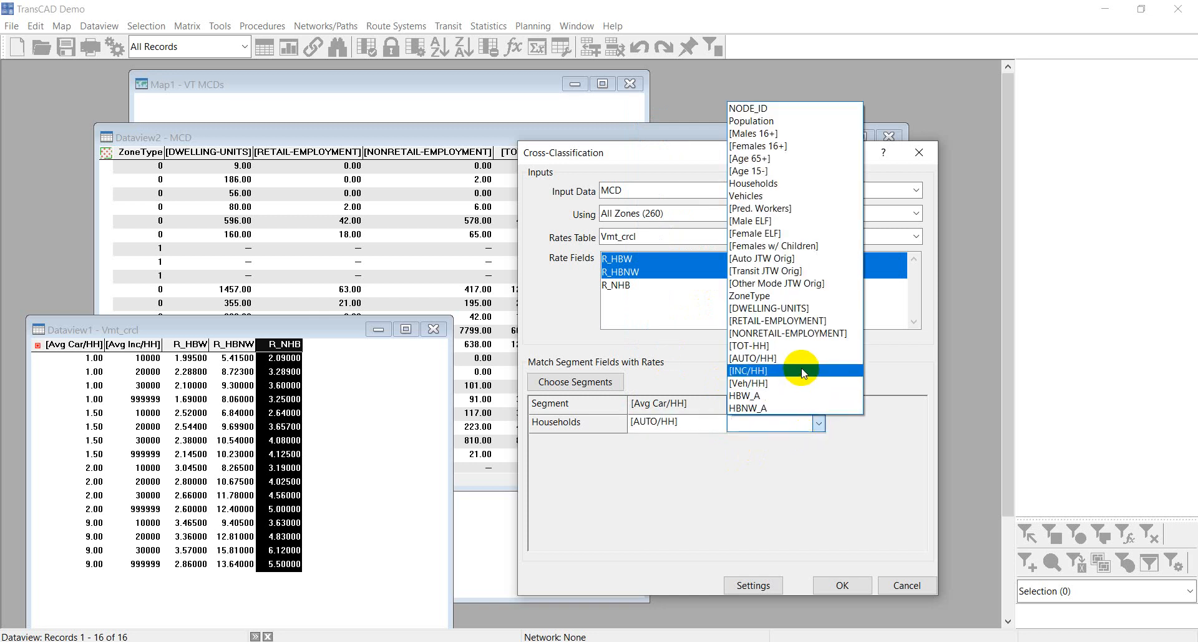
pyautogui.click(804, 375)
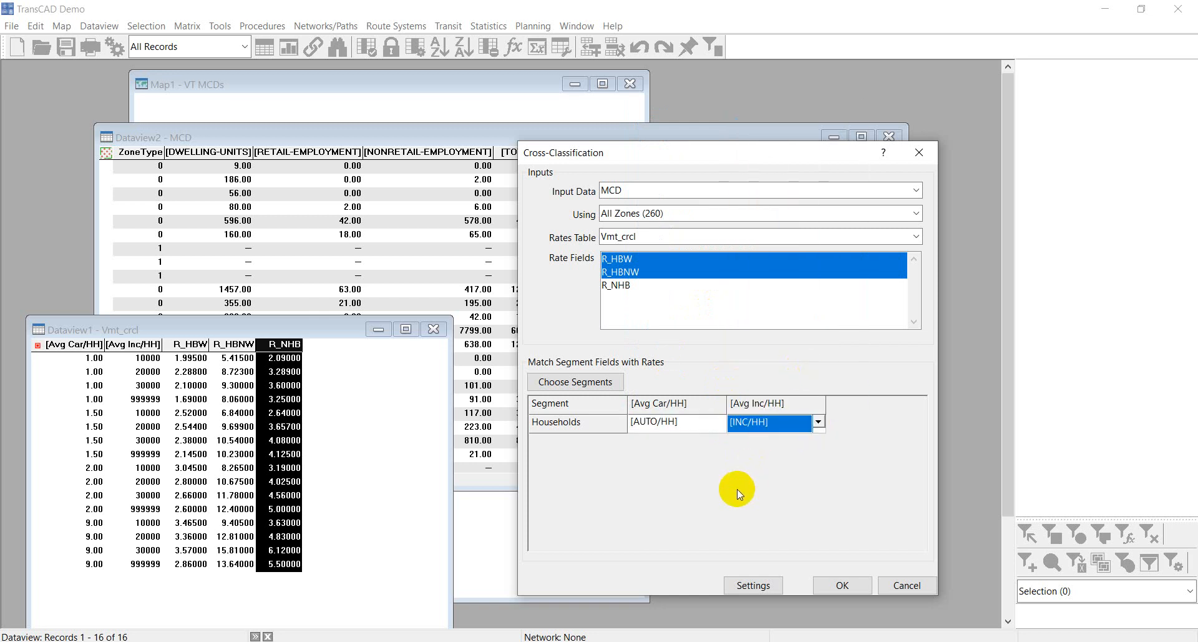
# Run the cross-classification, overwriting the existing CrossClassification output table, and close the results summary.
pyautogui.click(841, 585)
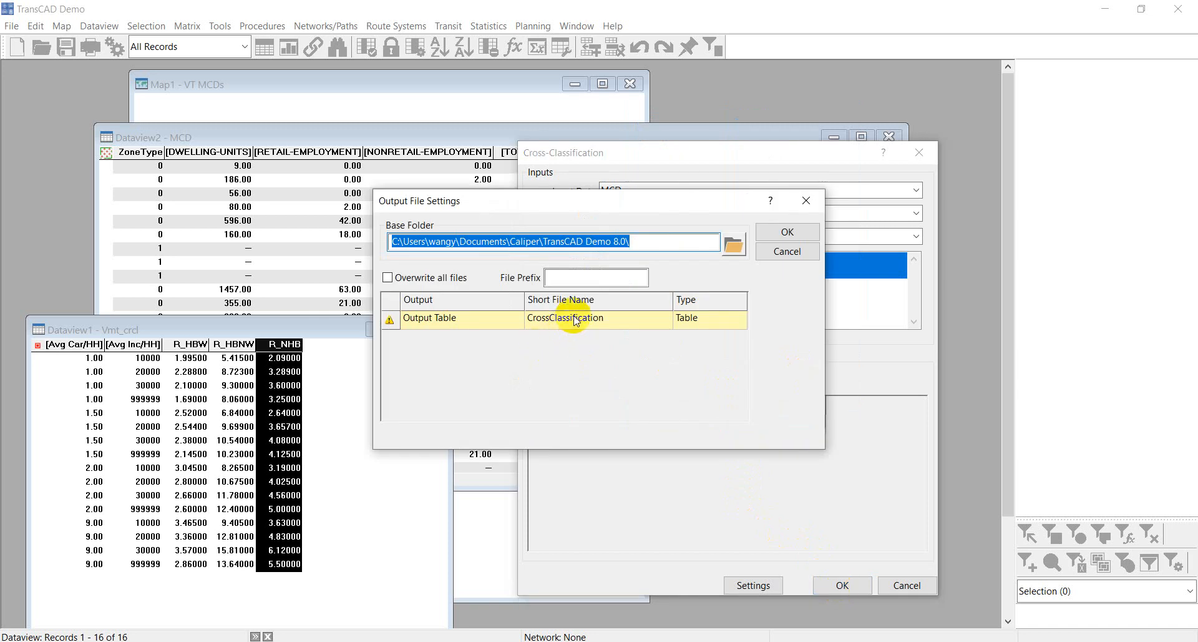
pyautogui.click(645, 244)
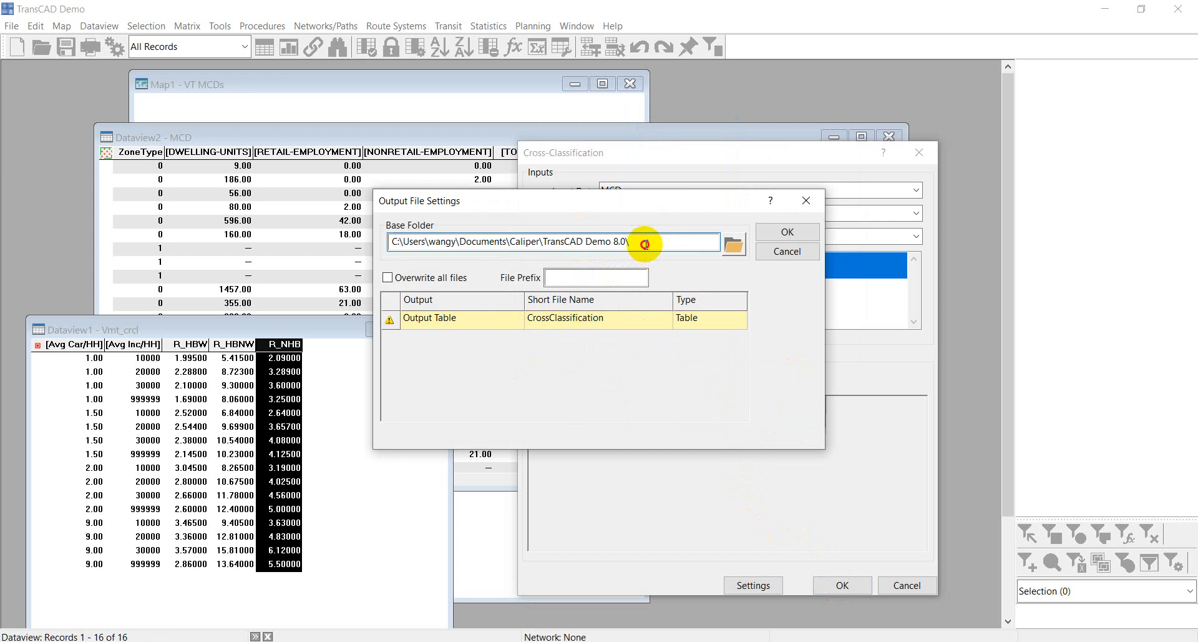
pyautogui.click(556, 318)
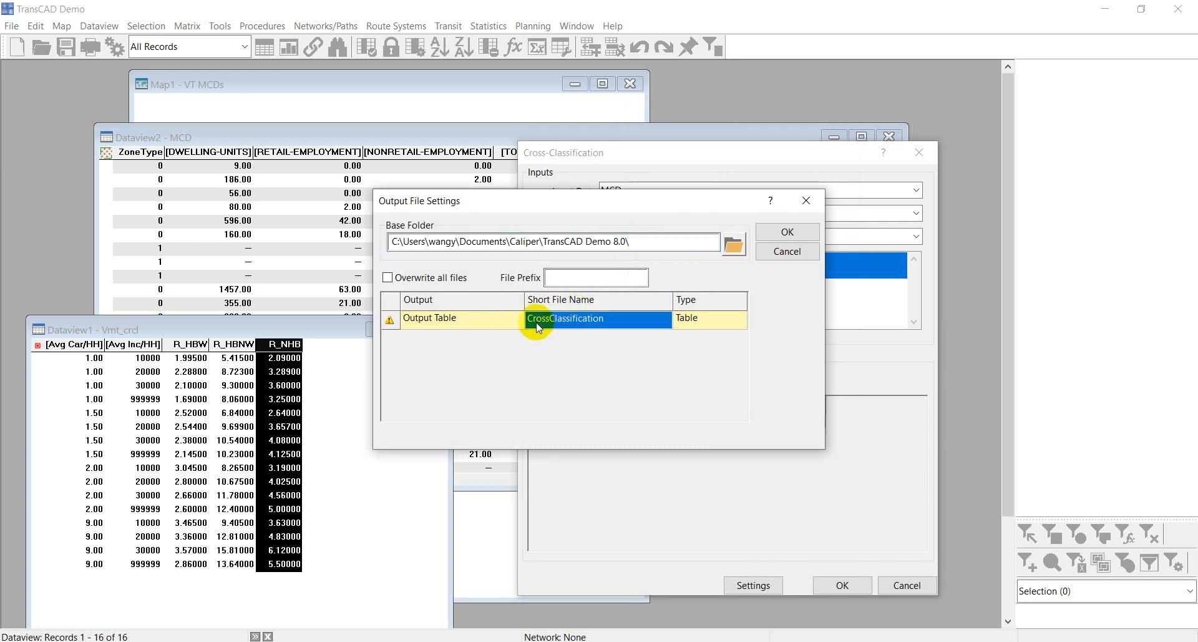
pyautogui.click(527, 326)
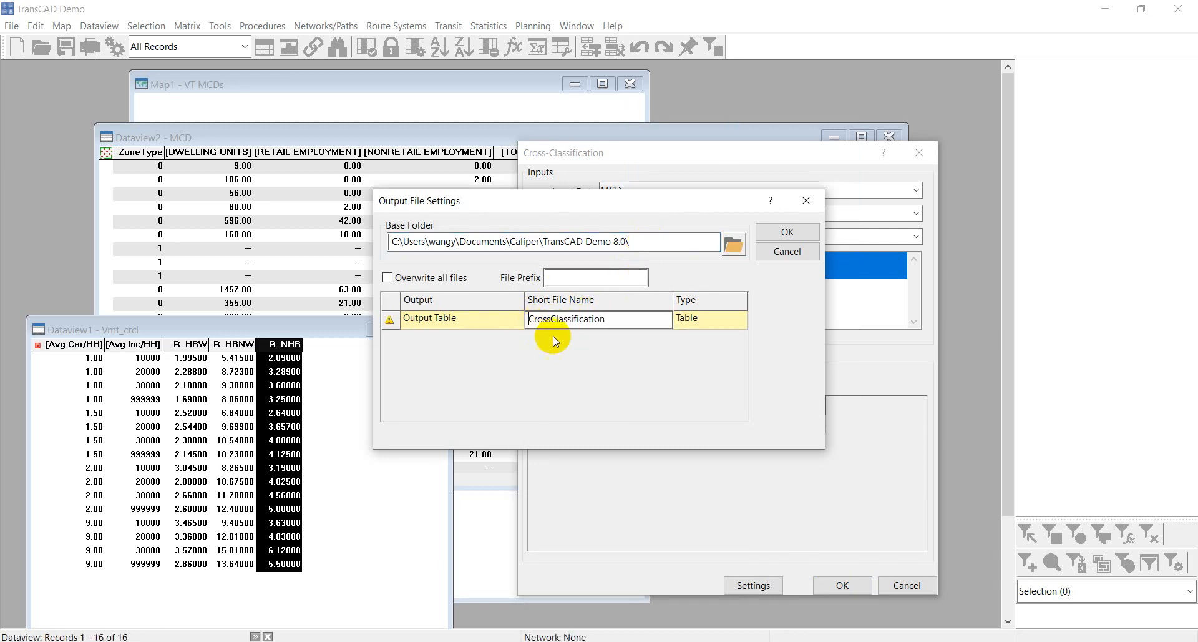
pyautogui.click(555, 337)
pyautogui.click(776, 231)
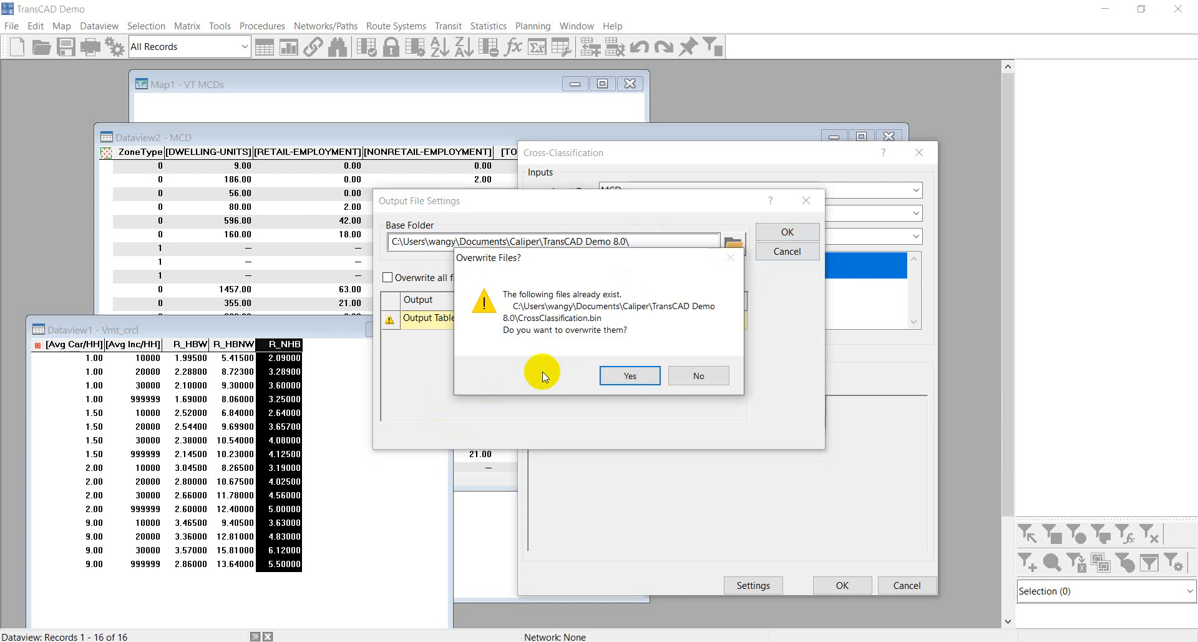
pyautogui.click(628, 377)
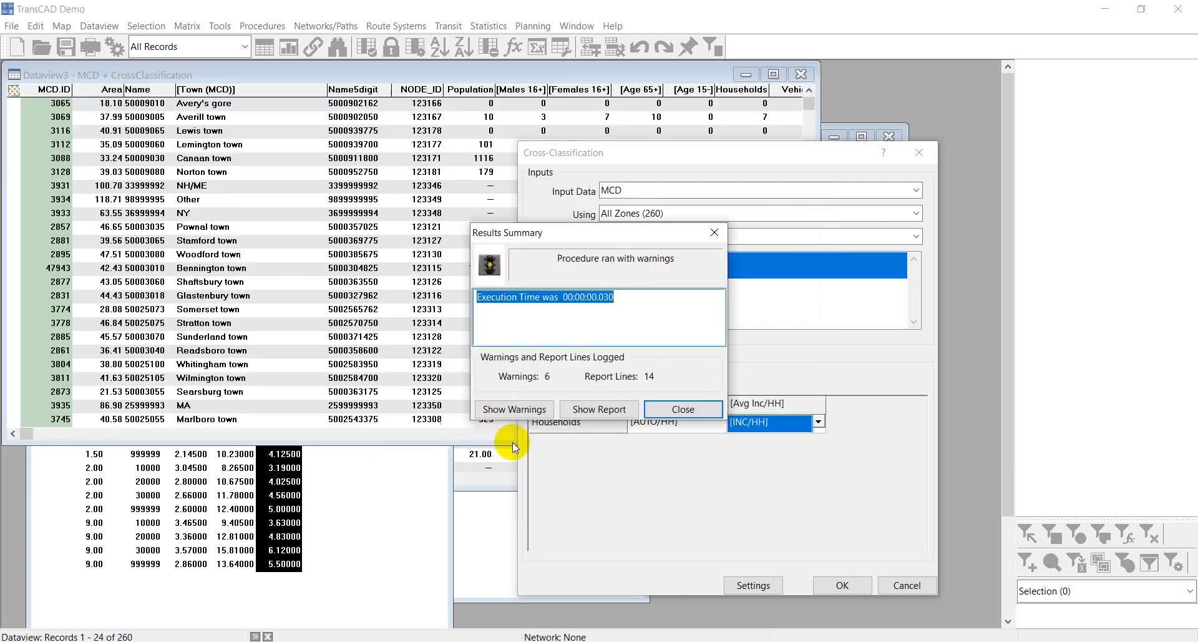
pyautogui.click(684, 409)
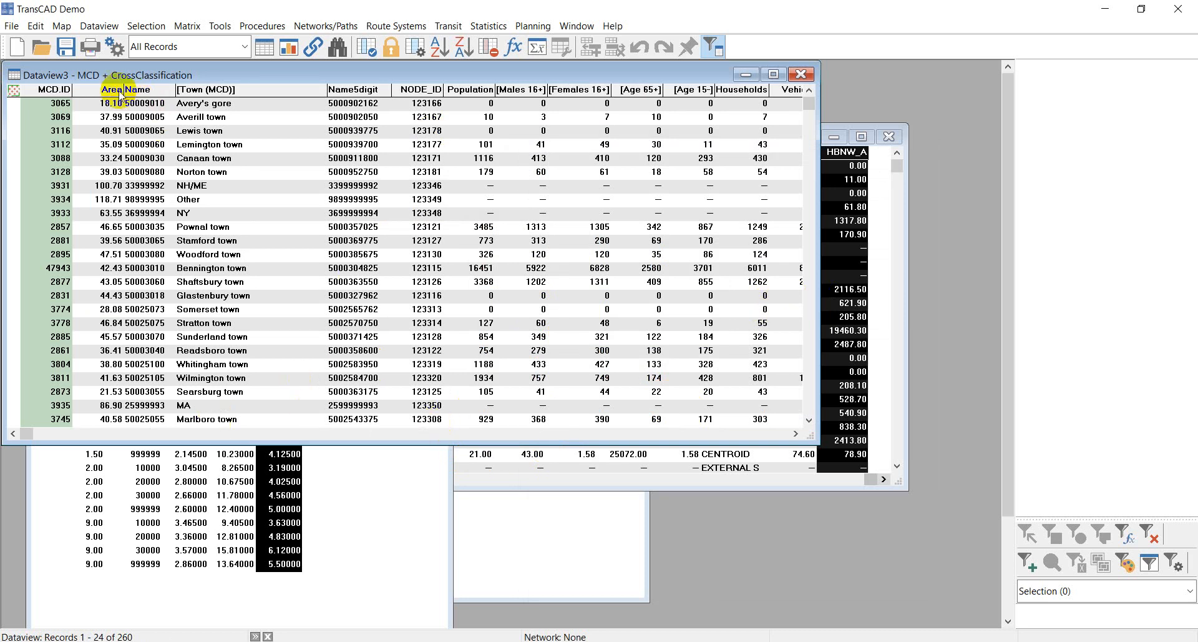
# Examine the HBW and HBNW productions in the MCD + CrossClassification dataview, comparing zone 2857's HBW value with its TOT-HH.
pyautogui.click(107, 73)
pyautogui.moveTo(272, 187); pyautogui.dragTo(397, 227)
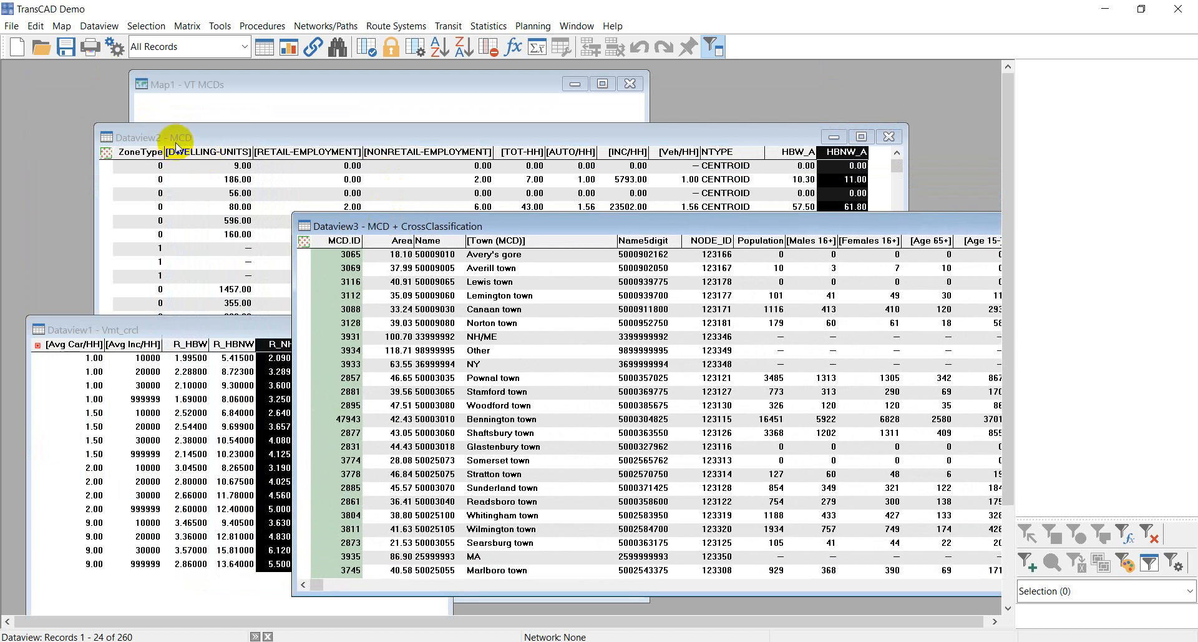
pyautogui.moveTo(433, 226); pyautogui.dragTo(216, 215)
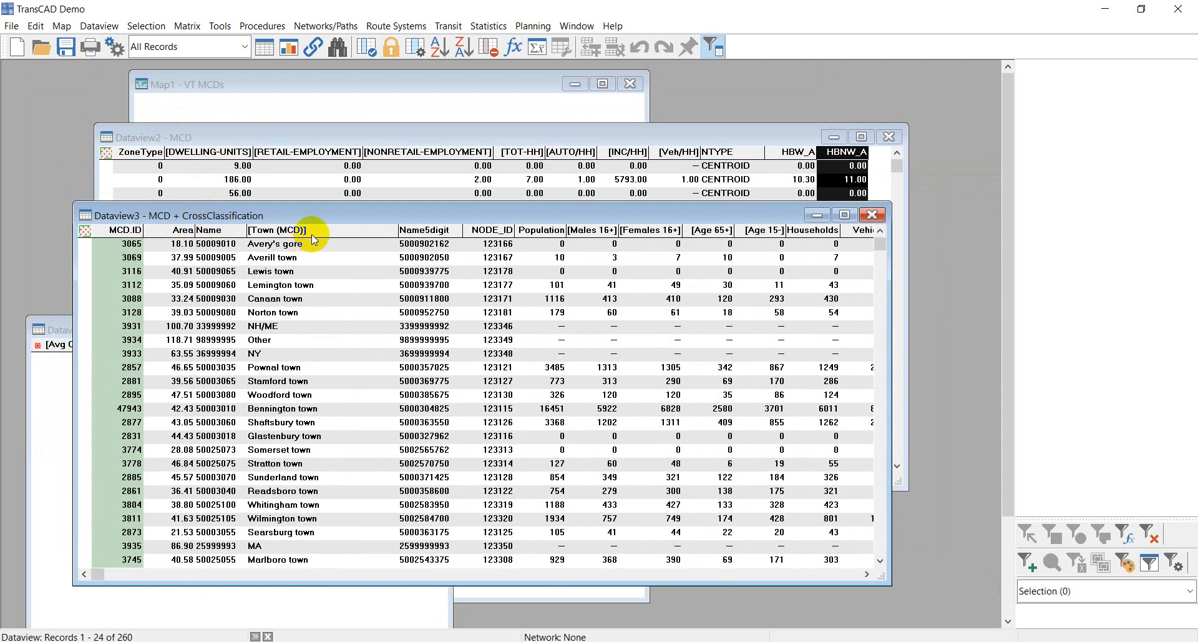
pyautogui.moveTo(865, 574); pyautogui.dragTo(865, 575)
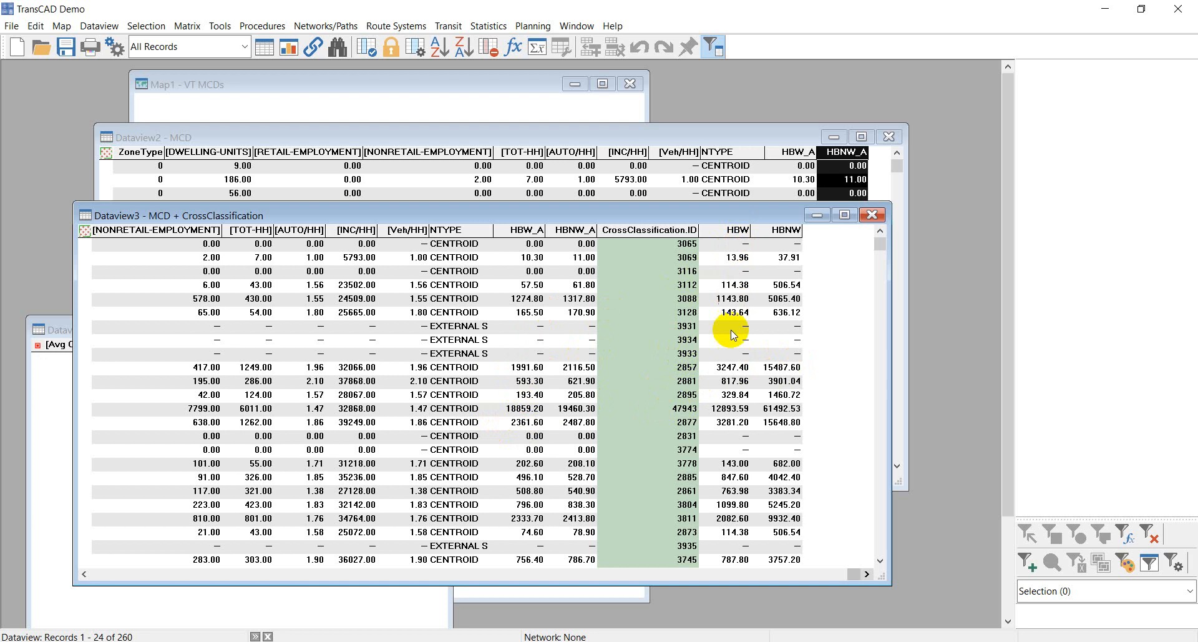
pyautogui.click(723, 370)
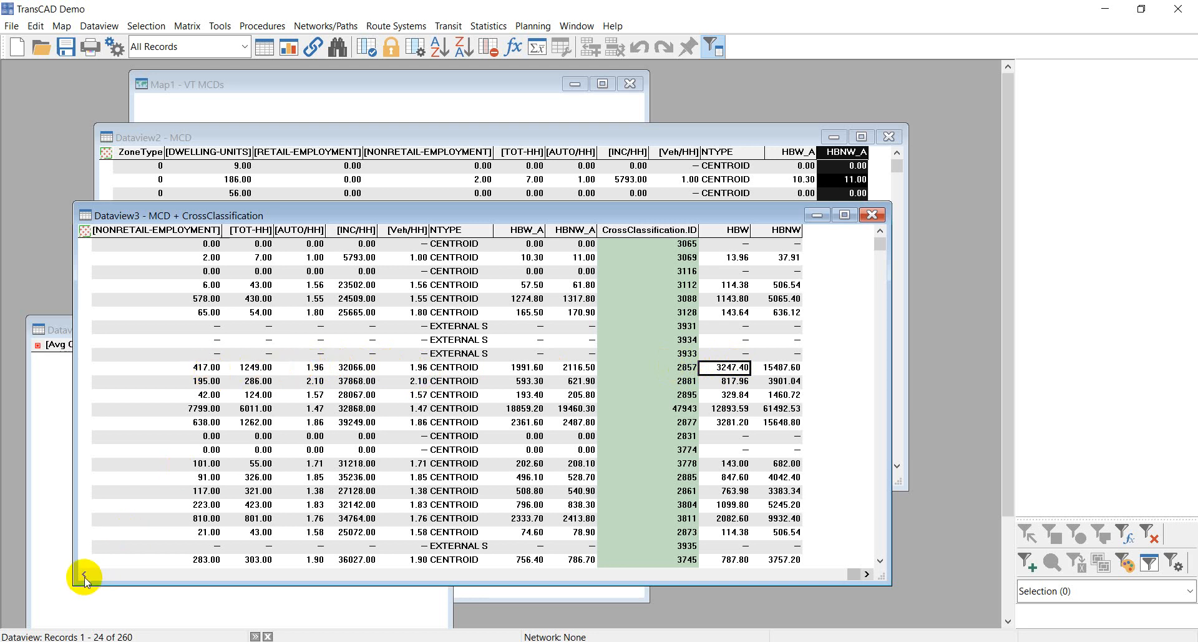
pyautogui.click(252, 367)
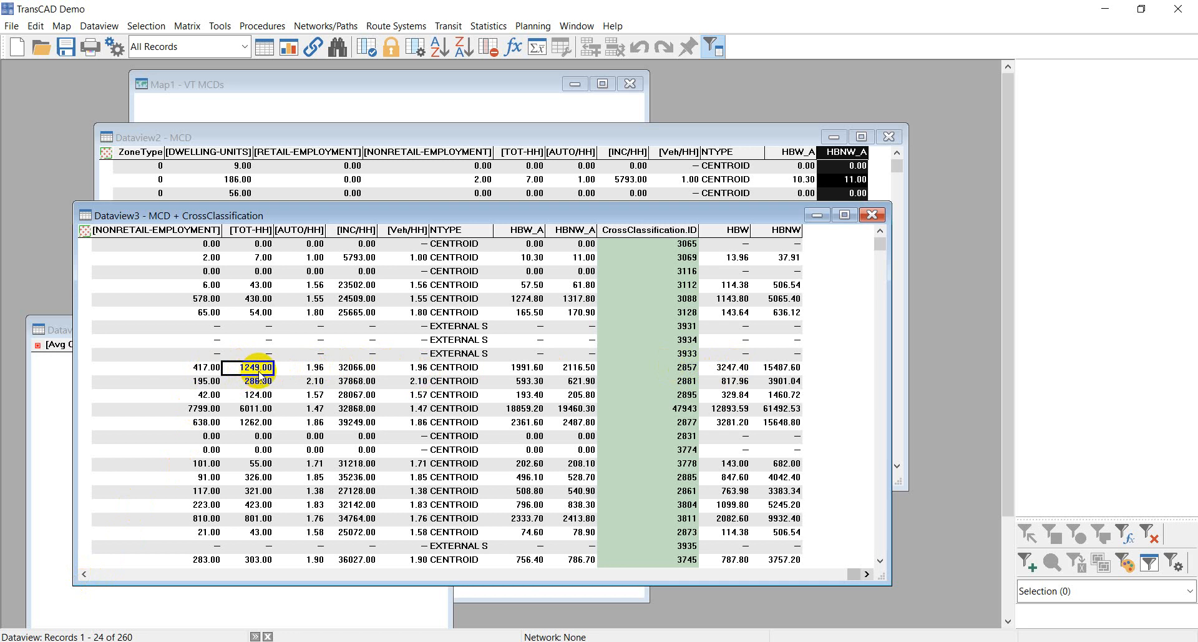
# Look up zone 2857's AUTO/HH and INC/HH, and find the matching R_HBW rate in the Vmt_crcl dataview.
pyautogui.click(309, 370)
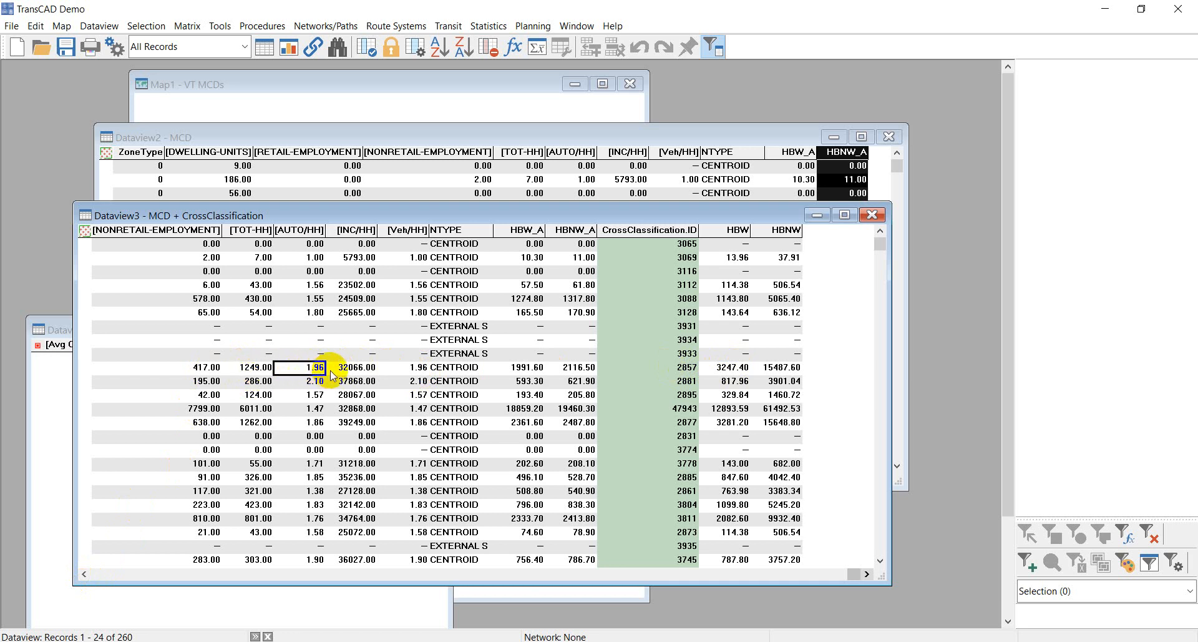
pyautogui.click(345, 372)
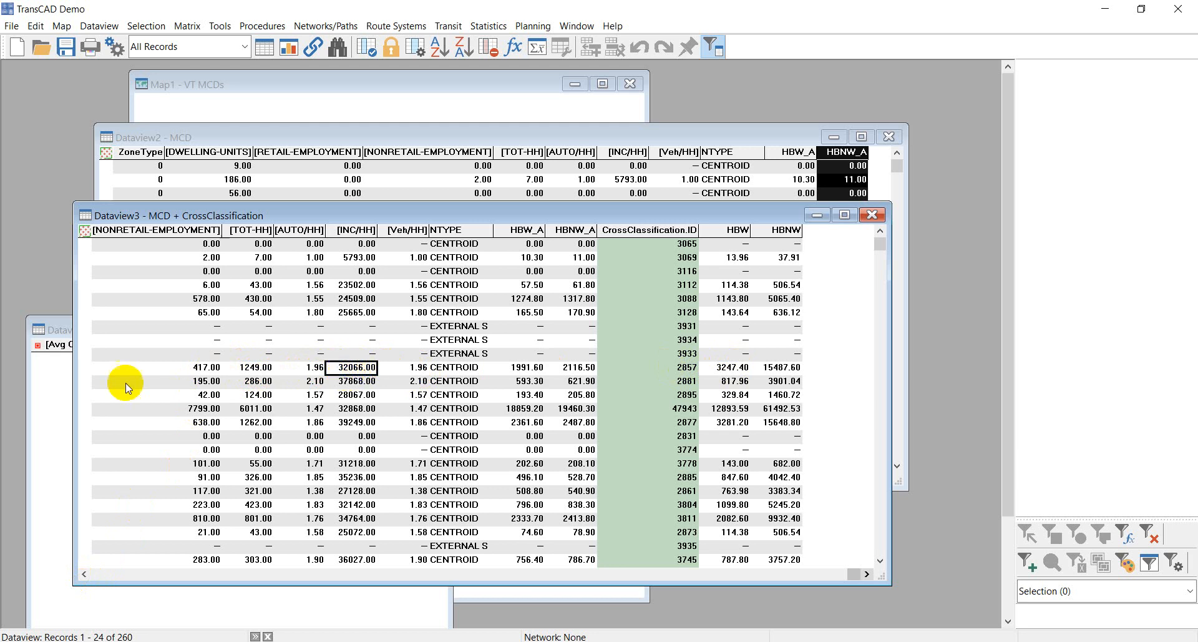
pyautogui.moveTo(55, 327); pyautogui.dragTo(636, 216)
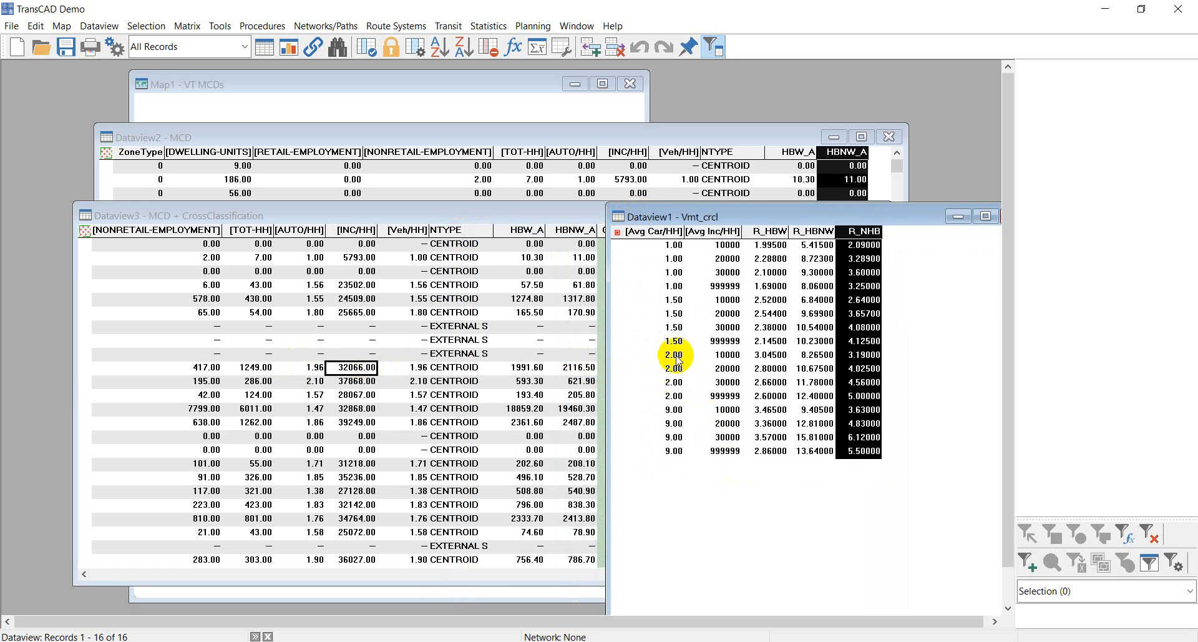
pyautogui.moveTo(674, 354); pyautogui.dragTo(679, 402)
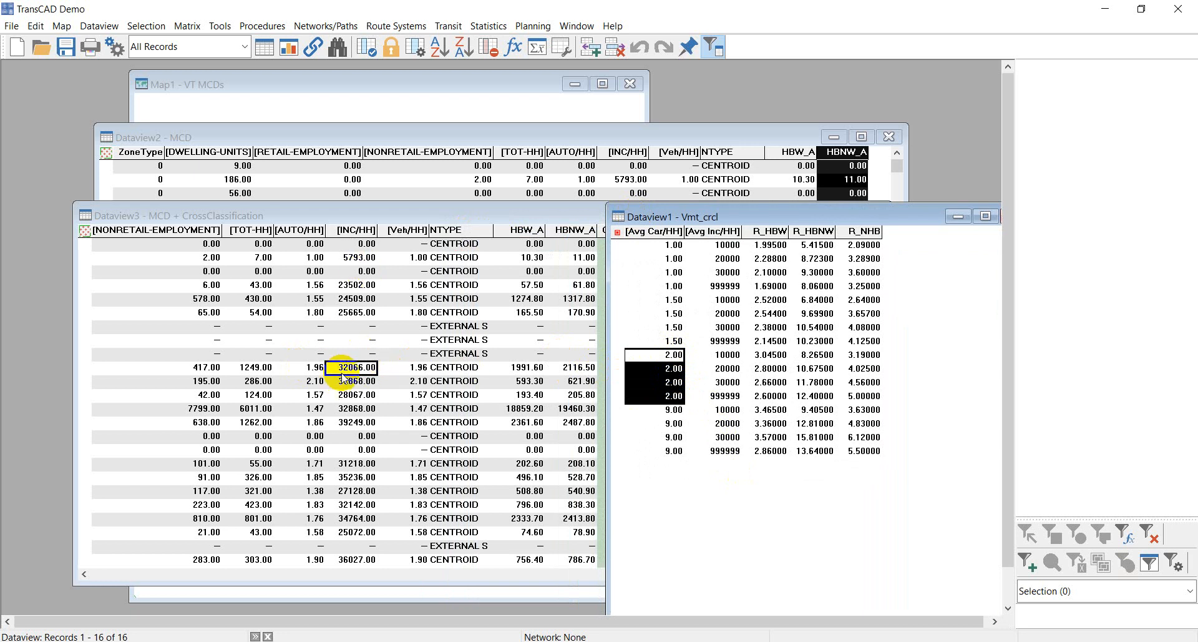
pyautogui.click(716, 394)
pyautogui.moveTo(668, 394); pyautogui.dragTo(725, 392)
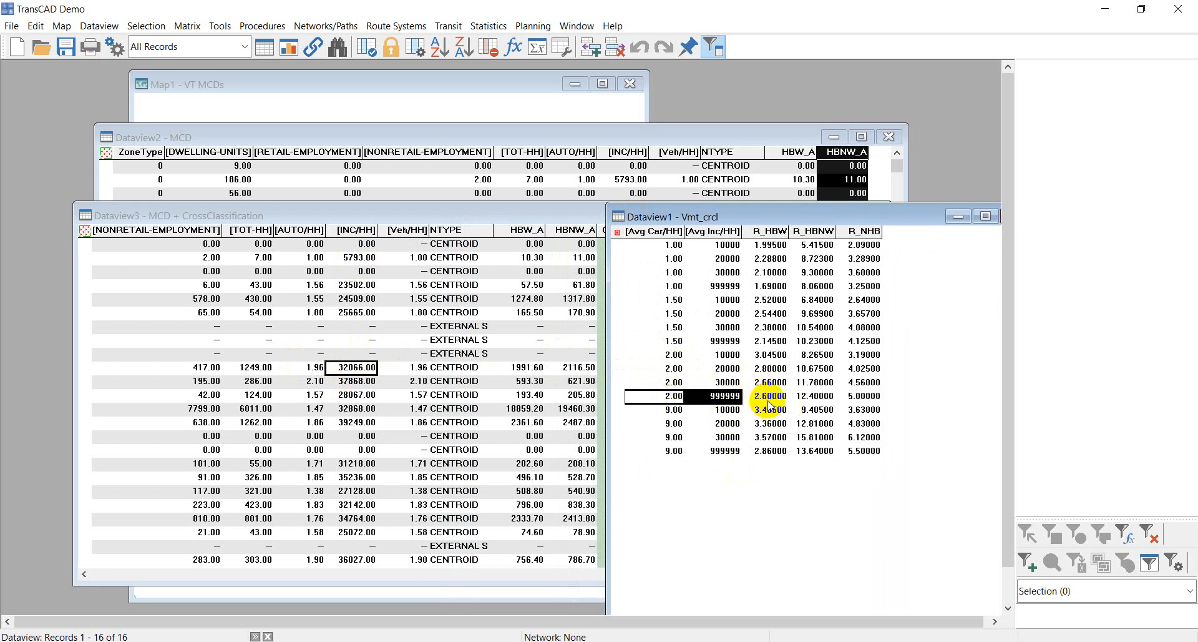
pyautogui.click(755, 397)
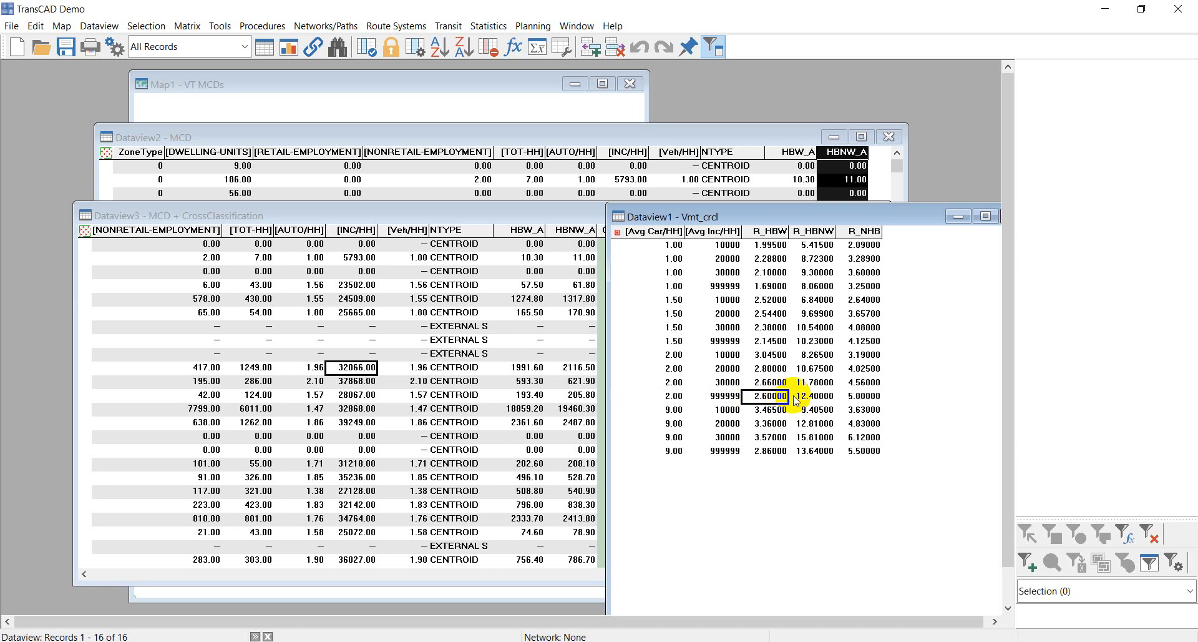
# Switch to PowerPoint's Trip Production slide and compare its trips calculation with zone 2857's HBW value in TransCAD.
pyautogui.click(362, 641)
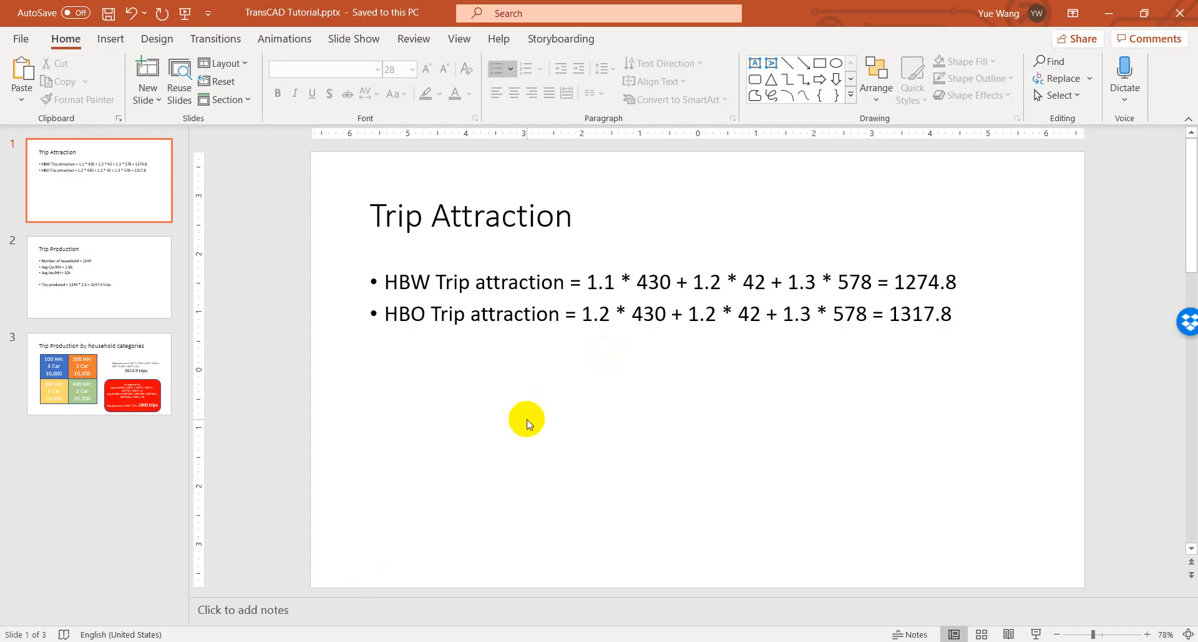
pyautogui.click(96, 297)
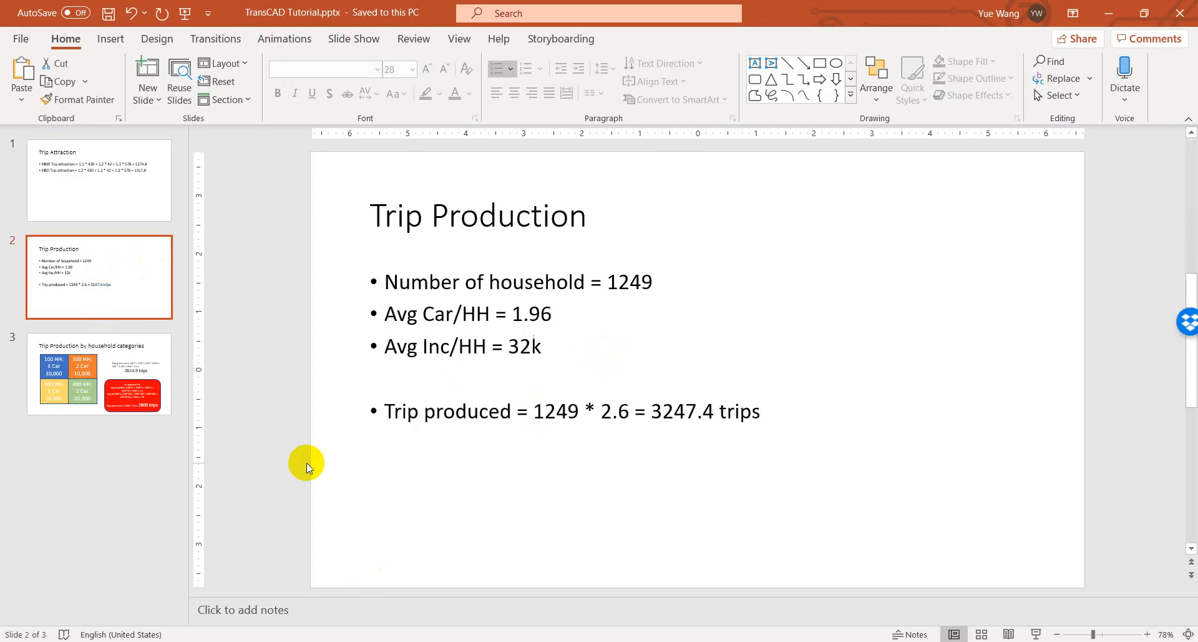
pyautogui.moveTo(534, 411); pyautogui.dragTo(674, 412)
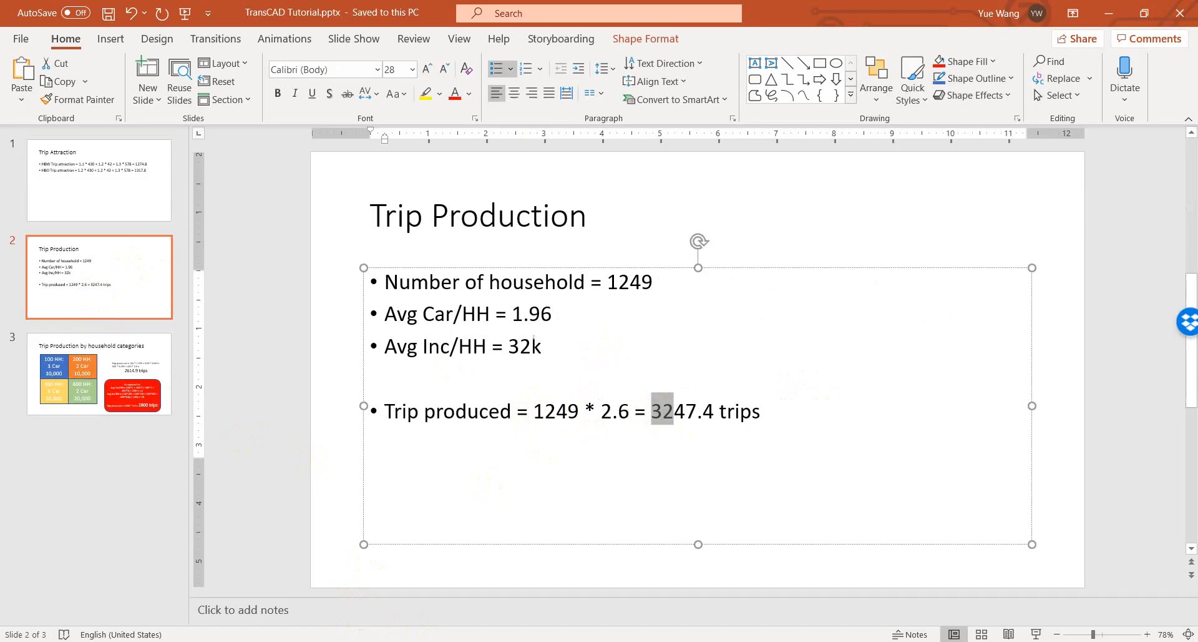
pyautogui.hotkey('alt', 'Tab')
pyautogui.click(561, 340)
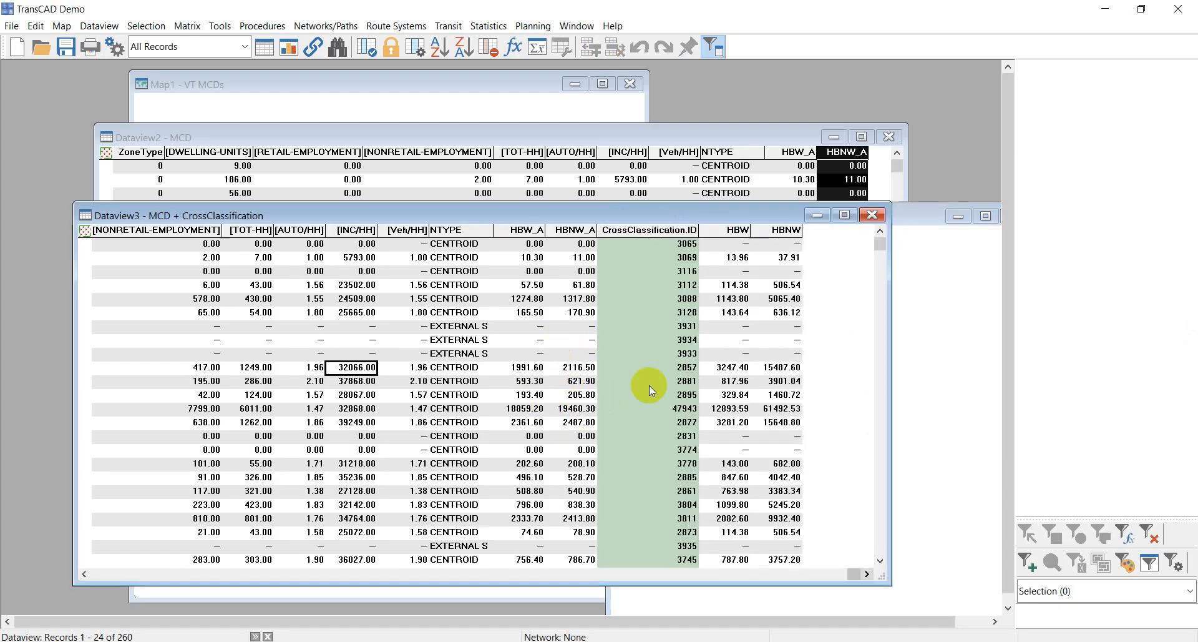
pyautogui.click(722, 368)
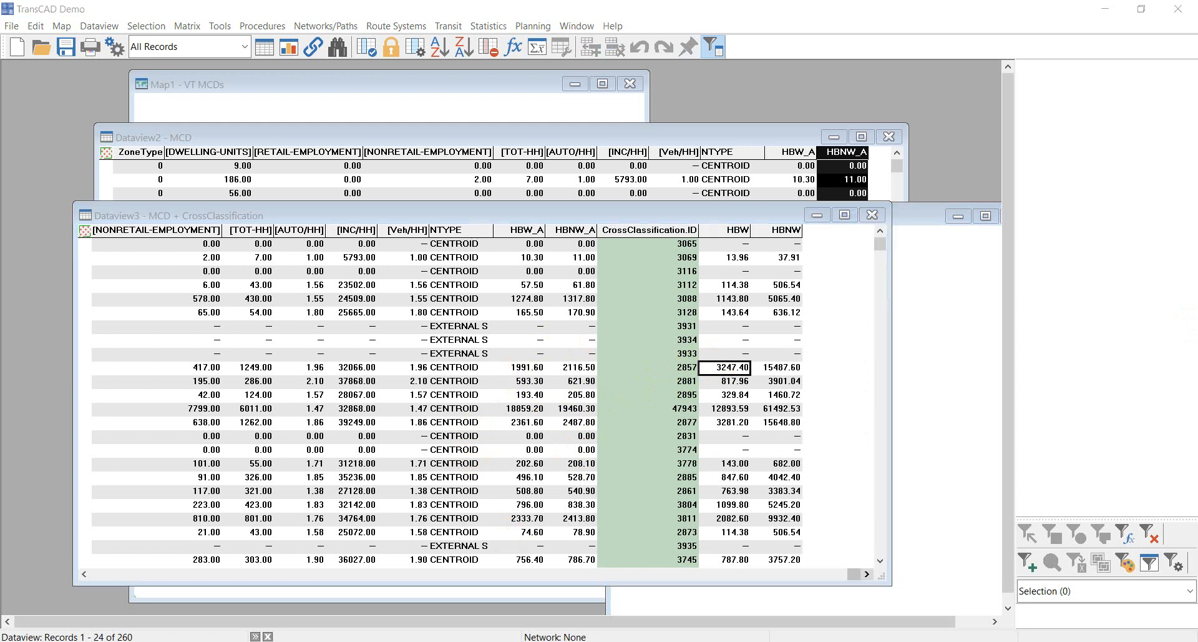
# Show PowerPoint's Trip Attraction slide, and examine zone 3088's NONRETAIL-EMPLOYMENT, TOT-HH, AUTO/HH and INC/HH in TransCAD.
pyautogui.hotkey('alt', 'Tab')
pyautogui.click(125, 193)
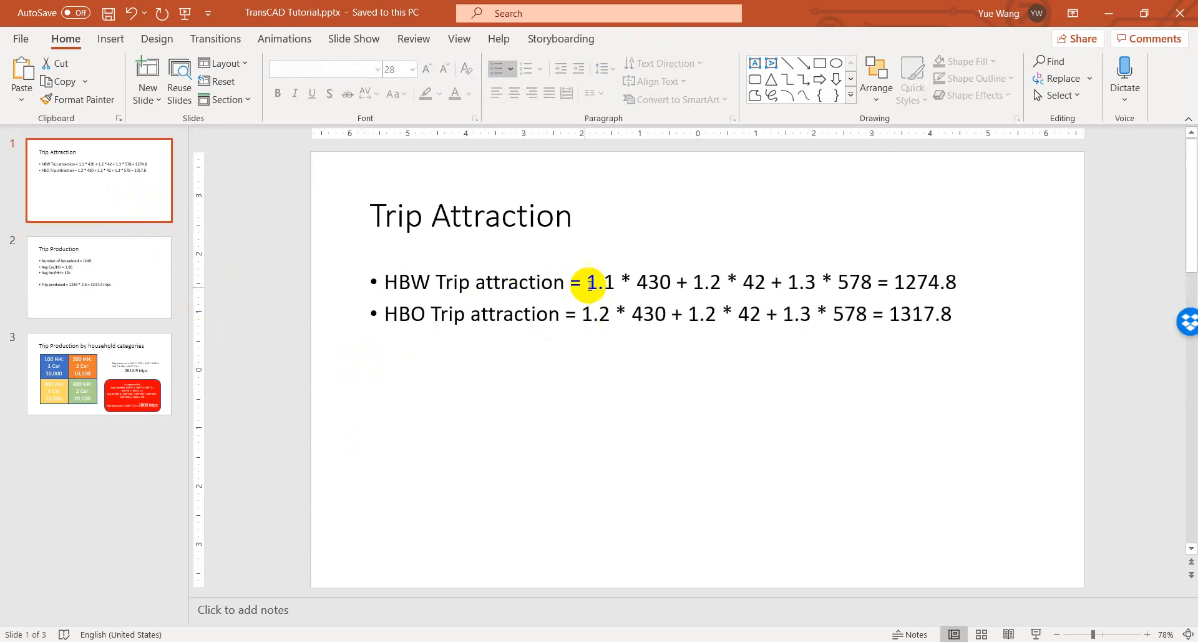
pyautogui.hotkey('alt', 'Tab')
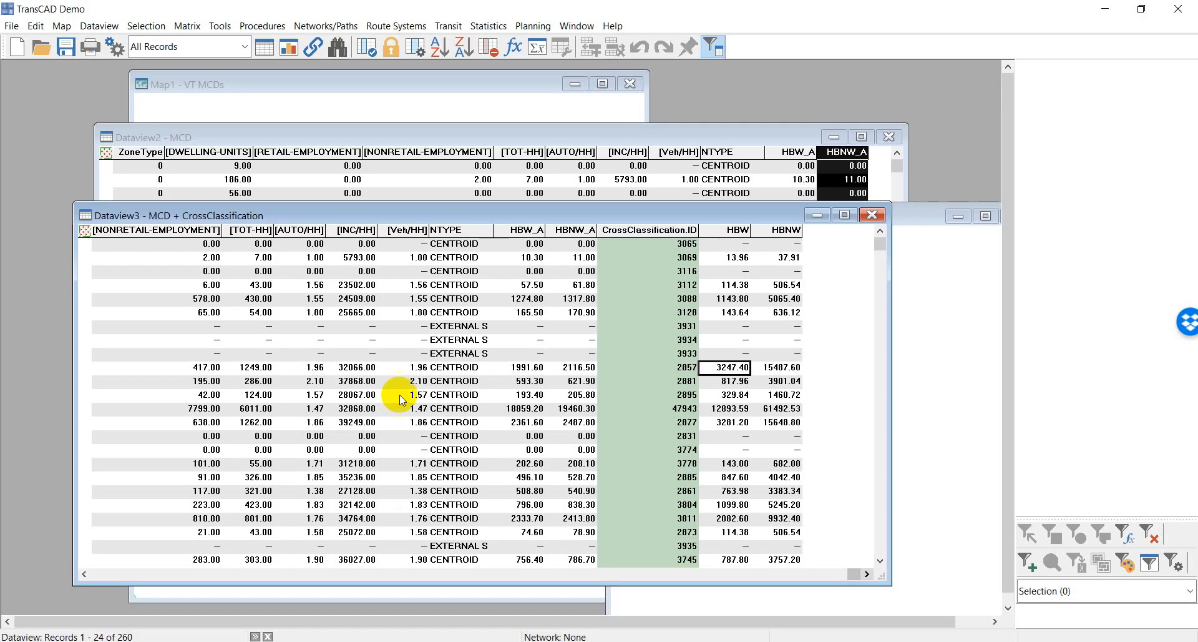
pyautogui.click(496, 294)
pyautogui.click(206, 301)
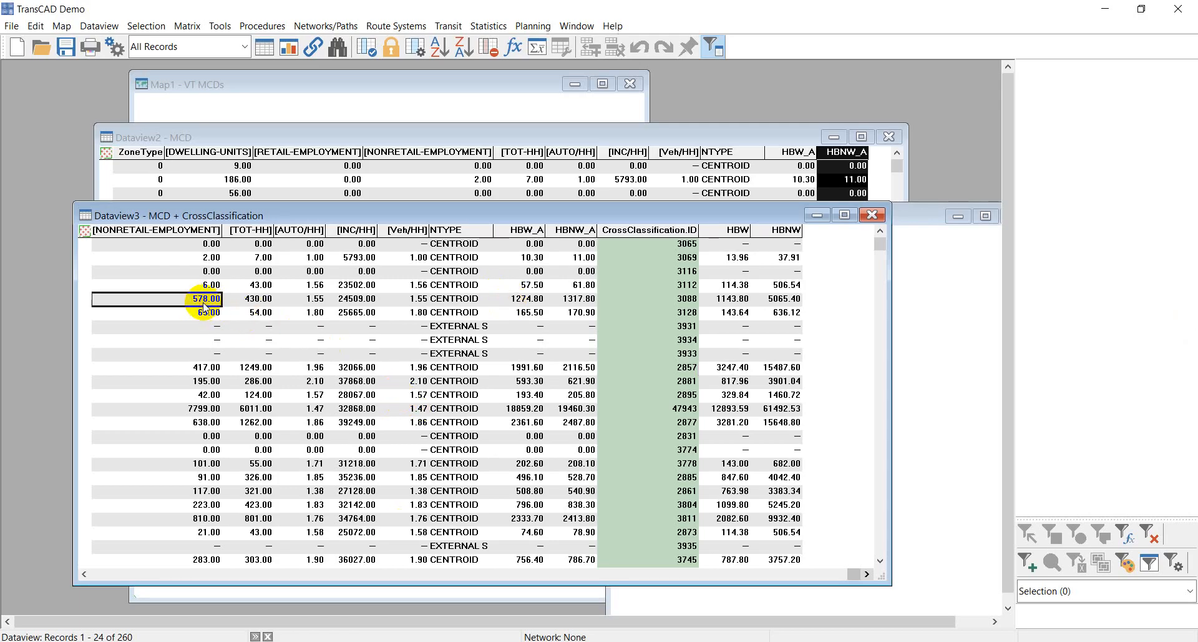
pyautogui.click(255, 300)
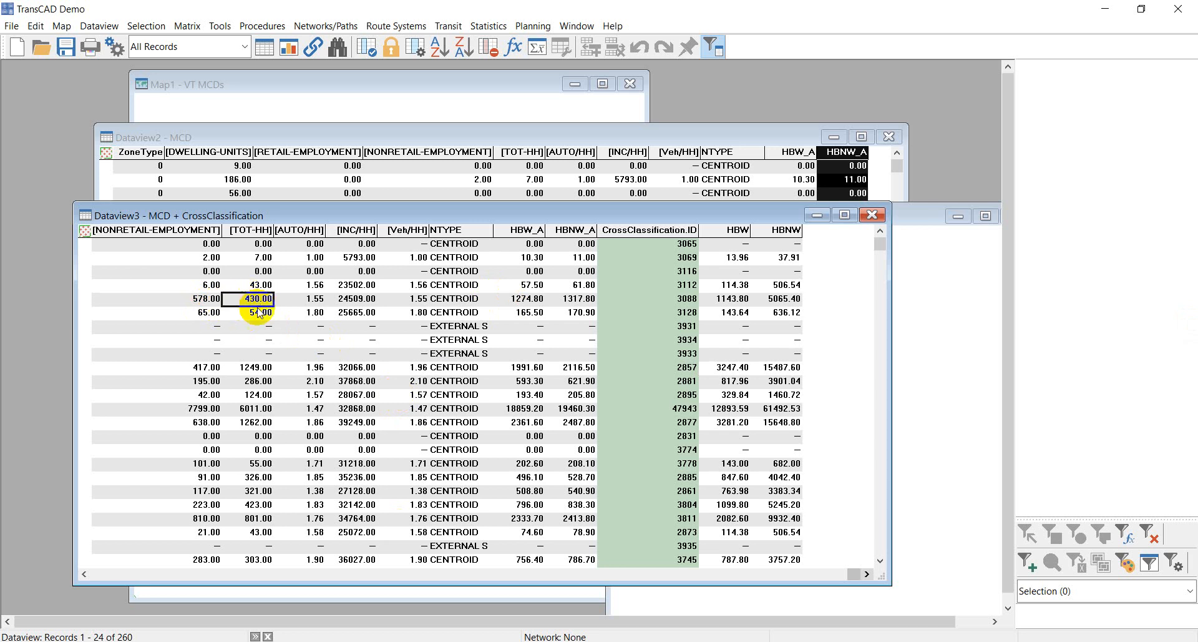
pyautogui.click(305, 301)
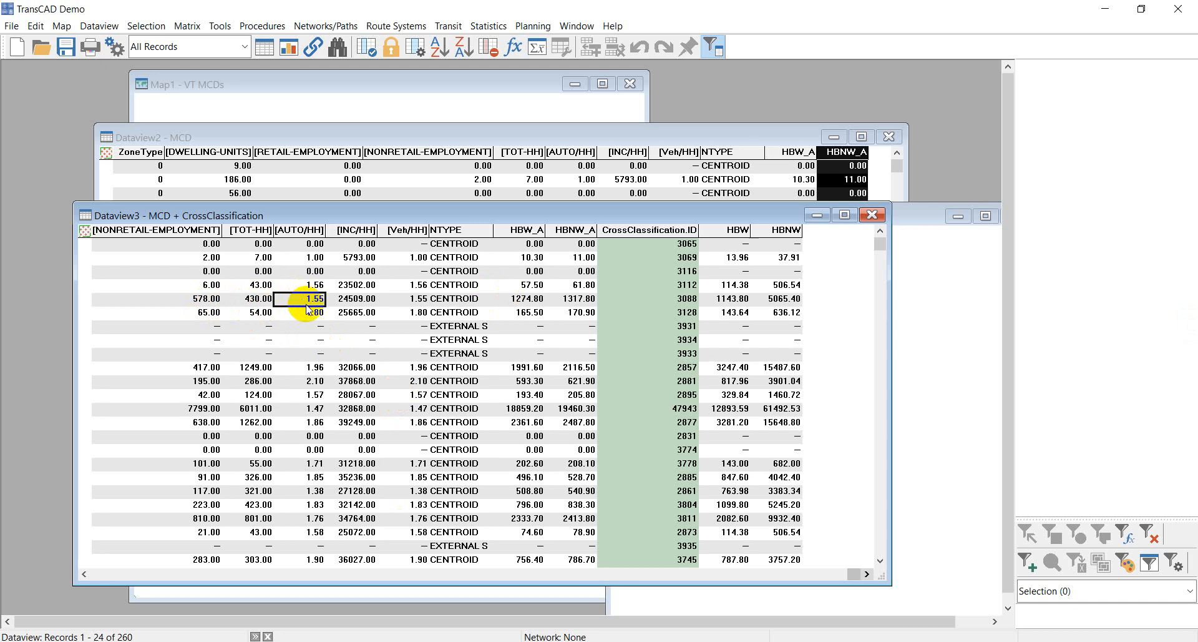
pyautogui.click(352, 301)
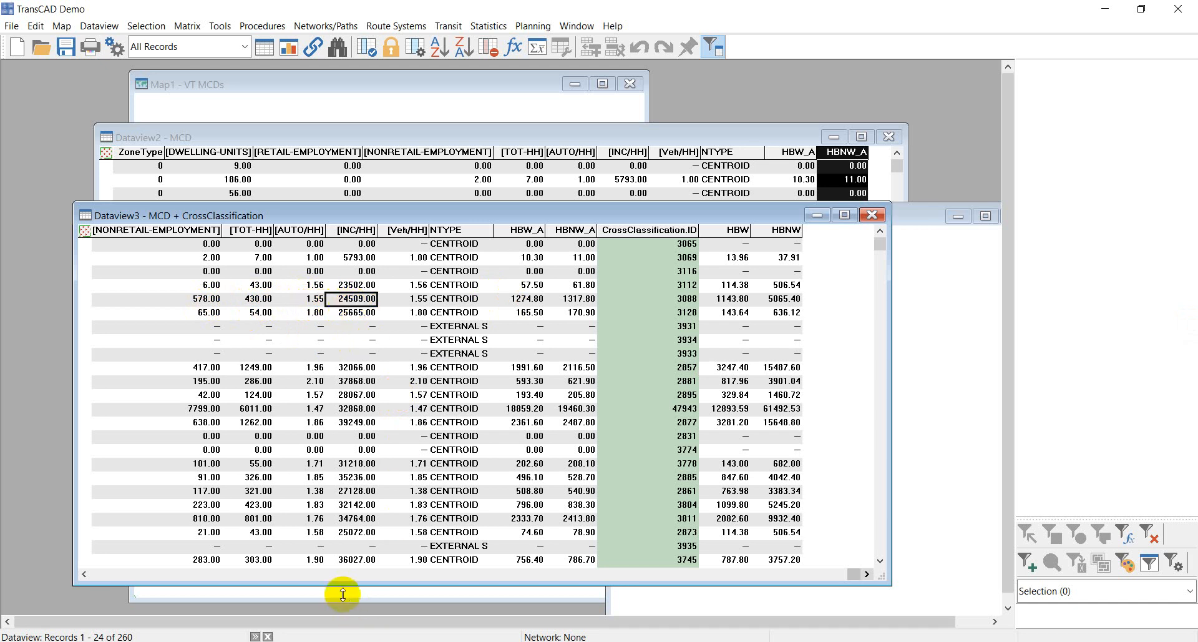
pyautogui.click(325, 640)
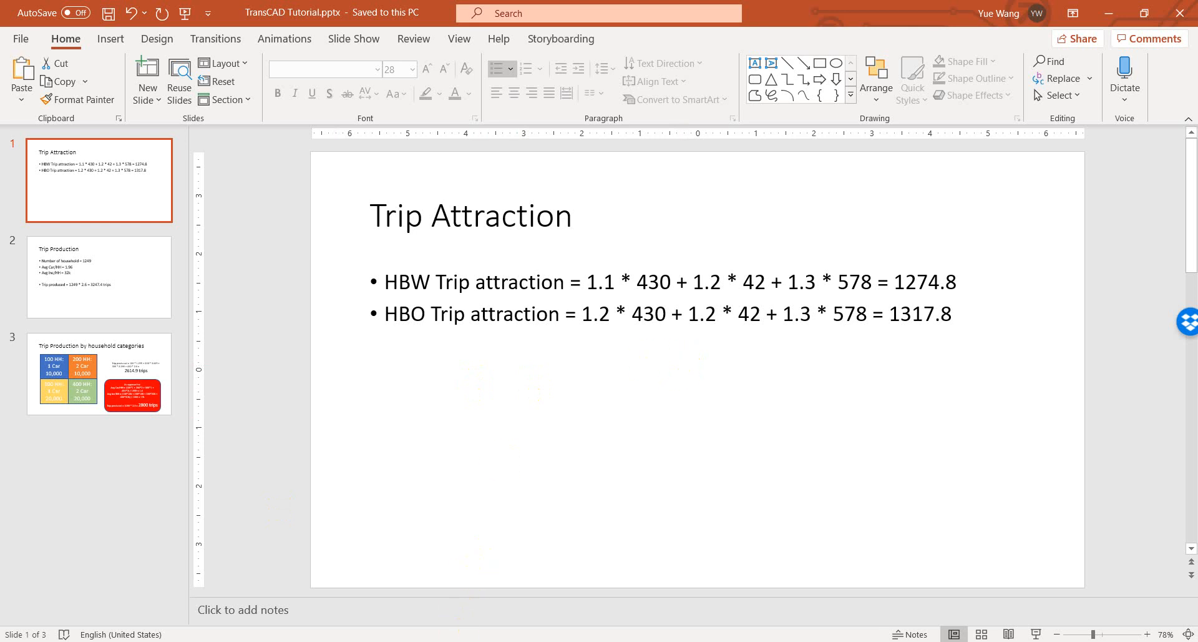
pyautogui.click(451, 640)
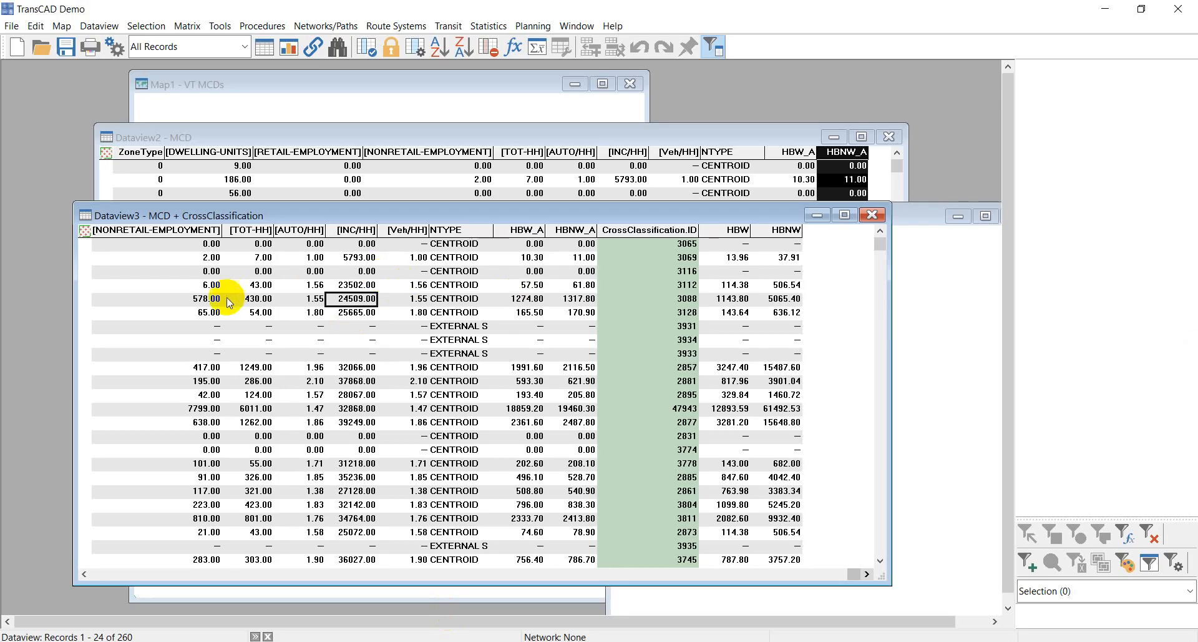
# Check zone 3088's TOT-HH, RETAIL-EMPLOYMENT and NONRETAIL-EMPLOYMENT values in the MCD + CrossClassification dataview.
pyautogui.click(84, 574)
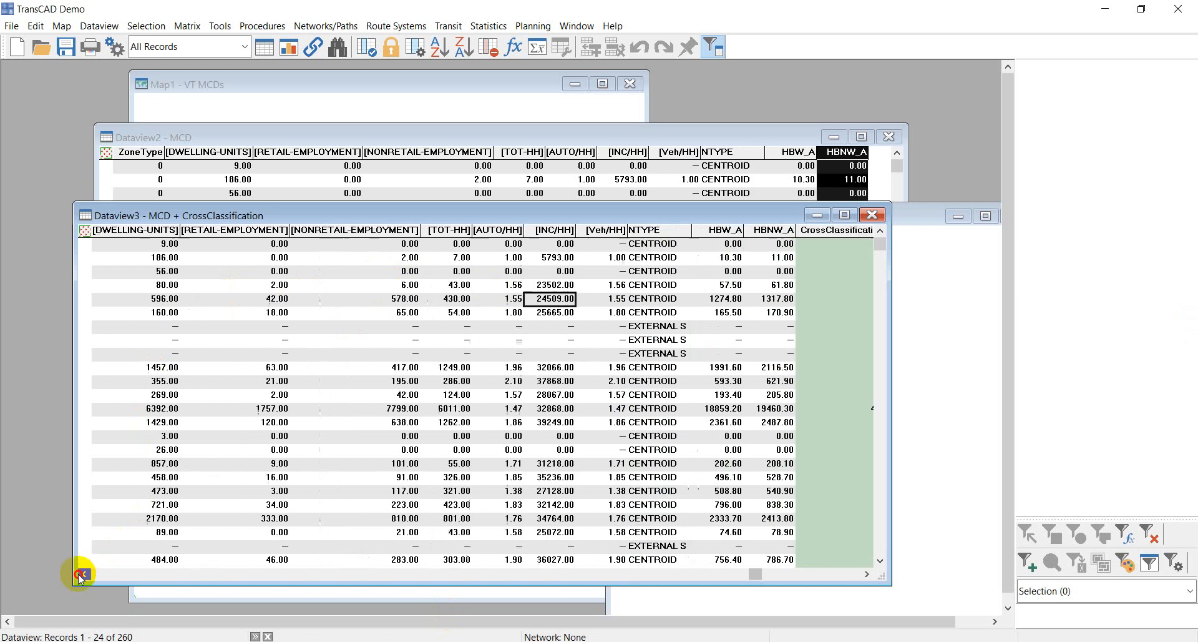
pyautogui.click(80, 573)
pyautogui.click(79, 574)
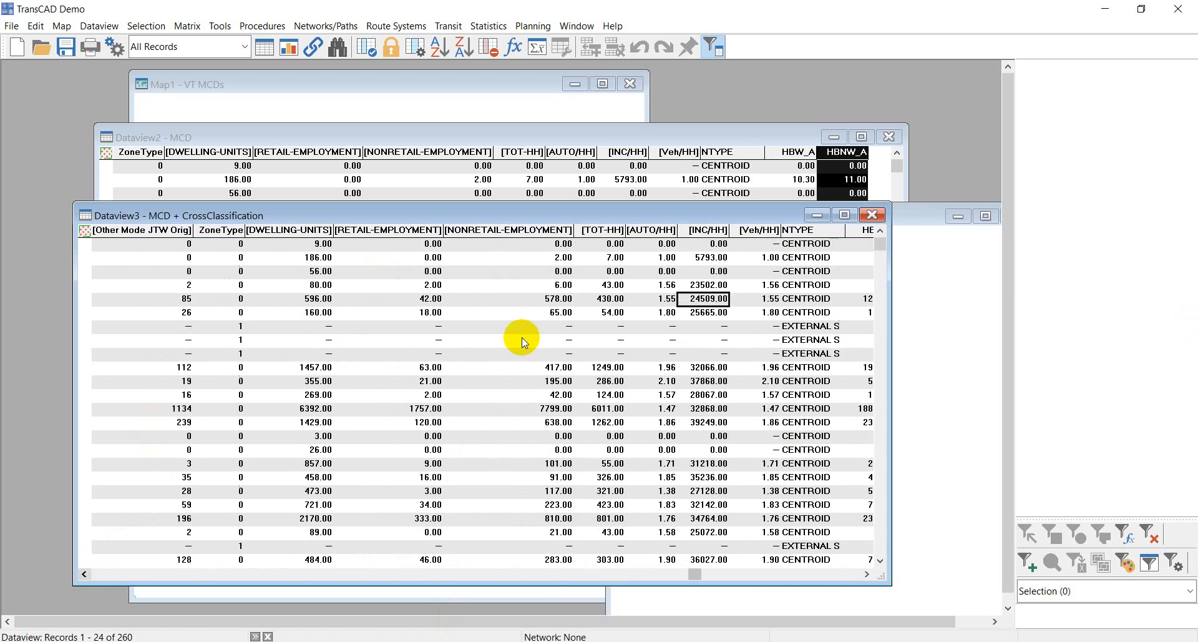
pyautogui.click(600, 301)
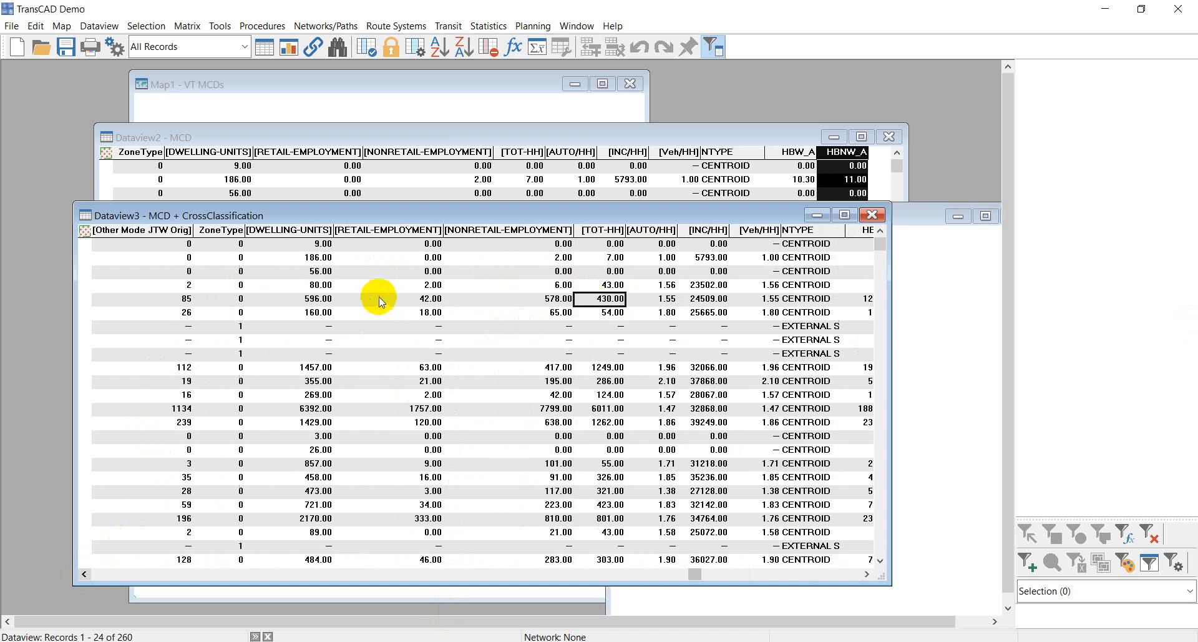
pyautogui.click(395, 298)
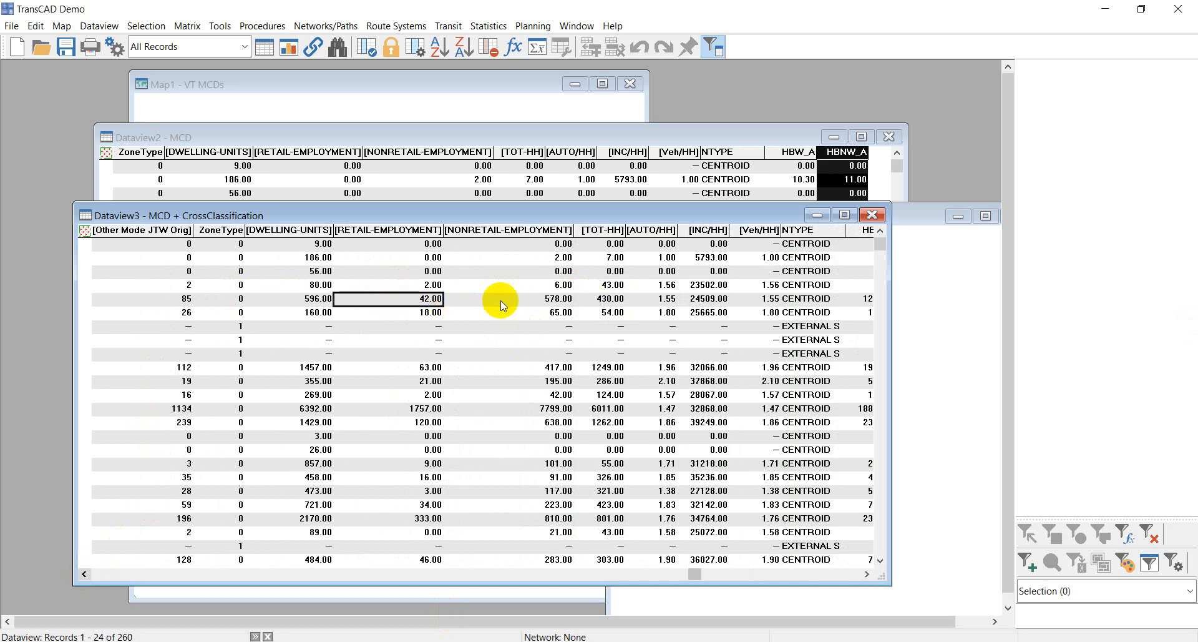
pyautogui.click(518, 301)
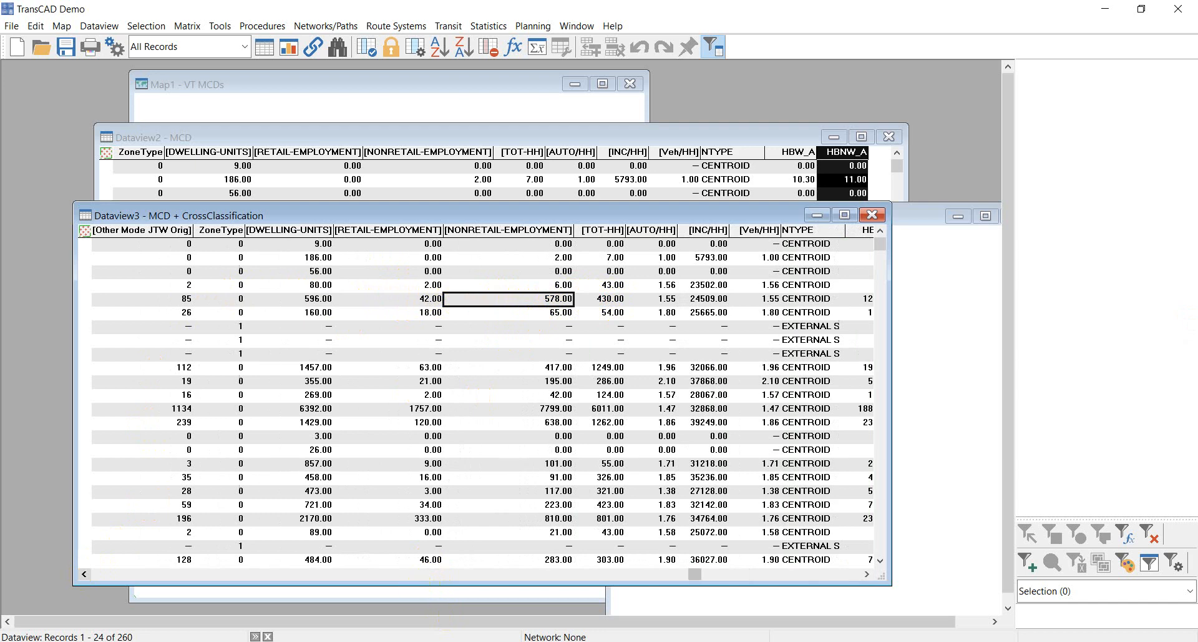
# Review the HBW trip attraction formula on PowerPoint's Trip Attraction slide and compare its result with zone 3088's HBW_A in TransCAD.
pyautogui.click(434, 641)
pyautogui.click(577, 275)
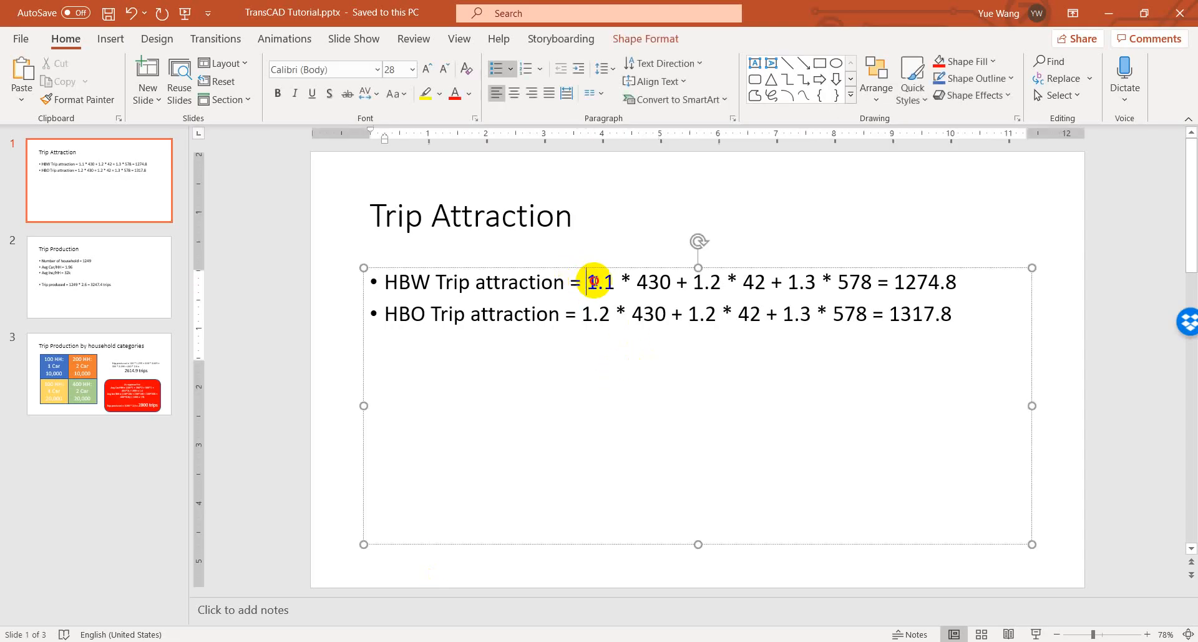
pyautogui.moveTo(578, 276); pyautogui.dragTo(877, 282)
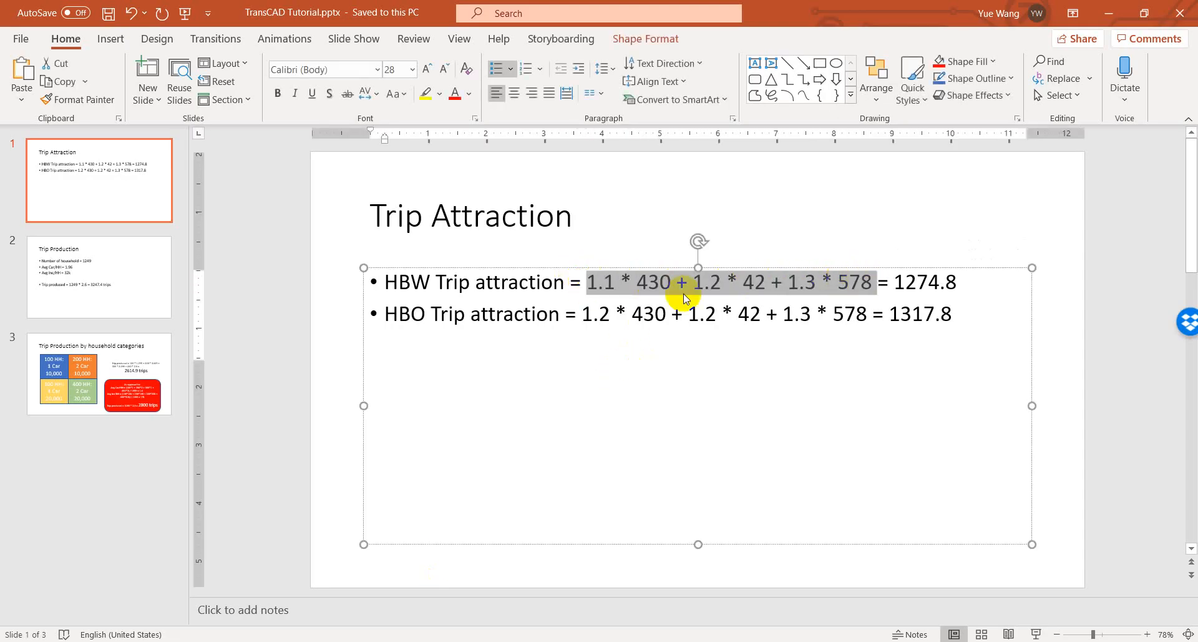
pyautogui.click(590, 283)
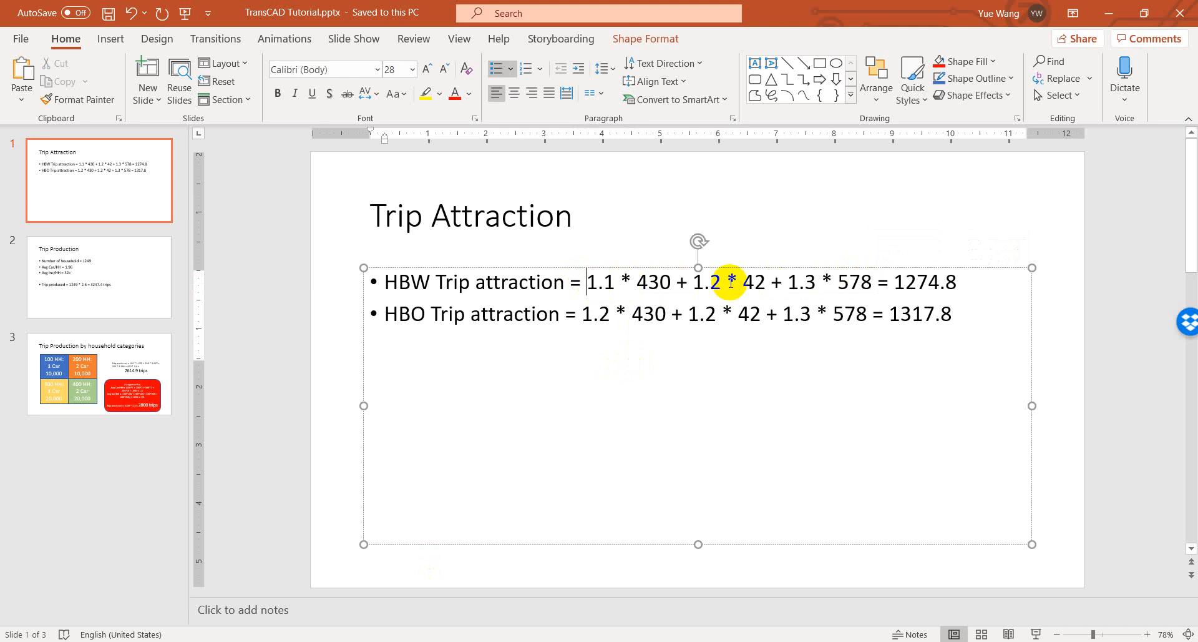
pyautogui.moveTo(876, 282); pyautogui.dragTo(956, 282)
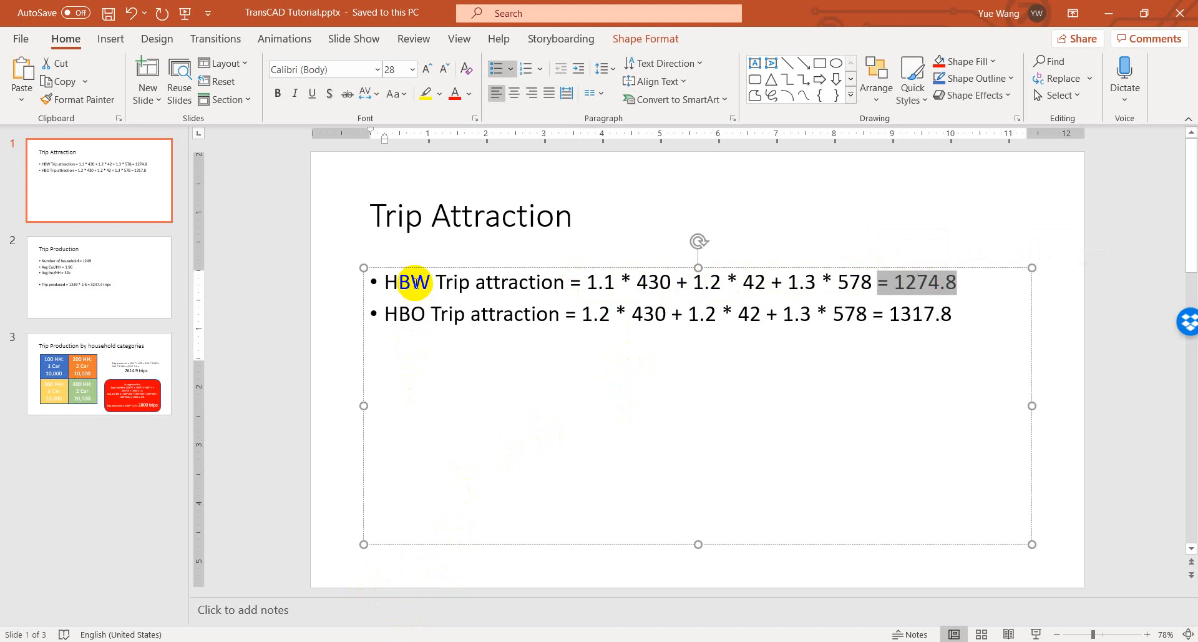
pyautogui.click(463, 640)
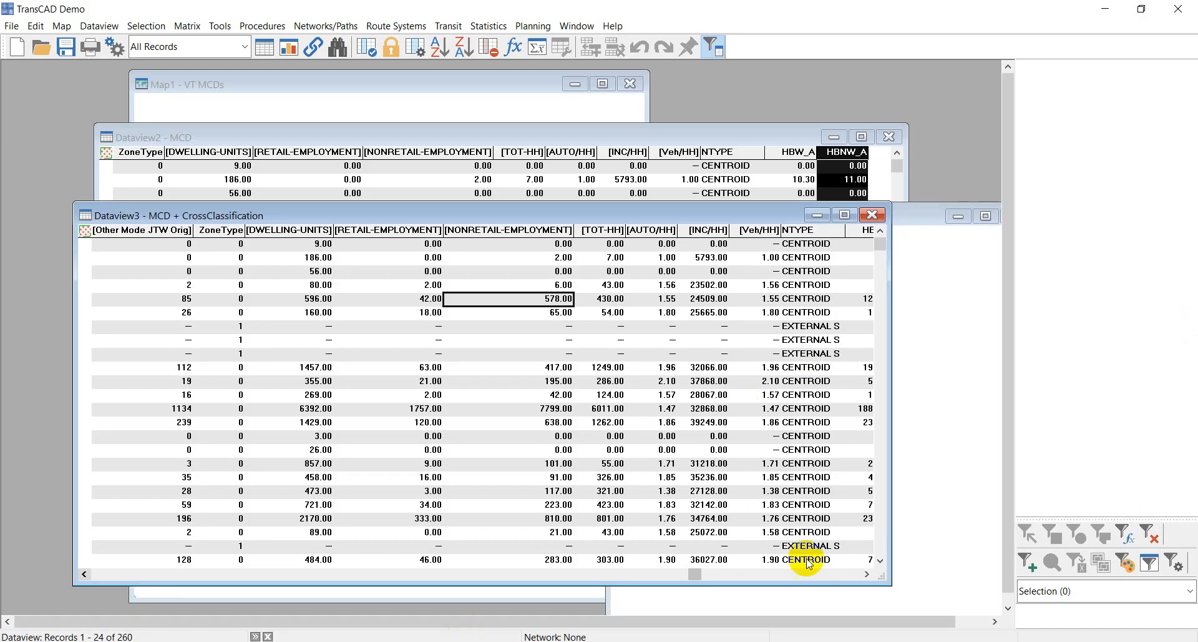
pyautogui.click(866, 574)
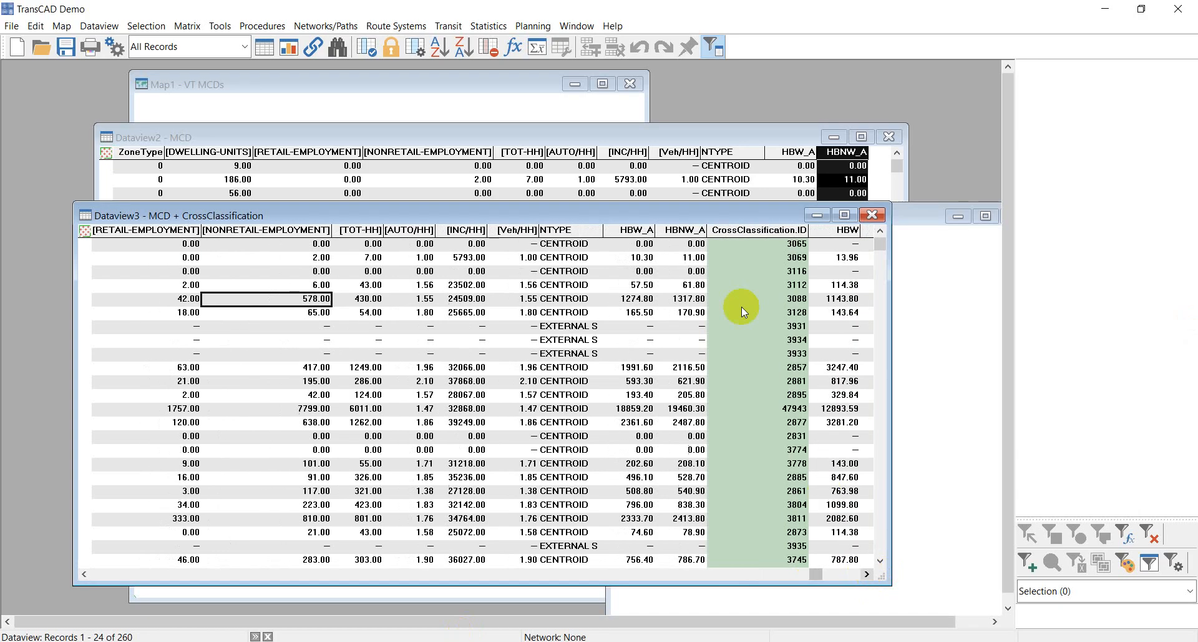
pyautogui.click(629, 298)
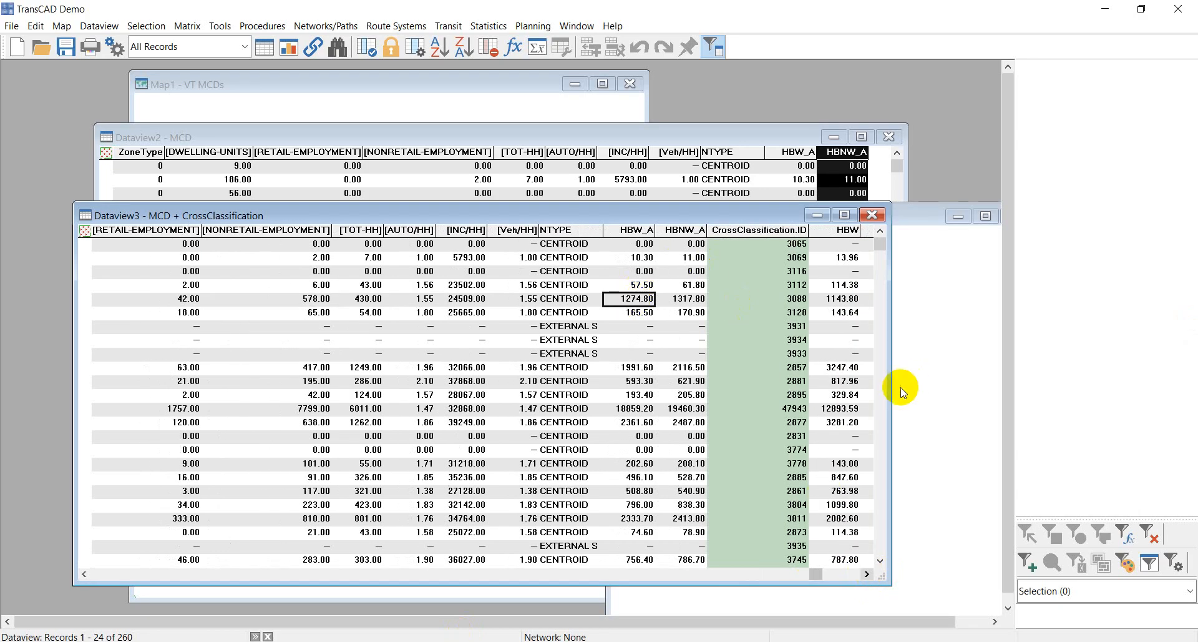
# Reposition the MCD + CrossClassification dataview and enlarge it to fit the HBNW column and more rows.
pyautogui.click(448, 638)
pyautogui.click(462, 640)
pyautogui.moveTo(682, 214); pyautogui.dragTo(639, 211)
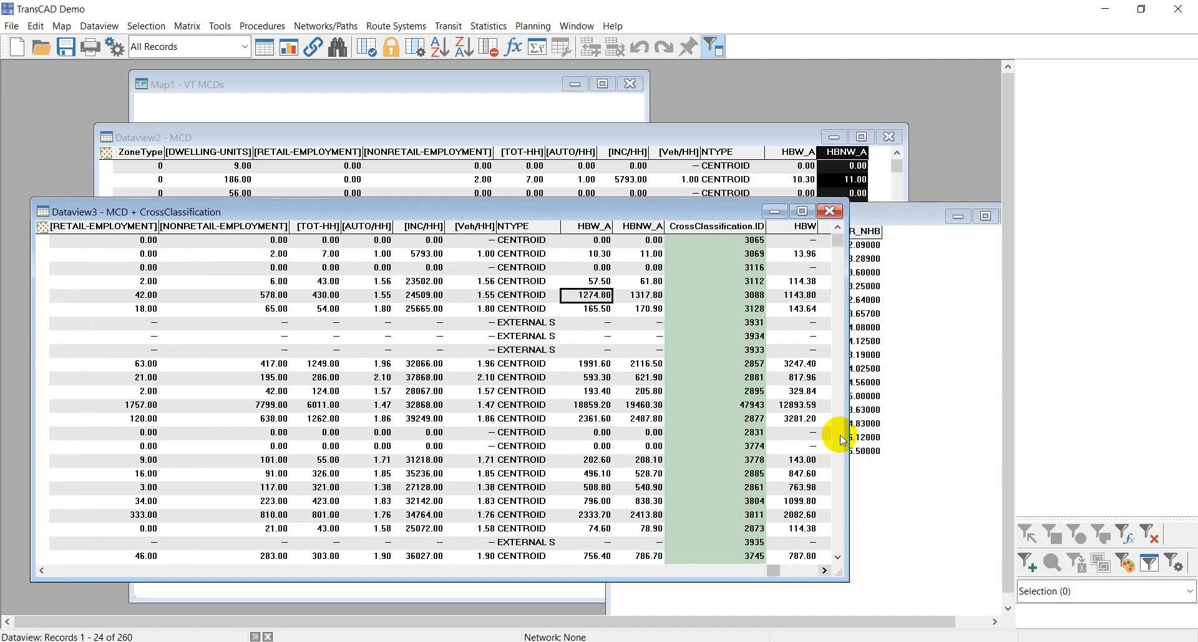
pyautogui.moveTo(843, 429); pyautogui.dragTo(911, 430)
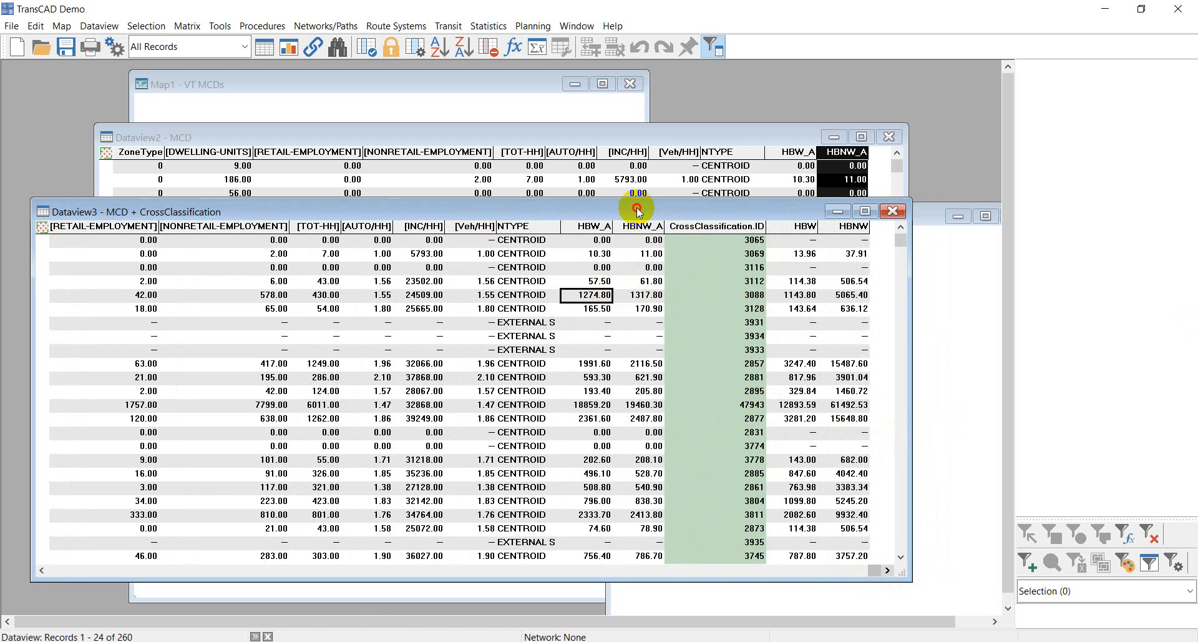
pyautogui.moveTo(633, 211); pyautogui.dragTo(624, 112)
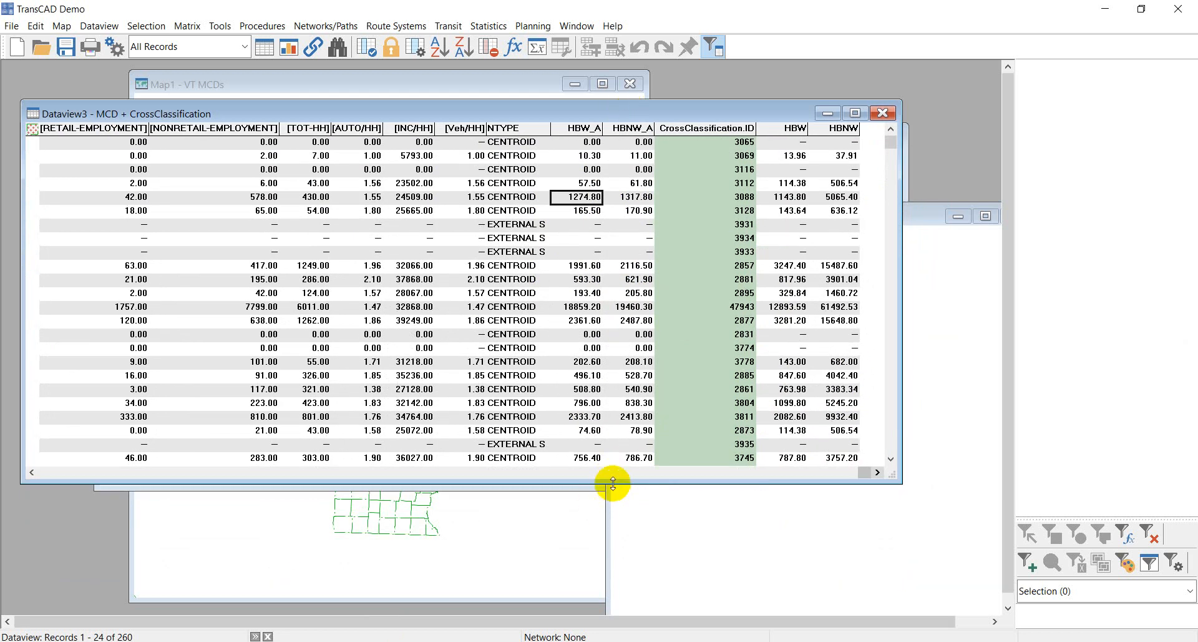
pyautogui.moveTo(611, 483); pyautogui.dragTo(630, 584)
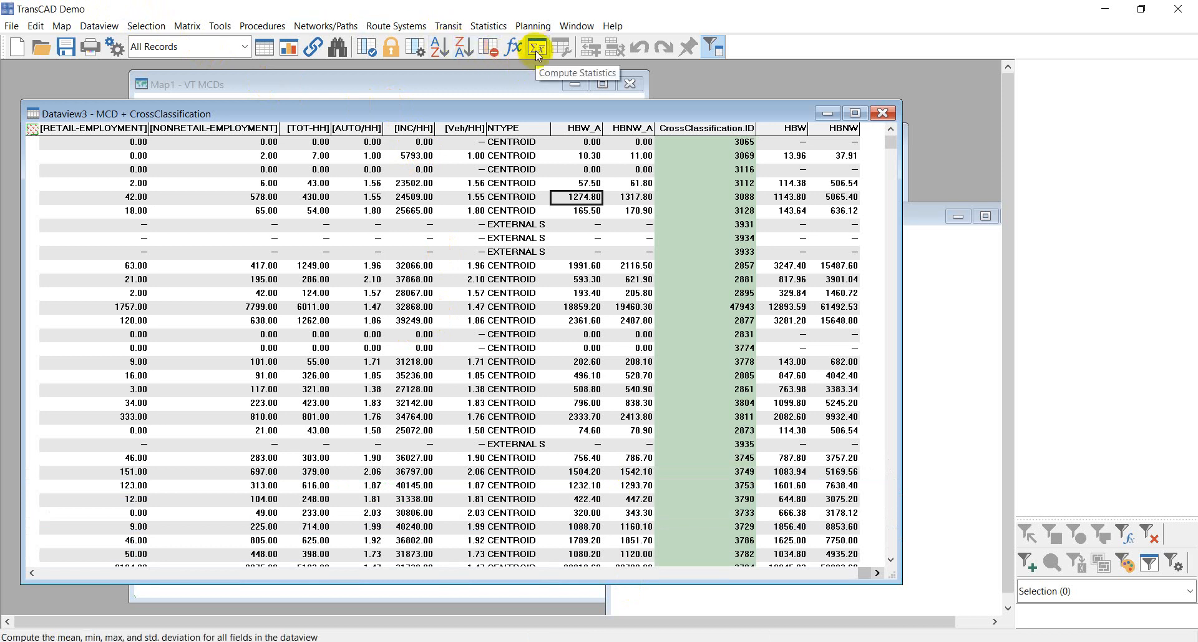
# Compute summary statistics for all fields of the MCD + CrossClassification dataview and maximize the resulting statistics table.
pyautogui.click(512, 113)
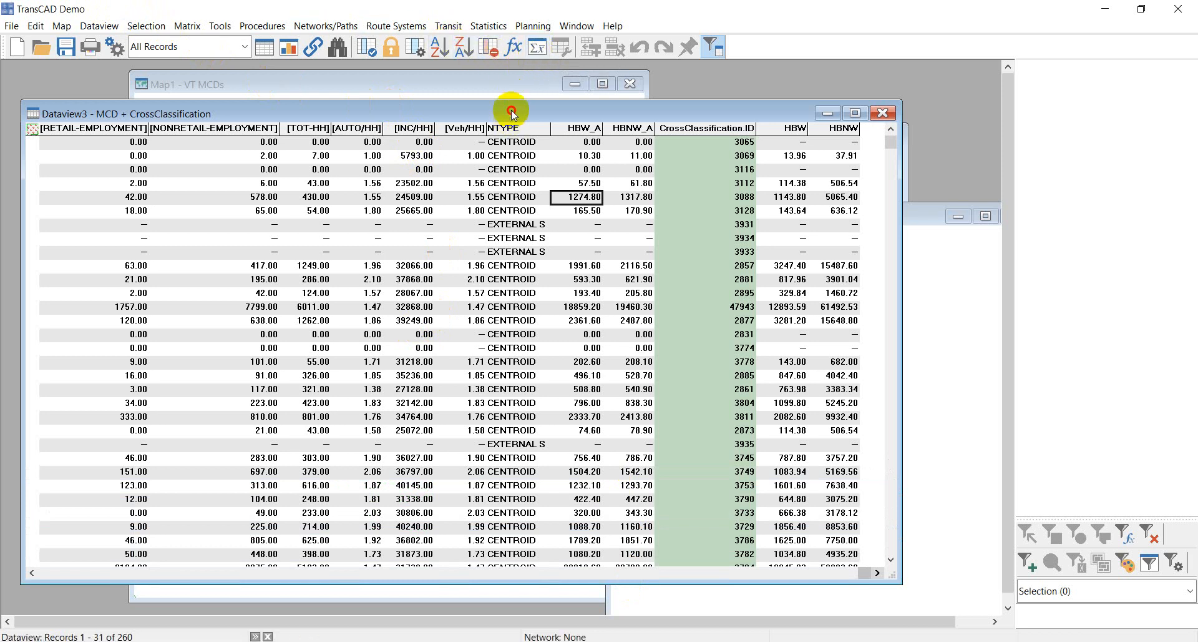
pyautogui.click(537, 47)
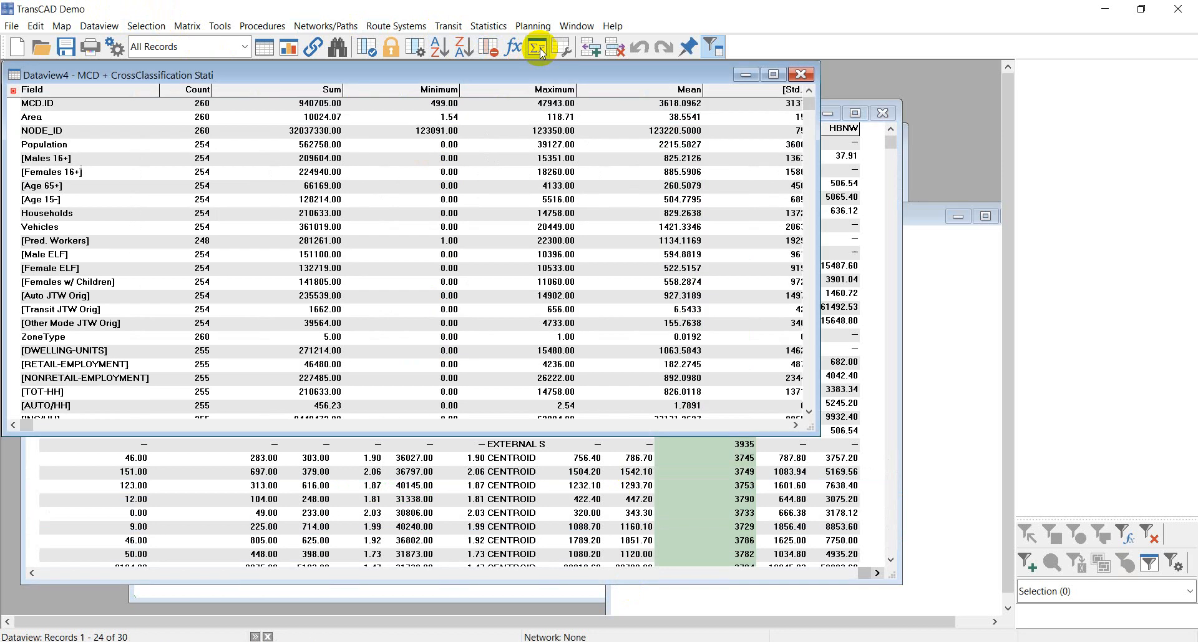
pyautogui.click(773, 74)
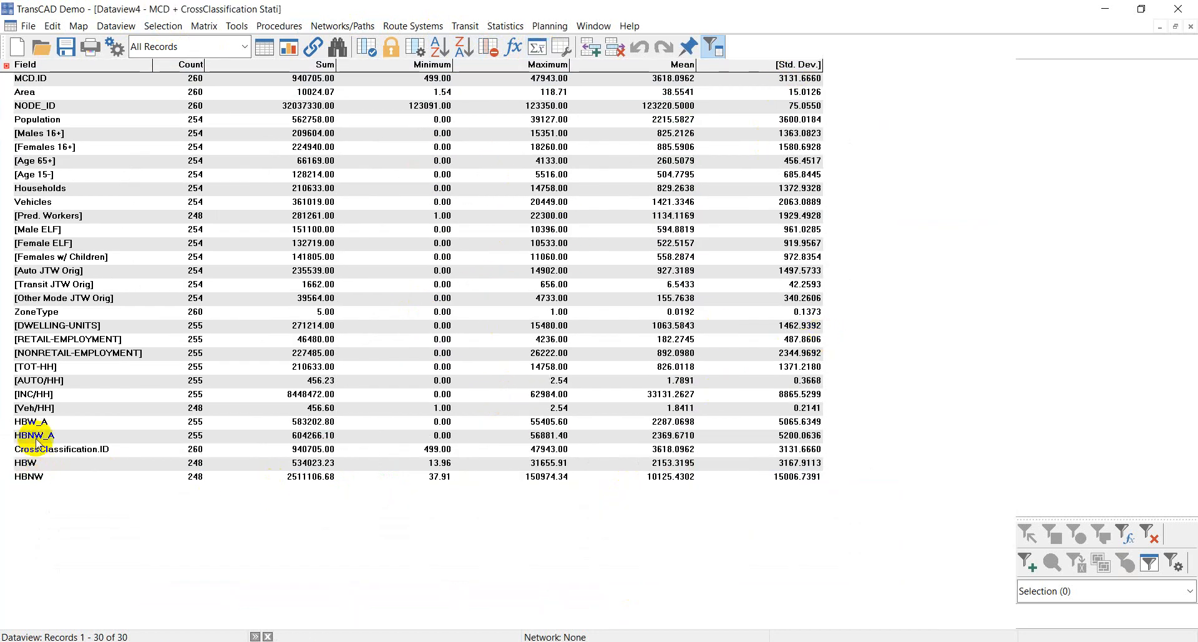
# Compare the Sum statistics of HBW_A and HBW, and close the statistics table.
pyautogui.click(306, 64)
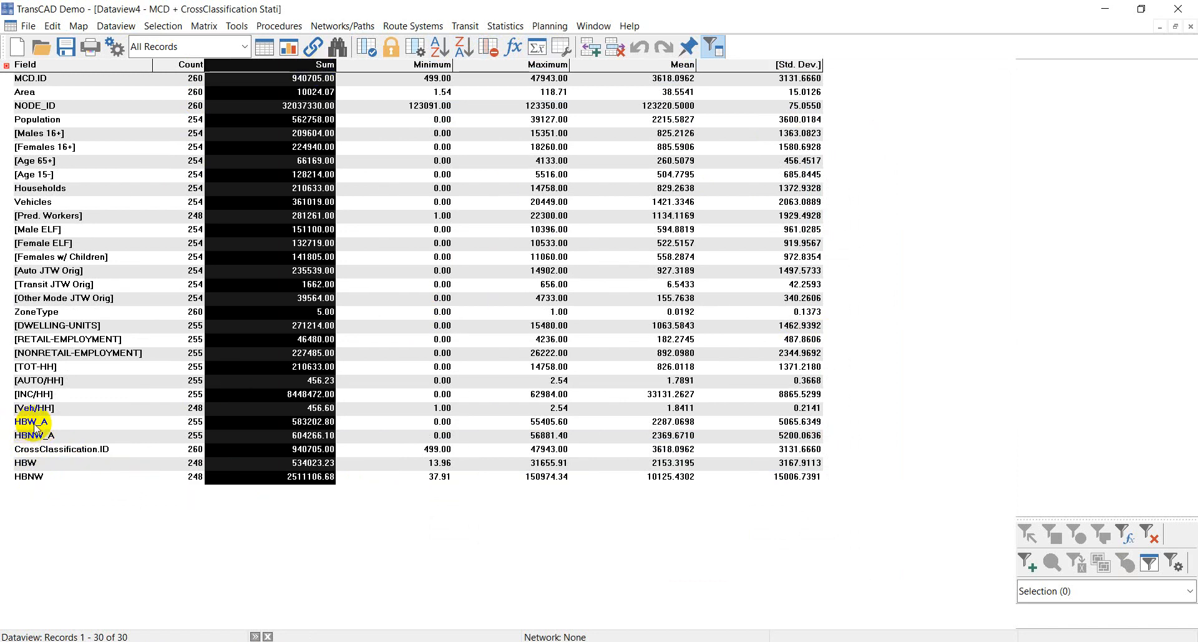
pyautogui.click(301, 422)
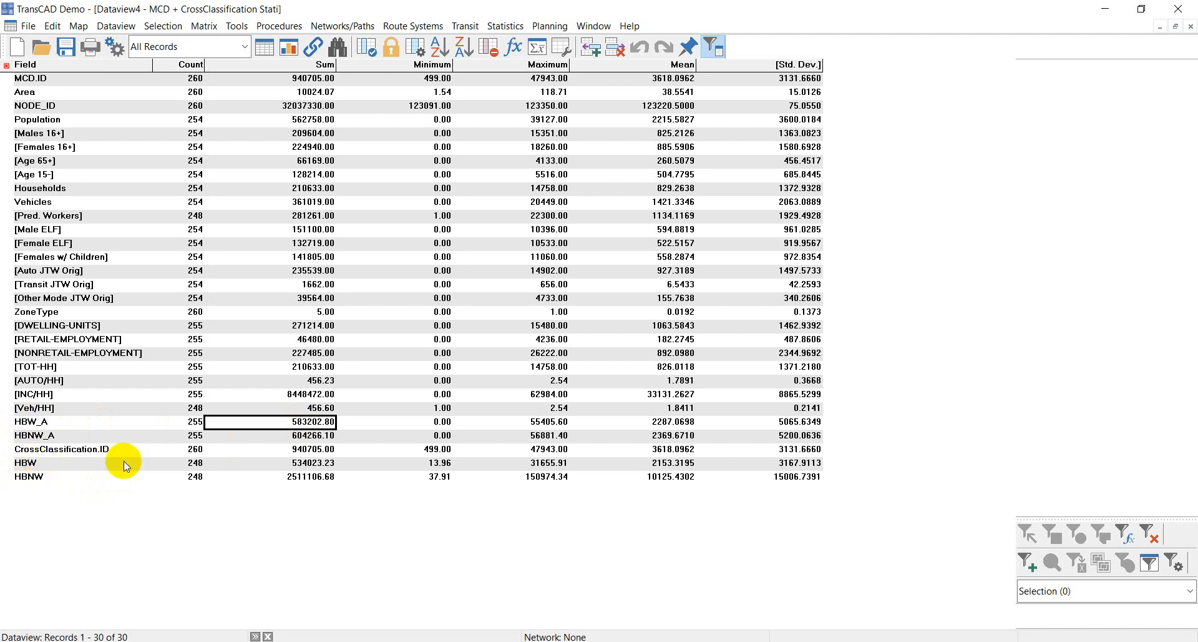
pyautogui.click(302, 455)
pyautogui.click(302, 462)
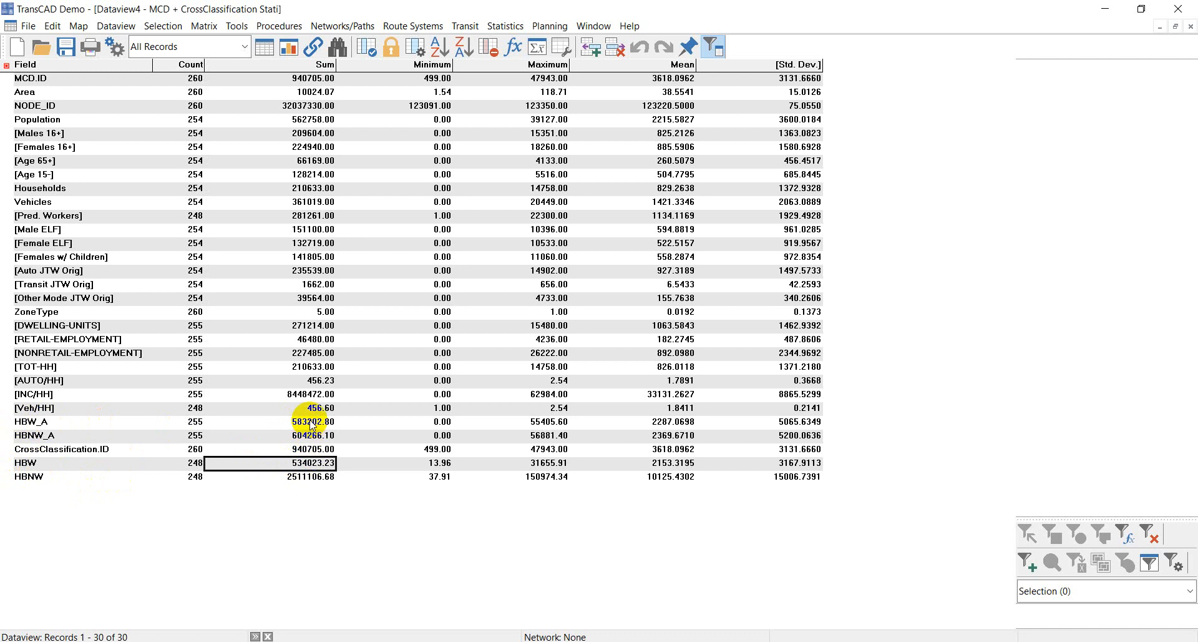
pyautogui.click(303, 424)
pyautogui.click(302, 463)
pyautogui.click(304, 424)
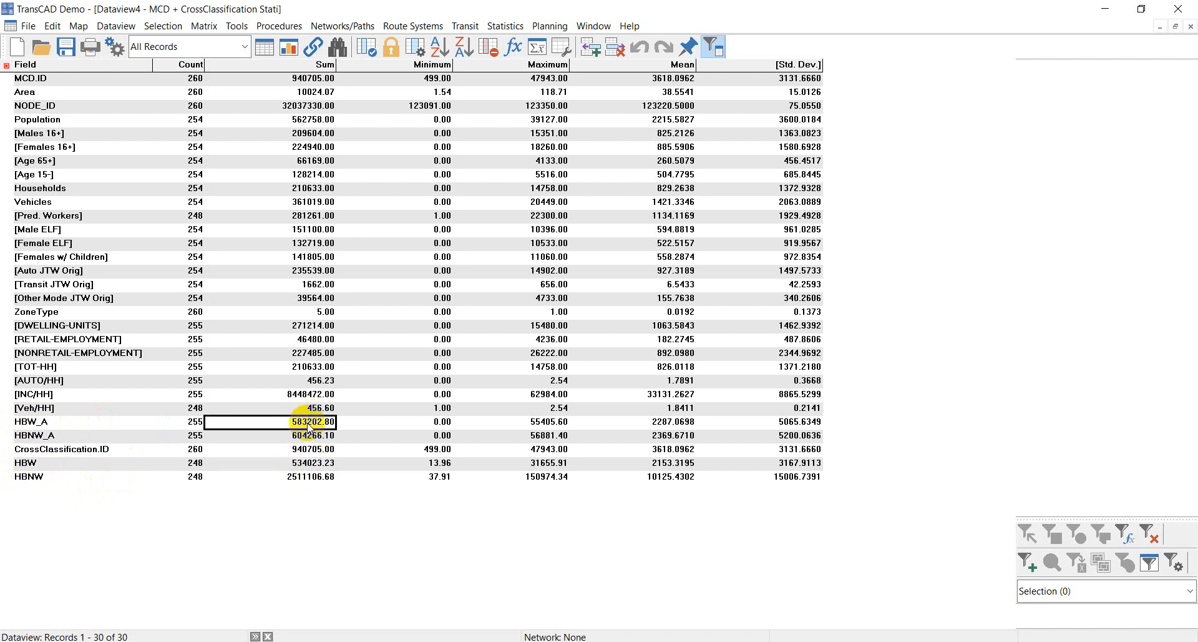
pyautogui.click(302, 462)
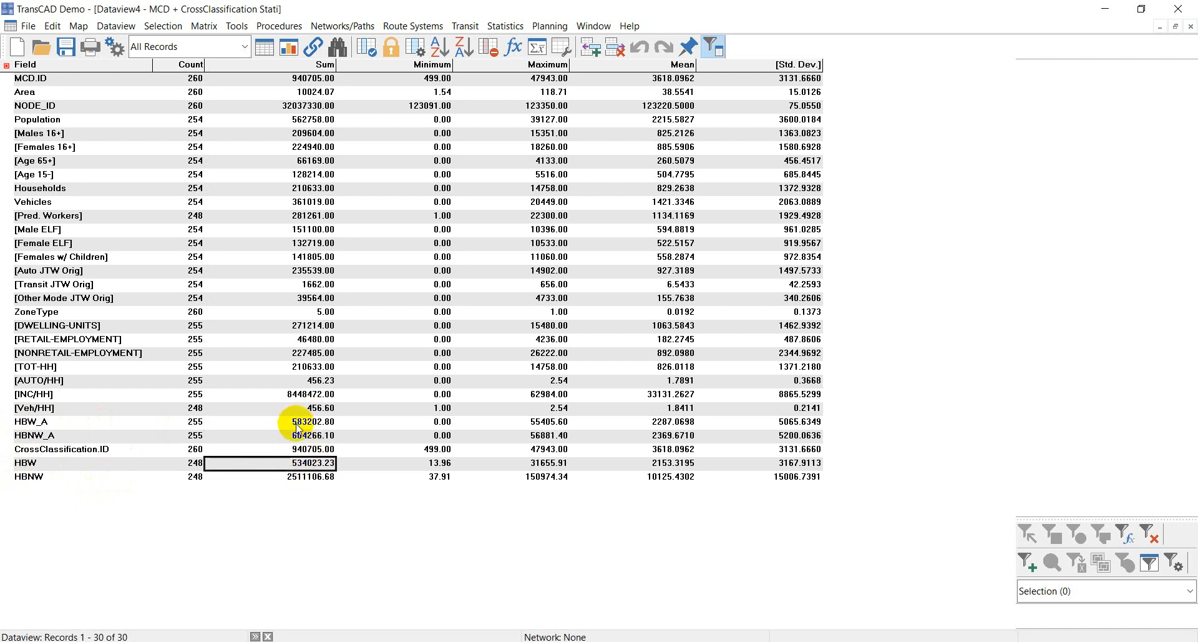
pyautogui.click(298, 426)
pyautogui.click(302, 462)
pyautogui.click(300, 424)
pyautogui.click(306, 465)
pyautogui.click(298, 426)
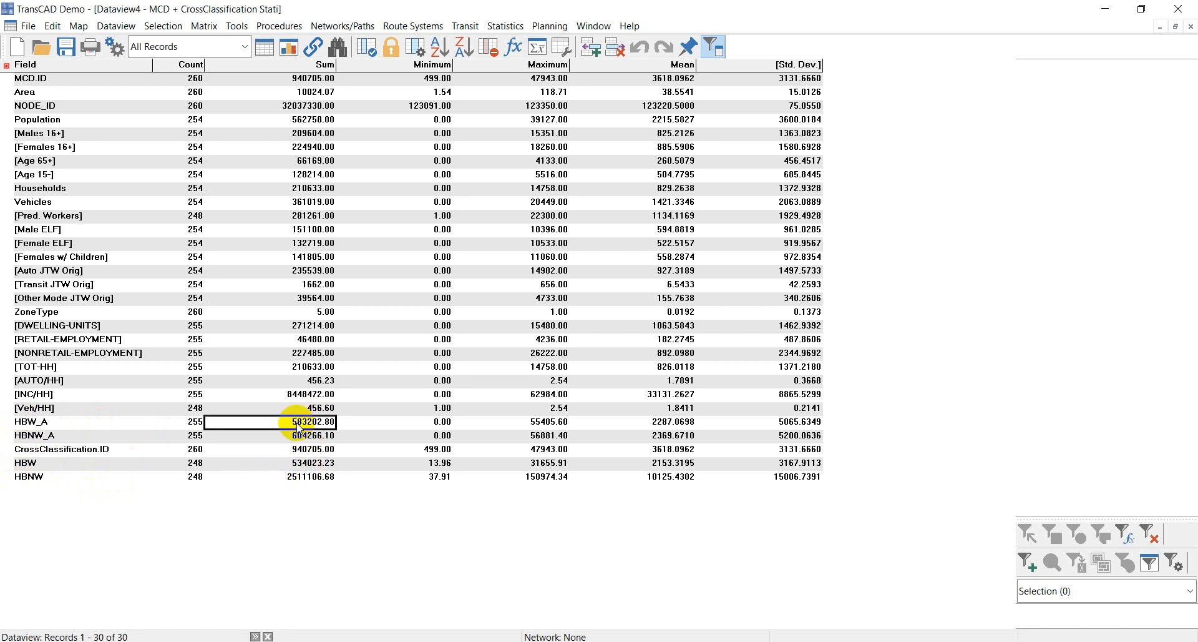
pyautogui.click(321, 466)
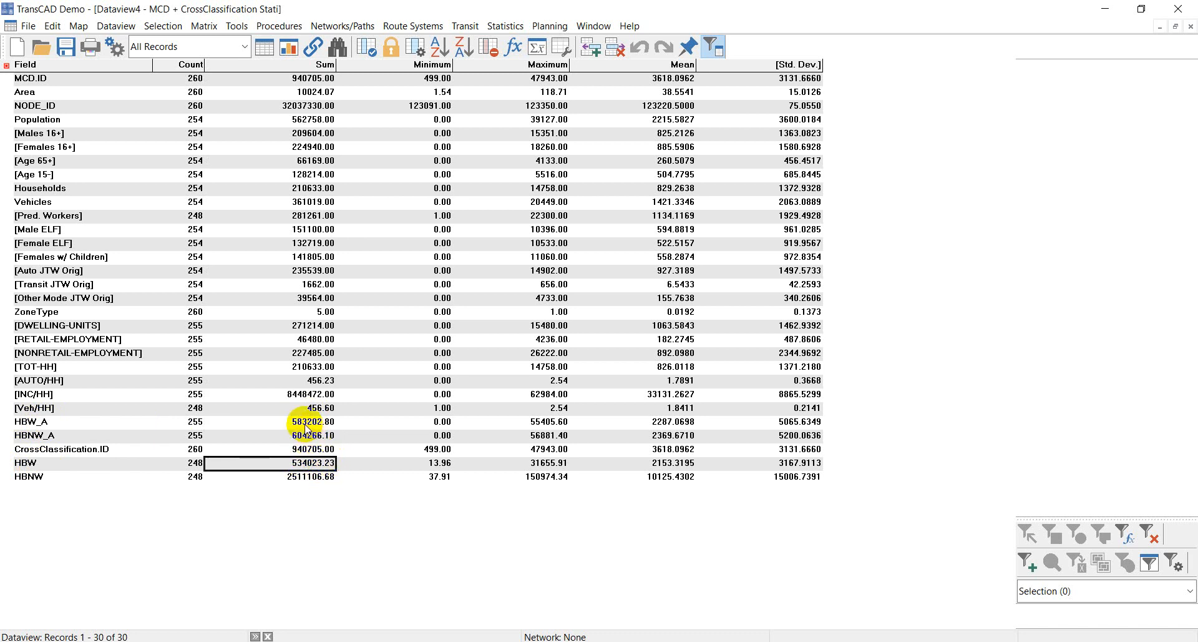
pyautogui.click(305, 424)
pyautogui.click(294, 463)
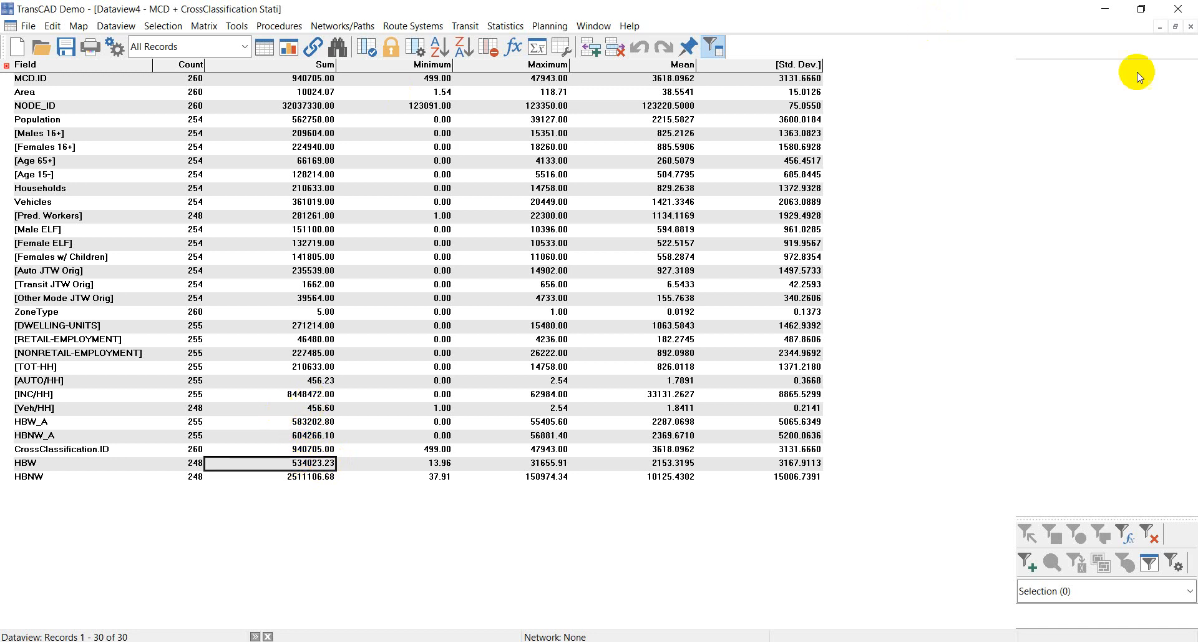
pyautogui.click(1191, 29)
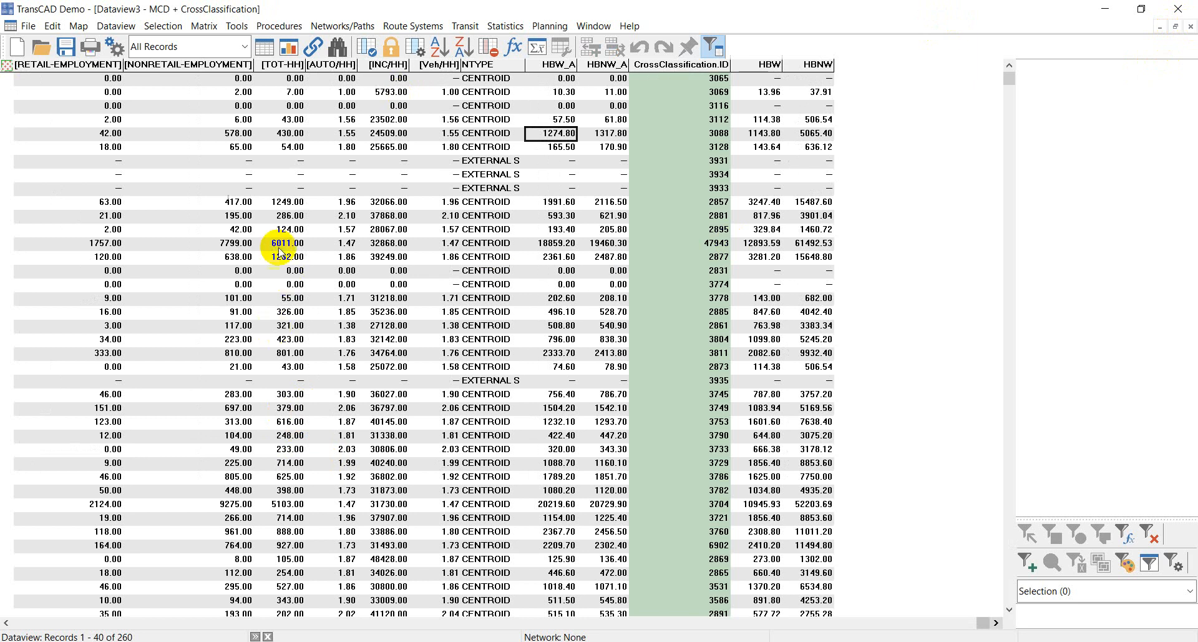
# Start vector balancing on the MCD + CrossClassification dataview and add a vector pair with HBW_A as Vector 1.
pyautogui.click(549, 28)
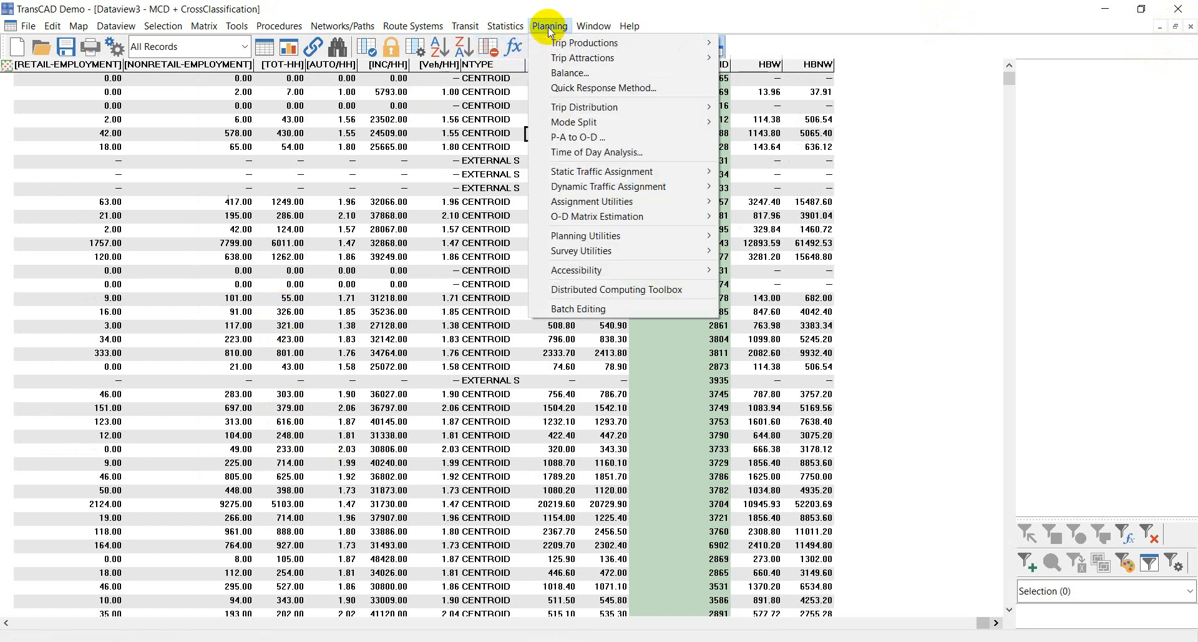
pyautogui.click(578, 74)
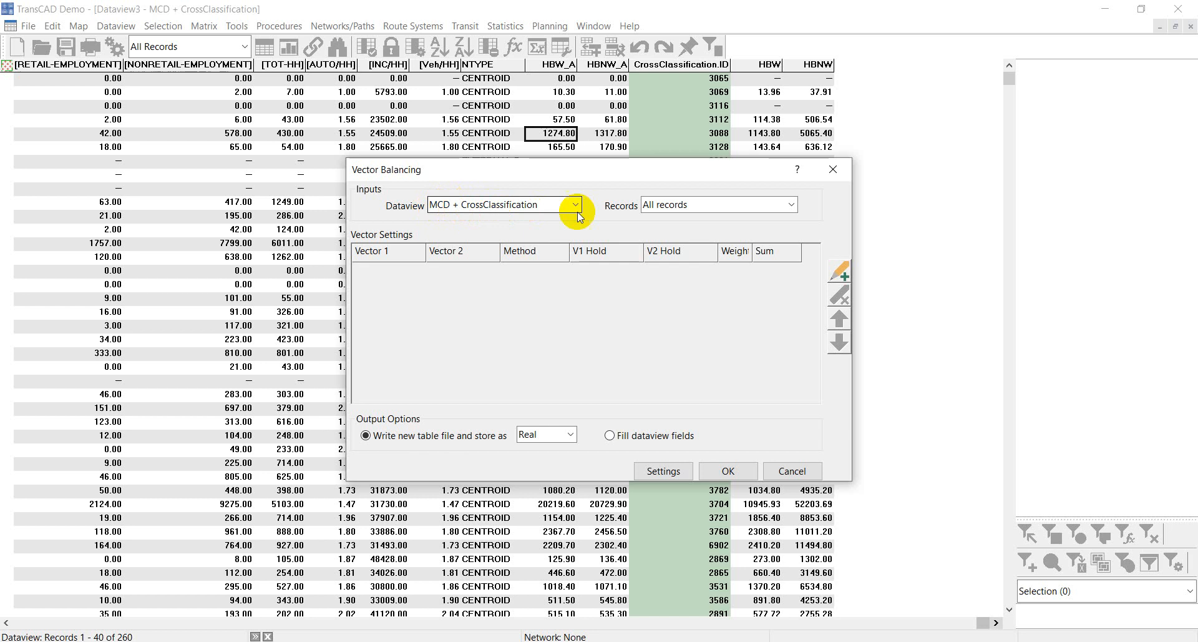
pyautogui.click(842, 271)
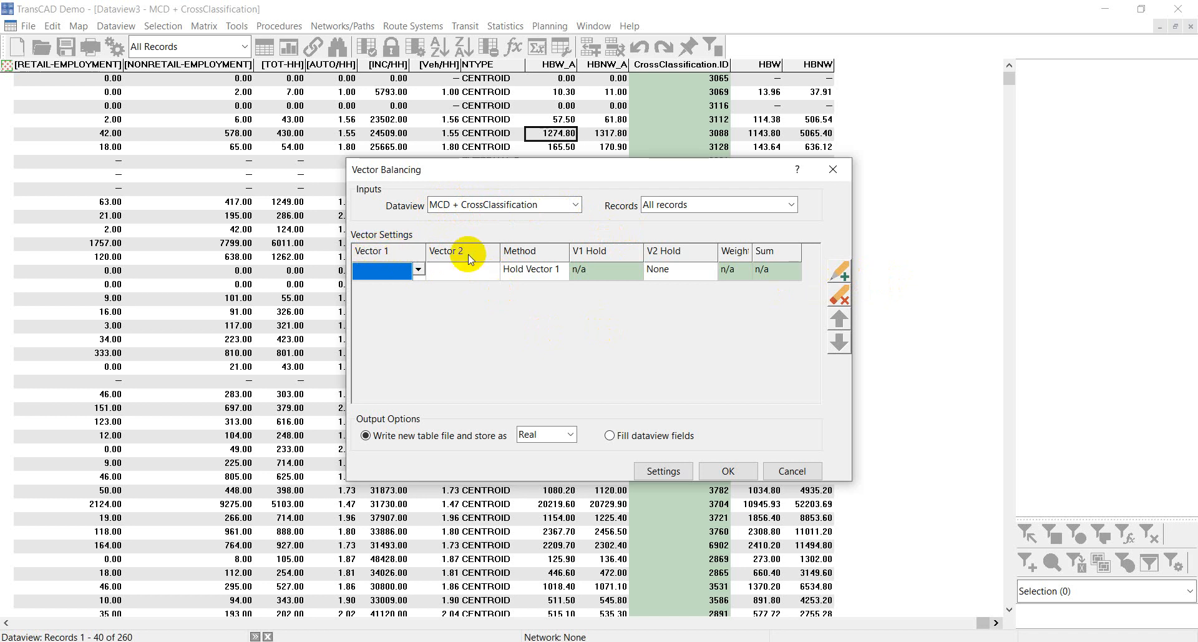
pyautogui.click(419, 269)
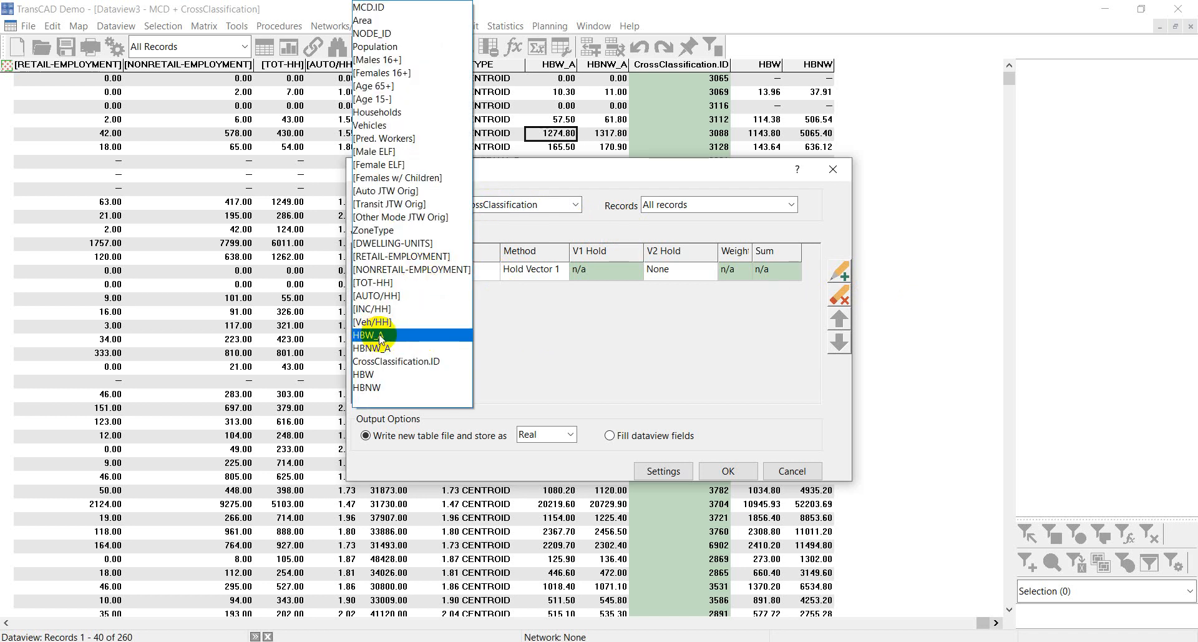
pyautogui.click(383, 341)
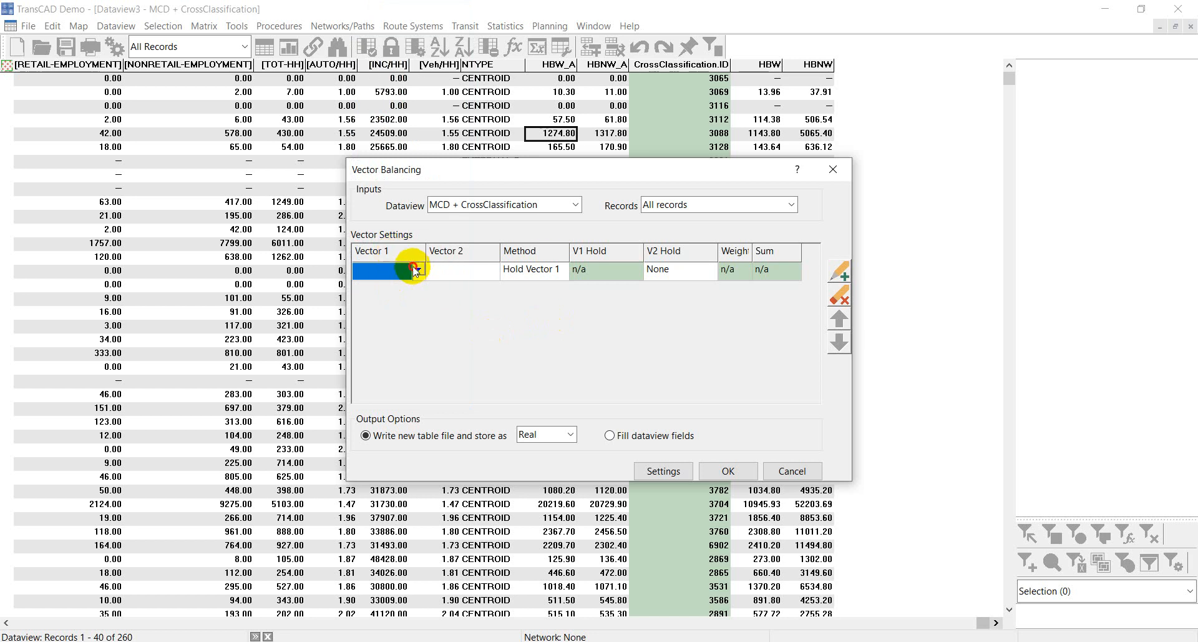
pyautogui.click(419, 269)
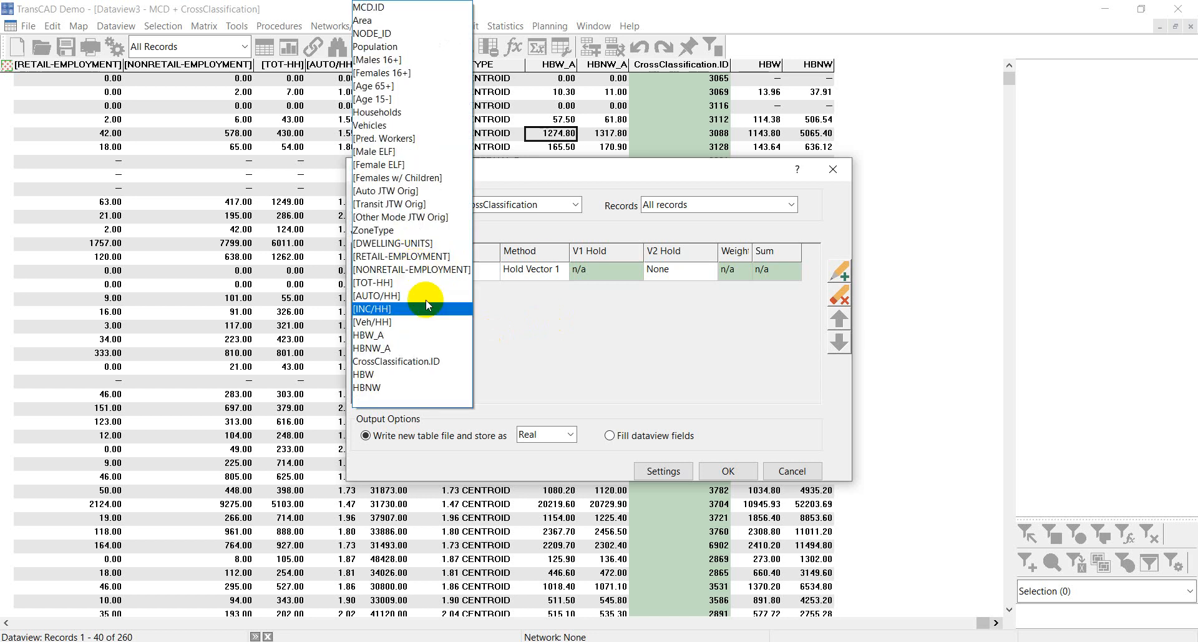
pyautogui.click(368, 338)
# Set HBW as Vector 2 of the HBW_A pair and use the Hold Vector 1 method.
pyautogui.click(484, 271)
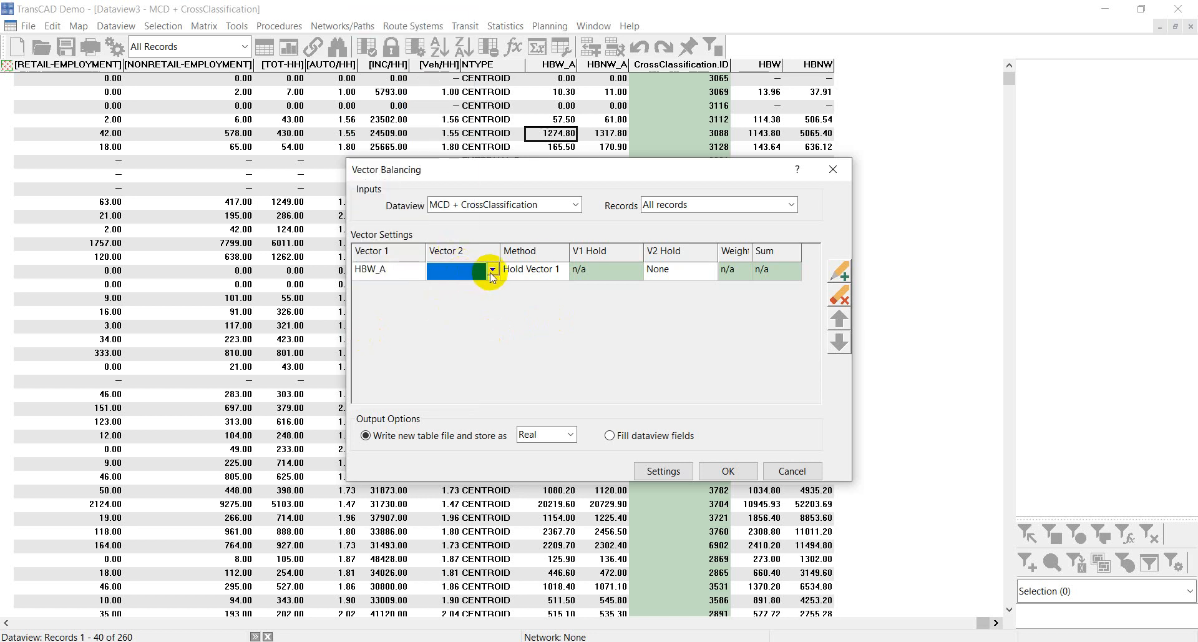
pyautogui.click(492, 271)
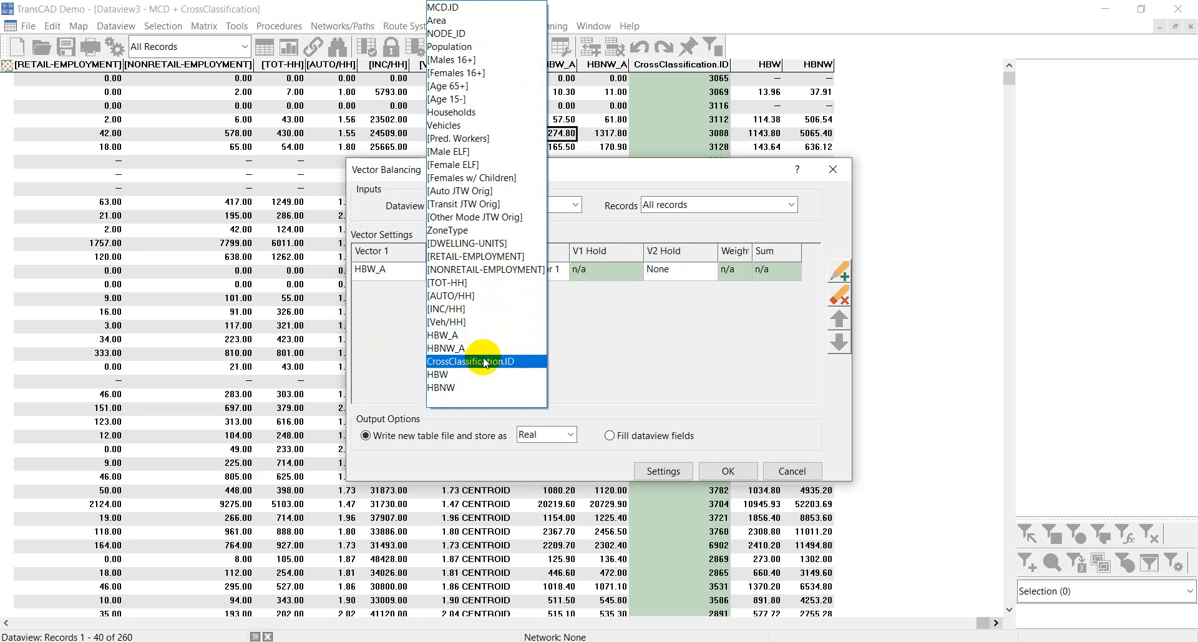
pyautogui.click(451, 377)
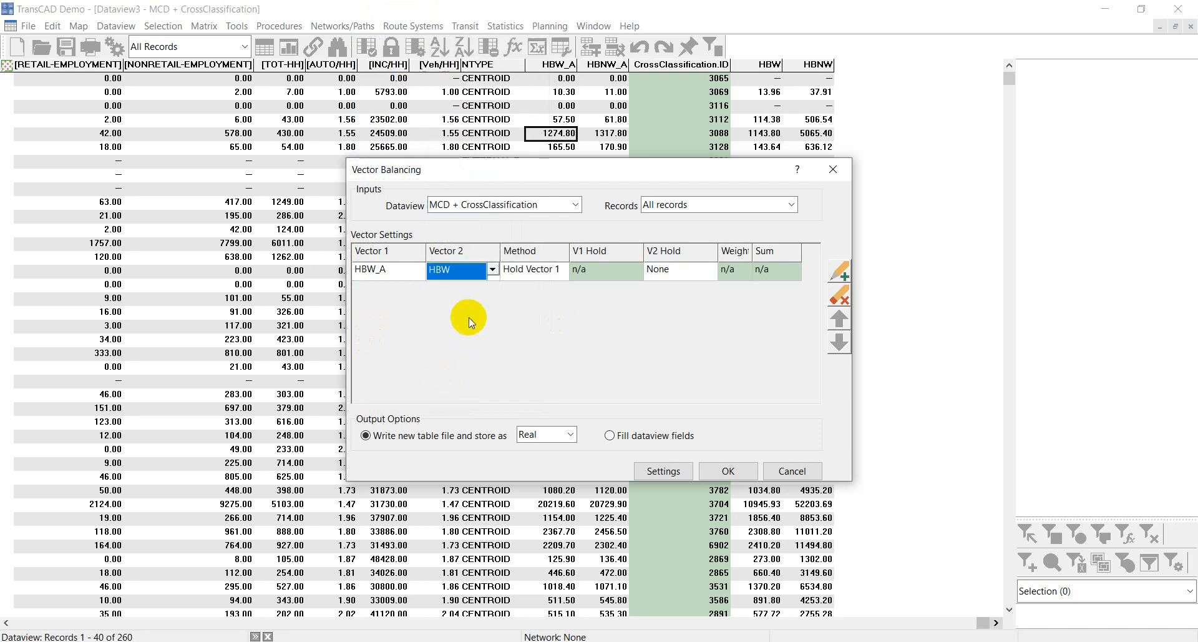
pyautogui.click(538, 275)
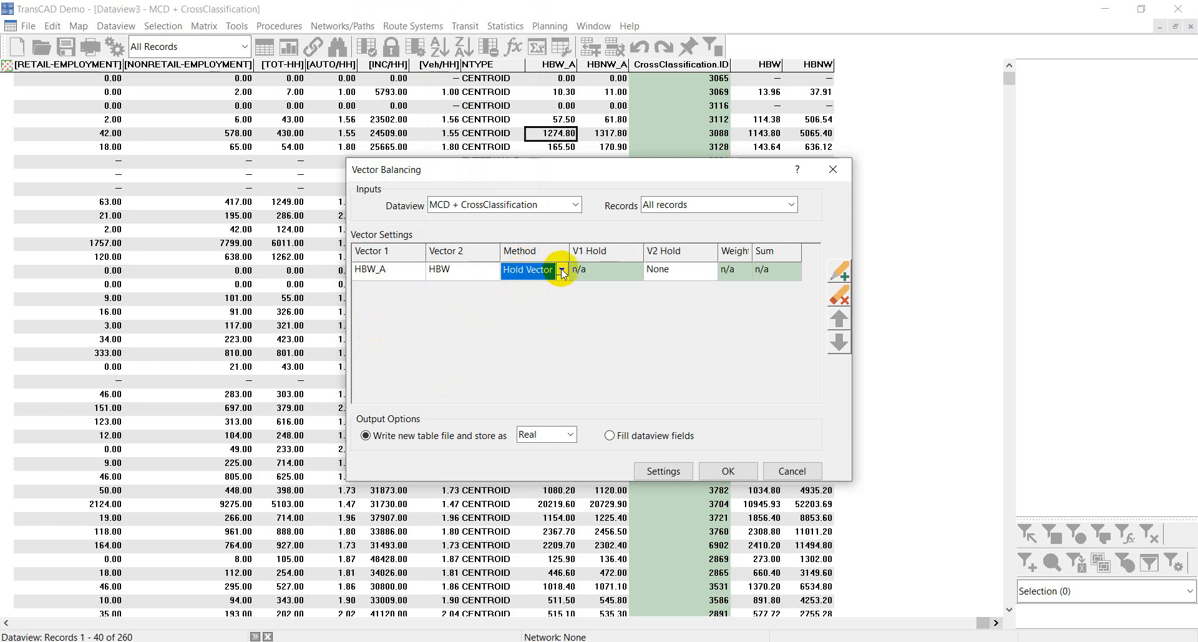
pyautogui.click(562, 272)
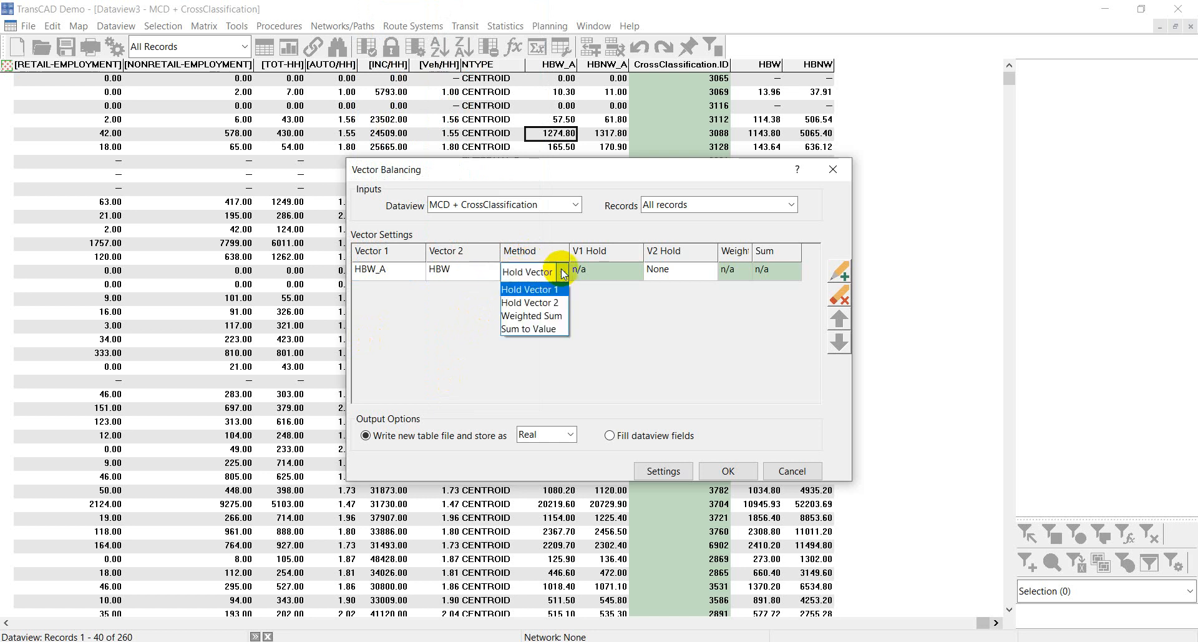
pyautogui.click(522, 290)
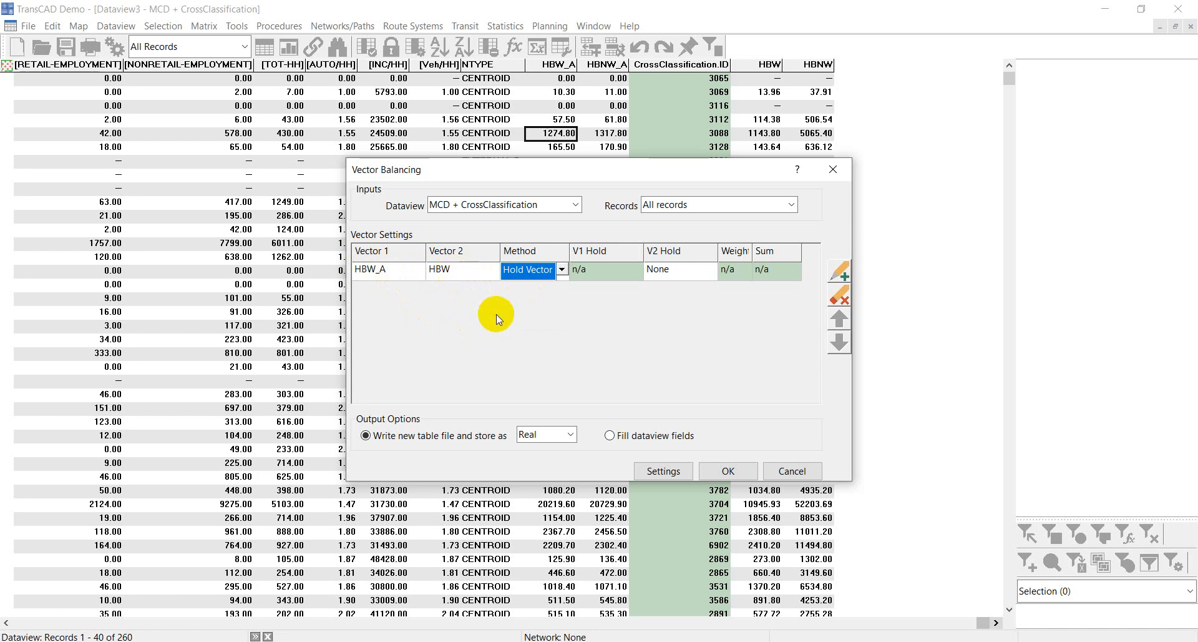
# Add a second balancing pair with HBNW_A as Vector 1, HBNW as Vector 2 and the Hold Vector 2 method.
pyautogui.click(841, 277)
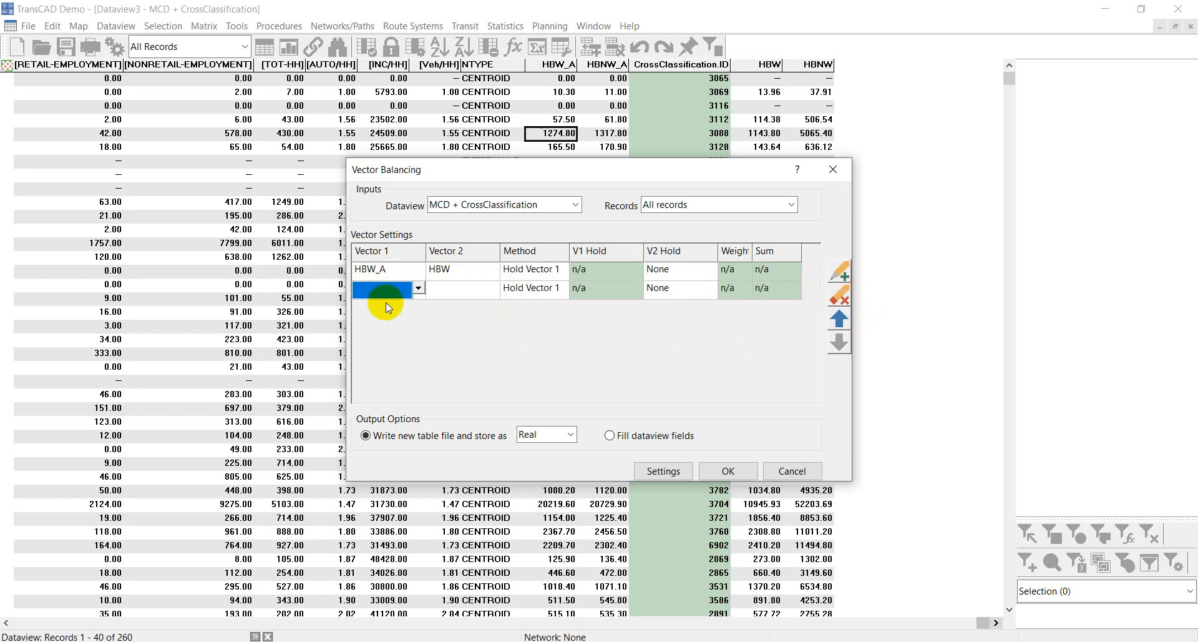
pyautogui.click(418, 289)
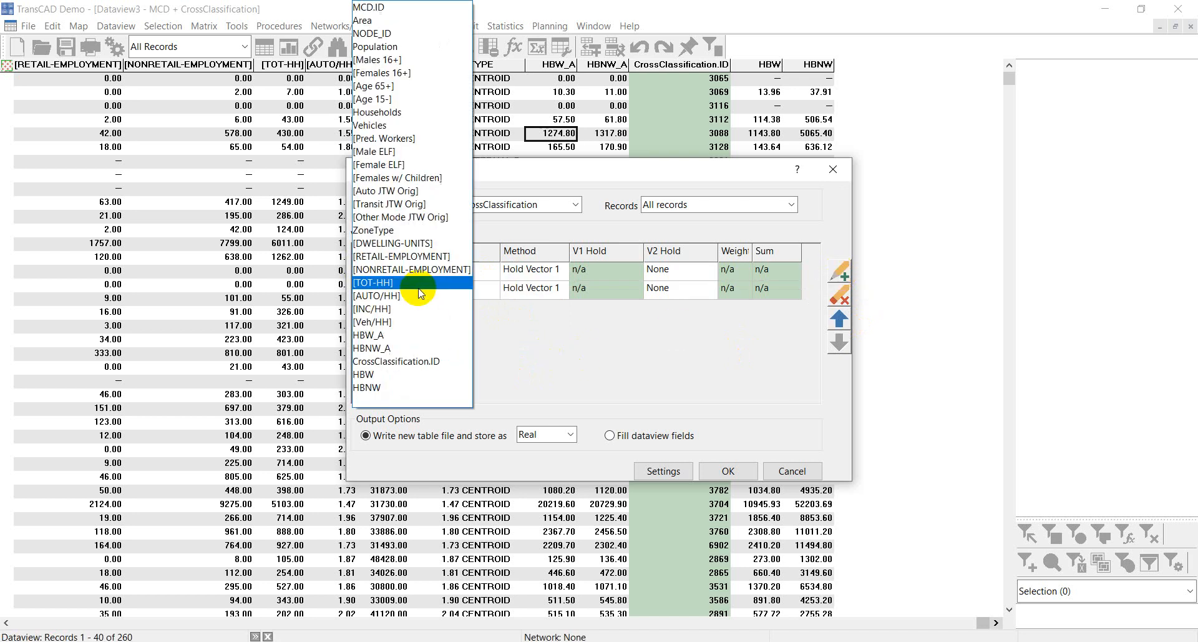
pyautogui.click(386, 354)
pyautogui.click(478, 293)
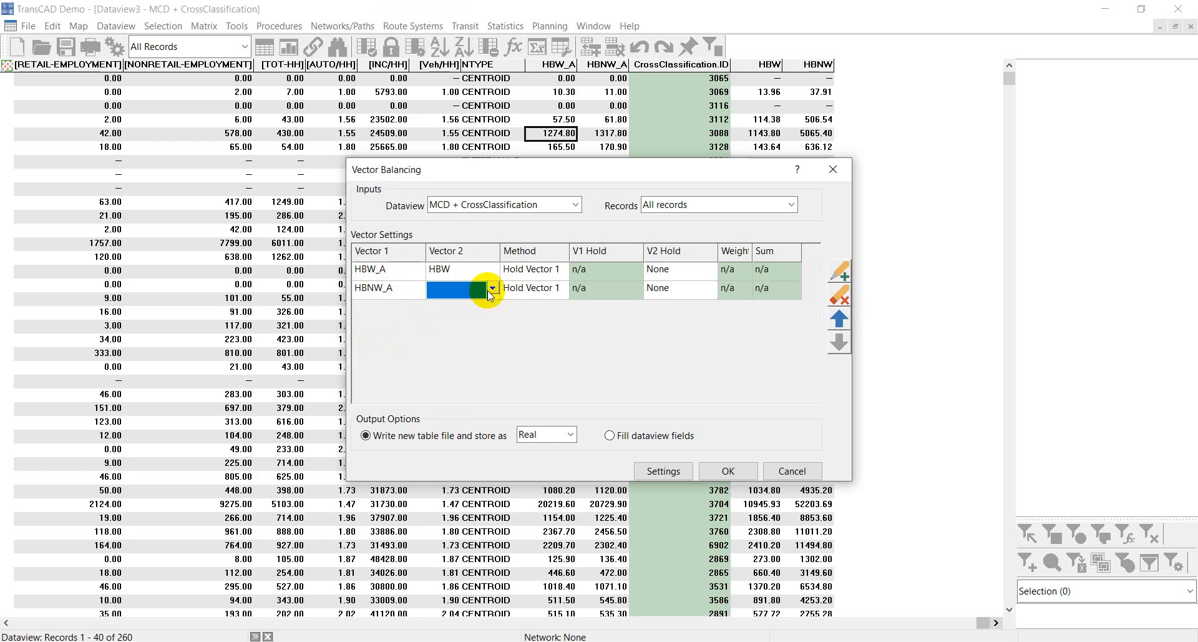
pyautogui.click(493, 288)
pyautogui.click(471, 386)
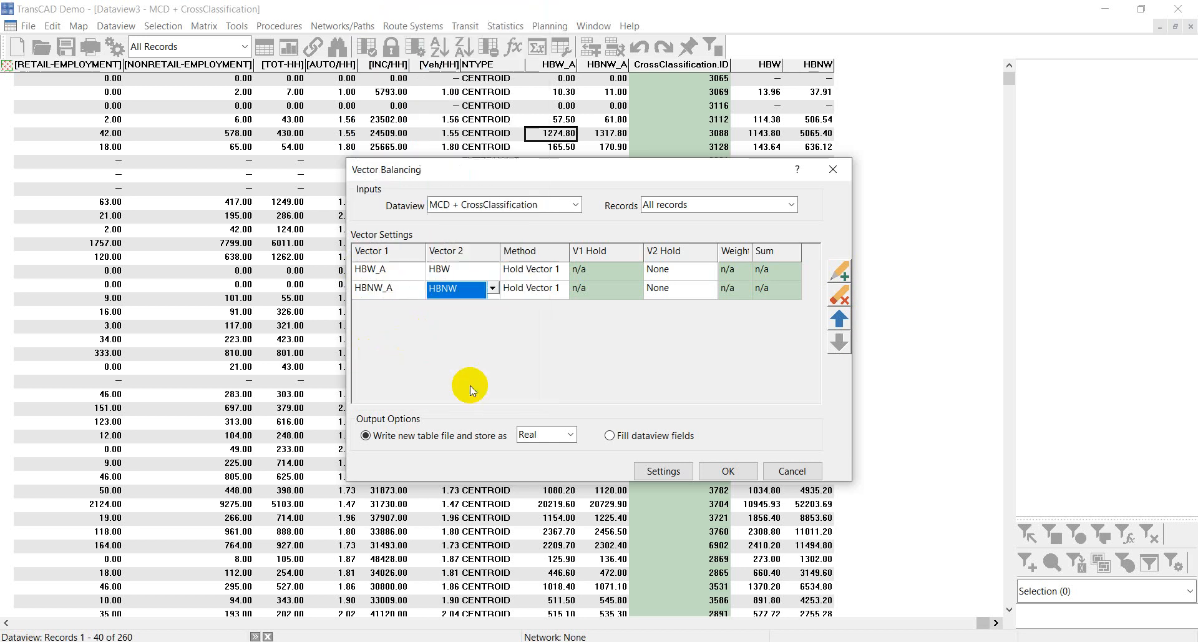
pyautogui.click(542, 289)
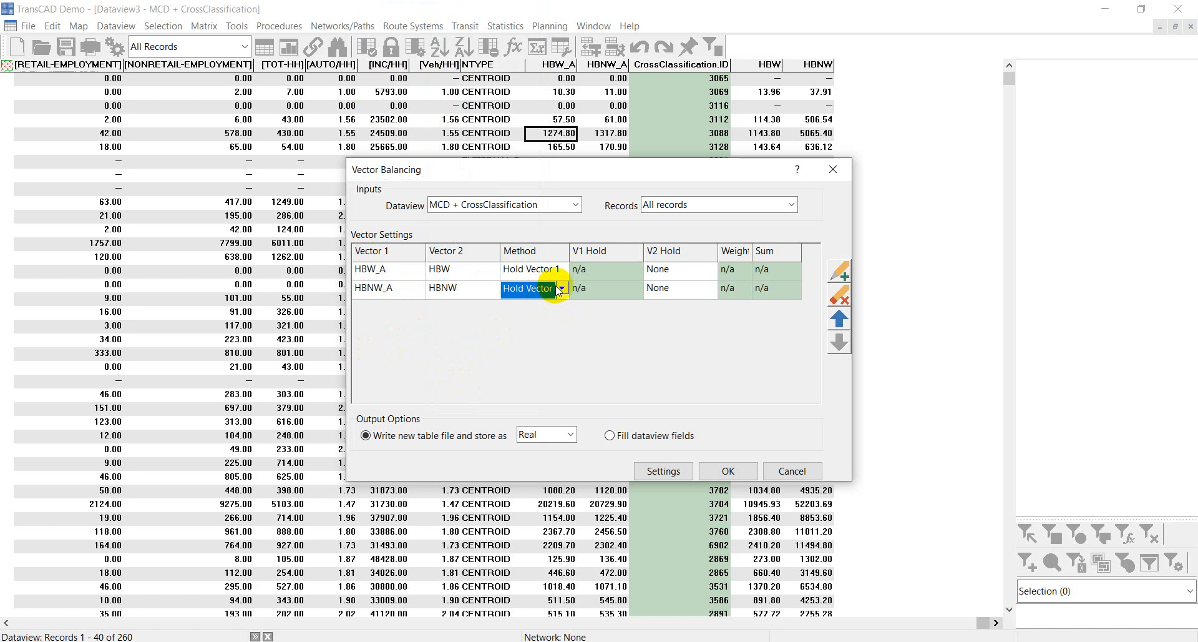
pyautogui.click(560, 290)
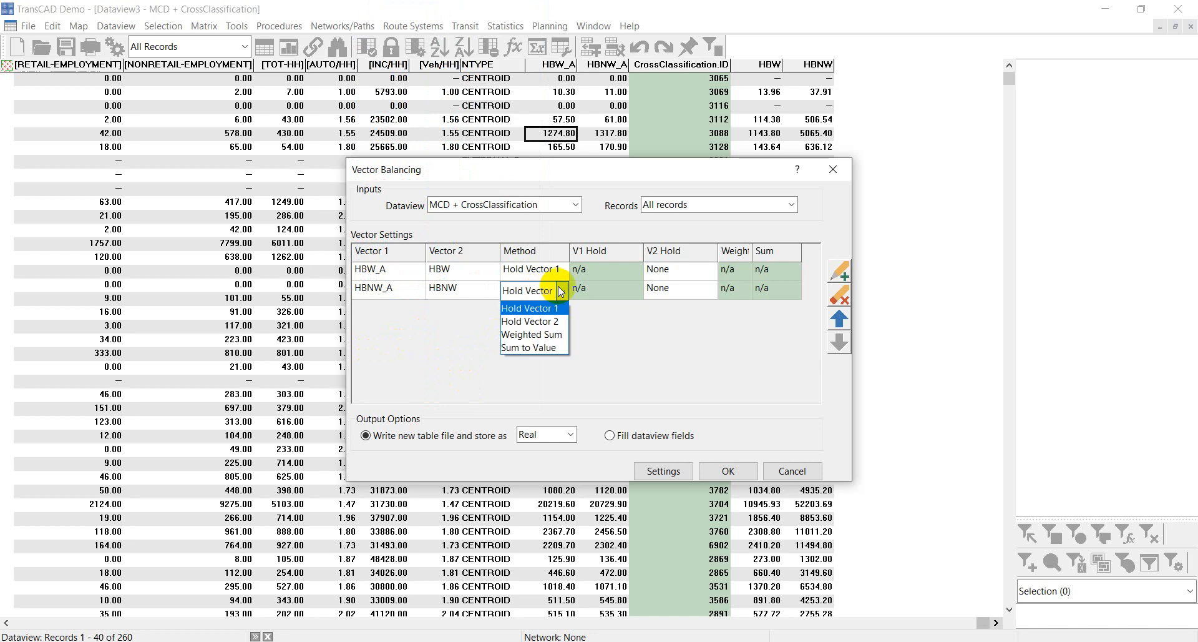
pyautogui.click(523, 323)
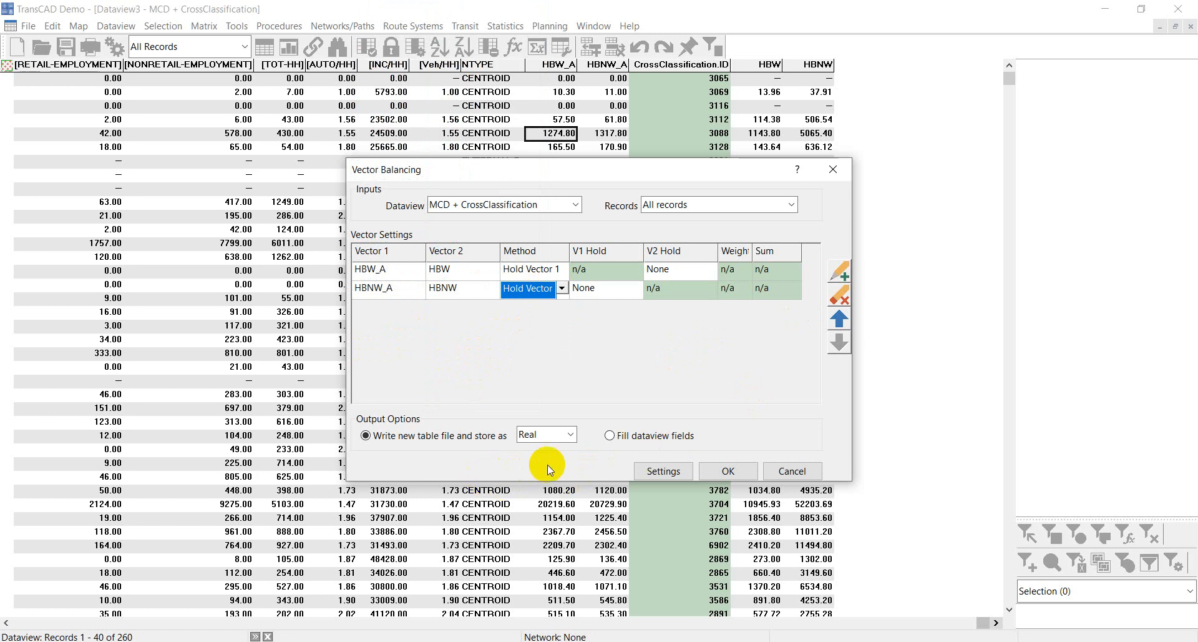
# Run the balancing into the Balance output table, overwriting the existing file, and move the resulting dataview off the MCD + CrossClassification column headings.
pyautogui.click(731, 472)
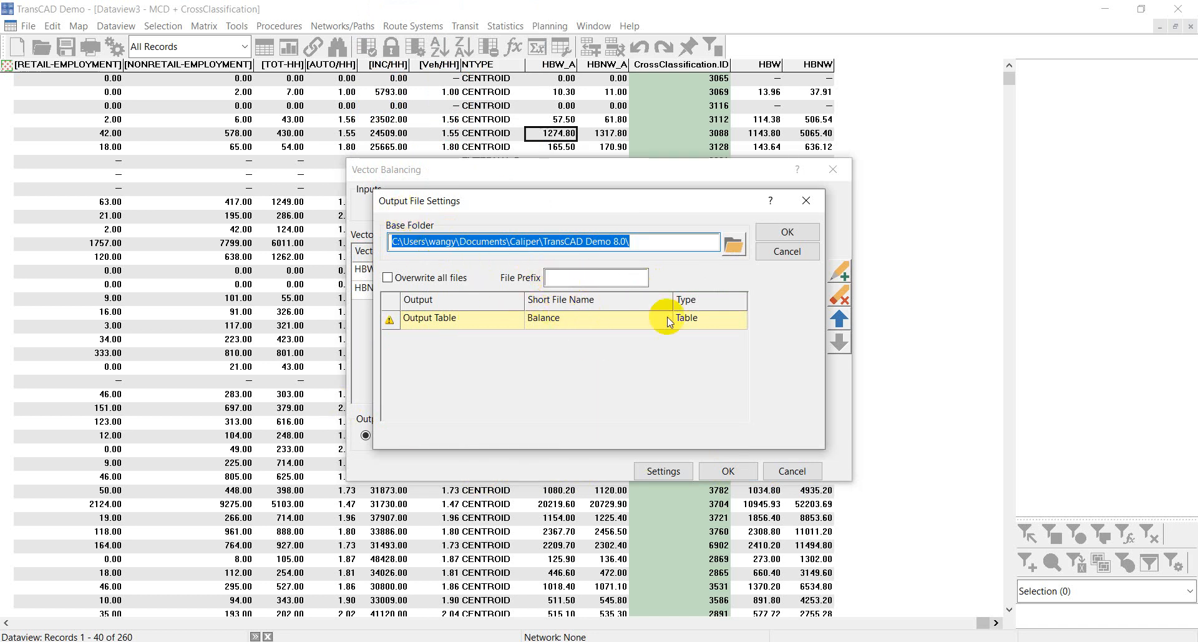
pyautogui.click(783, 234)
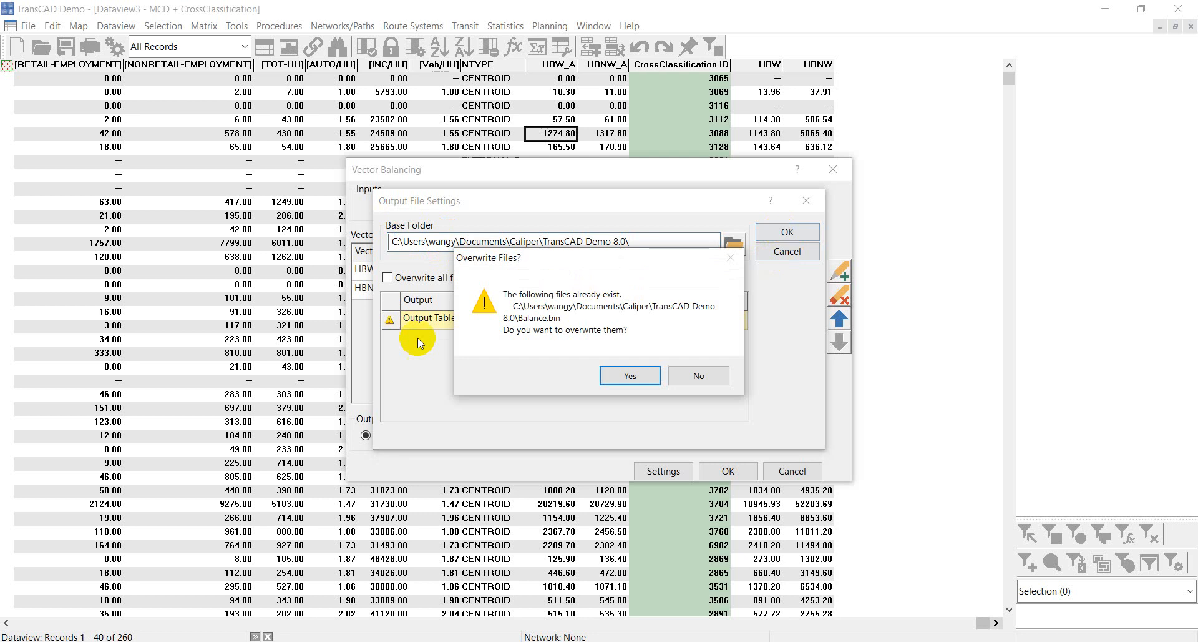
pyautogui.click(626, 375)
pyautogui.click(682, 408)
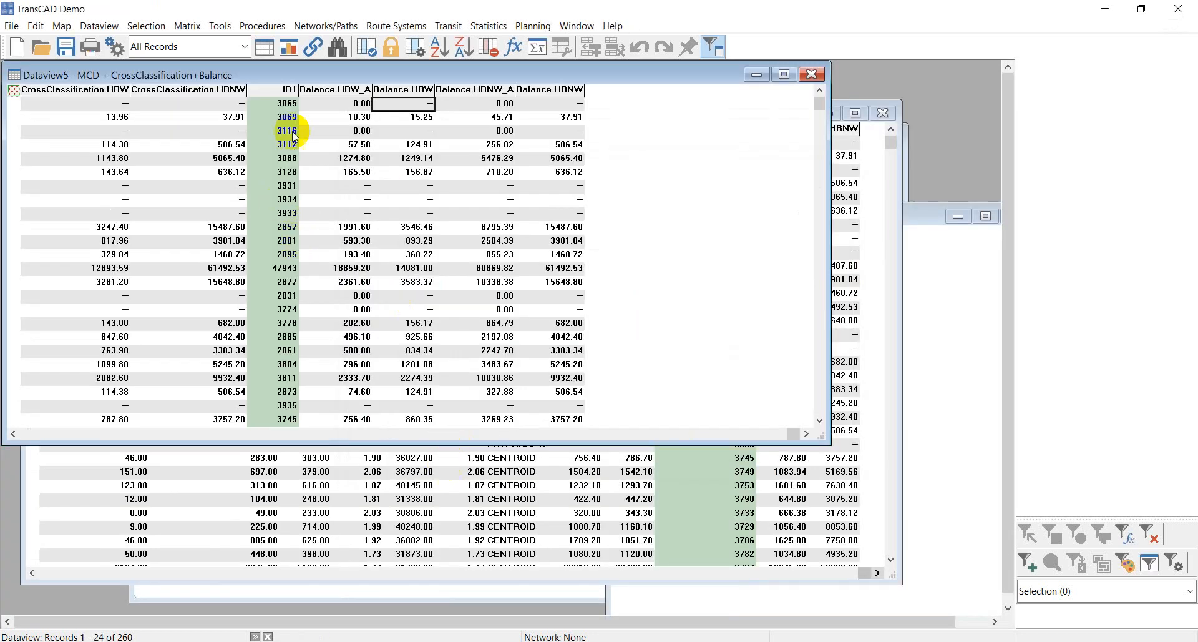
pyautogui.moveTo(286, 71); pyautogui.dragTo(382, 180)
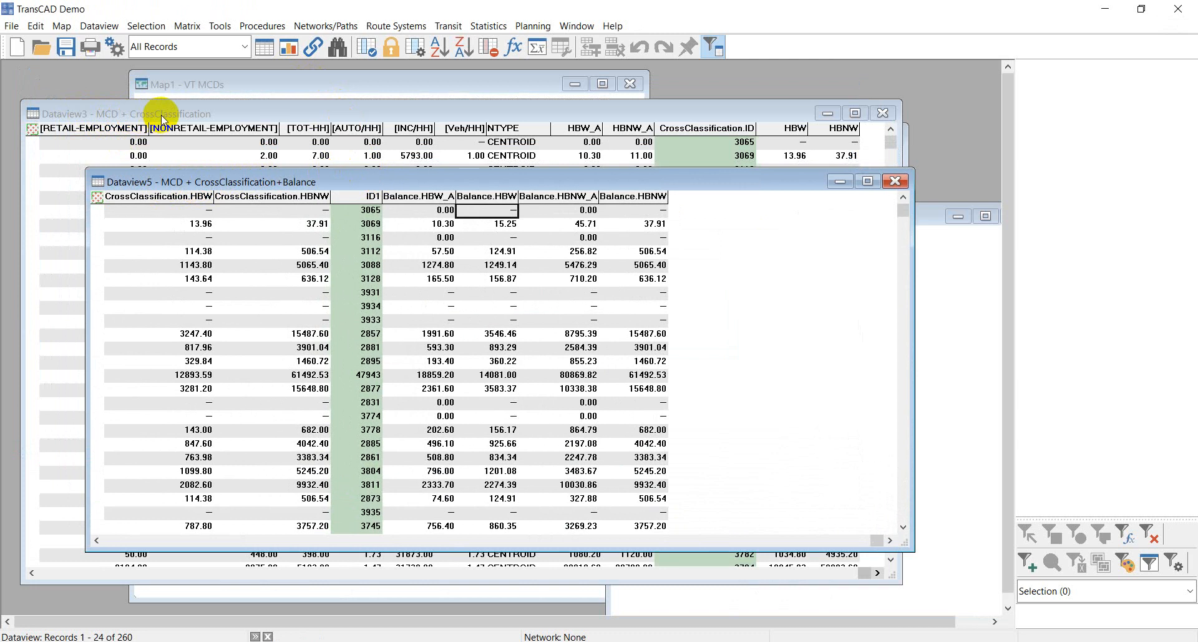
# Highlight the Balance.HBW_A and MCD.HBW_A columns together to compare the balanced HBW attractions with the original ones.
pyautogui.moveTo(235, 185); pyautogui.dragTo(286, 183)
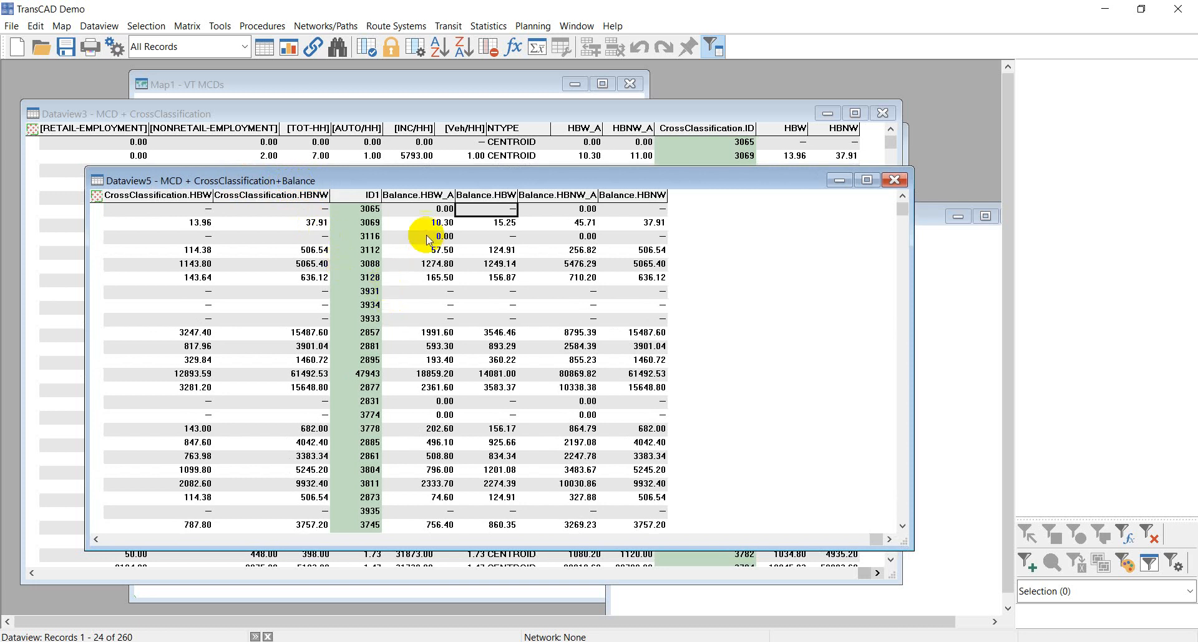
pyautogui.click(420, 195)
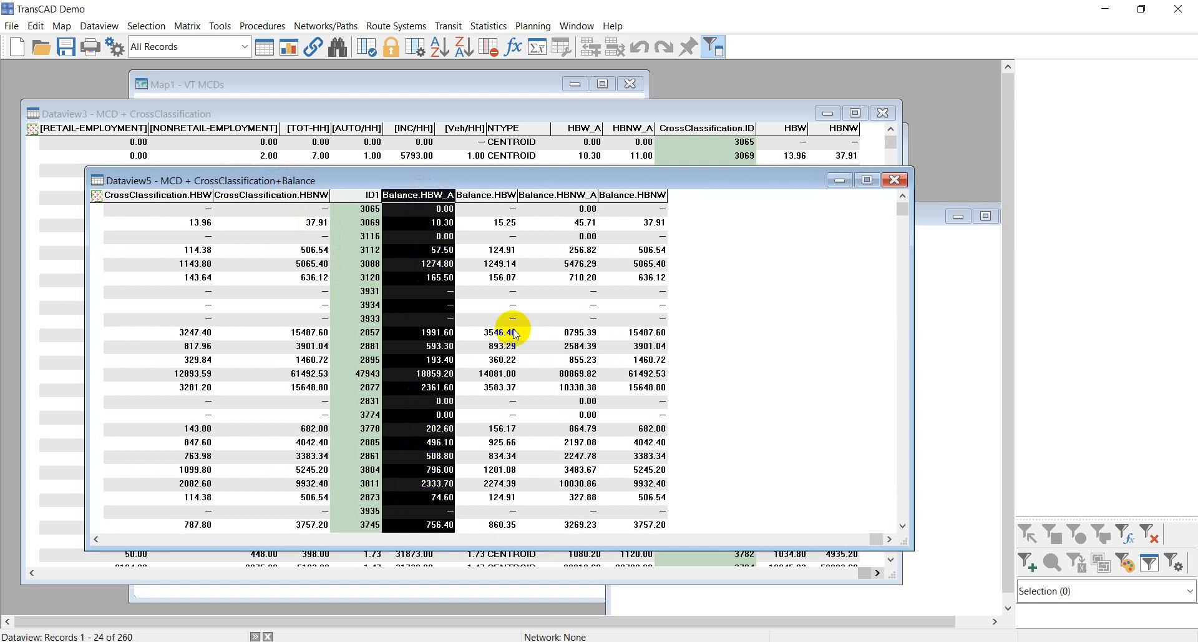
pyautogui.click(97, 538)
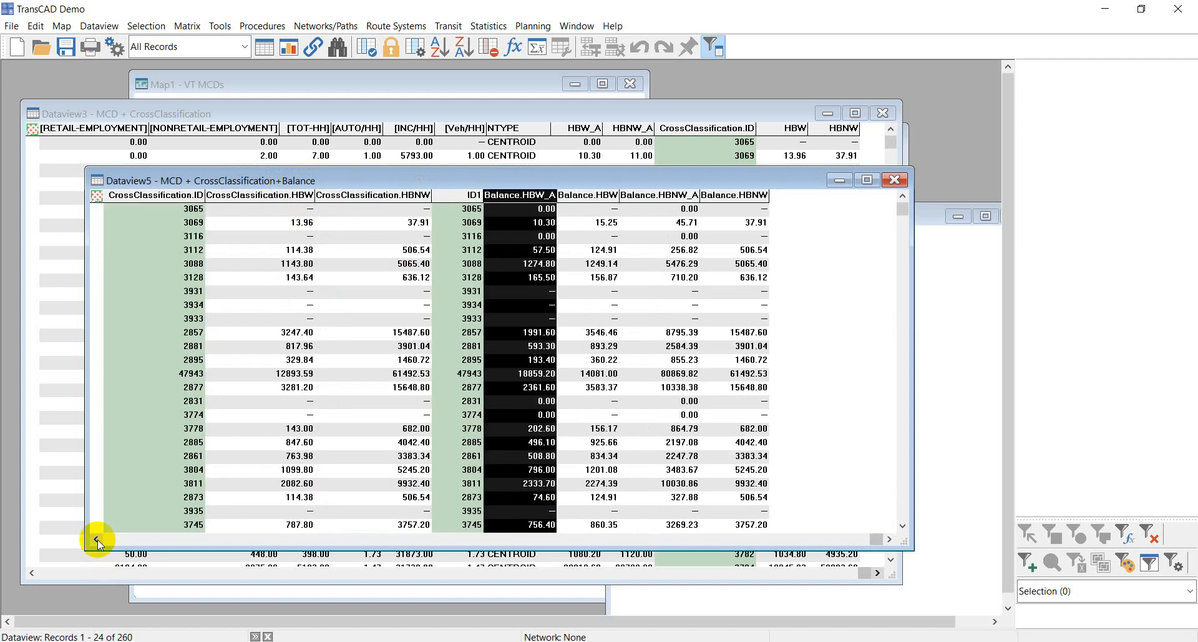
pyautogui.click(96, 538)
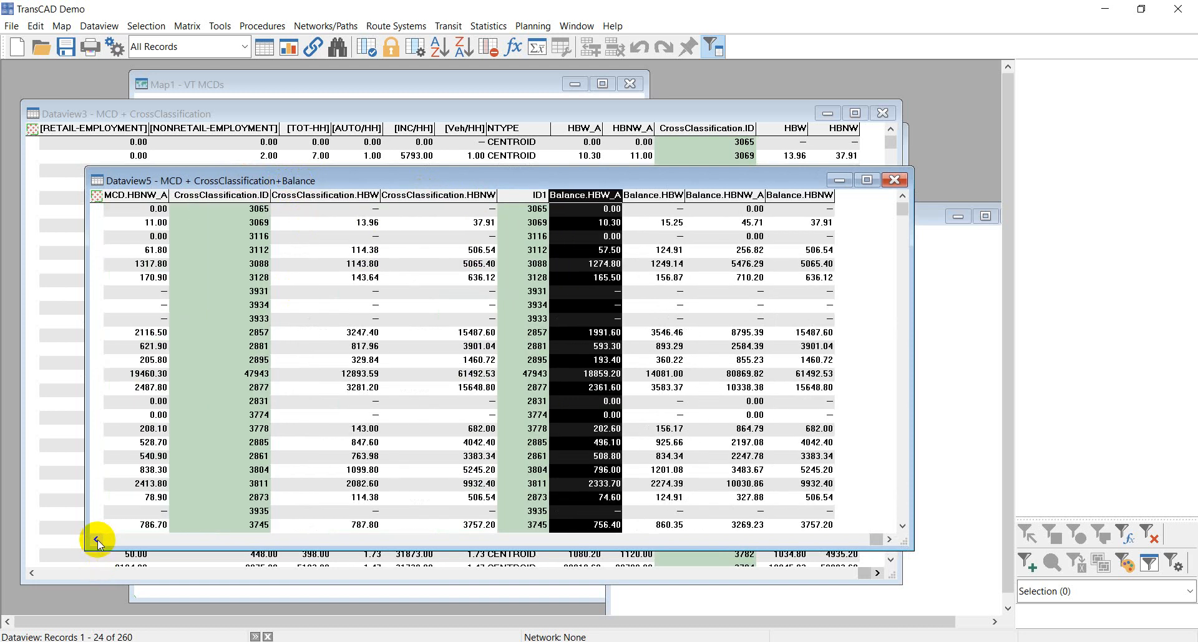
pyautogui.click(97, 538)
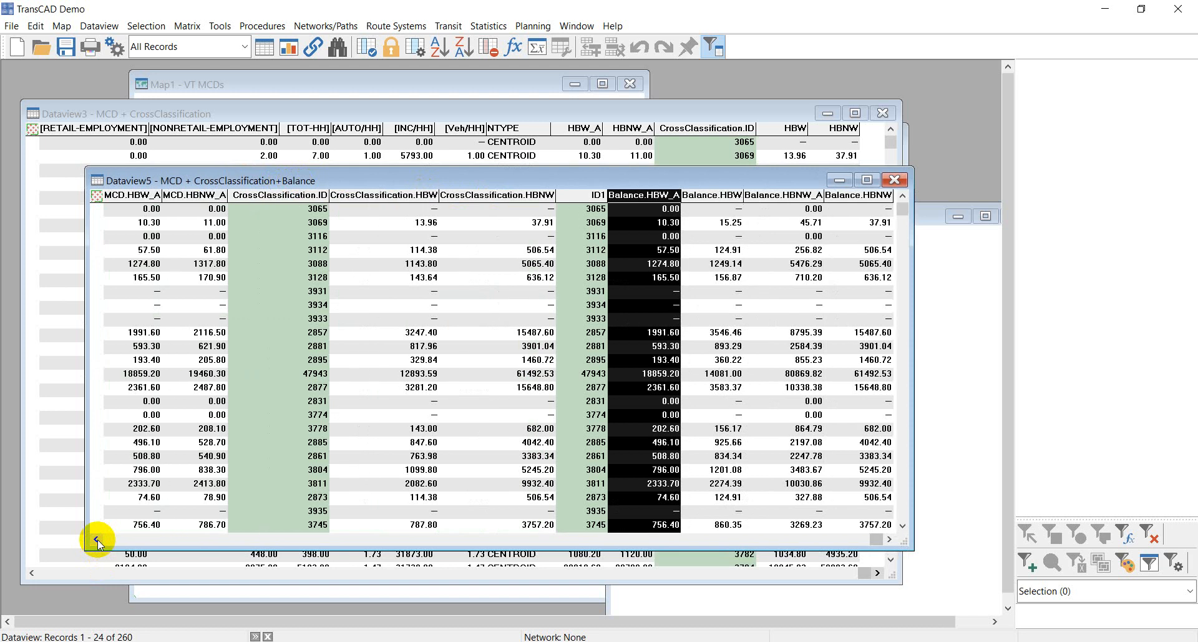
pyautogui.click(97, 539)
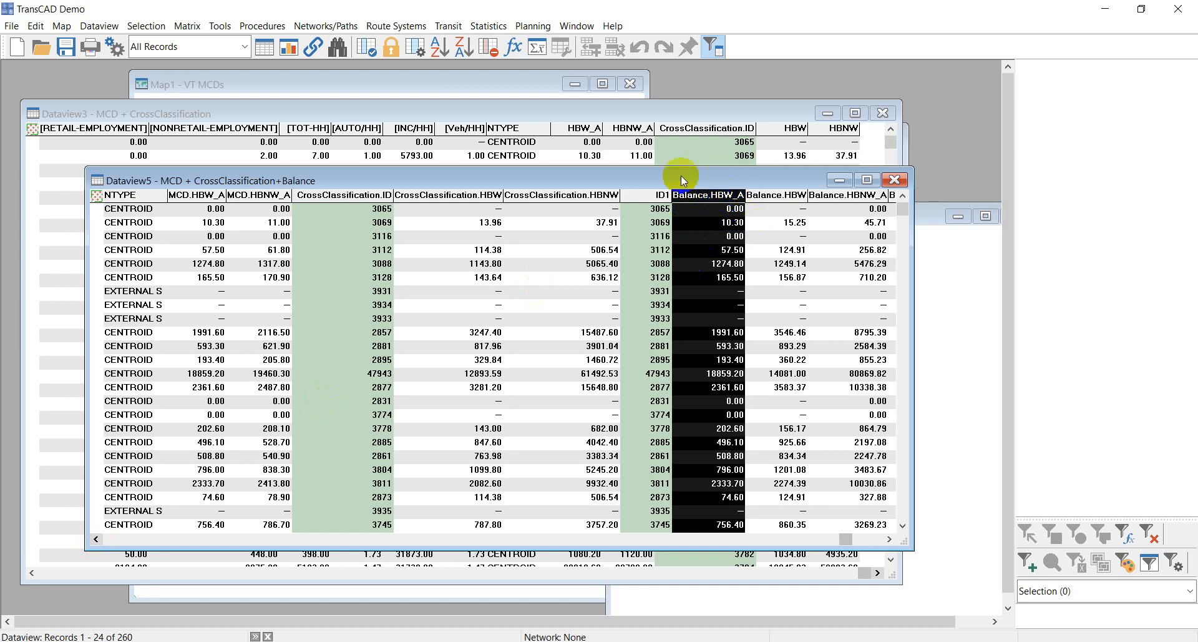
pyautogui.keyDown('ctrl'); pyautogui.click(187, 197); pyautogui.keyUp('ctrl')
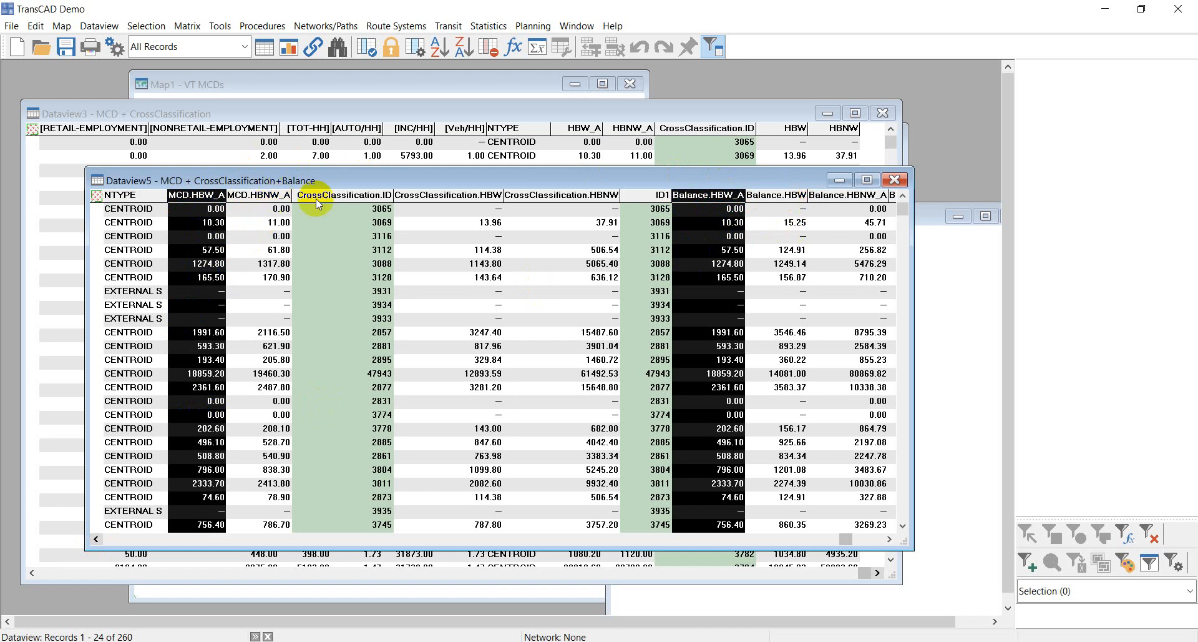
# Review Balance.HBW, Balance.HBNW_A and Balance.HBNW individually, and highlight all four balanced columns from Balance.HBW_A to Balance.HBNW.
pyautogui.click(785, 195)
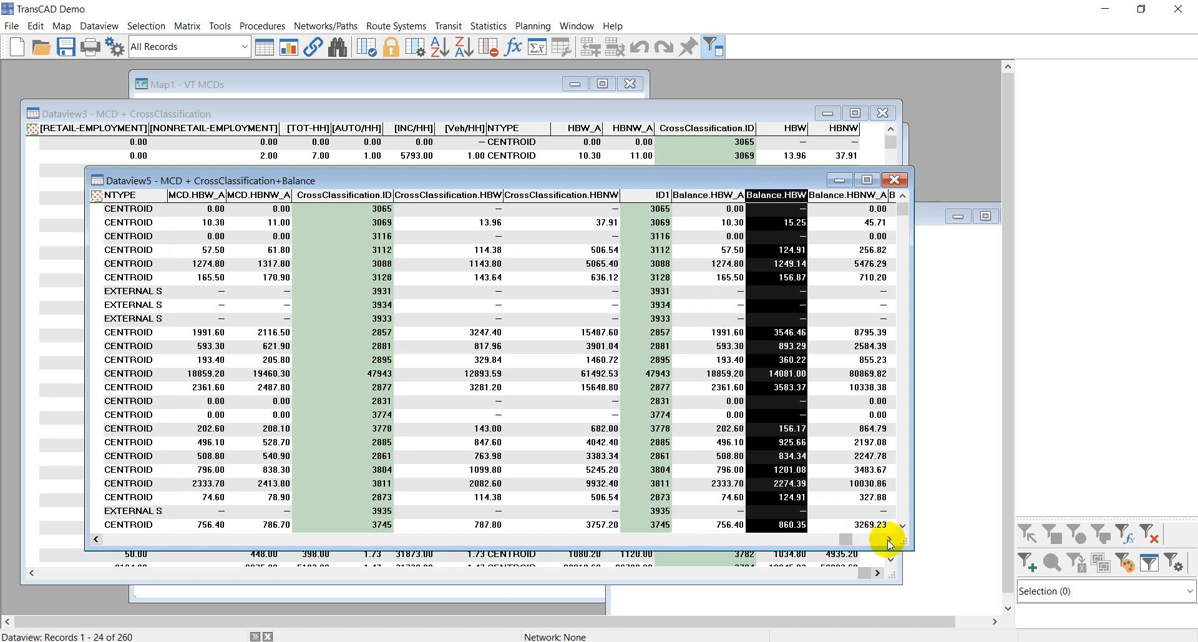
pyautogui.click(889, 541)
pyautogui.click(801, 197)
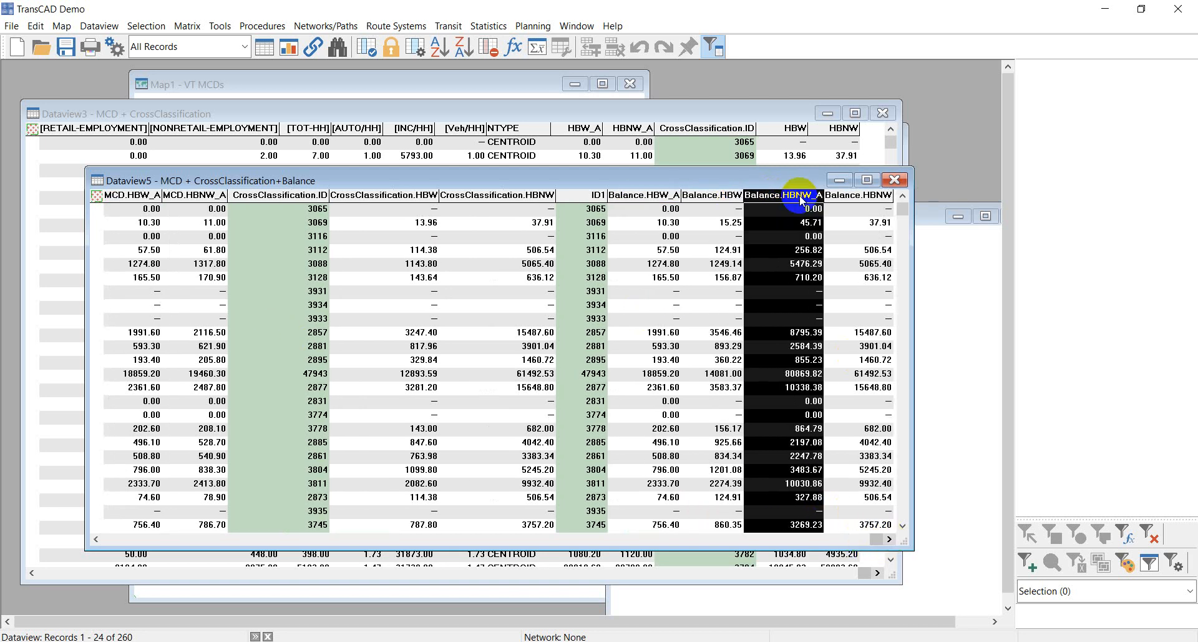
pyautogui.click(860, 195)
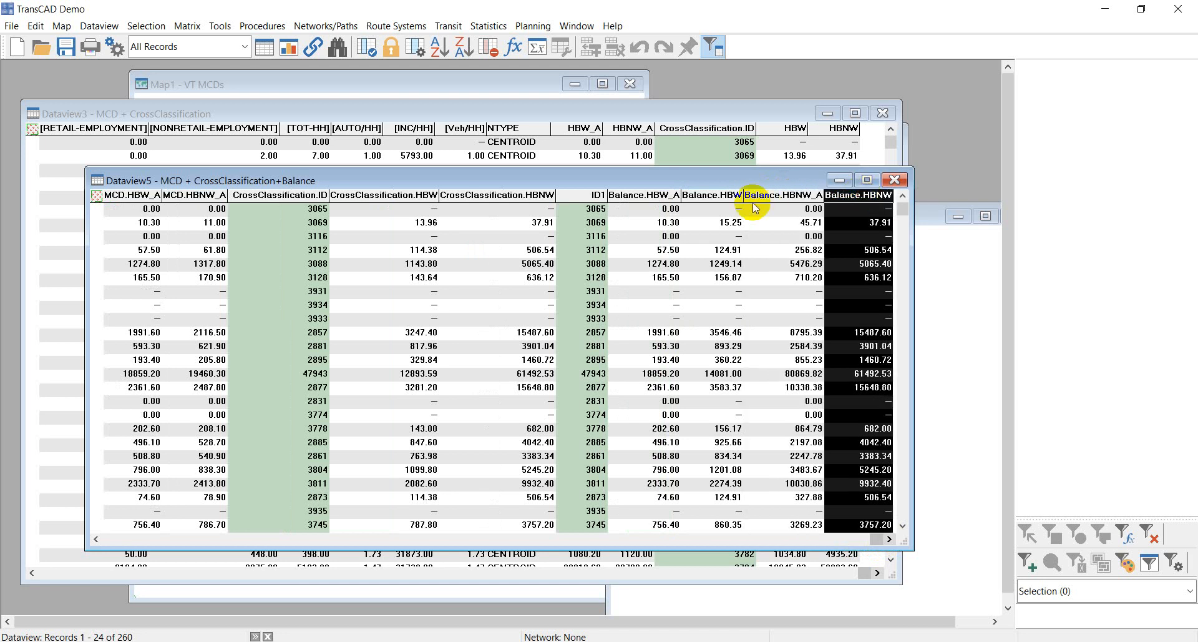
pyautogui.click(653, 195)
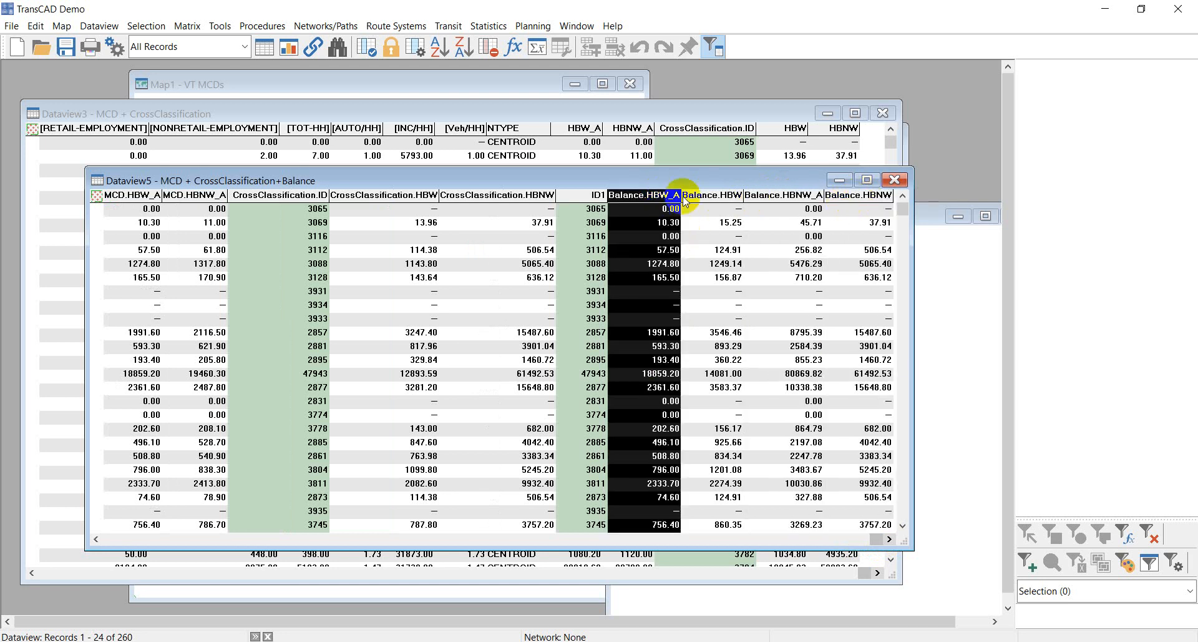
pyautogui.keyDown('shift'); pyautogui.click(724, 196); pyautogui.keyUp('shift')
pyautogui.keyDown('shift'); pyautogui.click(782, 195); pyautogui.keyUp('shift')
pyautogui.keyDown('shift'); pyautogui.click(856, 195); pyautogui.keyUp('shift')
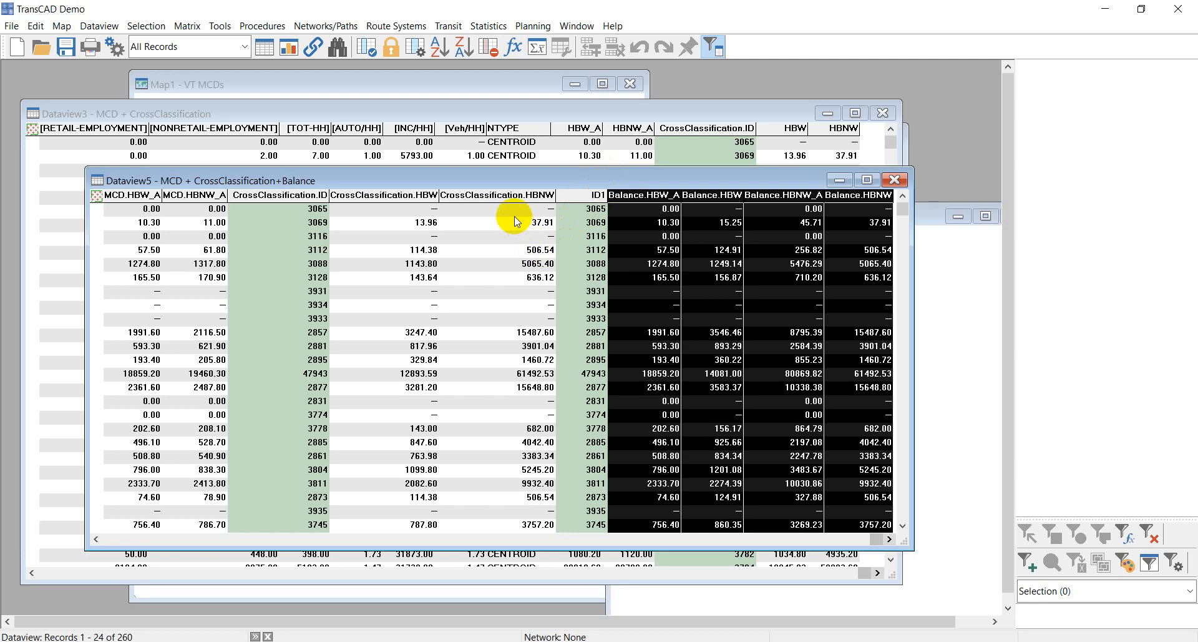
# Compute field statistics for the MCD + CrossClassification+Balance dataview and compare the sums of the balanced HBW and HBNW production and attraction fields.
pyautogui.moveTo(525, 179); pyautogui.dragTo(528, 160)
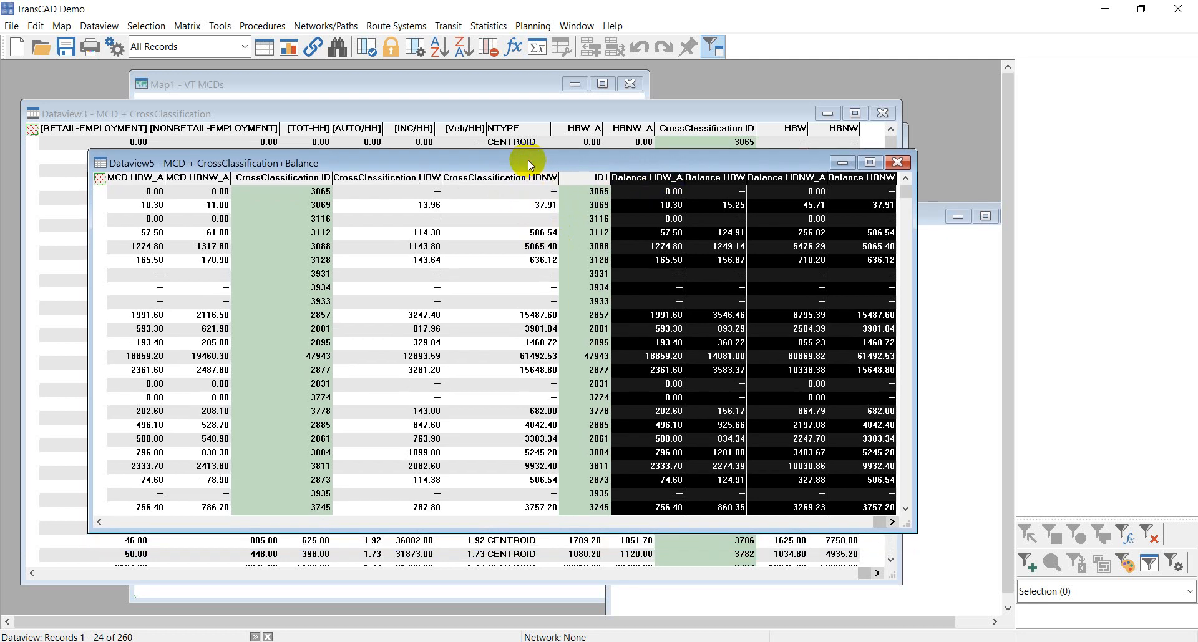
pyautogui.click(538, 50)
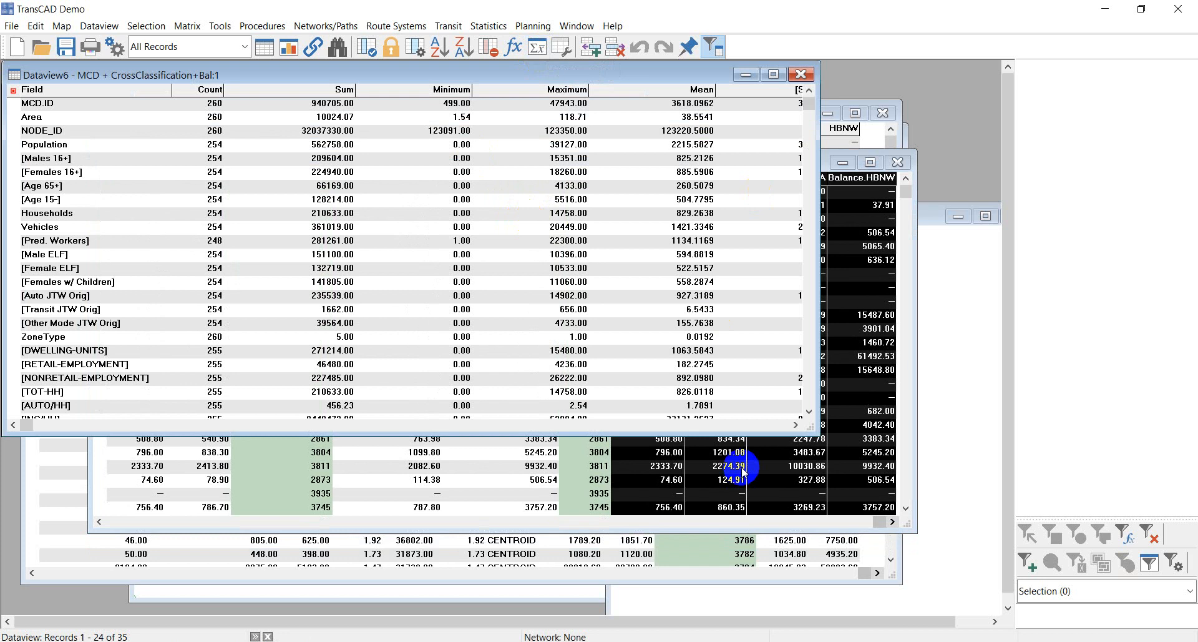
pyautogui.moveTo(750, 435); pyautogui.dragTo(744, 553)
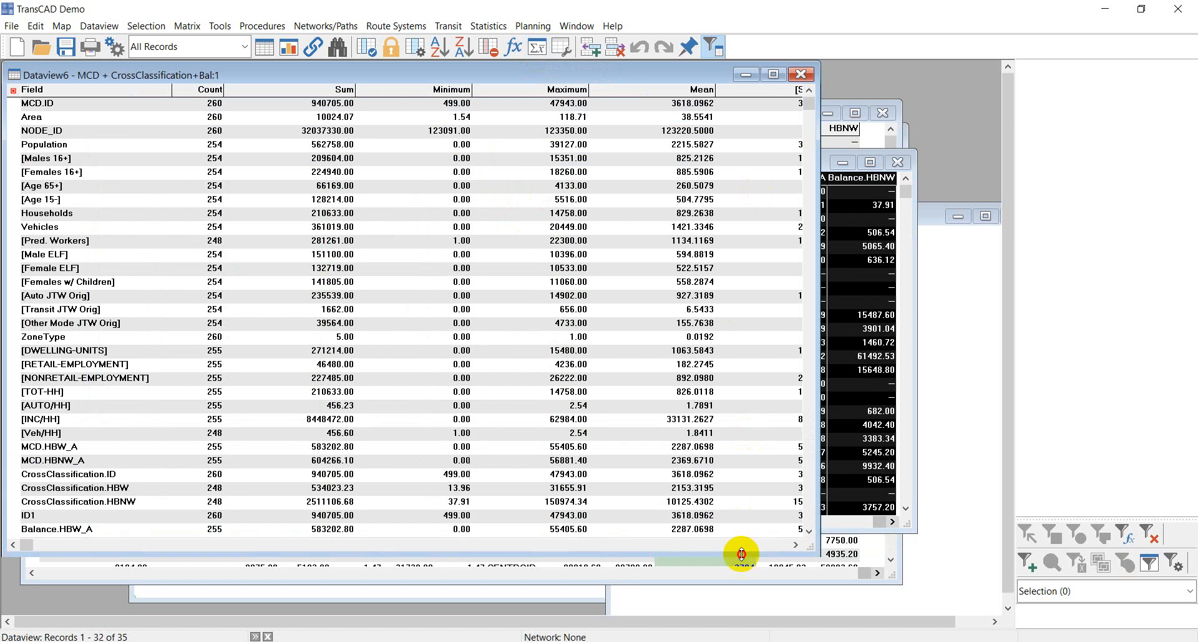
pyautogui.click(340, 91)
pyautogui.scroll(-3, 238, 374)
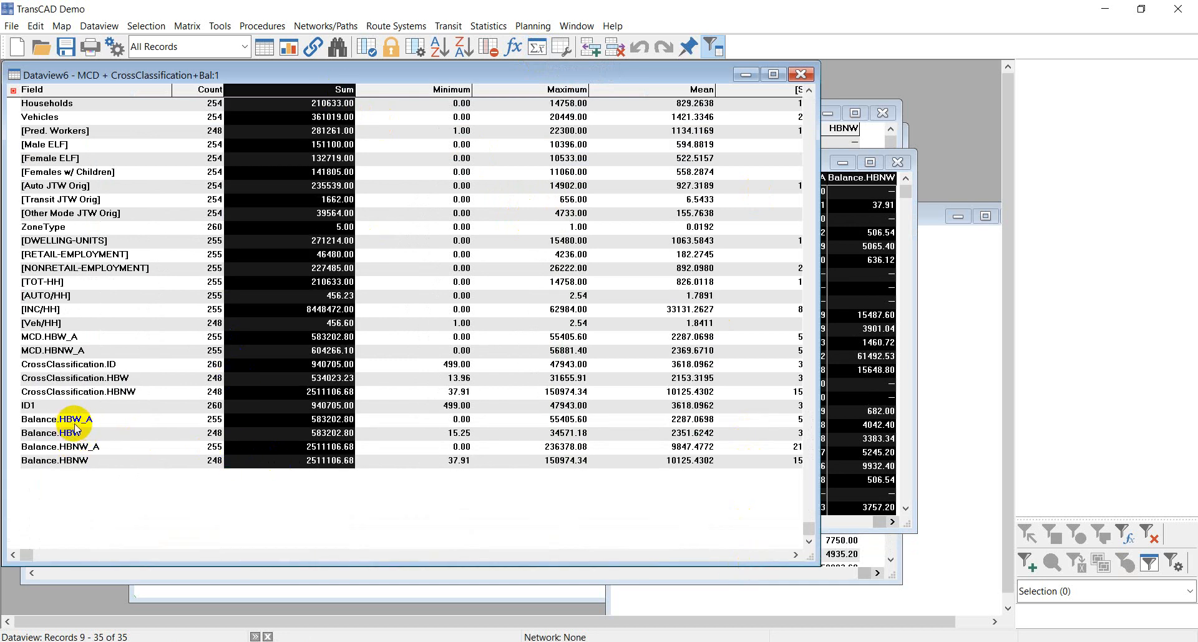
pyautogui.click(290, 421)
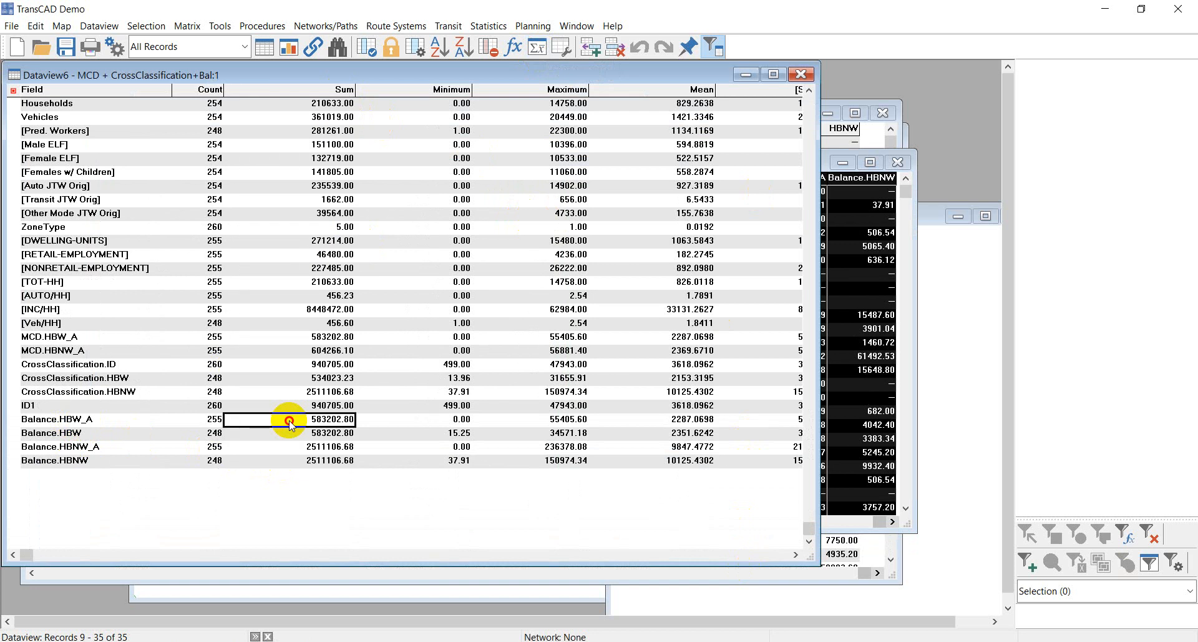
pyautogui.moveTo(289, 423); pyautogui.dragTo(299, 435)
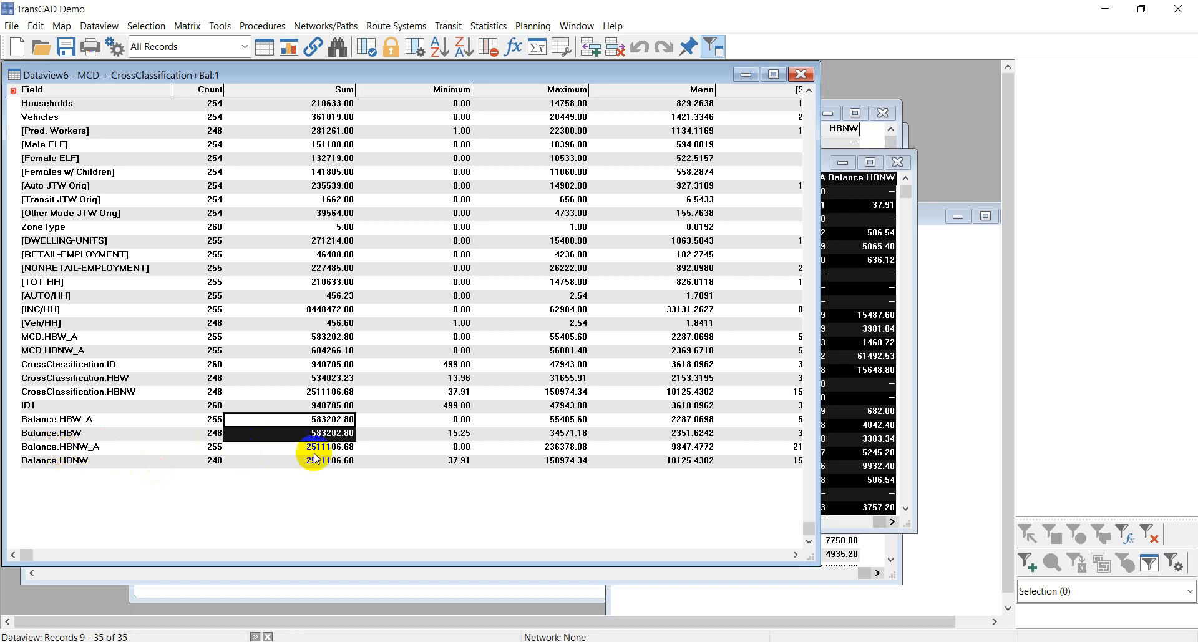
pyautogui.moveTo(315, 447); pyautogui.dragTo(262, 481)
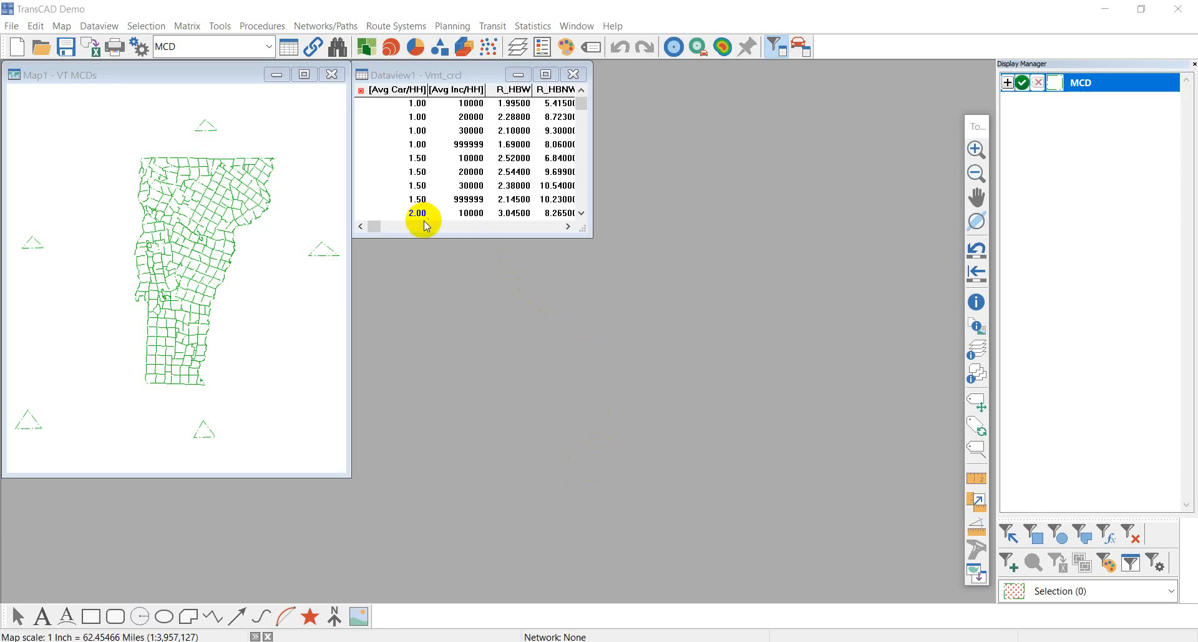
# Activate the Vmt_crcl dataview and enlarge it to show all the trip rate records.
pyautogui.click(461, 78)
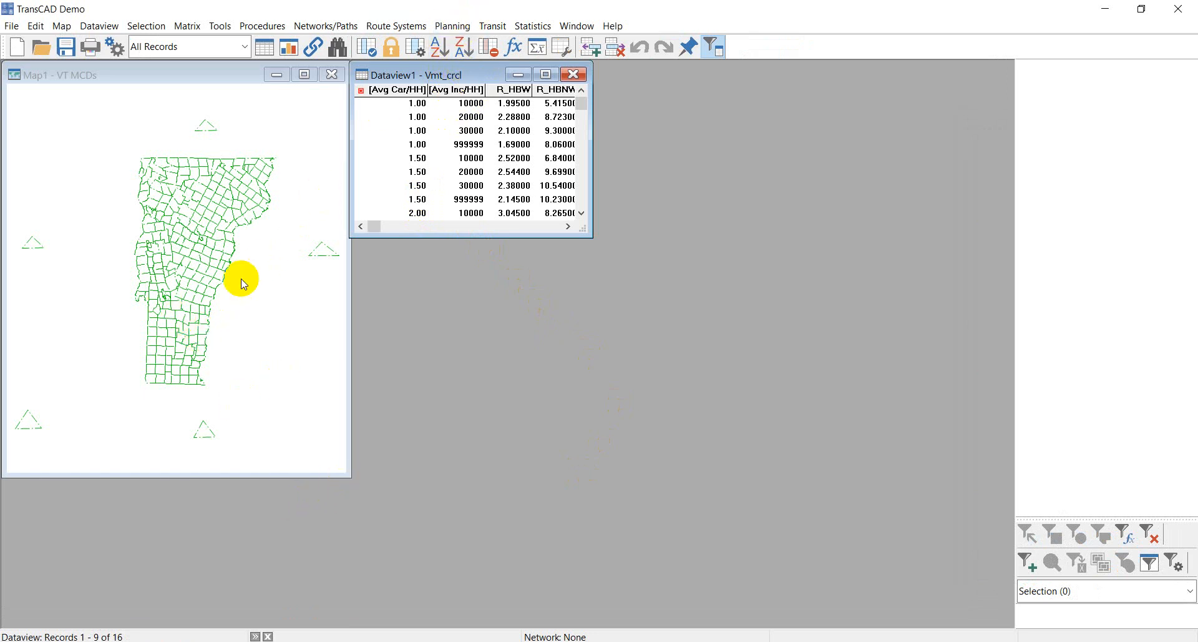
pyautogui.moveTo(526, 236); pyautogui.dragTo(527, 378)
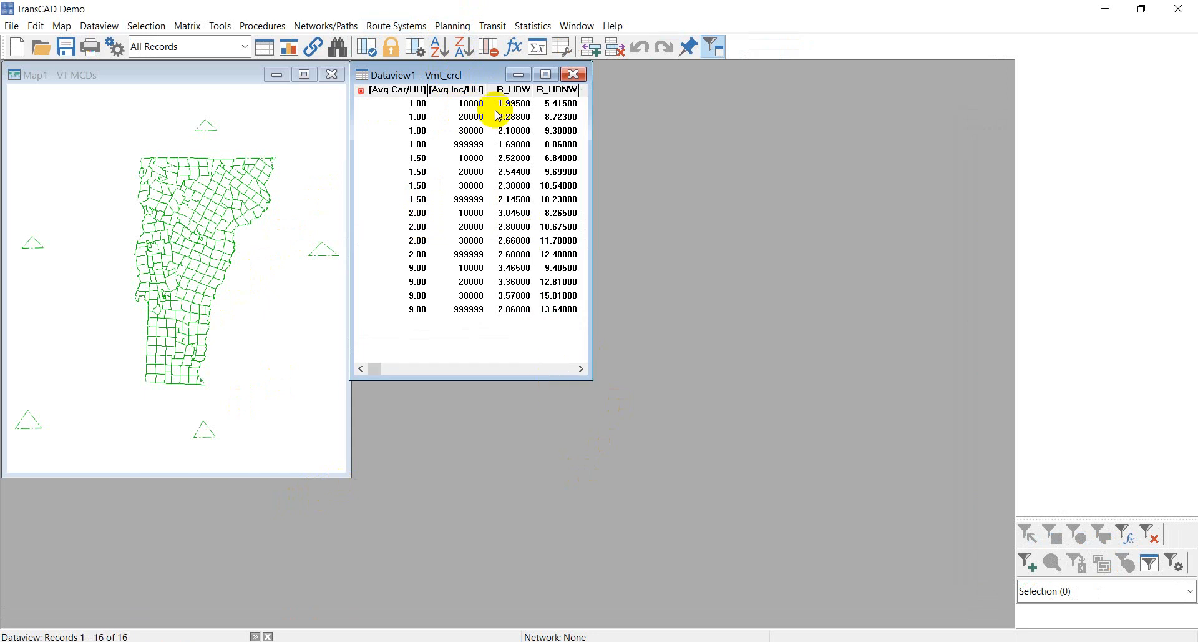
pyautogui.click(453, 25)
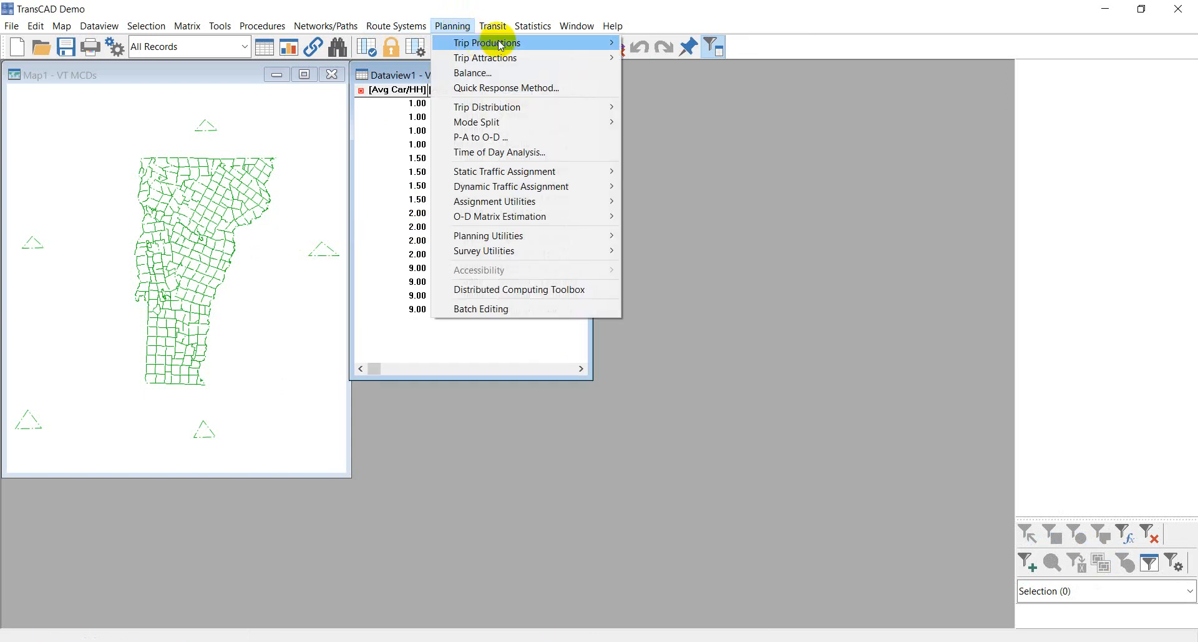
pyautogui.moveTo(487, 43)
pyautogui.click(772, 42)
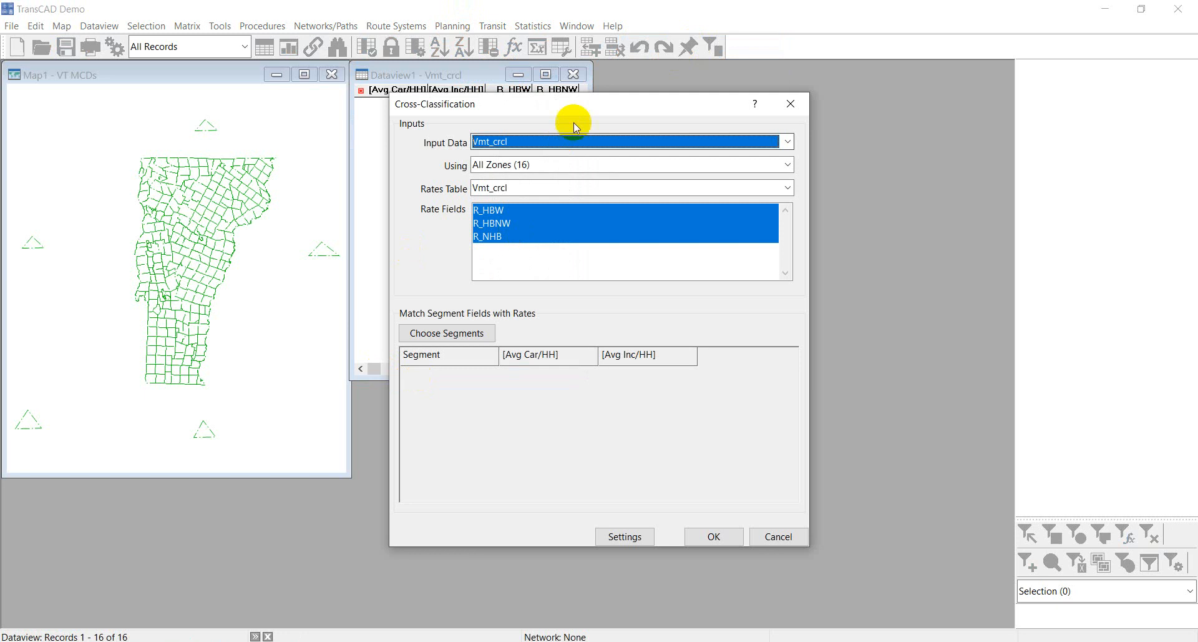
pyautogui.click(561, 142)
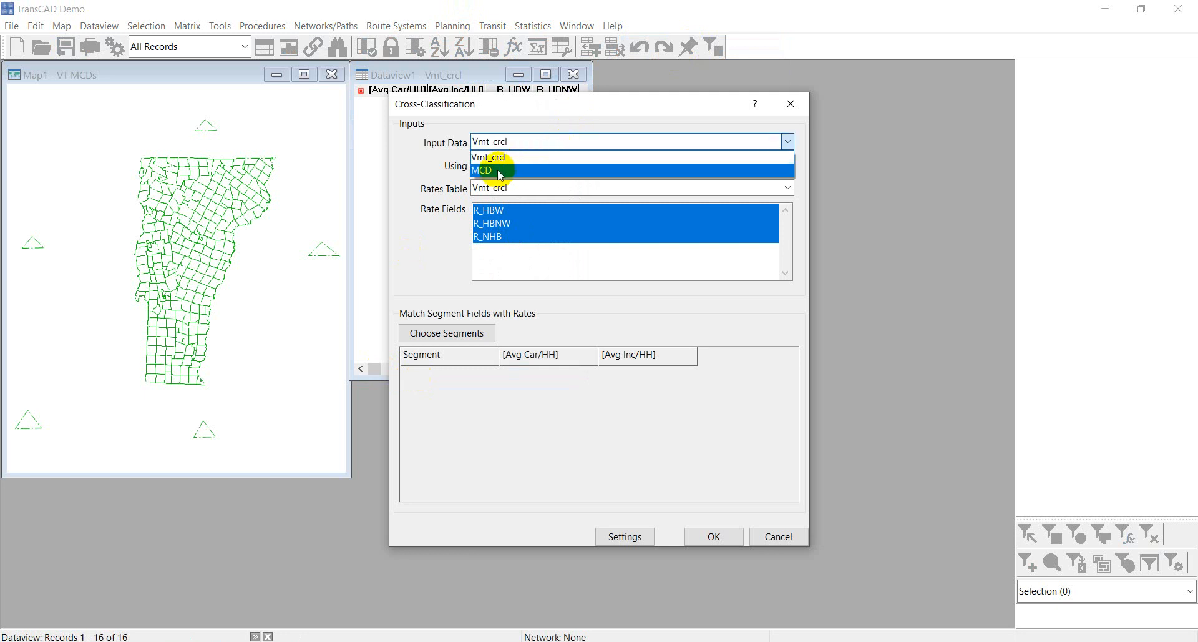
pyautogui.click(529, 170)
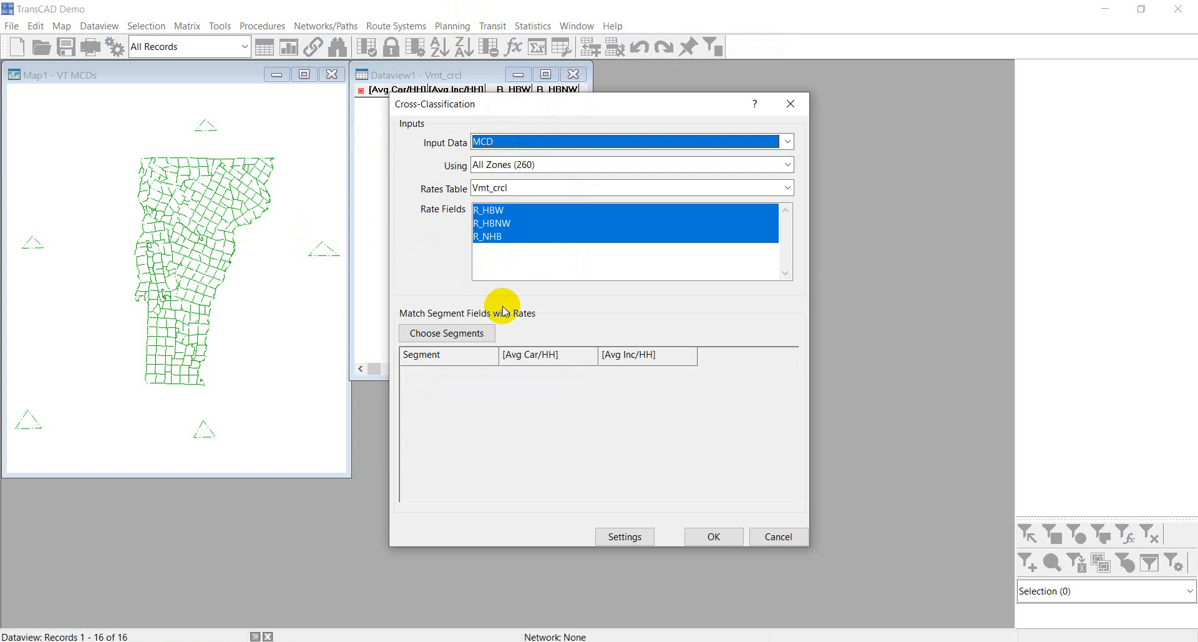
pyautogui.click(447, 336)
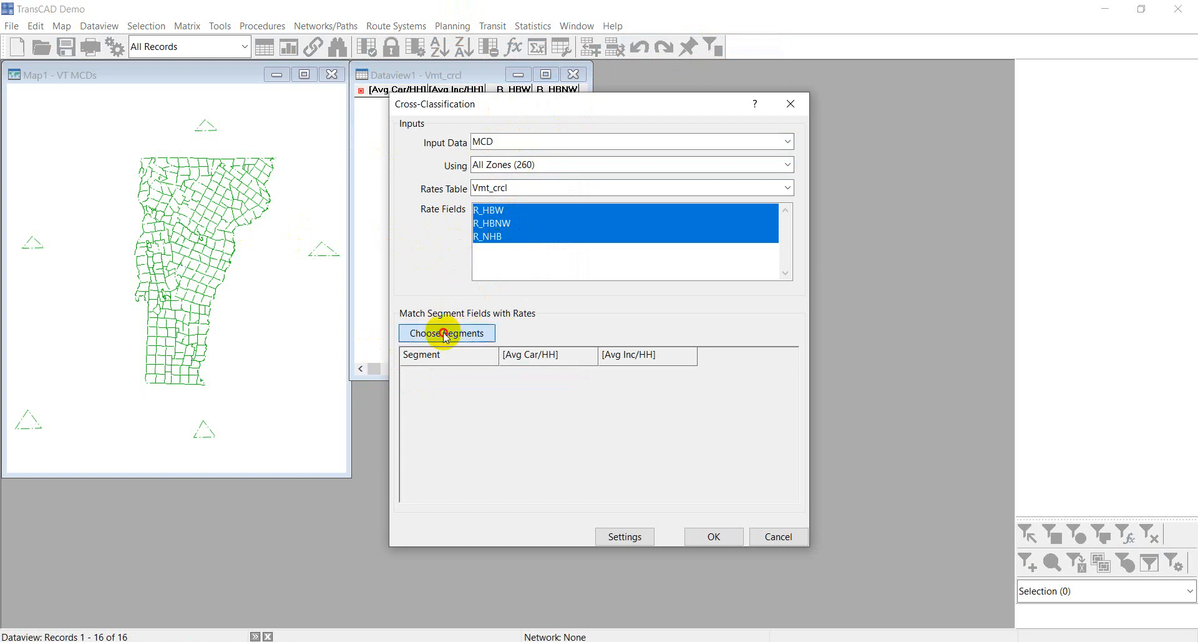
pyautogui.click(422, 303)
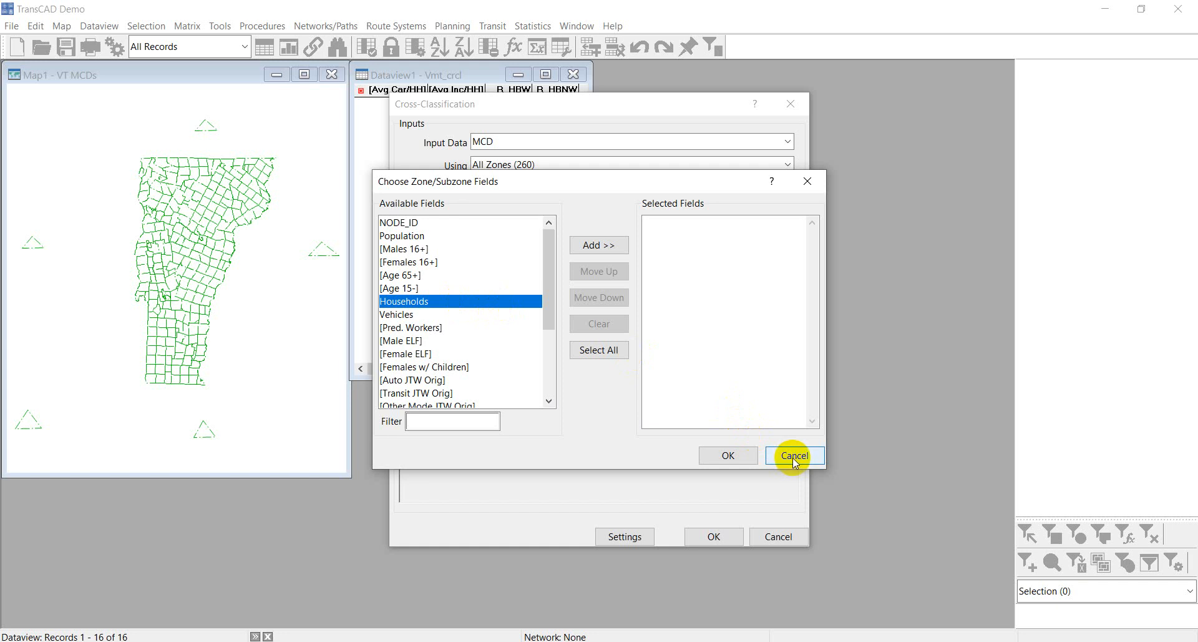
pyautogui.click(795, 459)
pyautogui.click(780, 537)
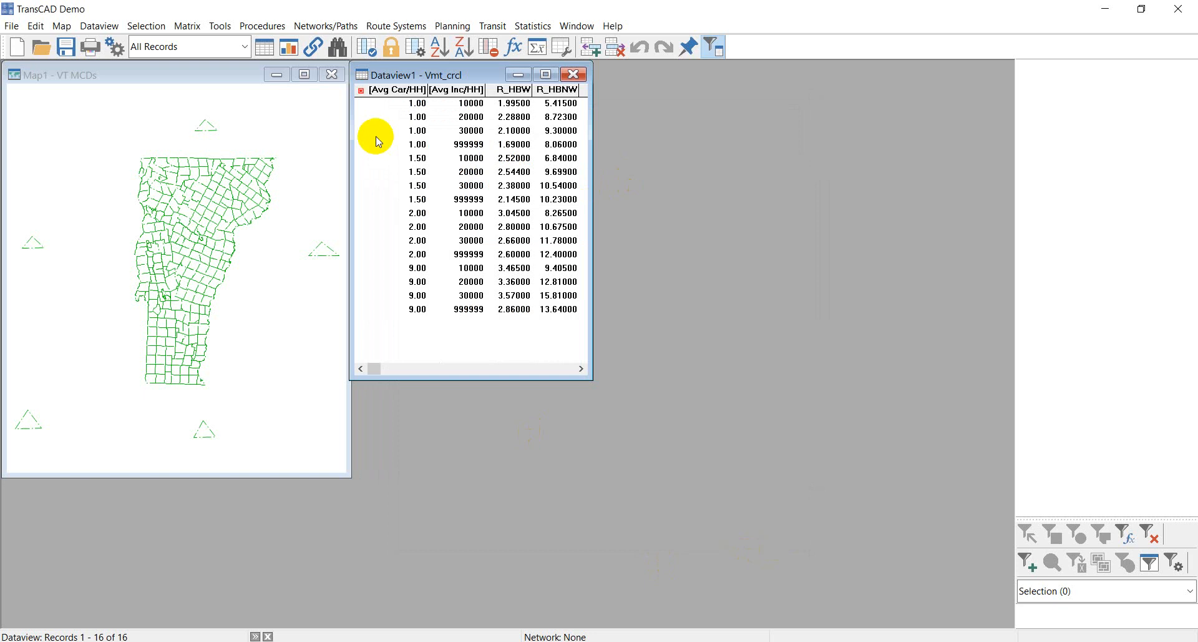
# Open a dataview of the MCD layer from the VT MCDs map and enlarge it to show more records and fields.
pyautogui.click(199, 203)
pyautogui.click(1099, 90)
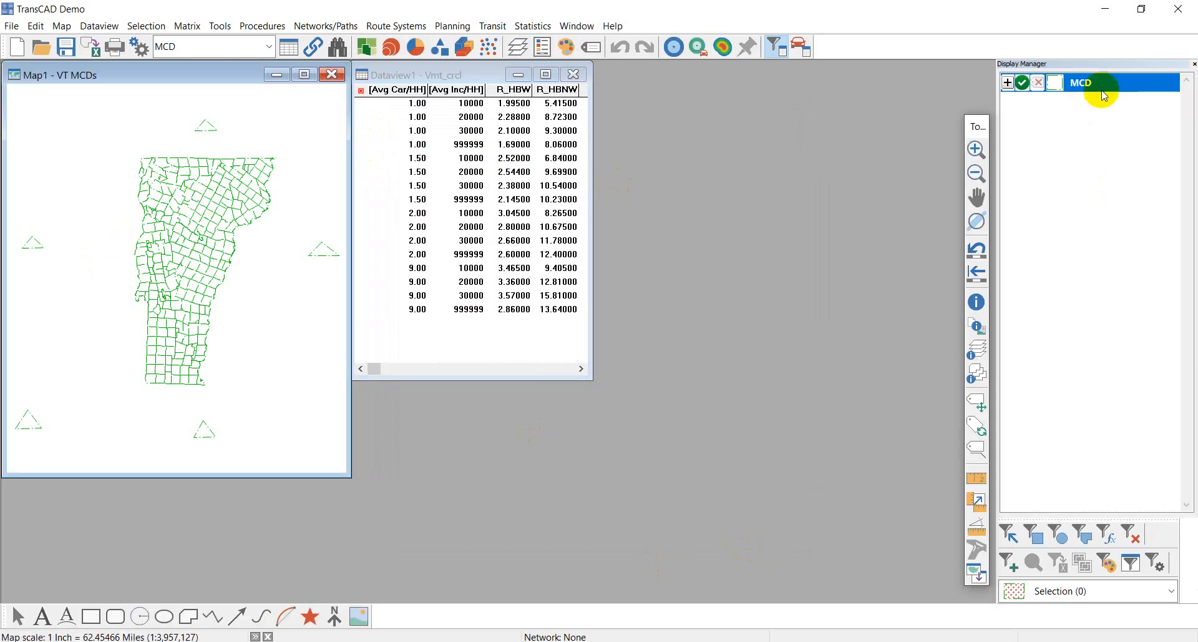
pyautogui.rightClick(1100, 79)
pyautogui.click(1098, 128)
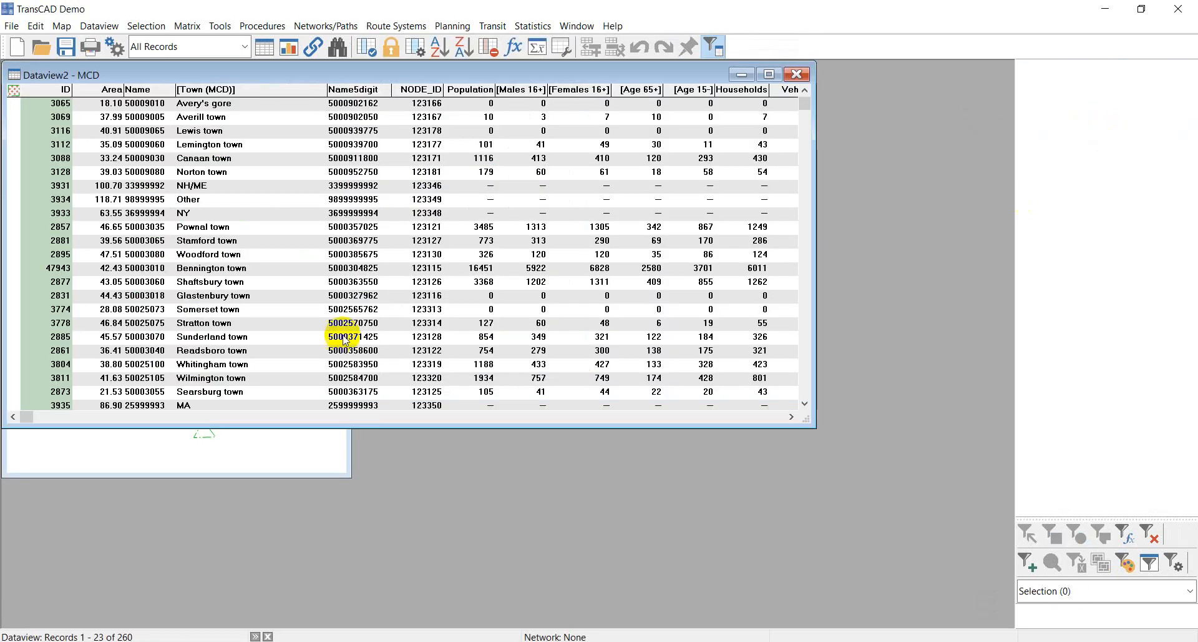
pyautogui.moveTo(586, 424); pyautogui.dragTo(624, 613)
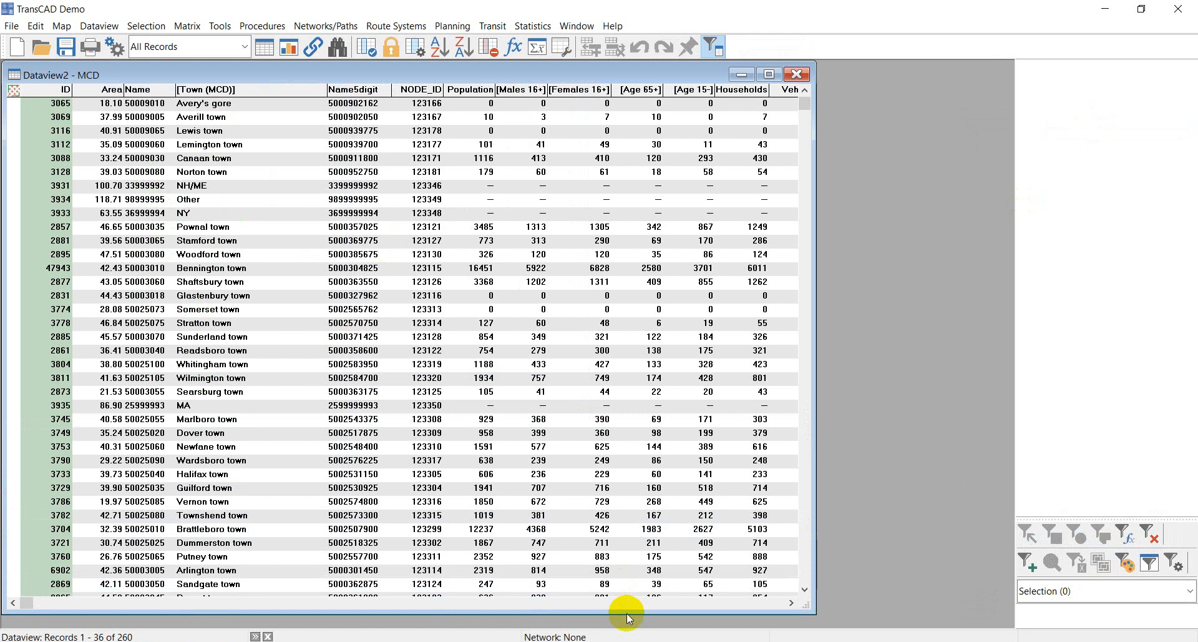
pyautogui.moveTo(813, 425); pyautogui.dragTo(969, 425)
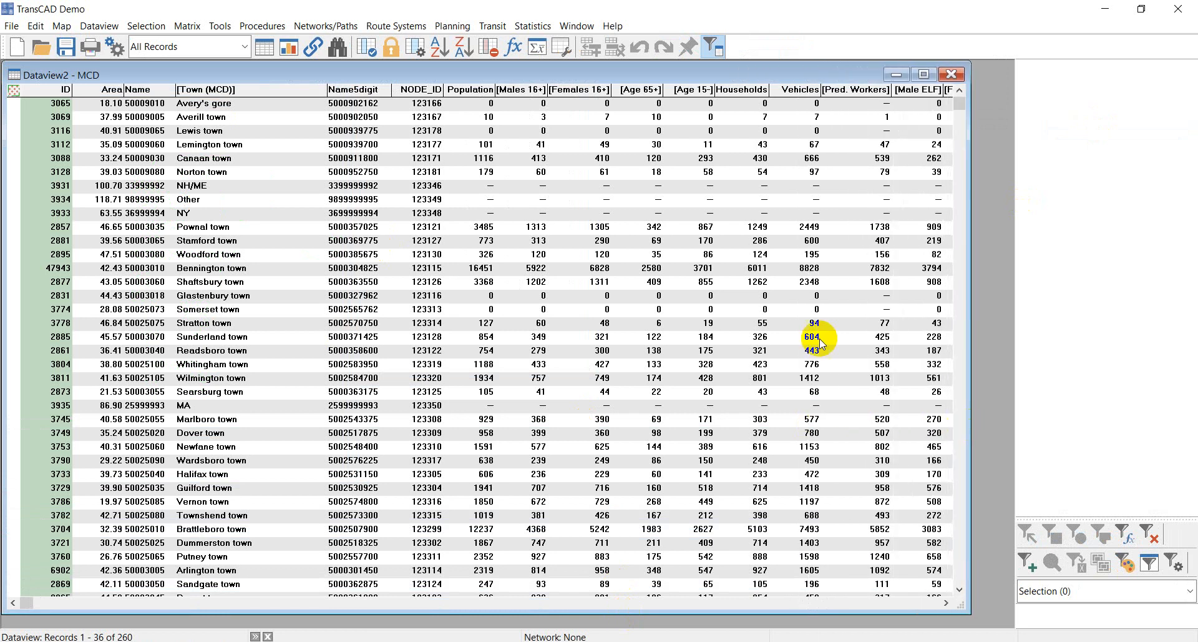
# Review the MCD dataview's demographic, employment and household fields from Population through NTYPE.
pyautogui.click(440, 88)
pyautogui.click(473, 89)
pyautogui.click(521, 89)
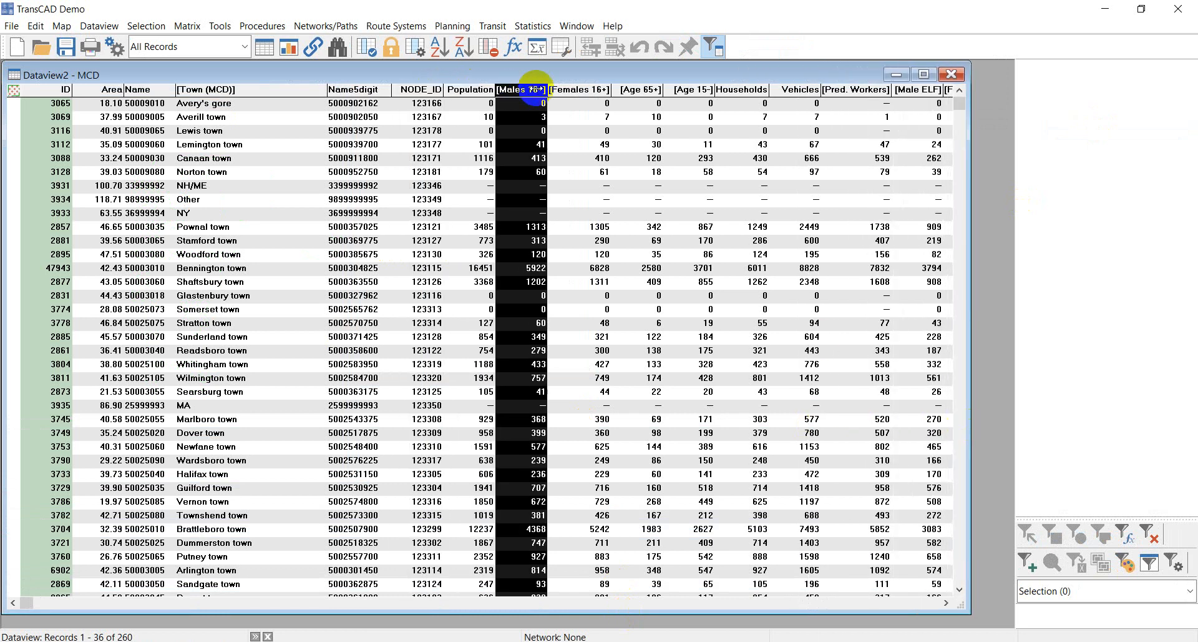
pyautogui.click(579, 89)
pyautogui.click(679, 90)
pyautogui.click(744, 89)
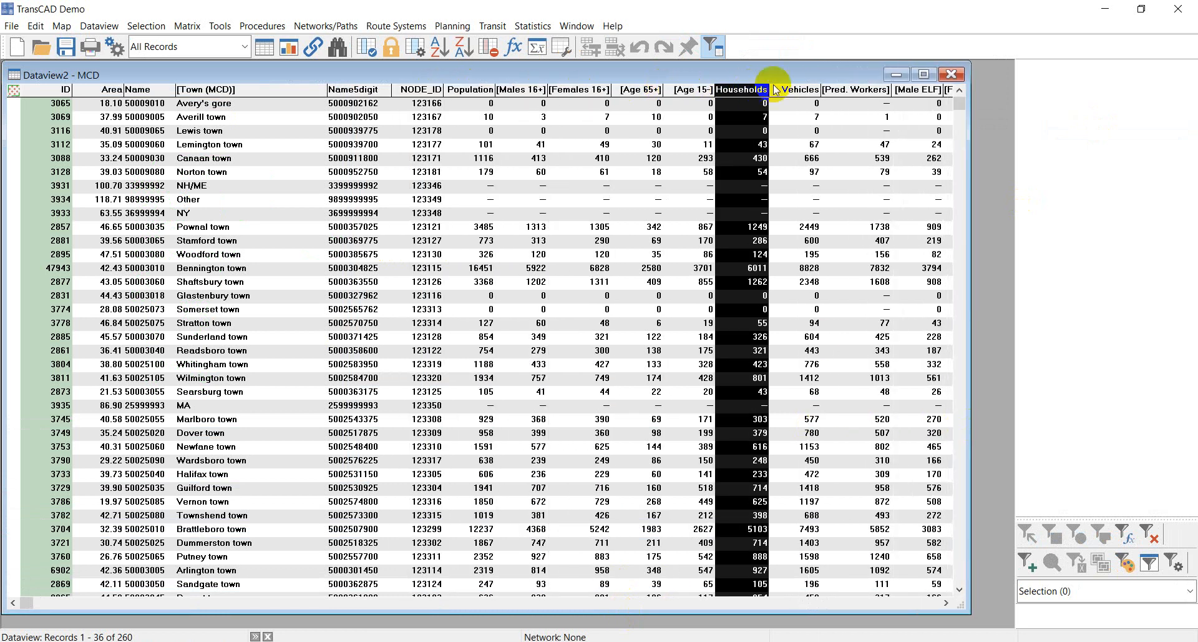
pyautogui.click(796, 88)
pyautogui.click(945, 601)
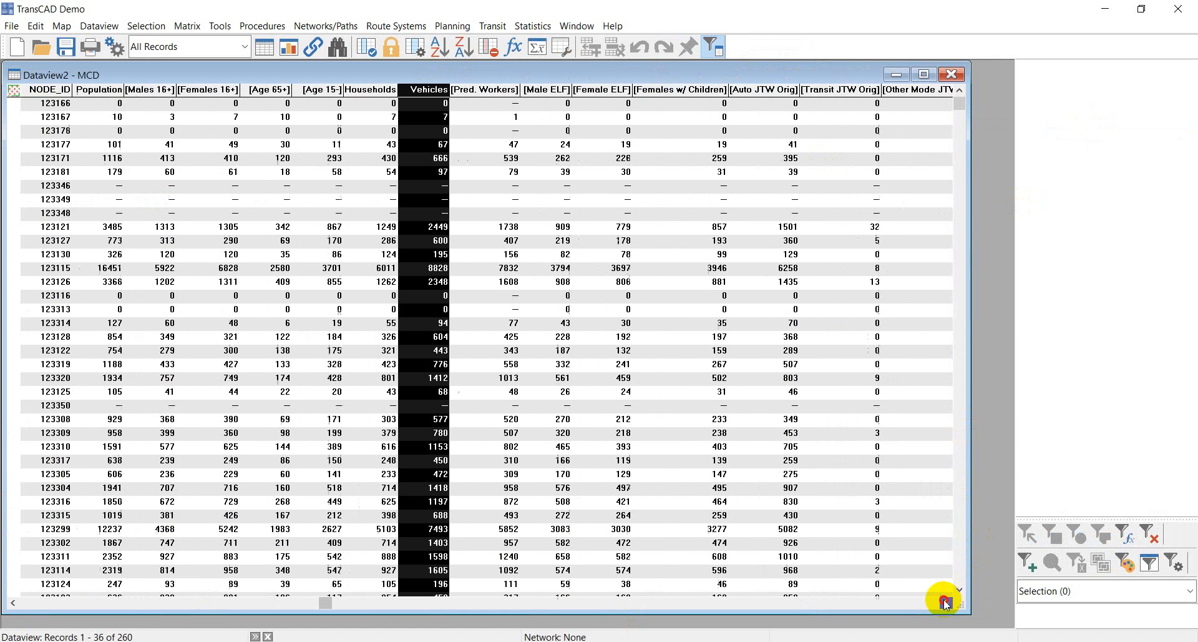
pyautogui.click(945, 601)
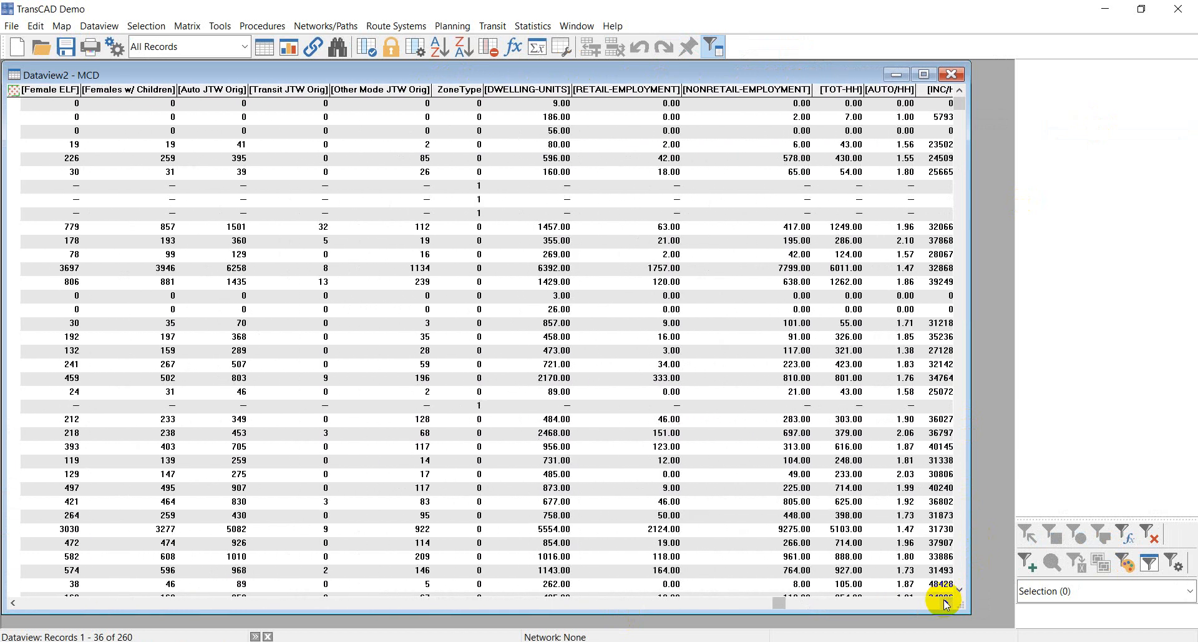
pyautogui.moveTo(807, 603); pyautogui.dragTo(927, 603)
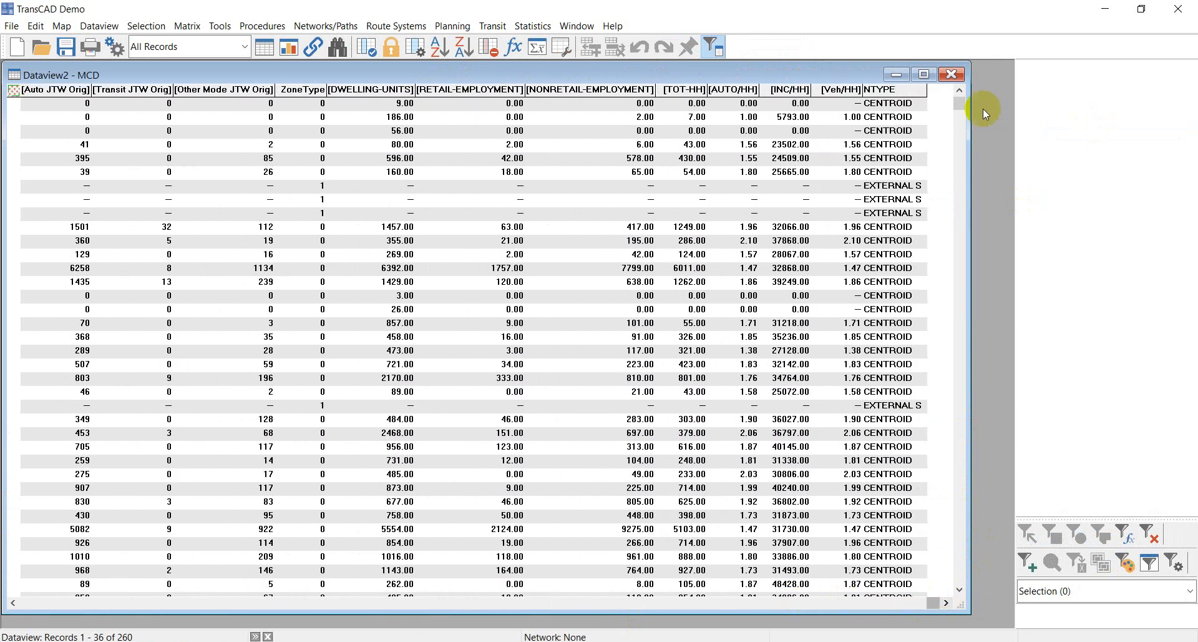
# Modify the MCD table structure by adding a field named 1Car10K with type Real (4 bytes).
pyautogui.rightClick(403, 187)
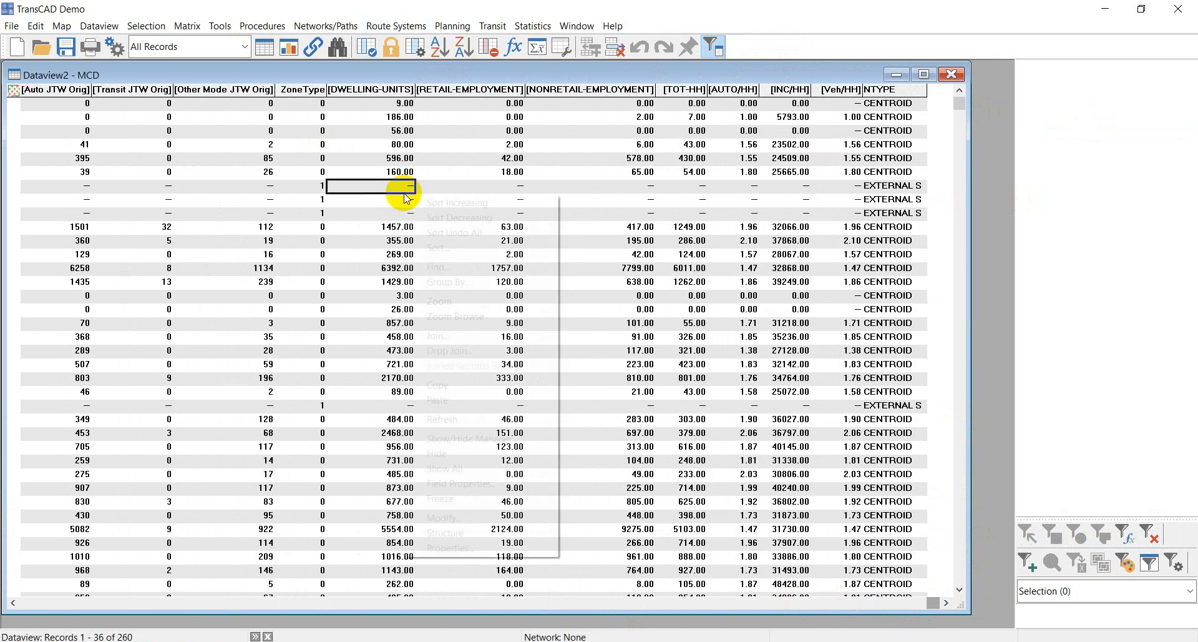
pyautogui.click(492, 516)
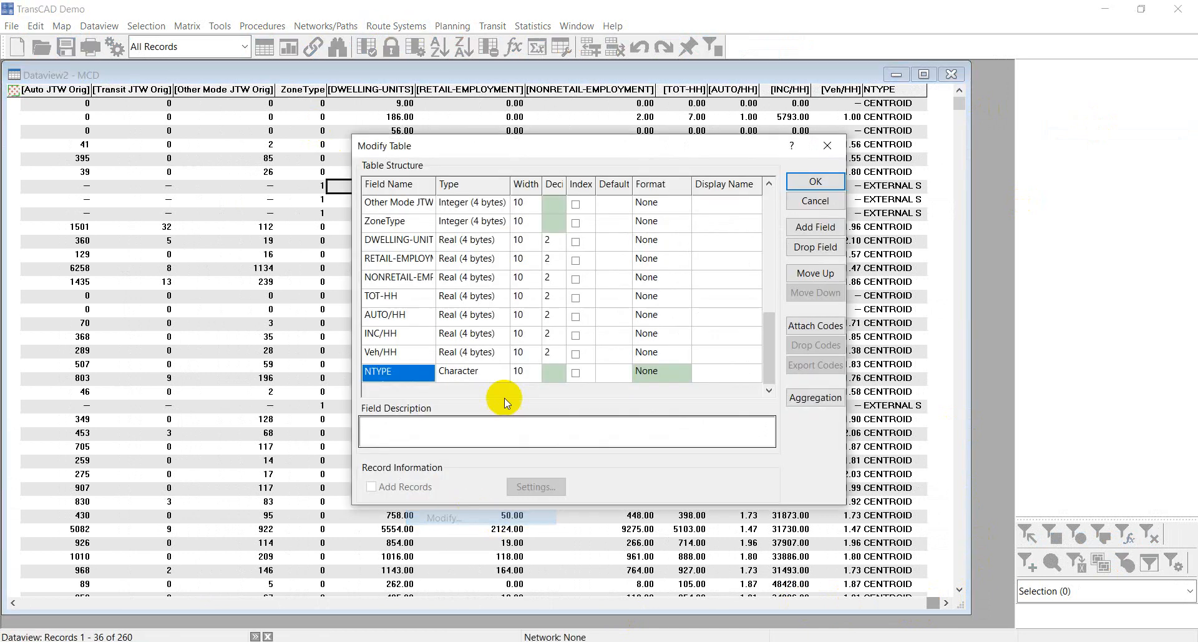
pyautogui.click(815, 227)
pyautogui.click(404, 373)
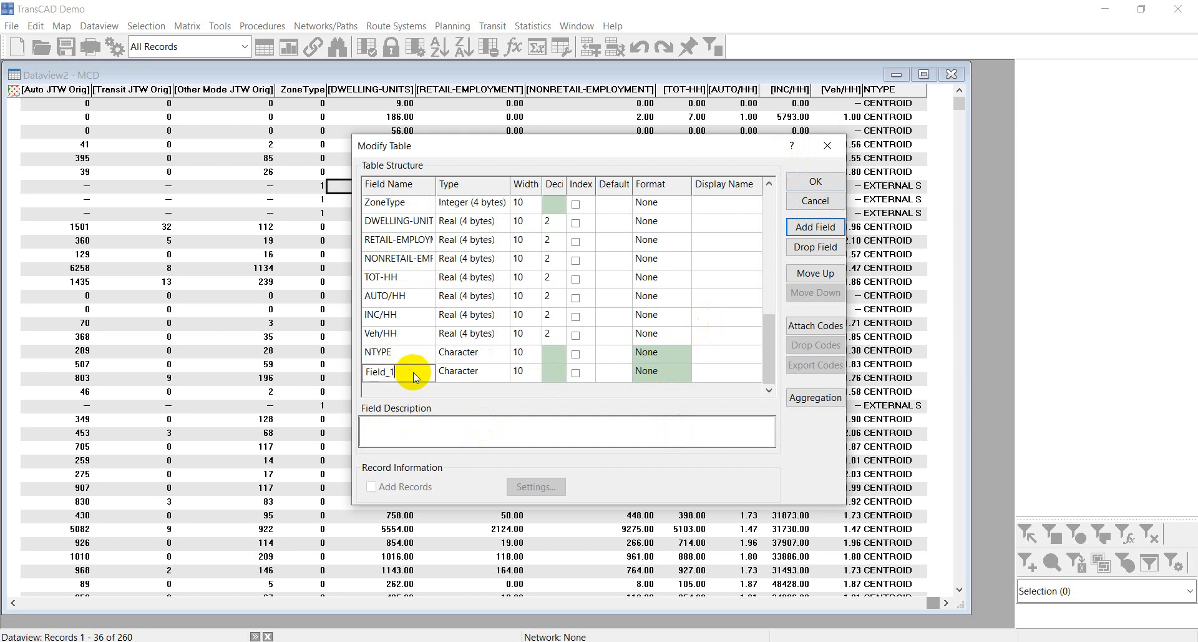
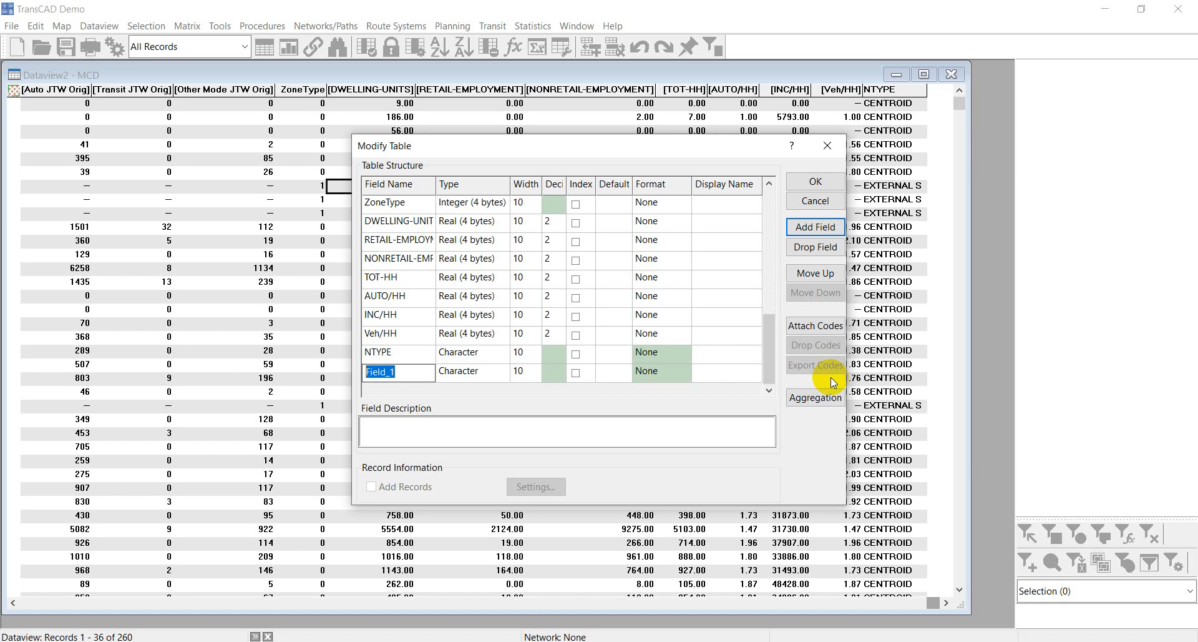
pyautogui.write('1Car10K')
pyautogui.click(460, 372)
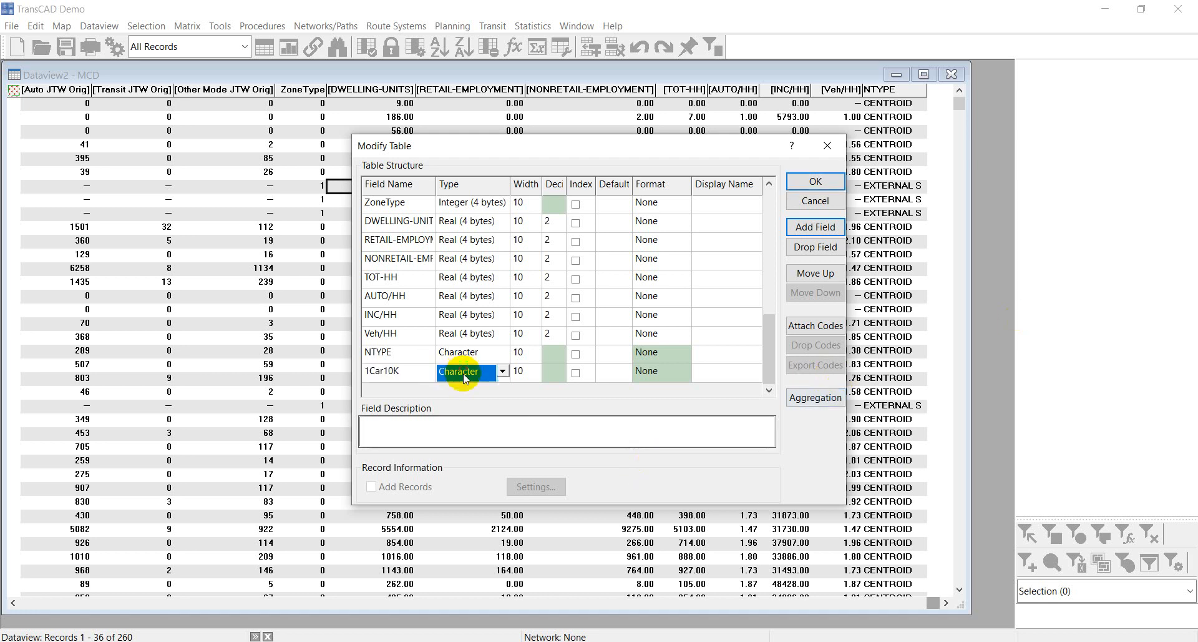
pyautogui.click(502, 374)
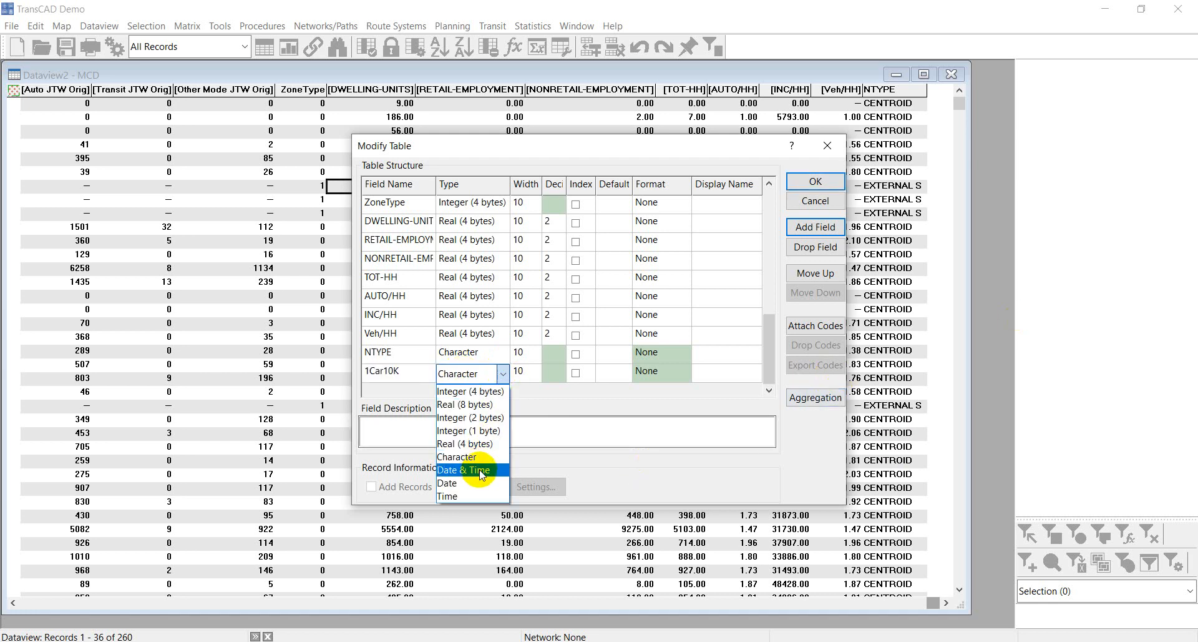
pyautogui.click(486, 444)
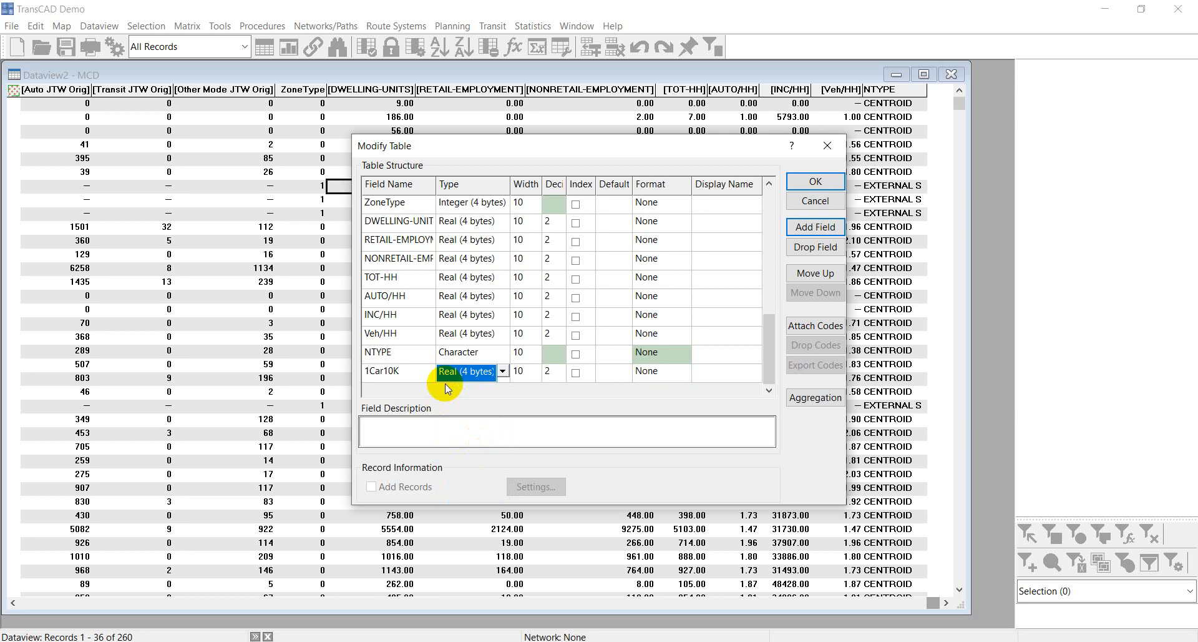
# Add two more Real (4 bytes) fields to the MCD table, named 2Car10K and 1Car20K.
pyautogui.click(806, 229)
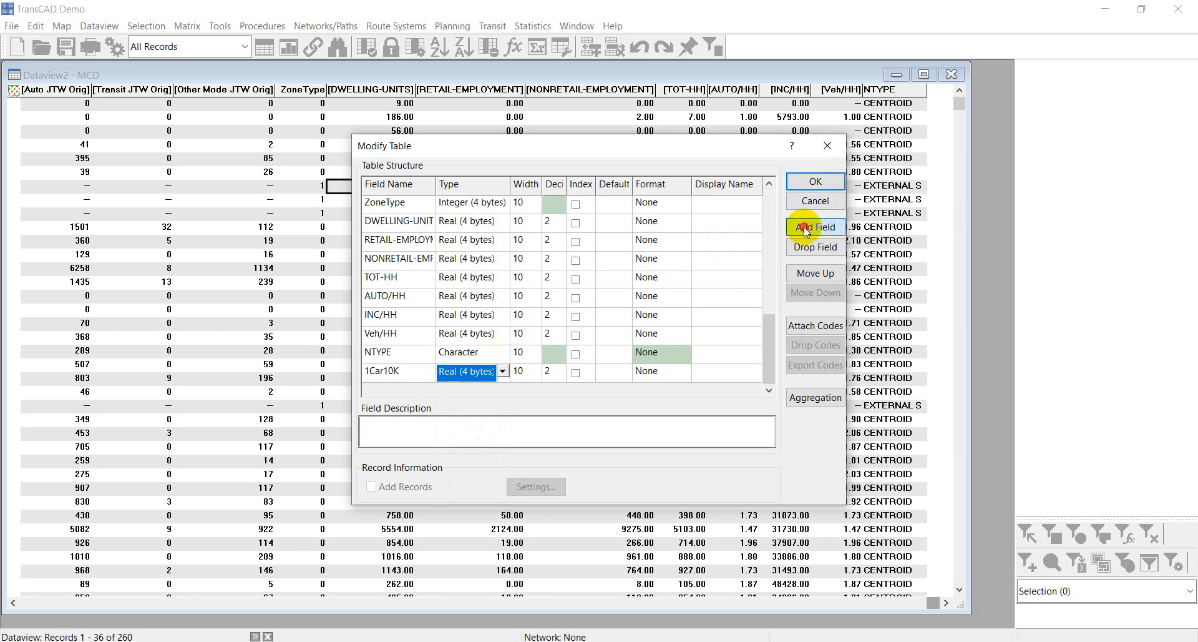
pyautogui.click(400, 373)
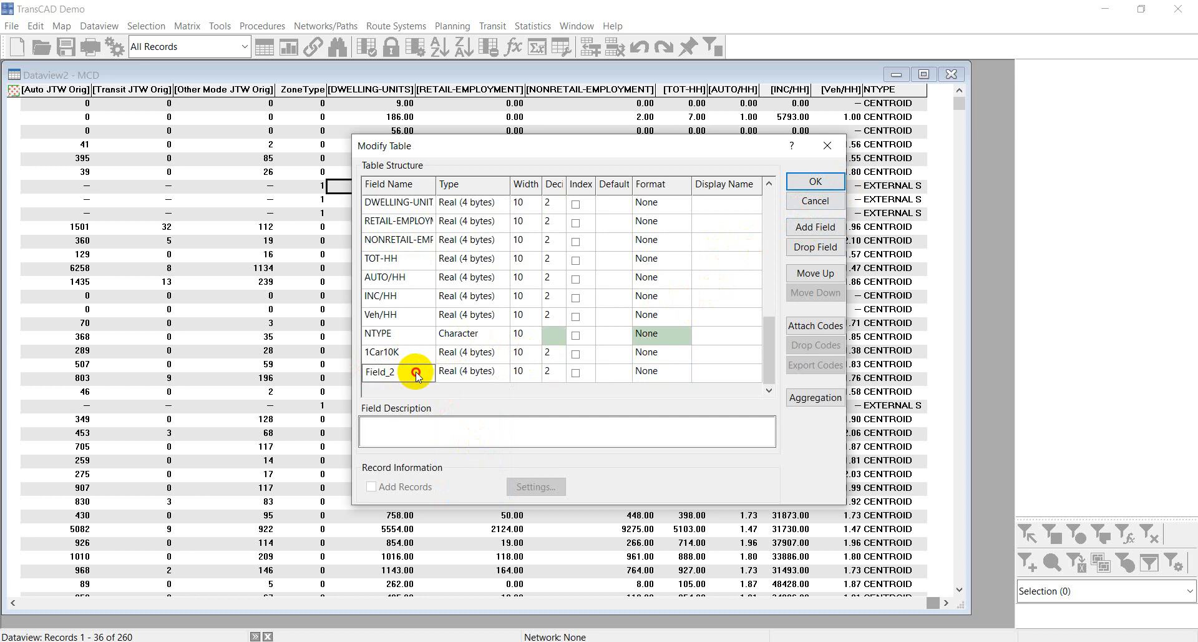
pyautogui.moveTo(400, 373); pyautogui.dragTo(340, 369)
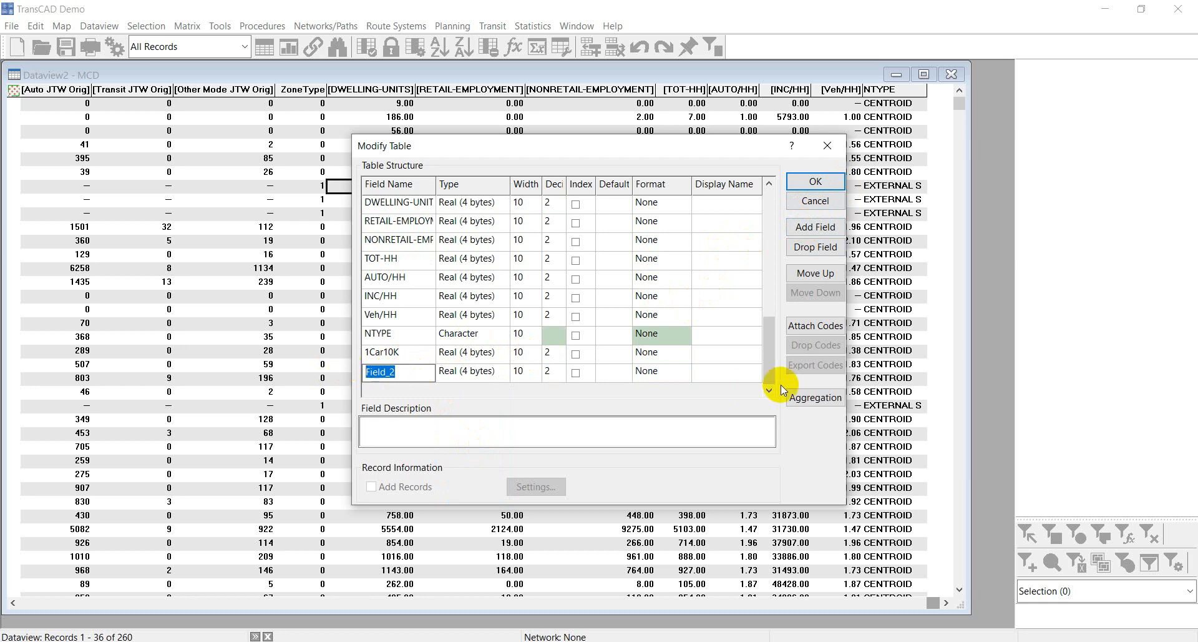
pyautogui.write('2Car10K')
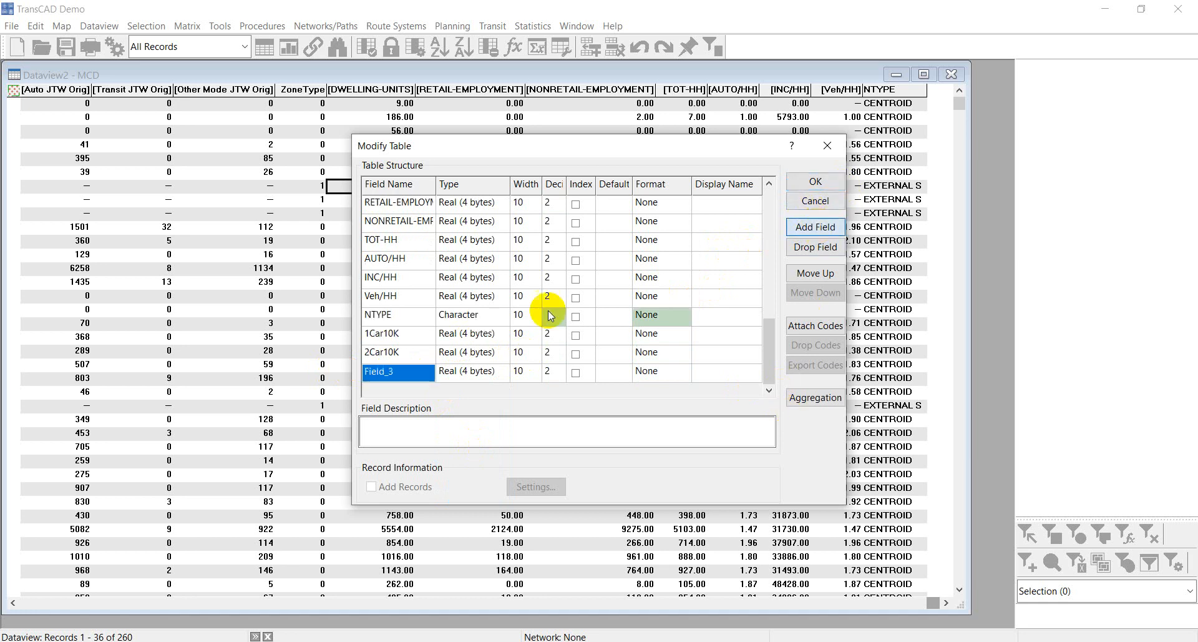
pyautogui.click(387, 371)
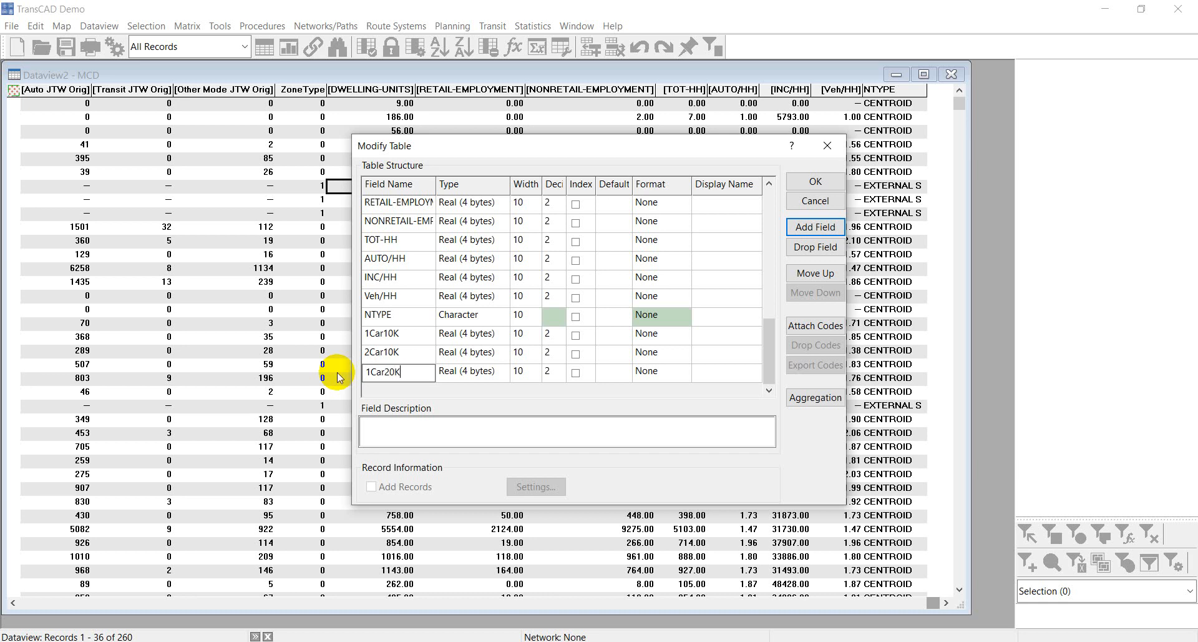
# Add a Real (4 bytes) field named 2Car20K and apply the table structure changes to the MCD layer.
pyautogui.click(815, 227)
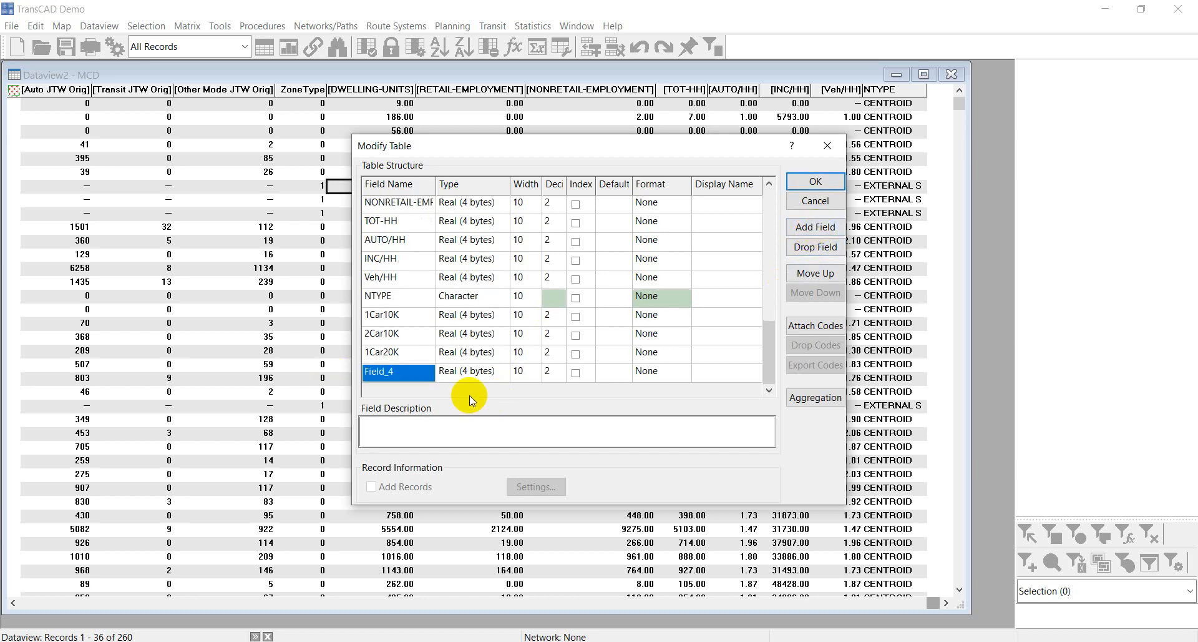
pyautogui.click(406, 378)
pyautogui.write('2Car20K')
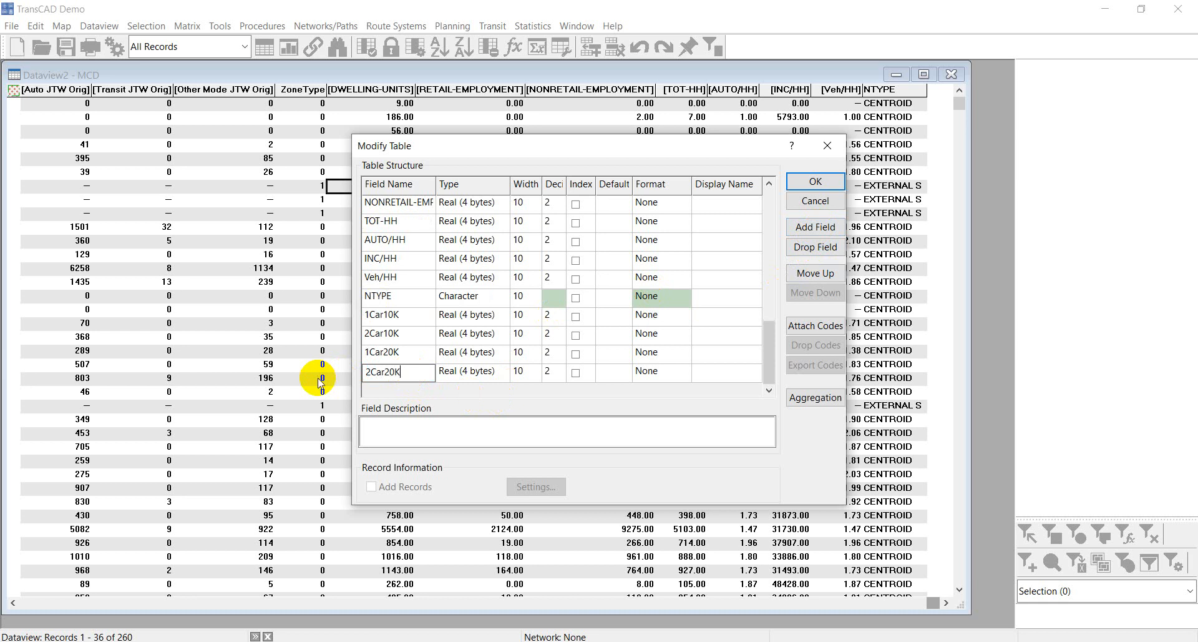
pyautogui.click(464, 391)
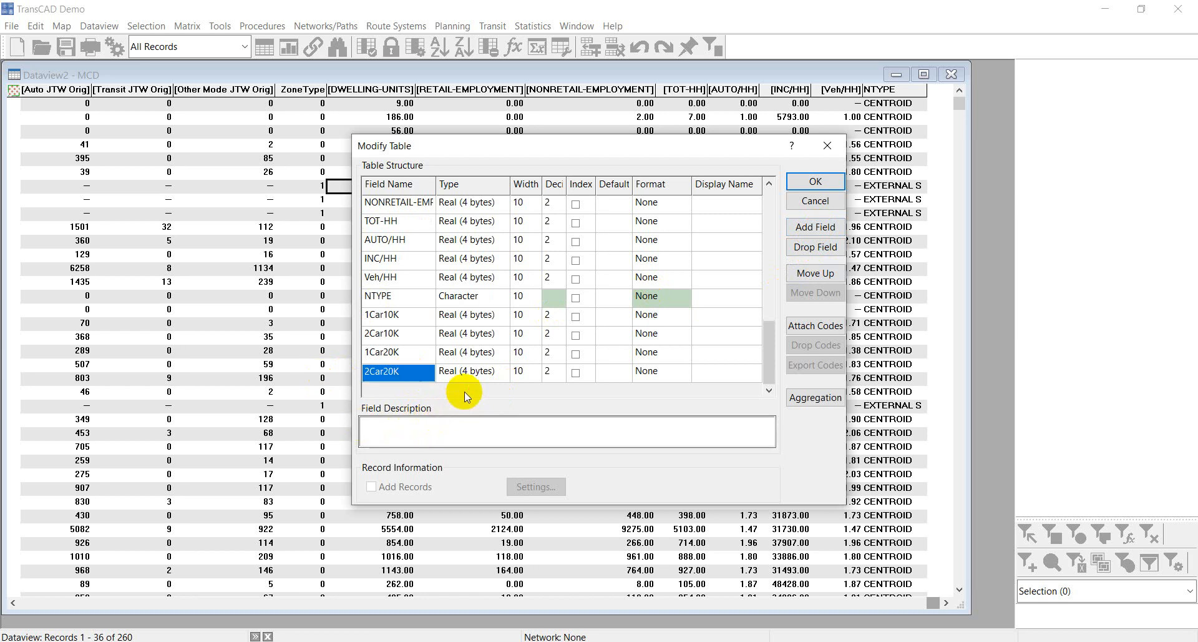
pyautogui.click(817, 182)
pyautogui.click(634, 363)
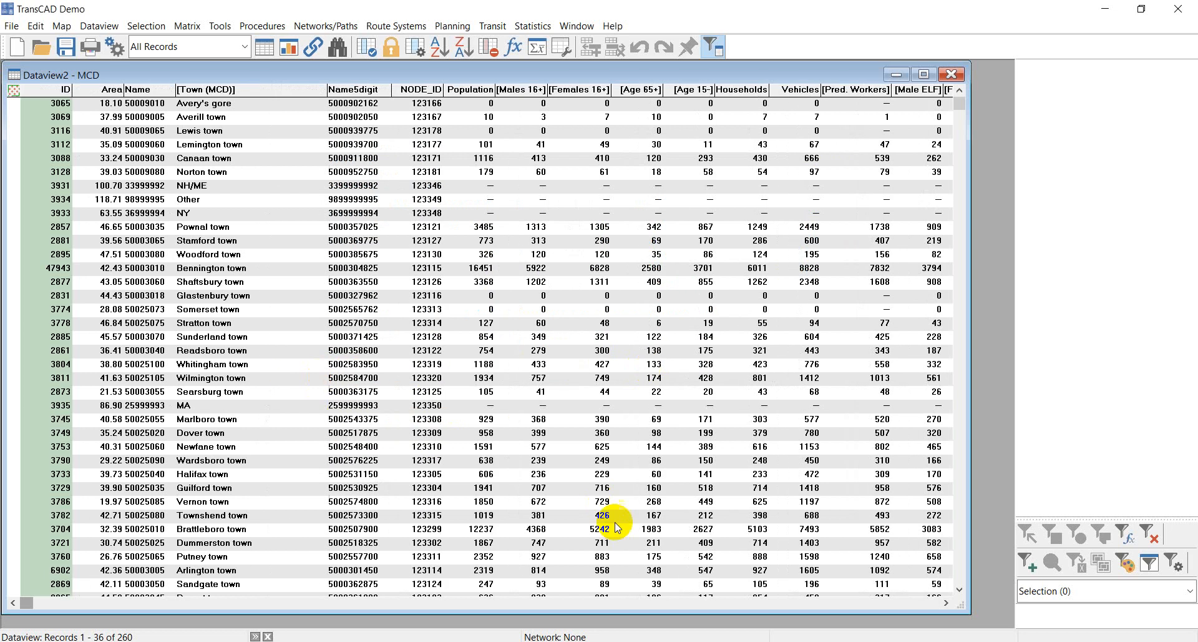
# Inspect the added 1Car10K, 2Car10K, 1Car20K and 2Car20K columns at the end of the MCD dataview.
pyautogui.click(946, 602)
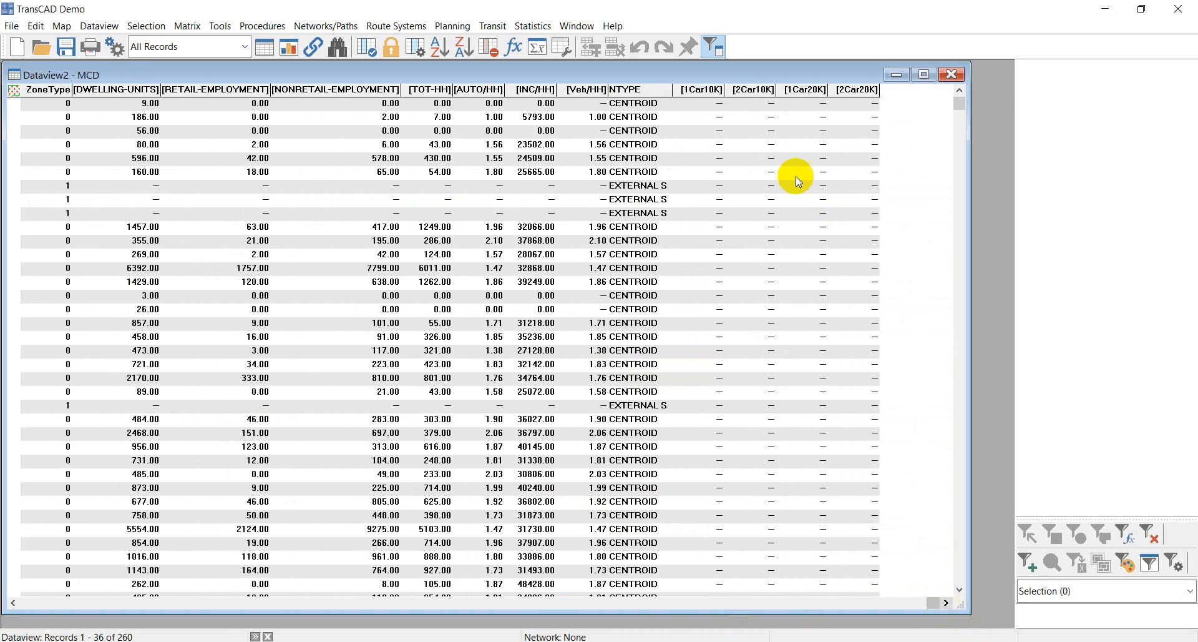
pyautogui.click(712, 90)
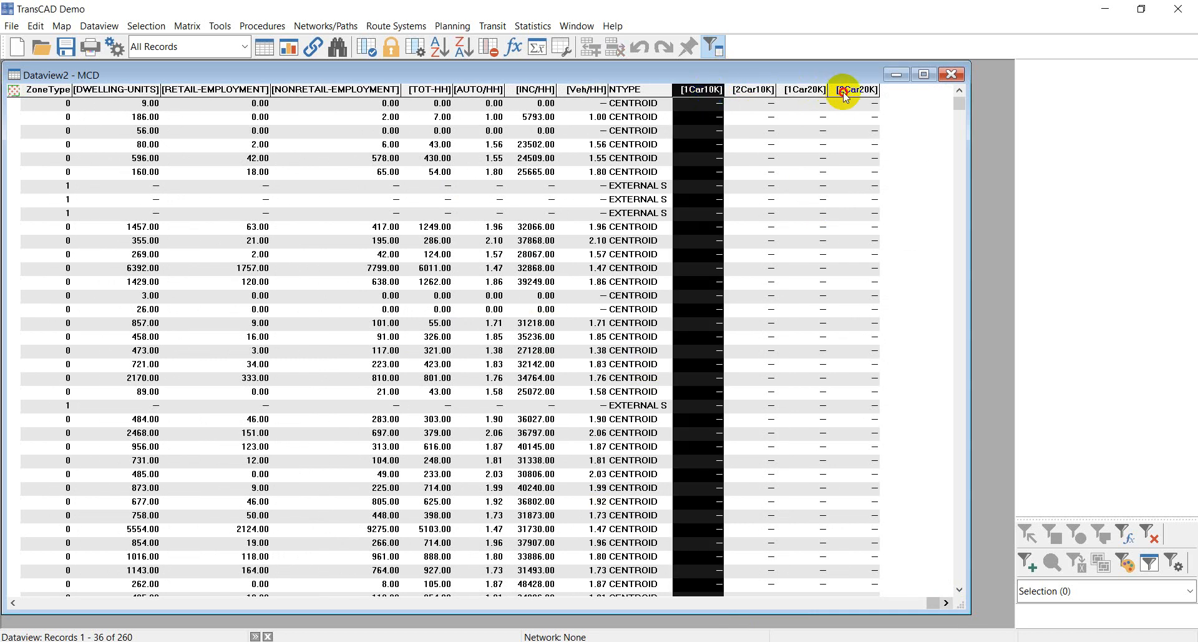
pyautogui.click(787, 142)
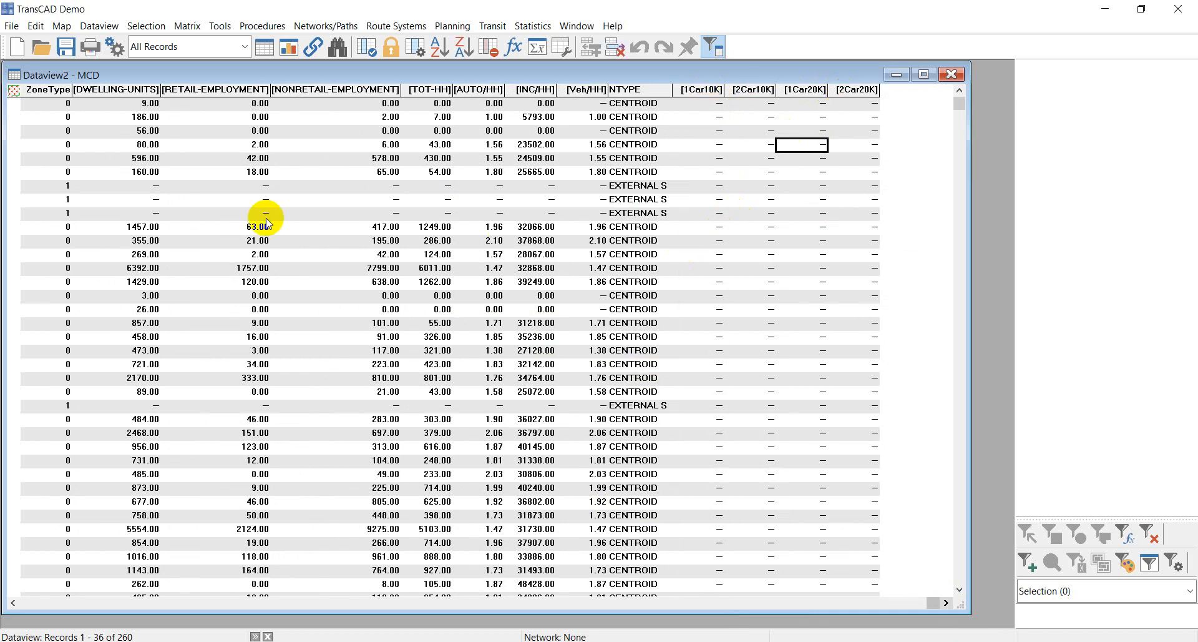
# Examine the Pownal town record across its fields, focusing on its TOT-HH and AUTO/HH values.
pyautogui.click(35, 228)
pyautogui.moveTo(34, 227); pyautogui.dragTo(666, 227)
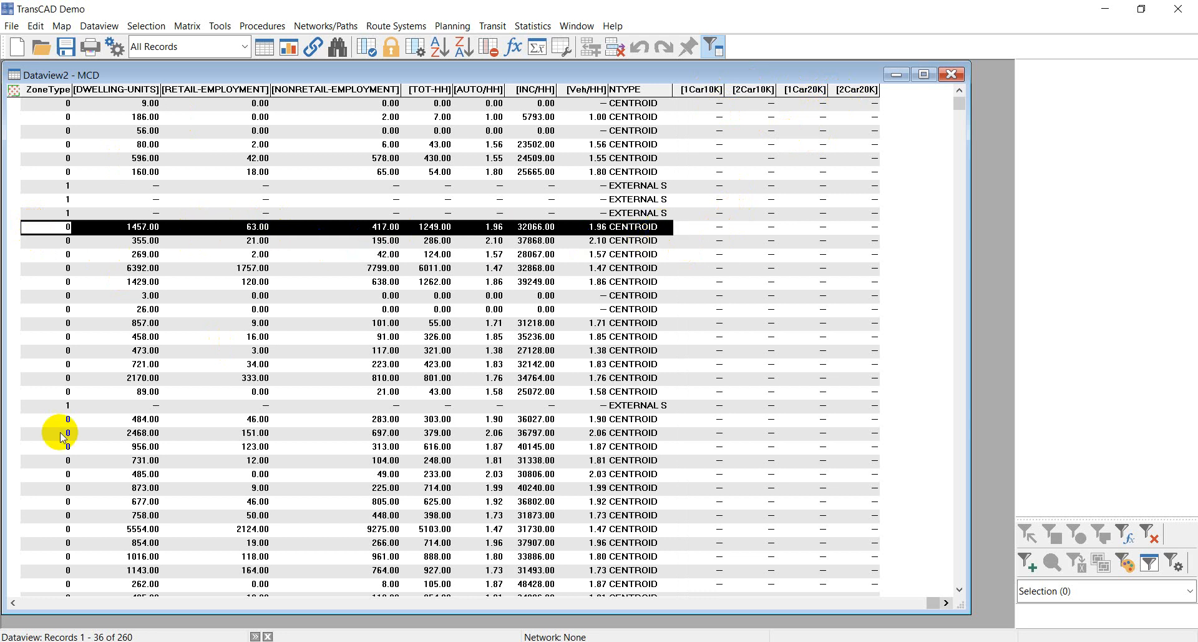
pyautogui.click(12, 602)
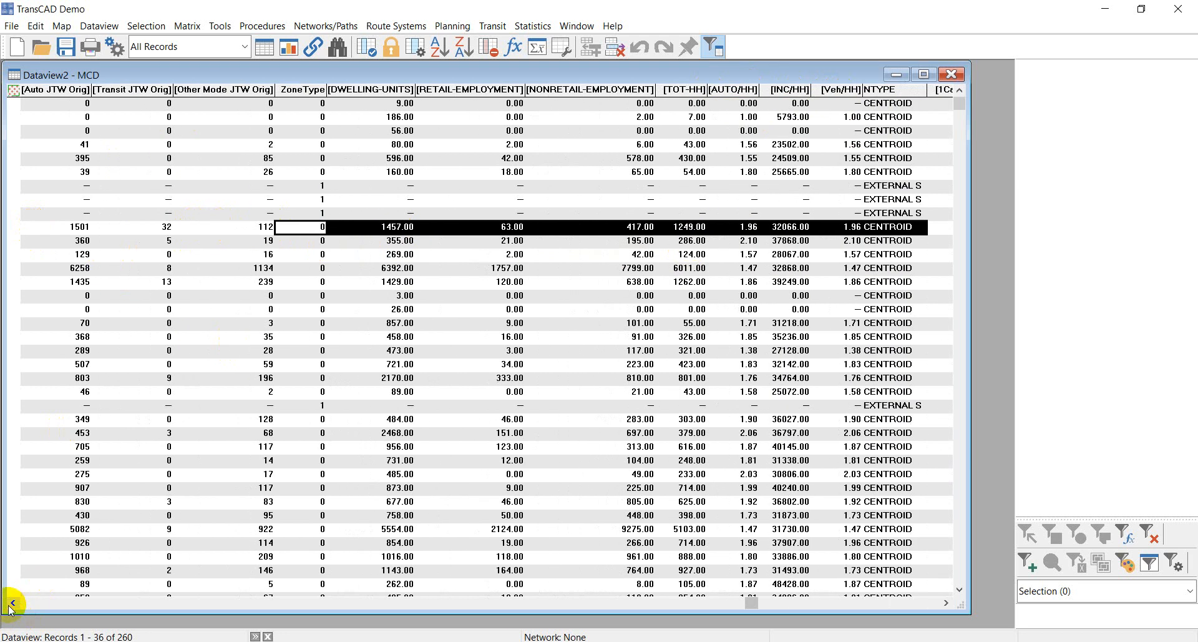
pyautogui.click(686, 227)
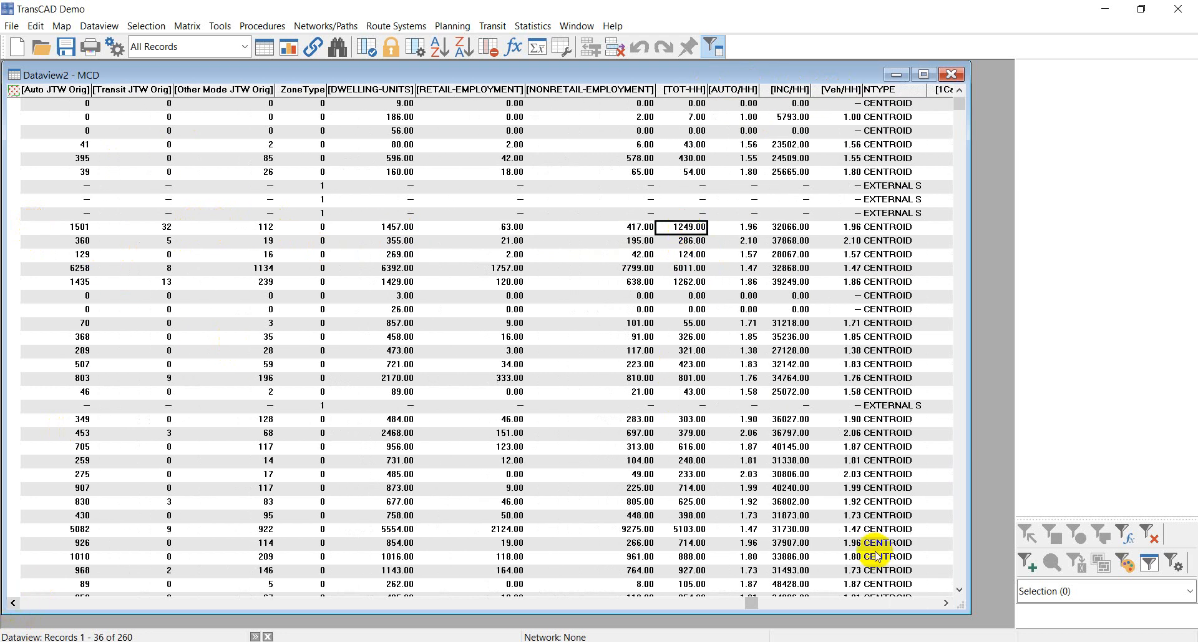
pyautogui.click(945, 600)
pyautogui.click(945, 600)
pyautogui.click(945, 601)
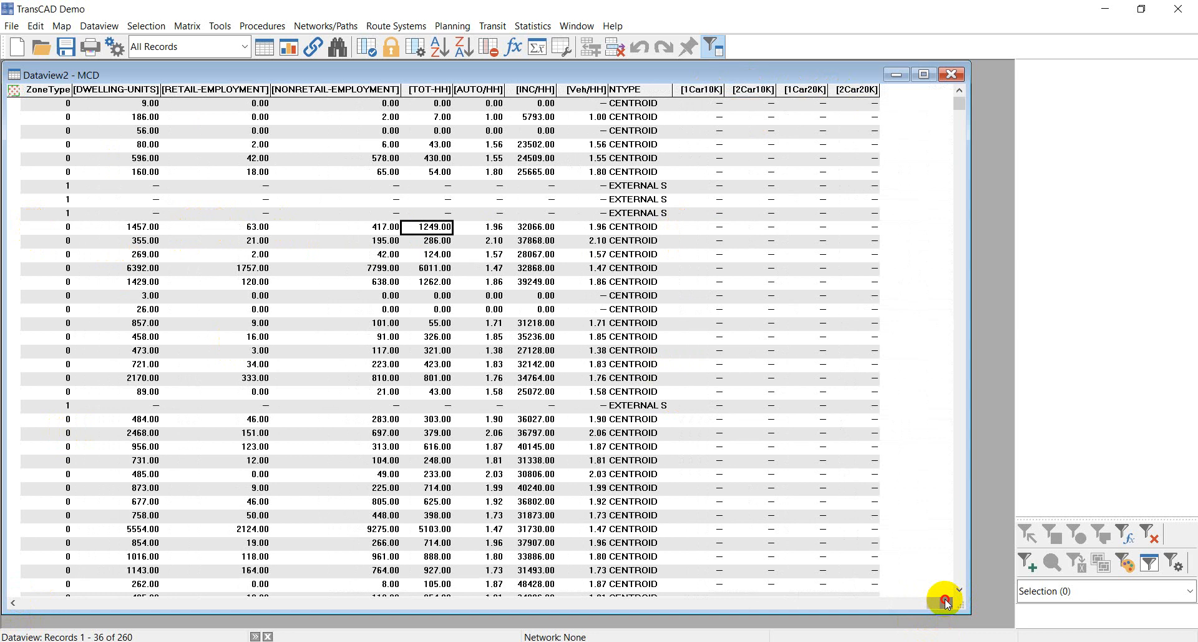
pyautogui.click(490, 228)
pyautogui.moveTo(429, 228); pyautogui.dragTo(469, 232)
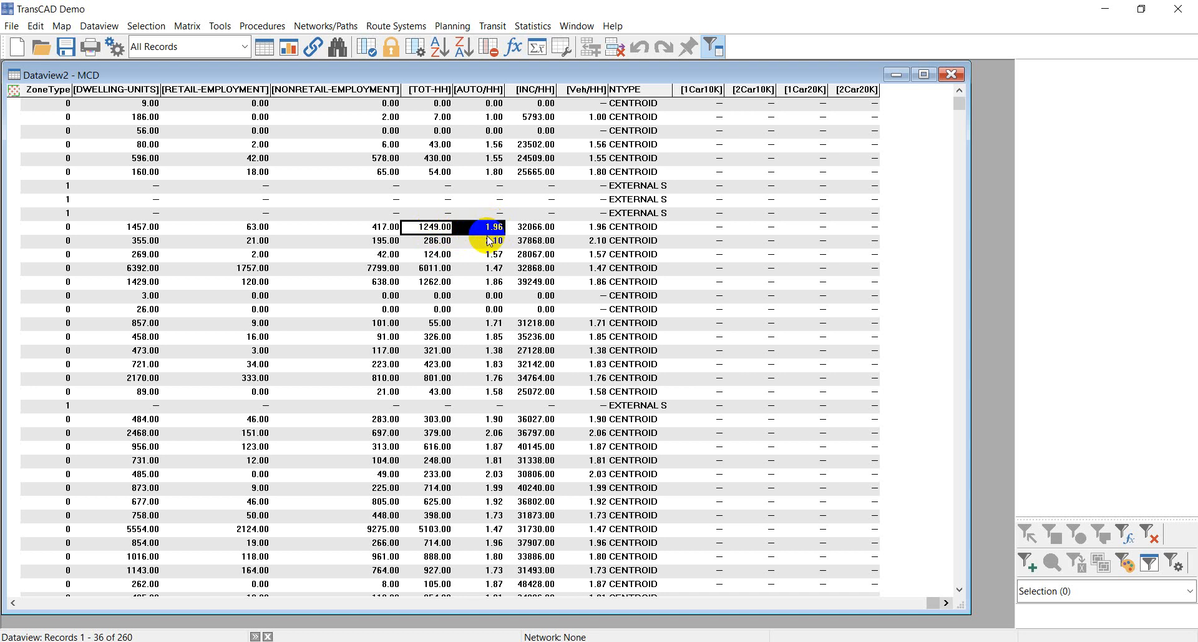
pyautogui.click(699, 199)
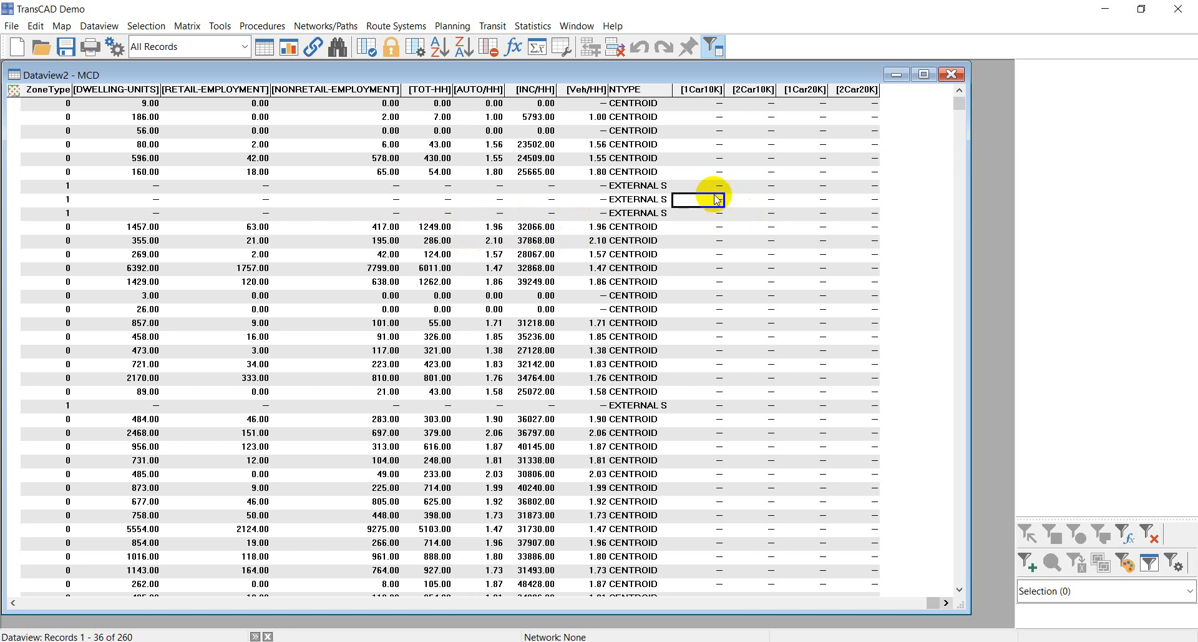
# Fill the whole 1Car10K column of the MCD dataview with the single value 100.
pyautogui.click(708, 90)
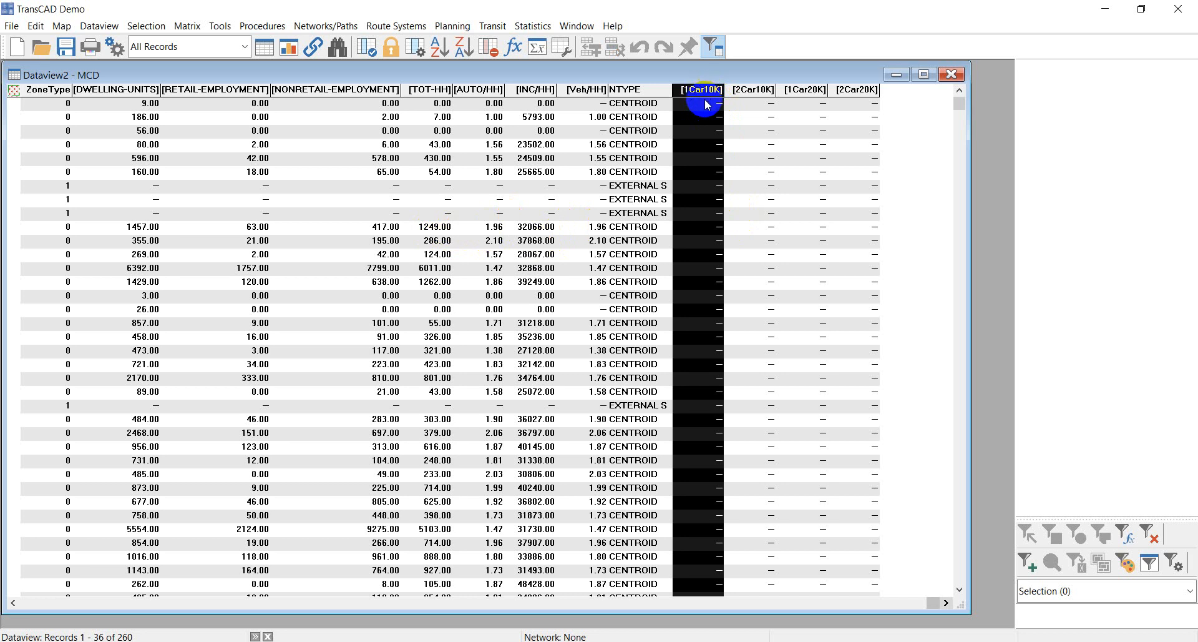
pyautogui.rightClick(707, 88)
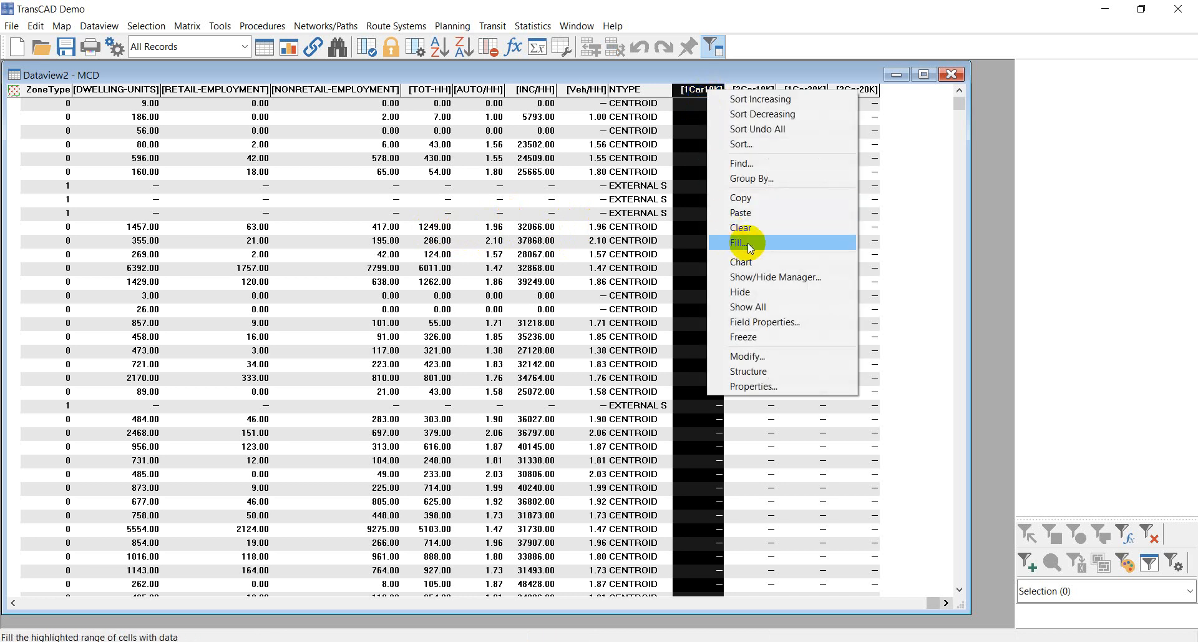
pyautogui.click(748, 242)
pyautogui.moveTo(610, 153); pyautogui.dragTo(415, 179)
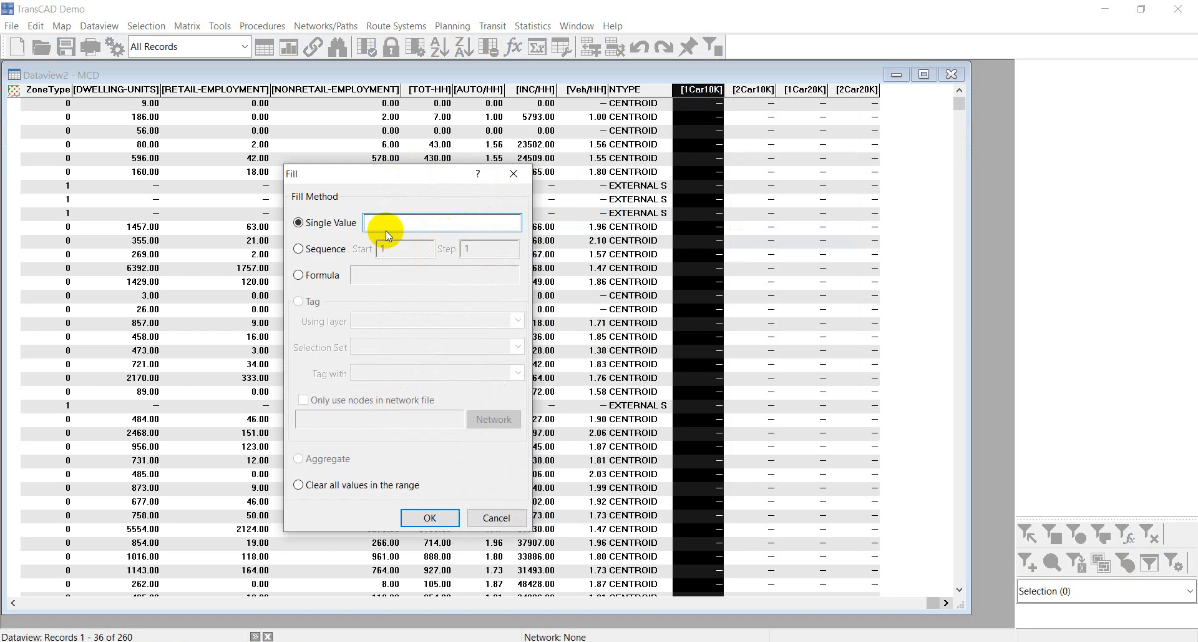
pyautogui.write('100')
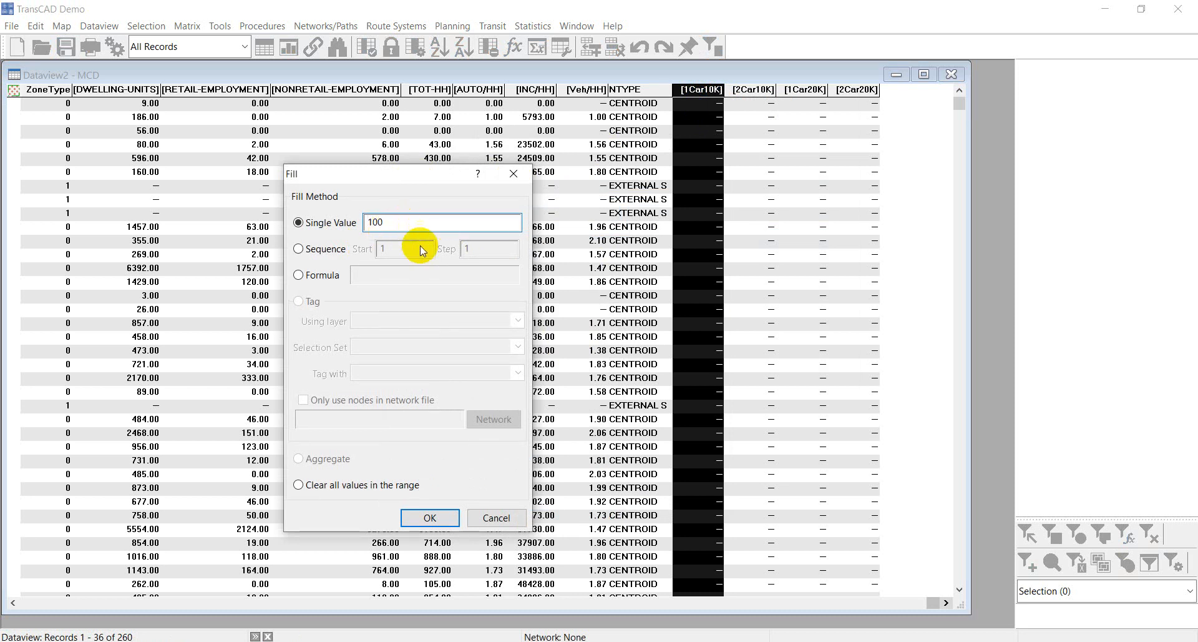
pyautogui.click(429, 518)
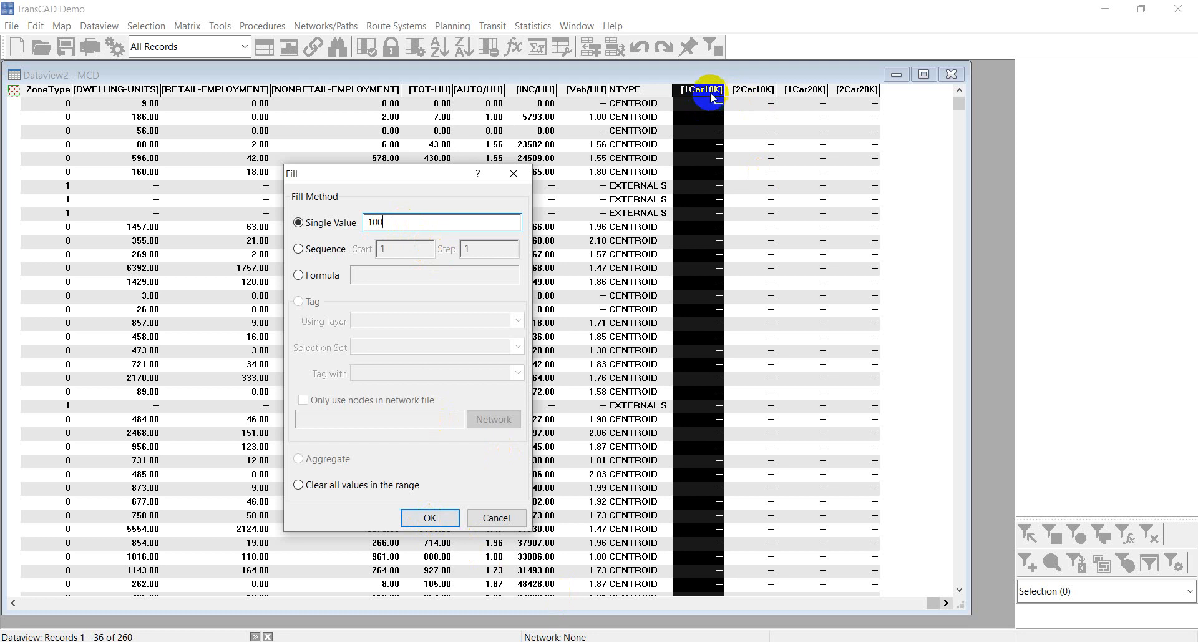
pyautogui.click(432, 518)
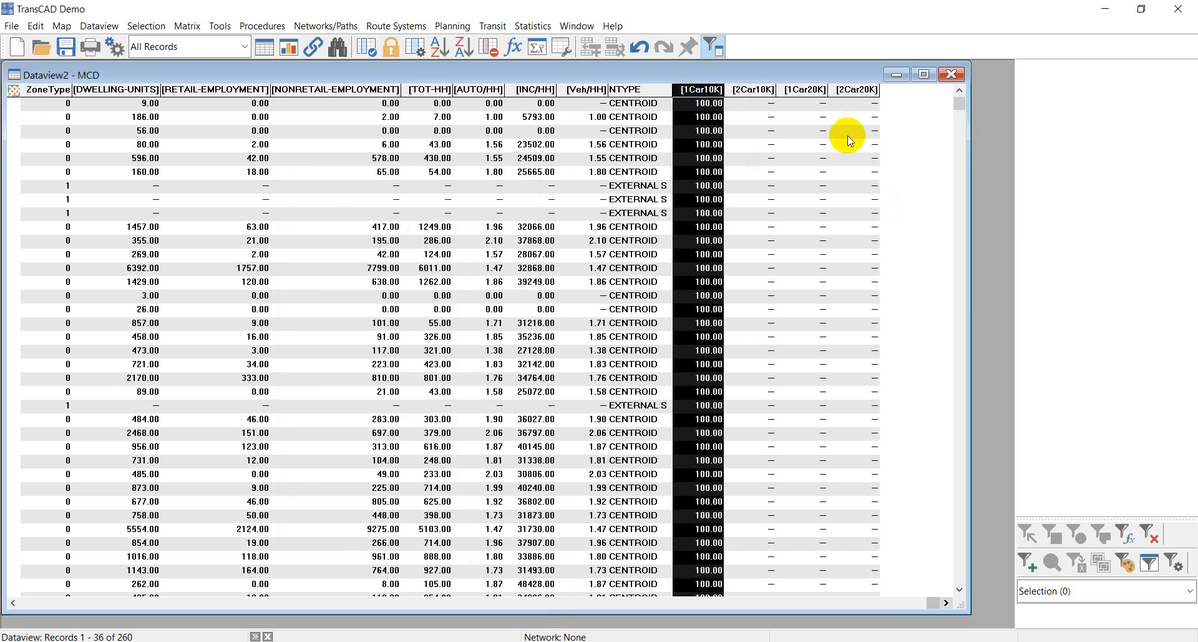
# Fill the whole 2Car10K column with the single value 200.
pyautogui.rightClick(763, 93)
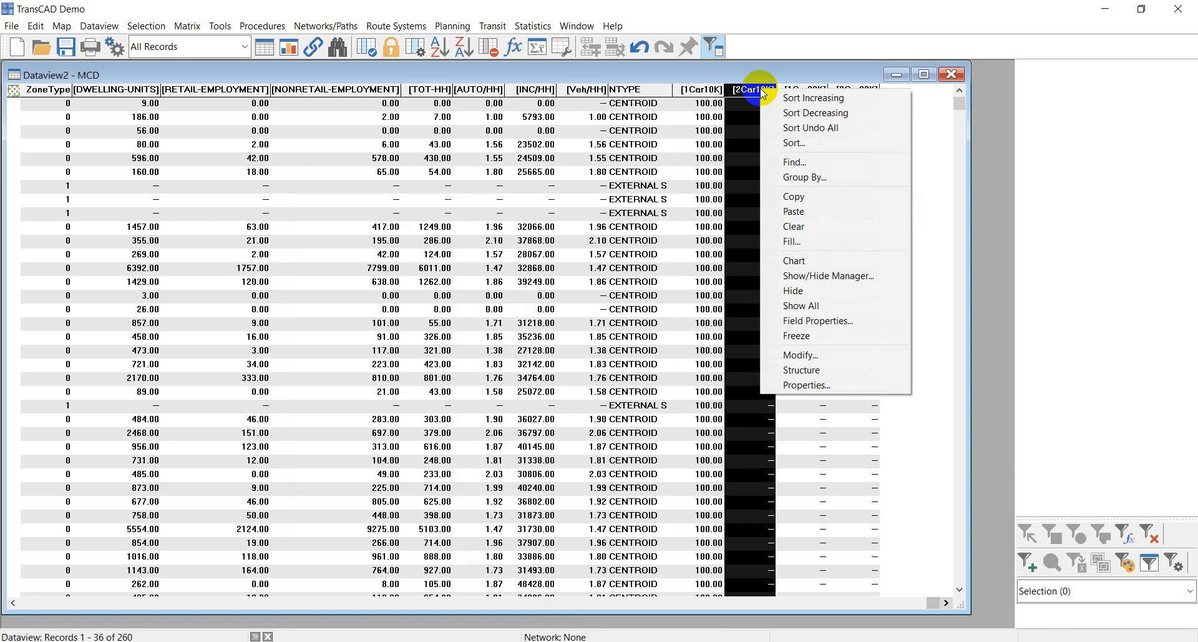
pyautogui.click(753, 135)
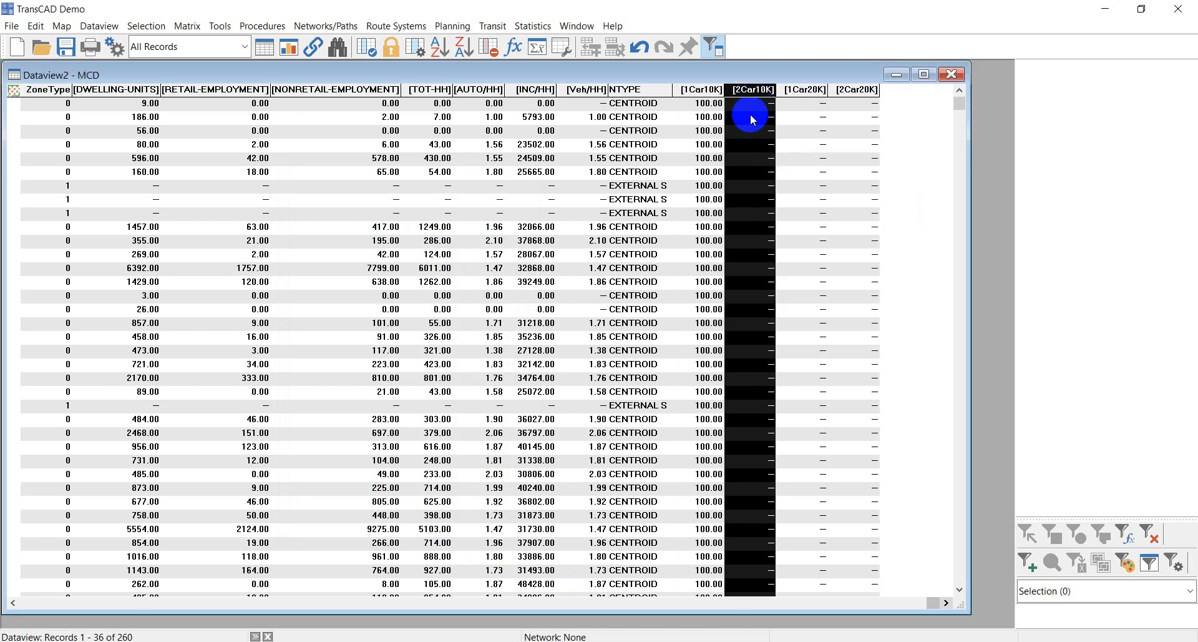
pyautogui.rightClick(750, 114)
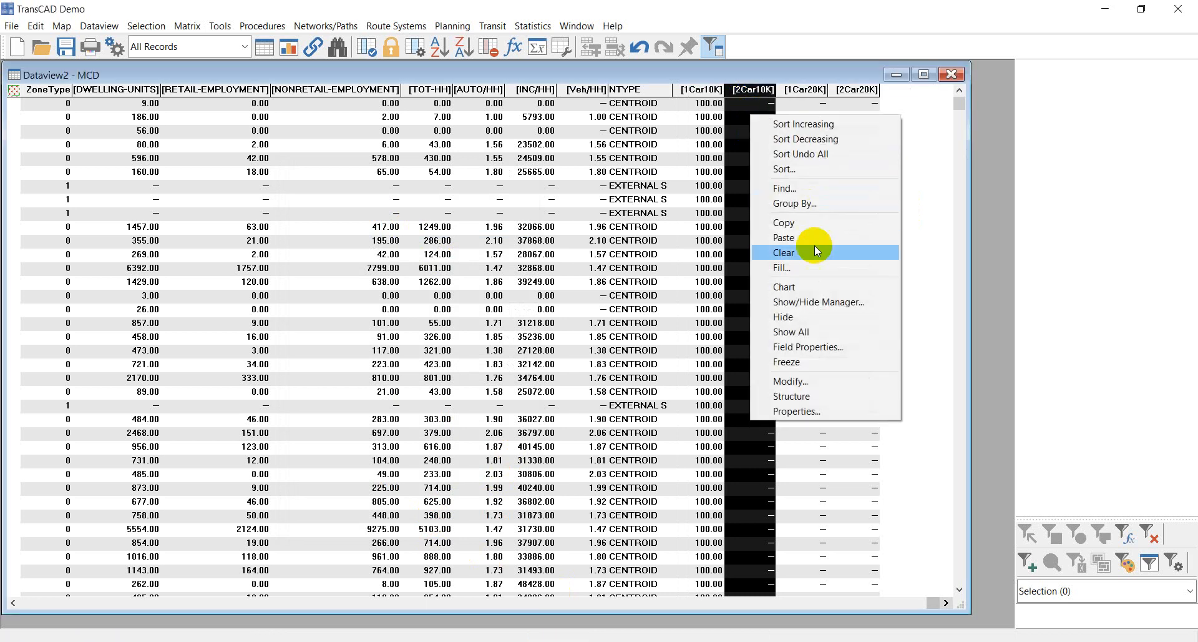
pyautogui.click(804, 267)
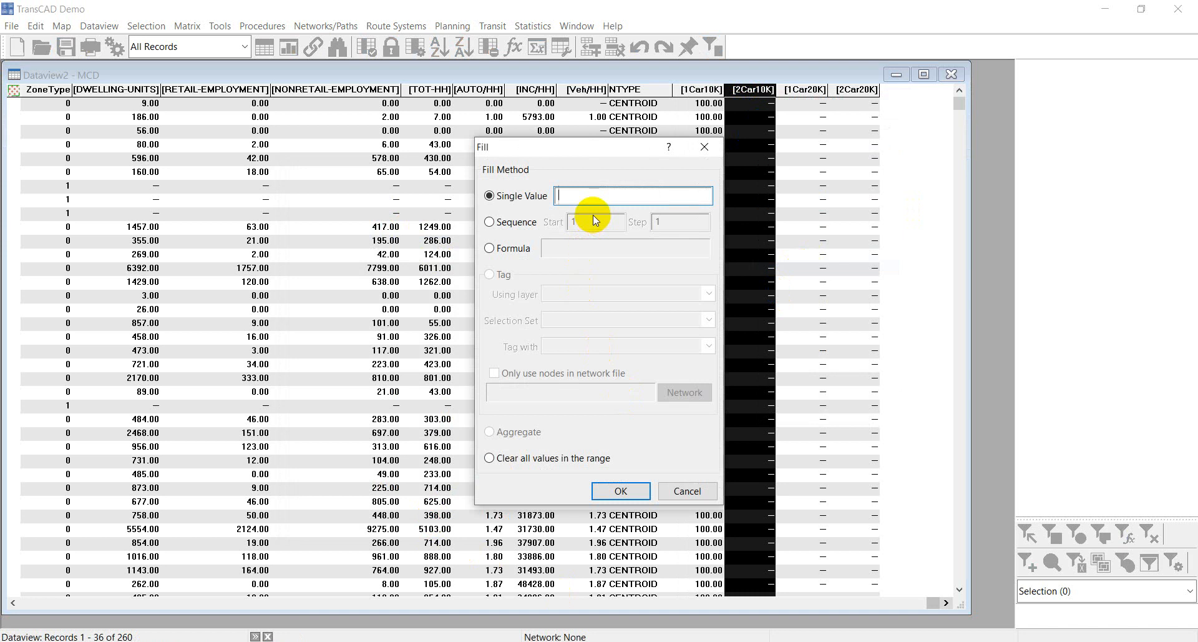
pyautogui.write('200')
pyautogui.click(621, 491)
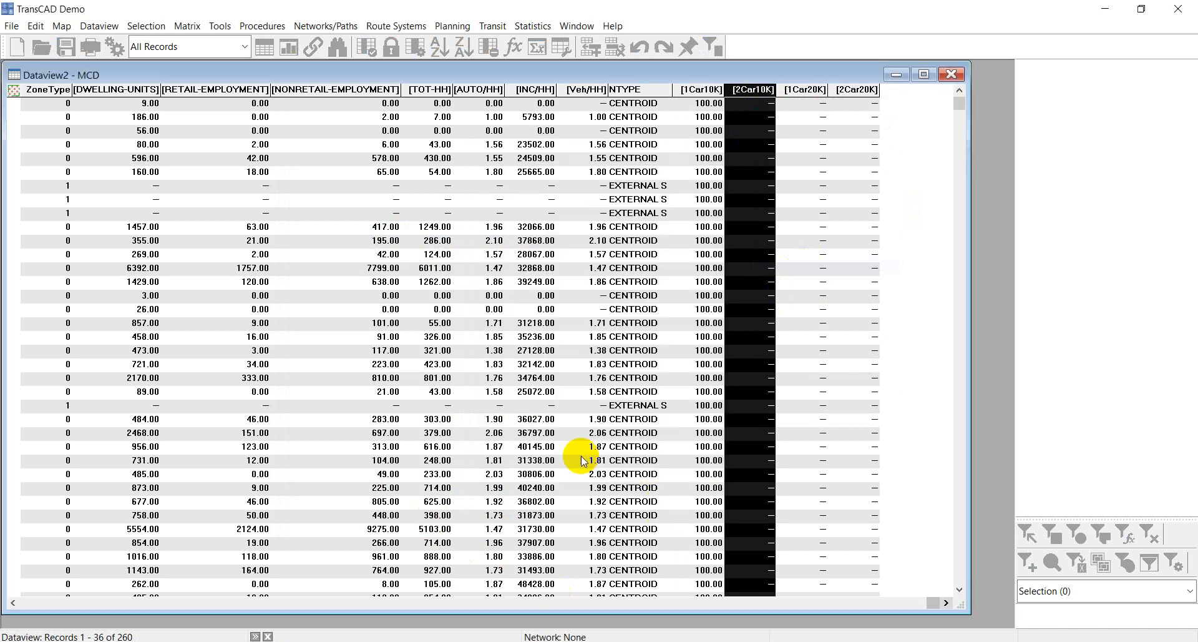
# Fill the whole 1Car20K column with the single value 300.
pyautogui.rightClick(804, 101)
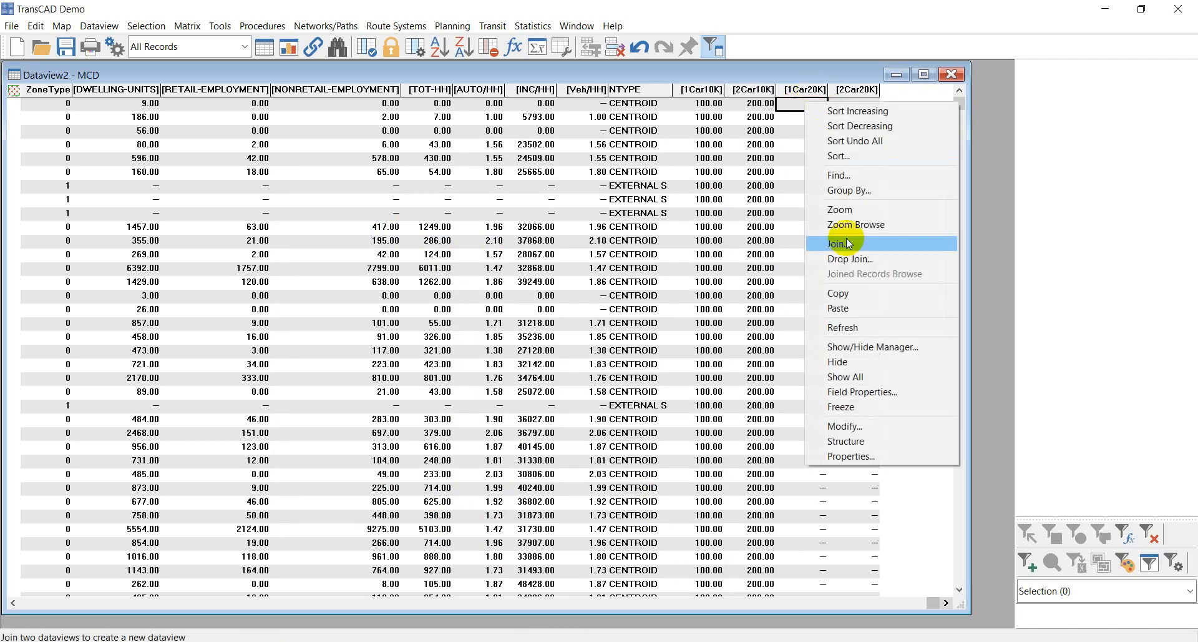
pyautogui.click(814, 89)
pyautogui.rightClick(815, 90)
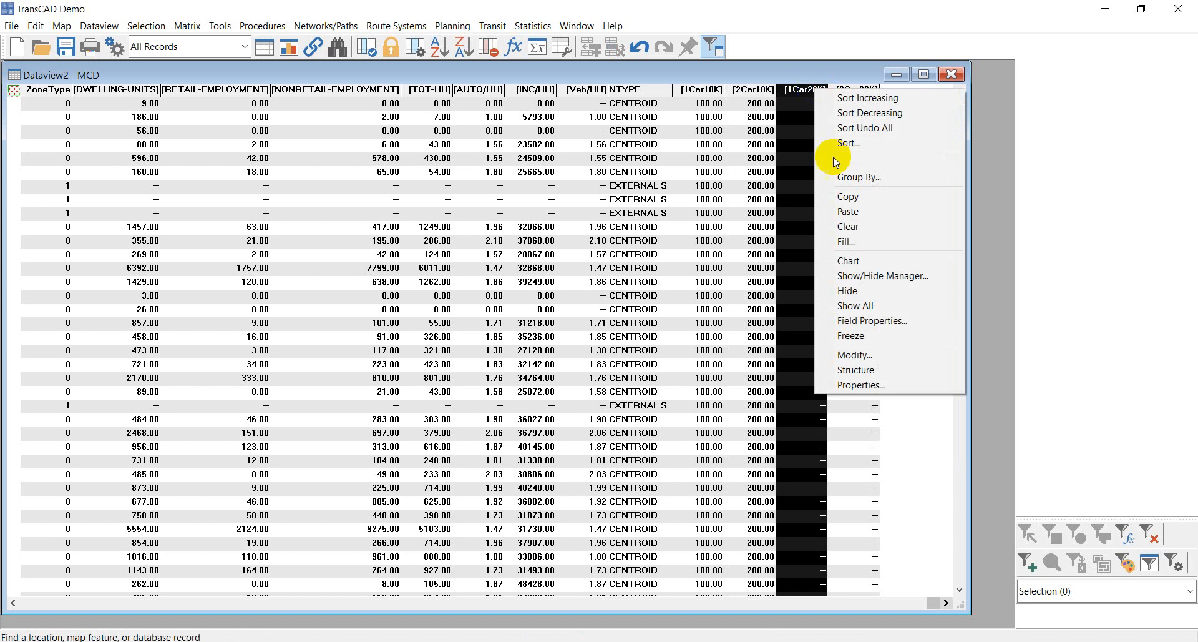
pyautogui.click(881, 246)
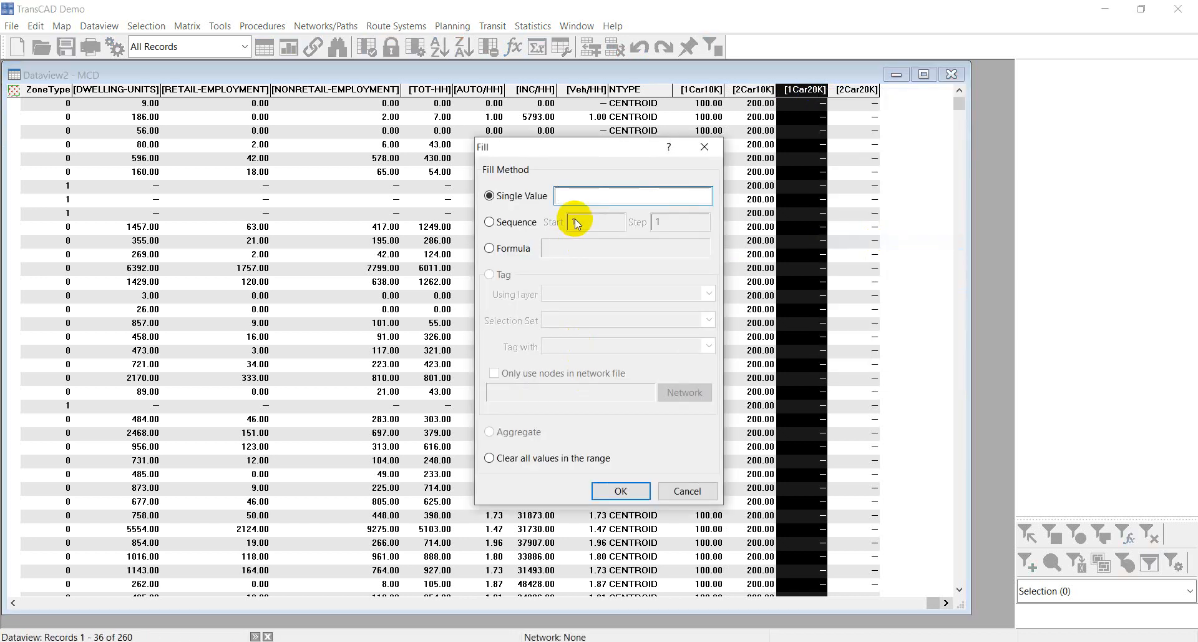
pyautogui.click(621, 490)
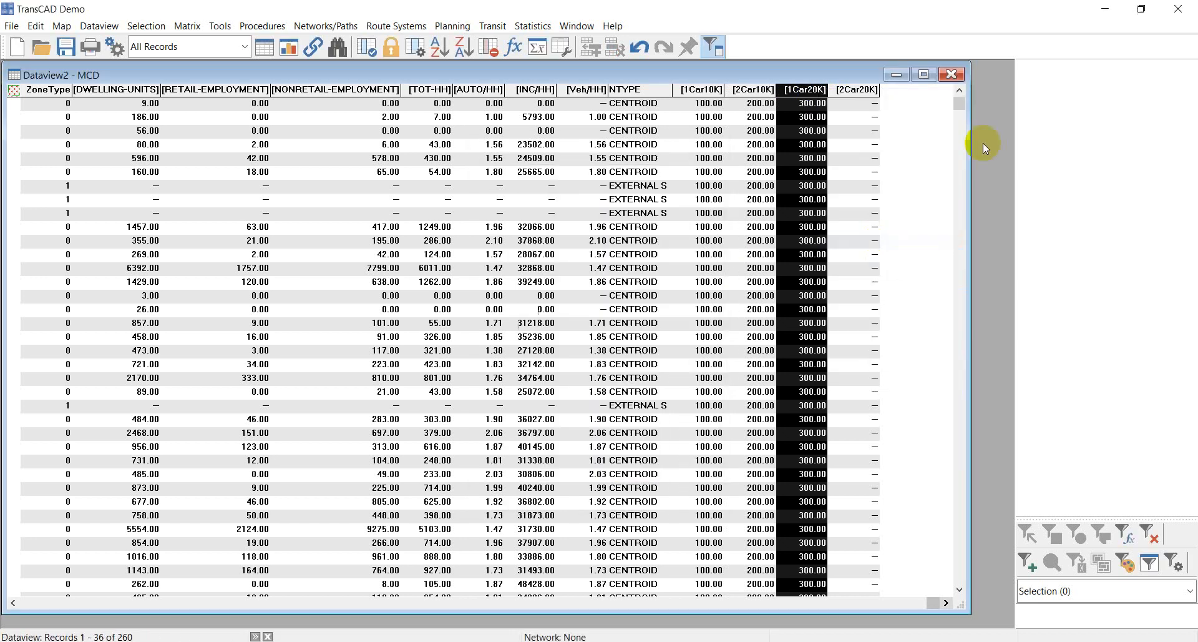
# Fill the whole 2Car20K column with the single value 400 and deselect the column.
pyautogui.click(866, 89)
pyautogui.rightClick(866, 89)
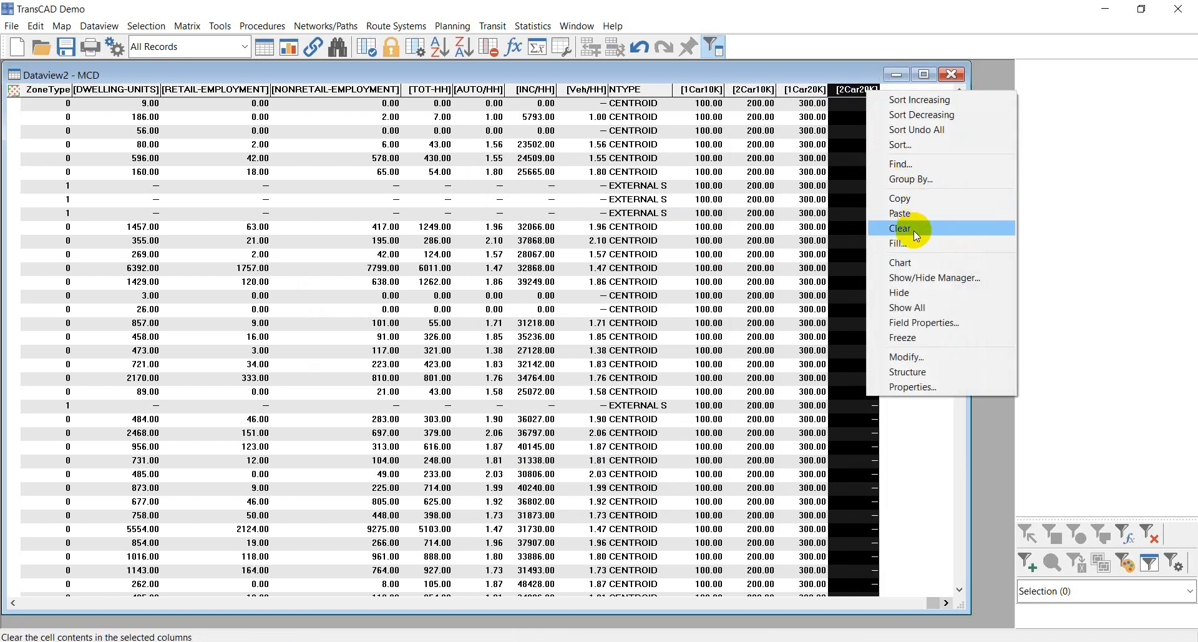
pyautogui.click(898, 243)
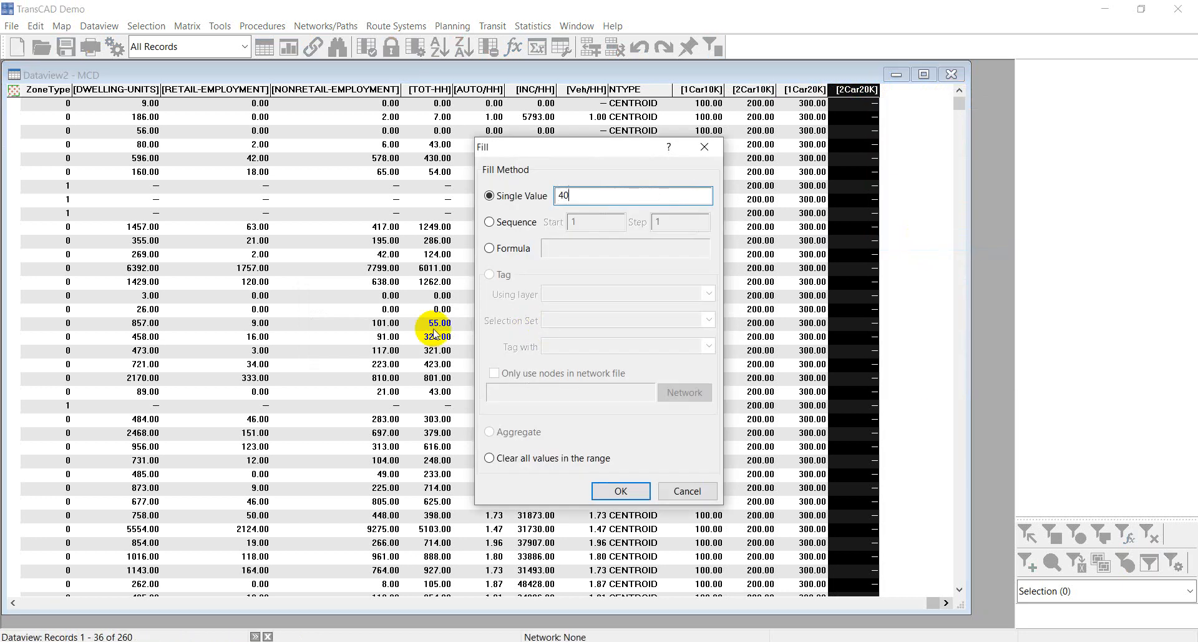
pyautogui.write('400')
pyautogui.click(621, 491)
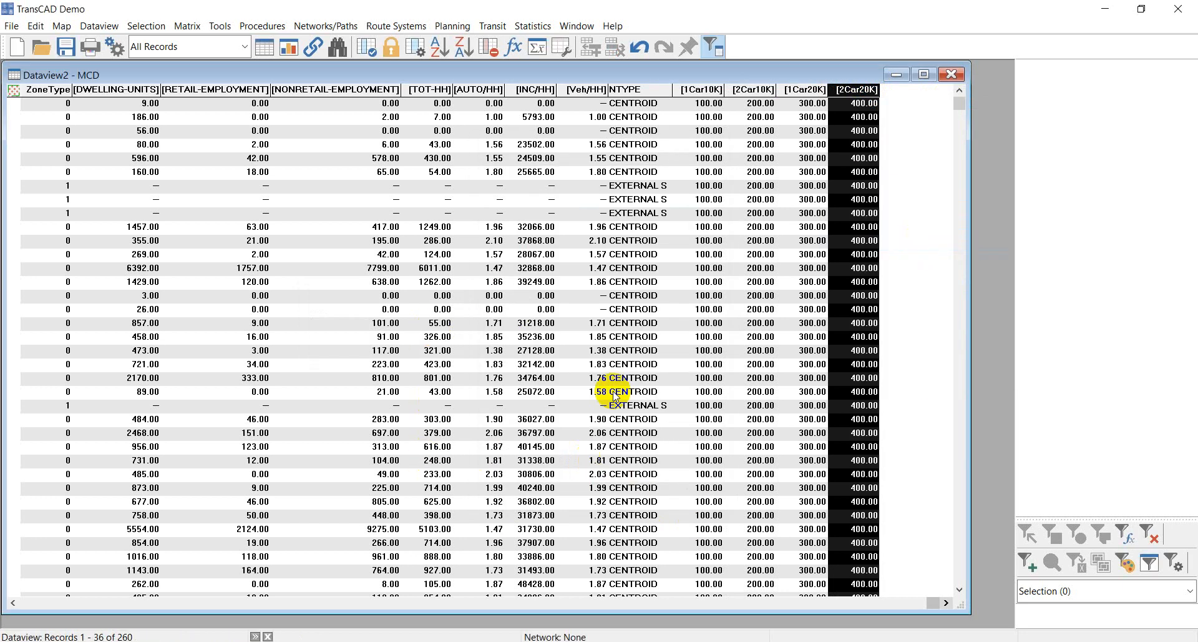
pyautogui.click(708, 408)
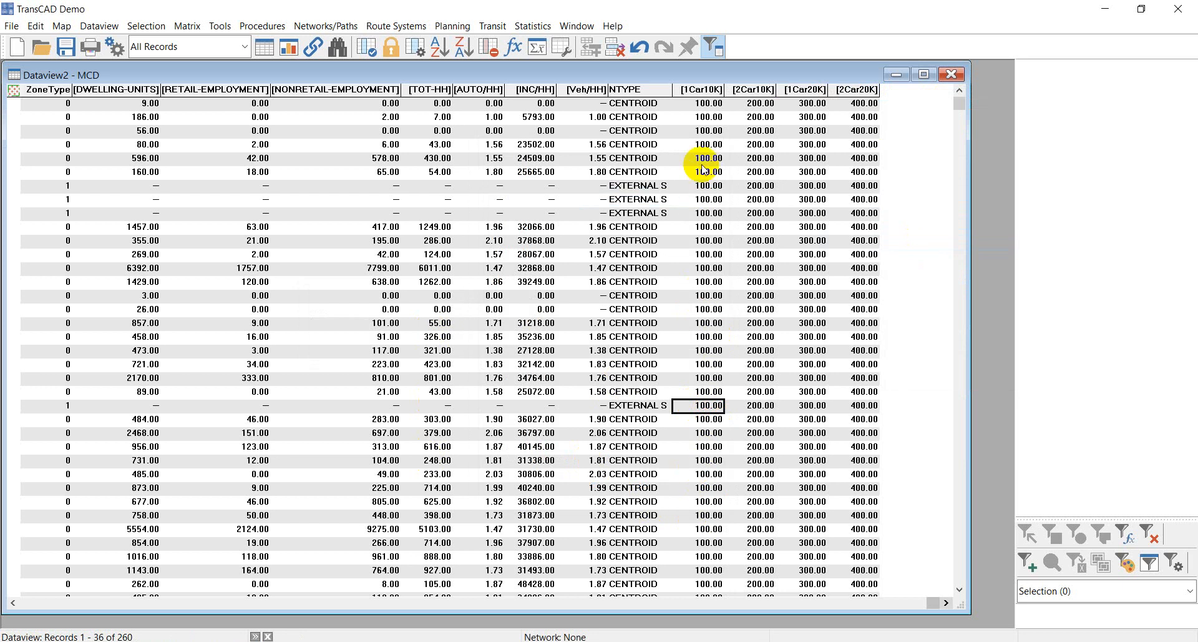
# Start a trip production cross-classification on MCD and choose 1Car10K, 2Car10K, 1Car20K and 2Car20K as its segment fields.
pyautogui.click(452, 28)
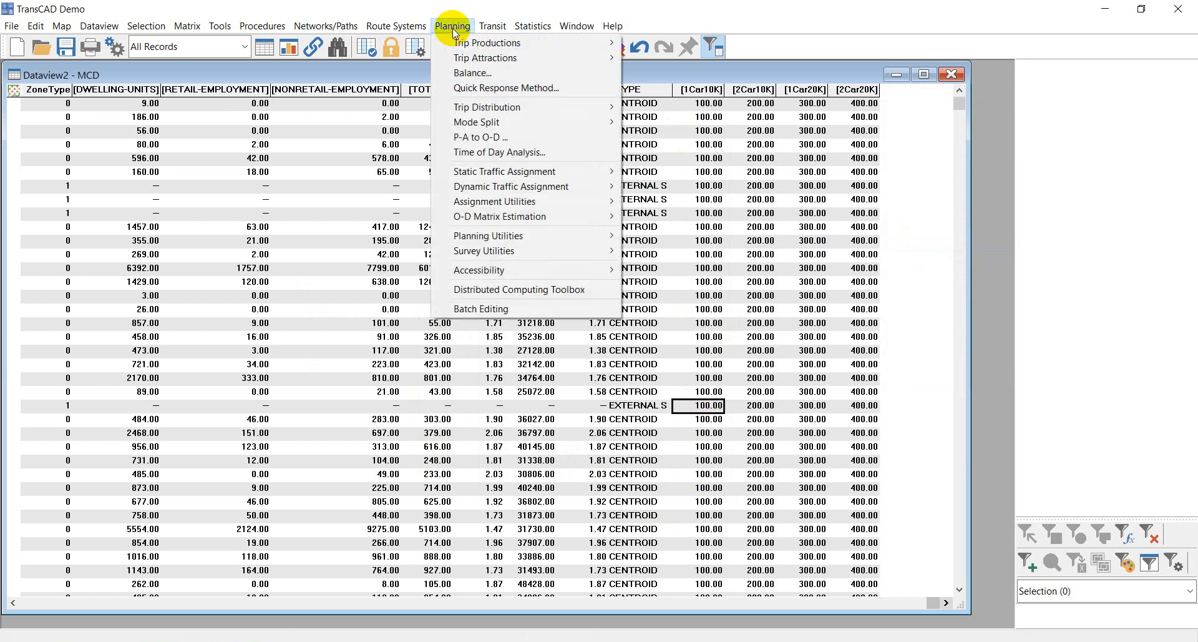
pyautogui.moveTo(474, 43)
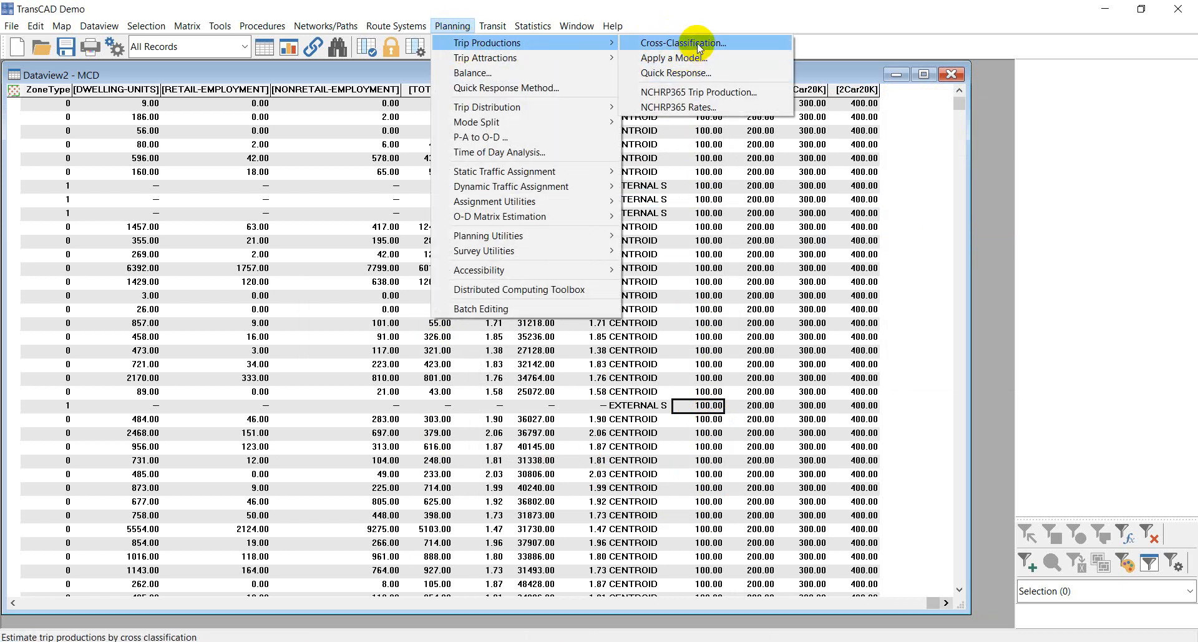
pyautogui.click(671, 44)
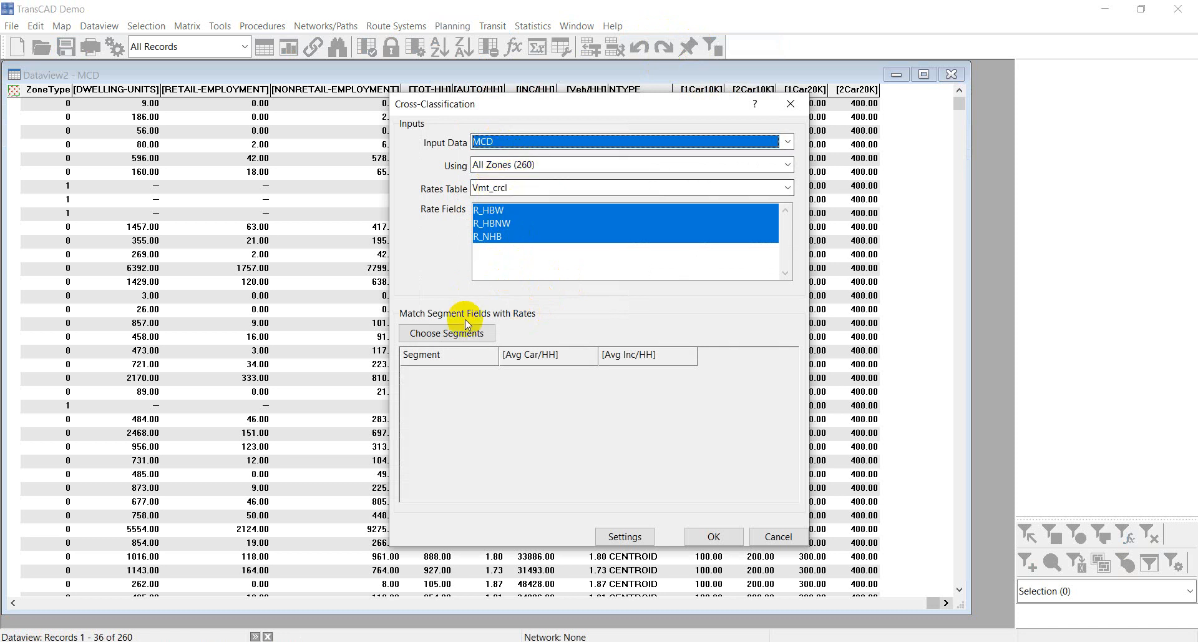
pyautogui.click(435, 337)
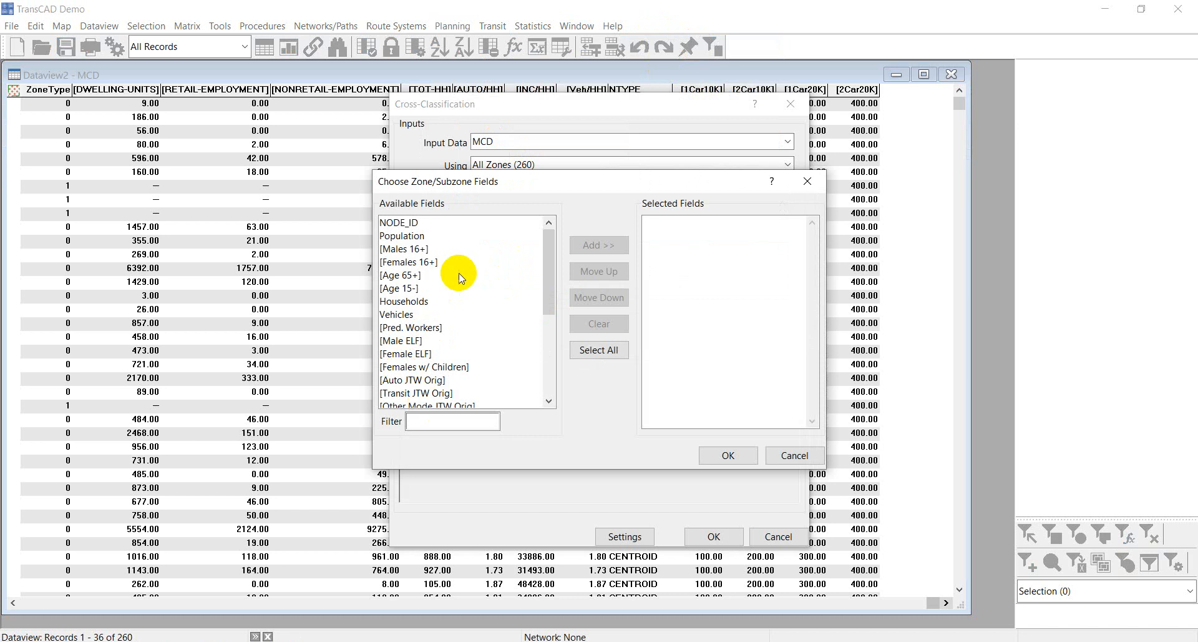
pyautogui.scroll(-5, 460, 293)
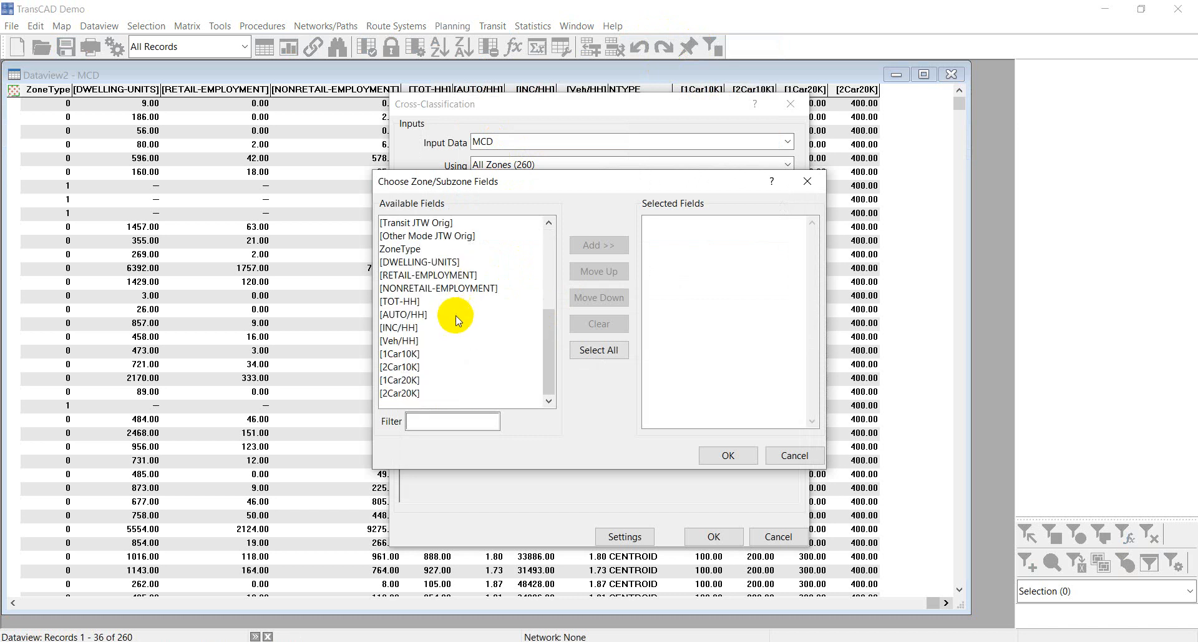
pyautogui.click(412, 355)
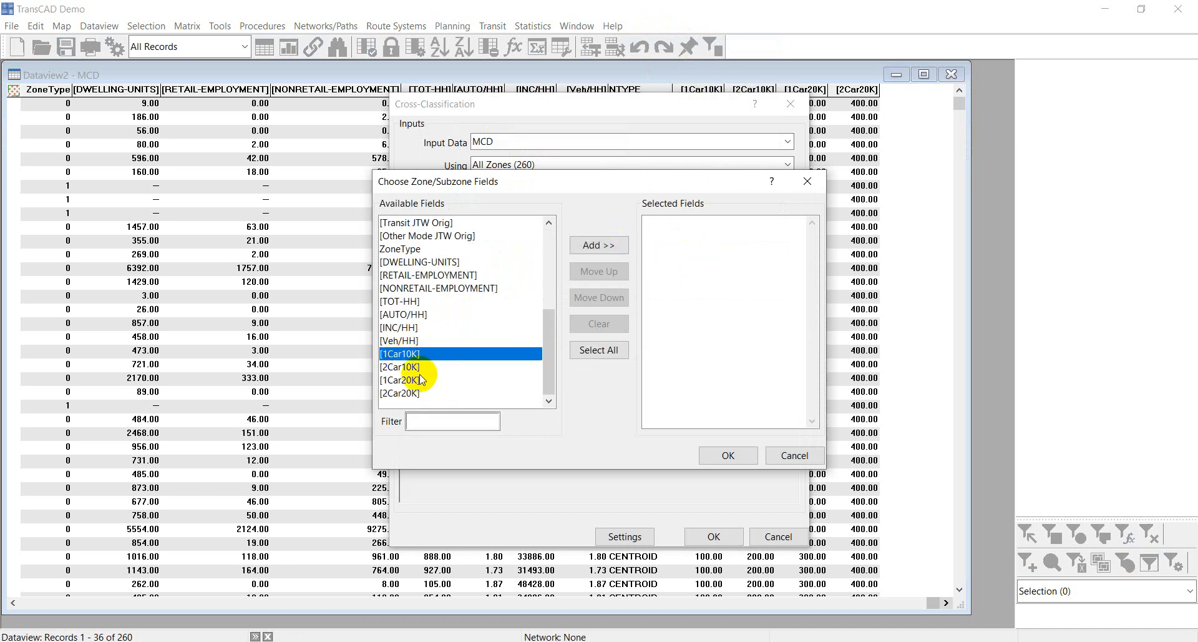
pyautogui.click(599, 245)
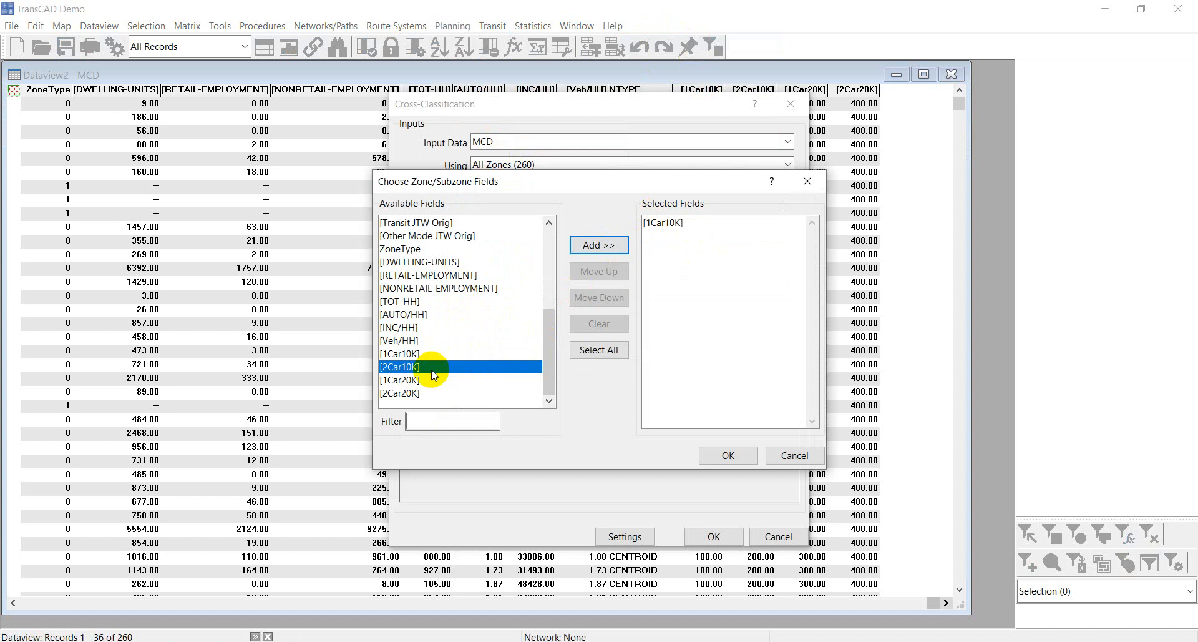
pyautogui.click(599, 245)
pyautogui.click(599, 245)
pyautogui.click(599, 245)
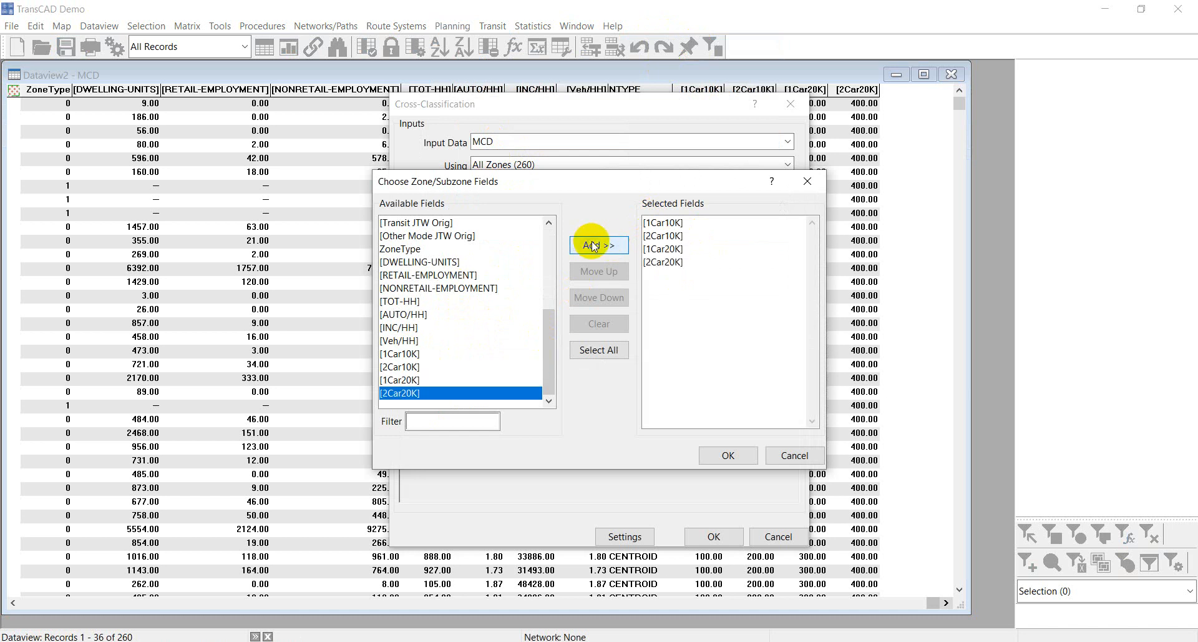
pyautogui.click(727, 456)
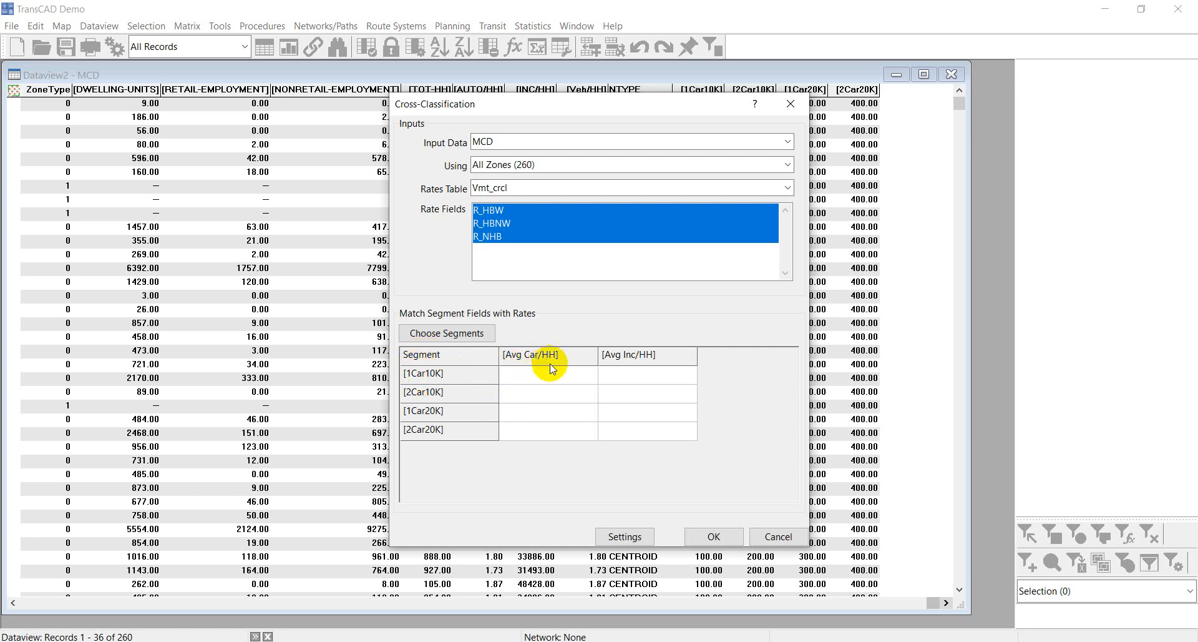
# Set the Avg Car/HH value of the 1Car10K segment to 1.
pyautogui.click(536, 377)
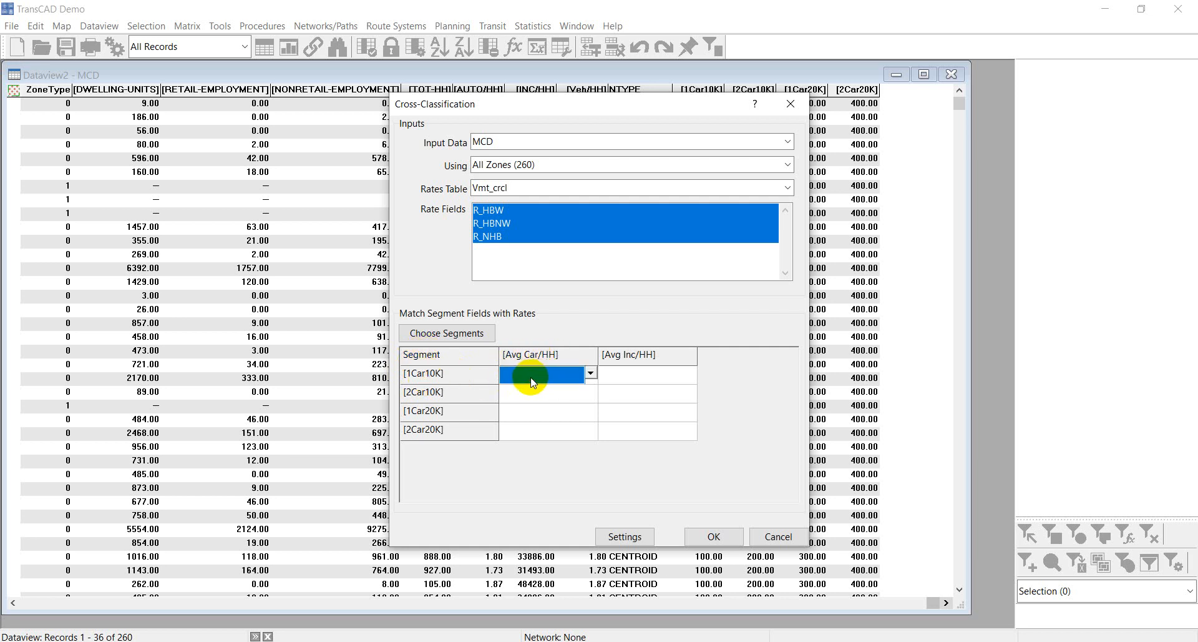
pyautogui.click(591, 374)
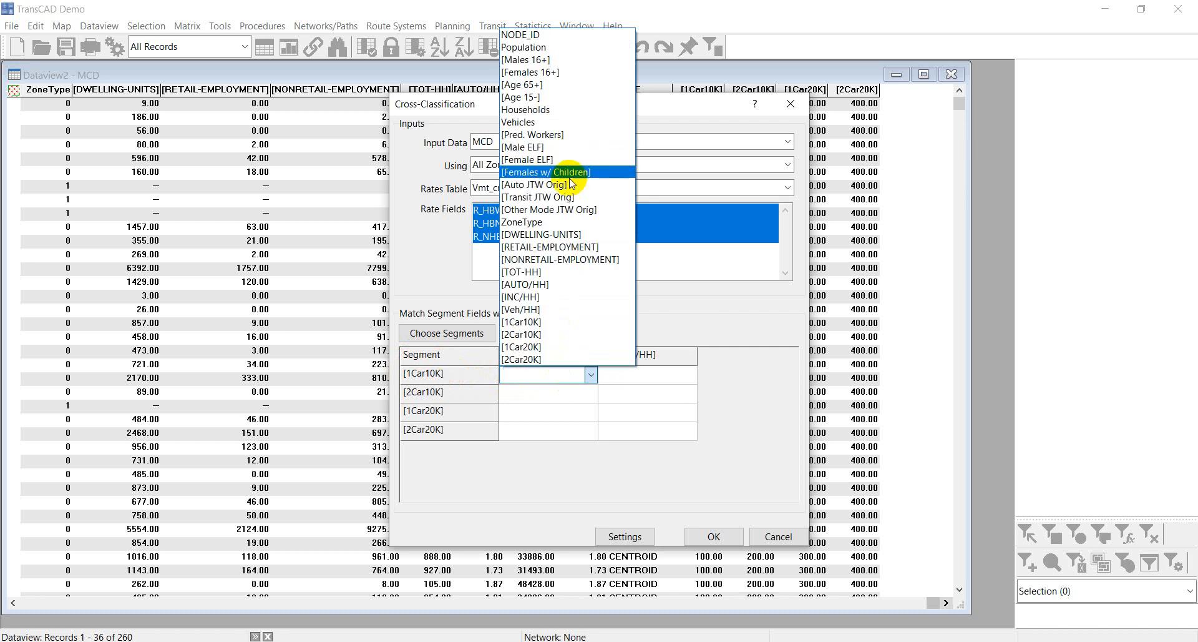
pyautogui.click(546, 373)
pyautogui.write('1')
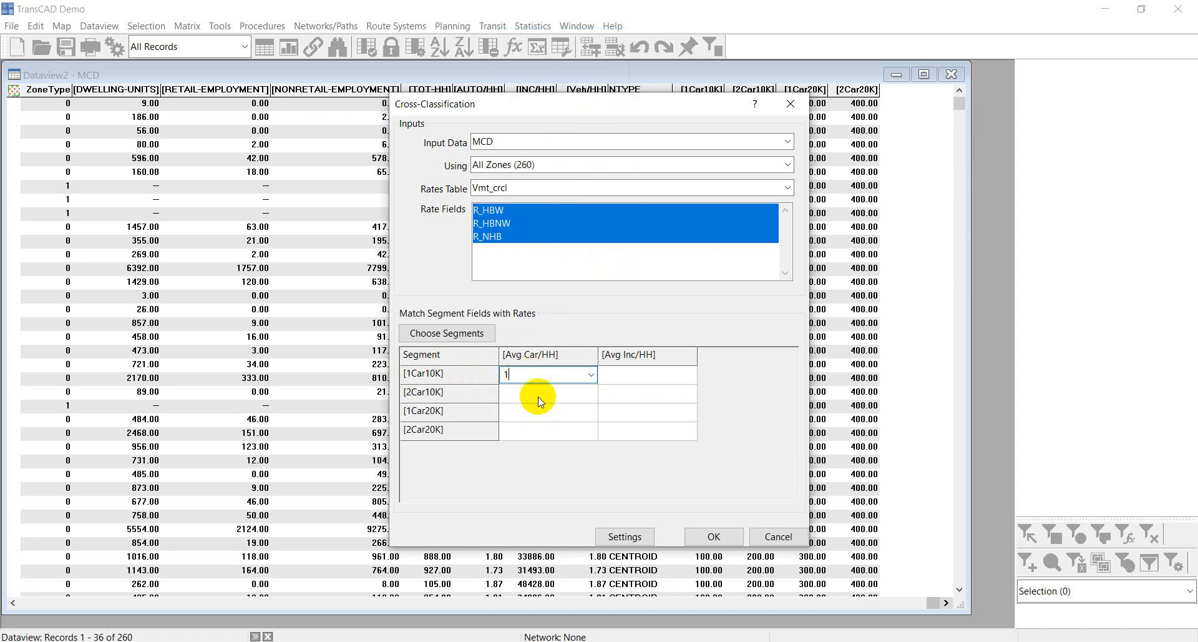
pyautogui.press('Return')
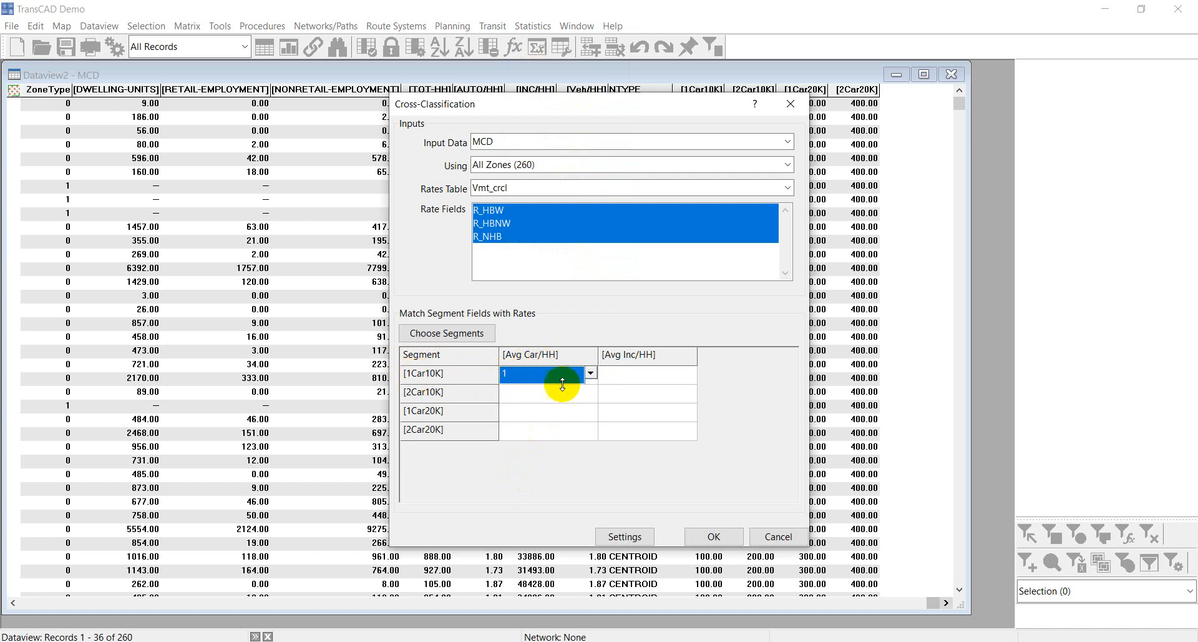
# Try to set Avg Car/HH to 2 for 2Car10K, 1 for 1Car20K and 2 for 2Car20K.
pyautogui.click(521, 402)
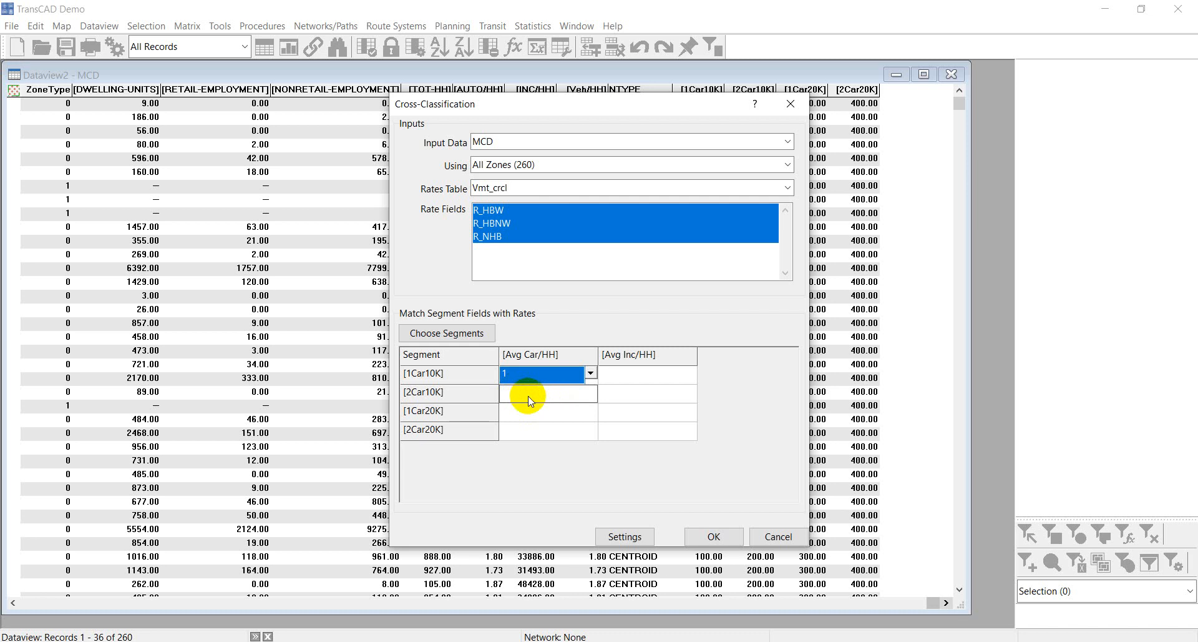
pyautogui.write('2')
pyautogui.click(523, 413)
pyautogui.write('1')
pyautogui.click(519, 432)
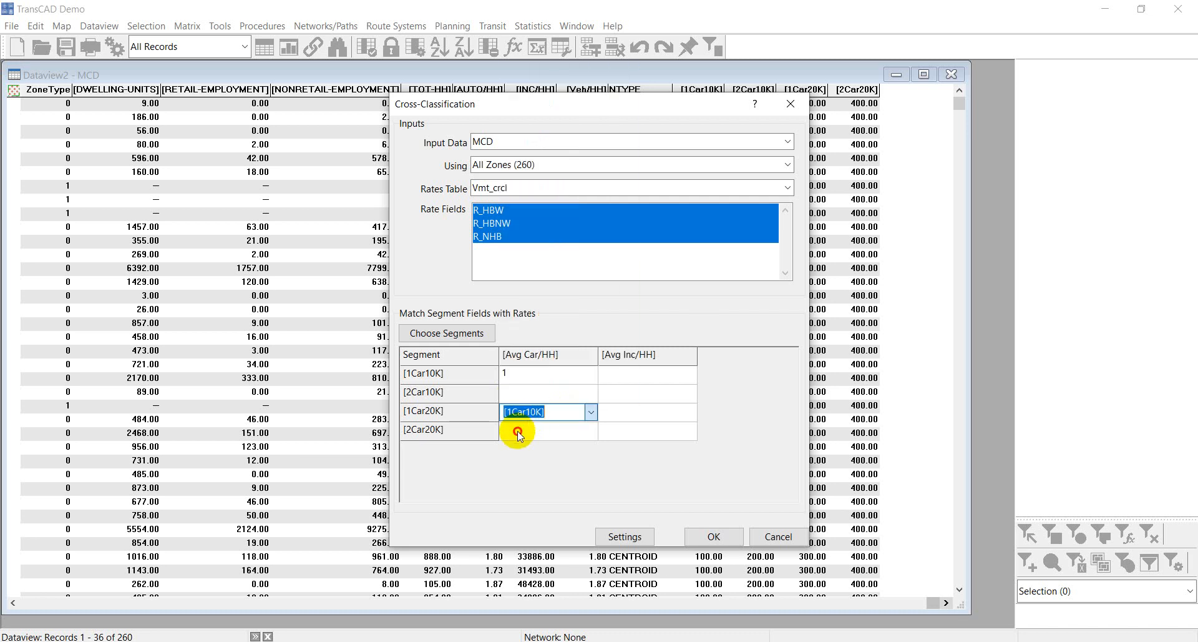
pyautogui.click(519, 432)
pyautogui.click(518, 432)
pyautogui.write('2')
pyautogui.click(522, 478)
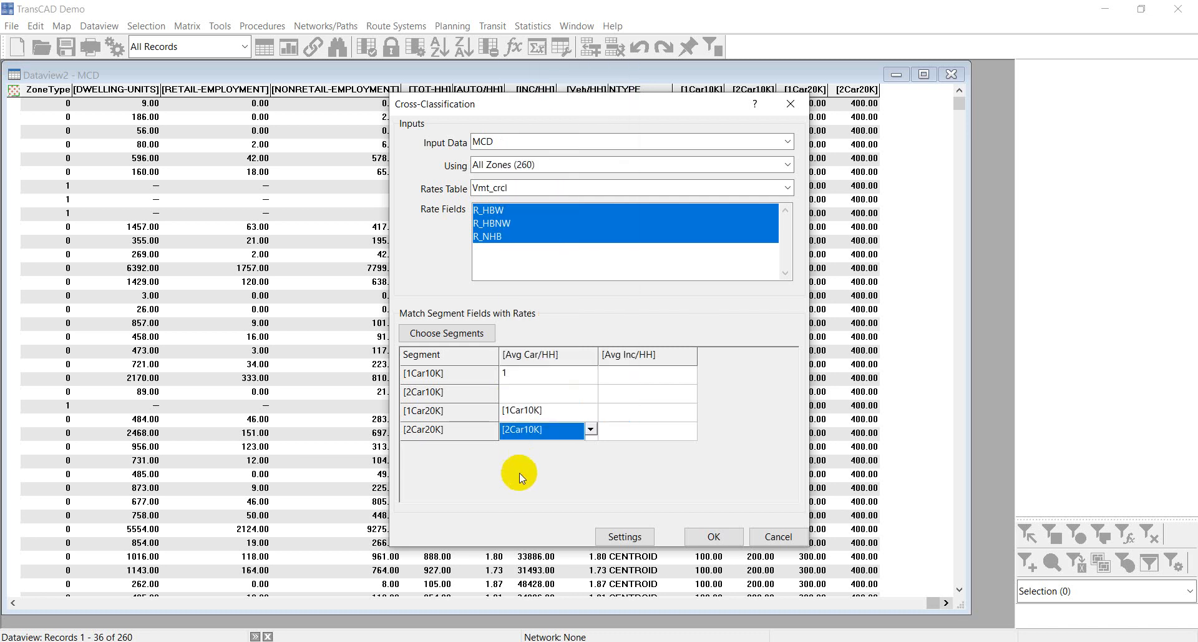
# Set the Avg Car/HH value of the 1Car20K segment to the plain number 1 instead of a field.
pyautogui.click(549, 411)
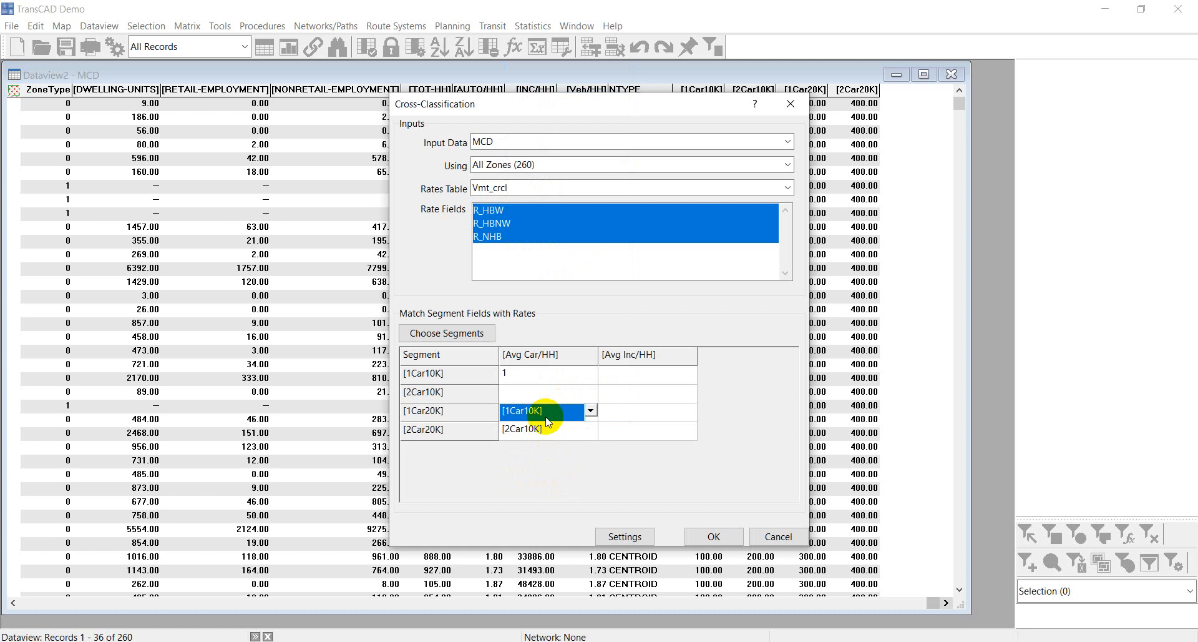
pyautogui.click(547, 419)
pyautogui.write('1')
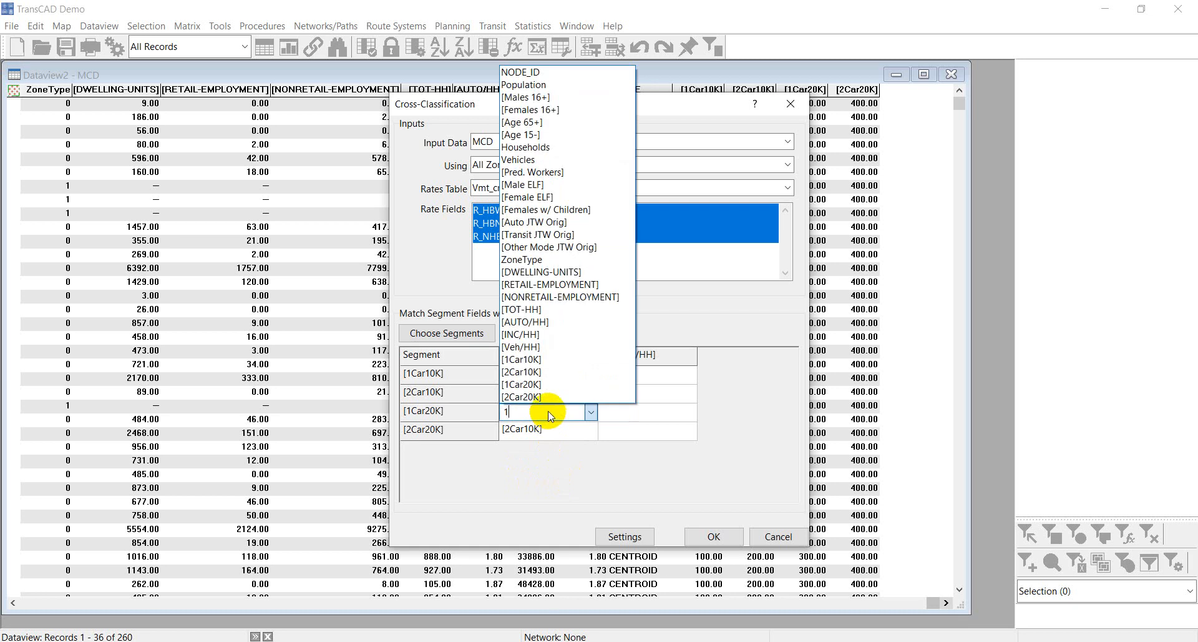
pyautogui.click(551, 416)
pyautogui.write('1')
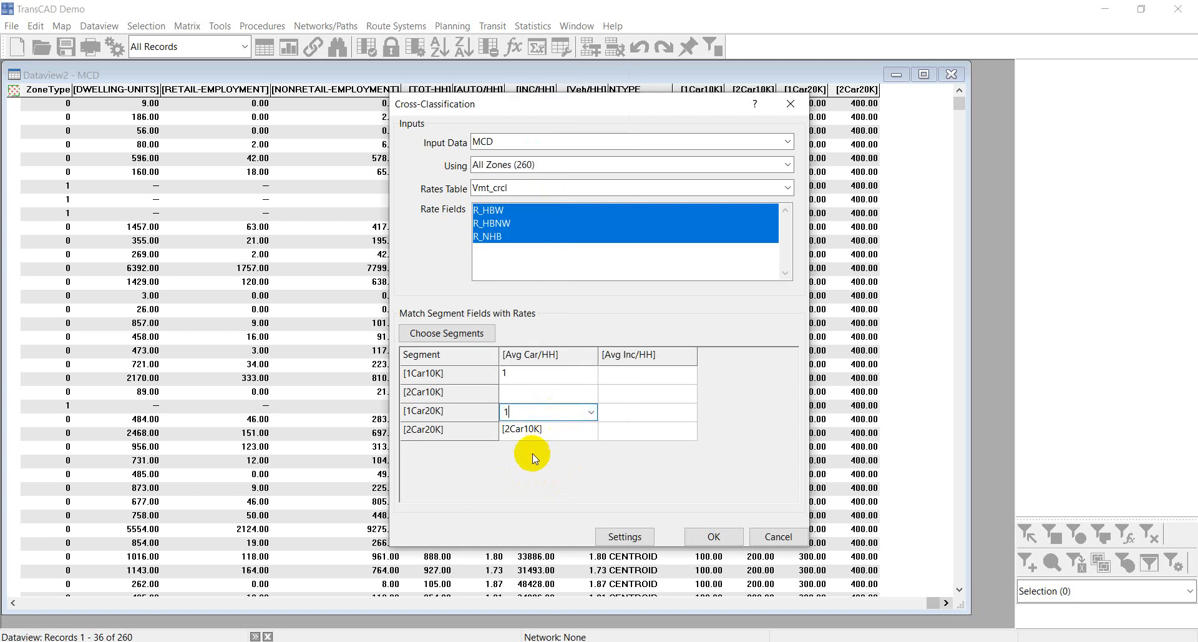
pyautogui.click(531, 454)
# Set the Avg Car/HH values of the 2Car20K and 2Car10K segments to 2.
pyautogui.doubleClick(554, 430)
pyautogui.doubleClick(554, 430)
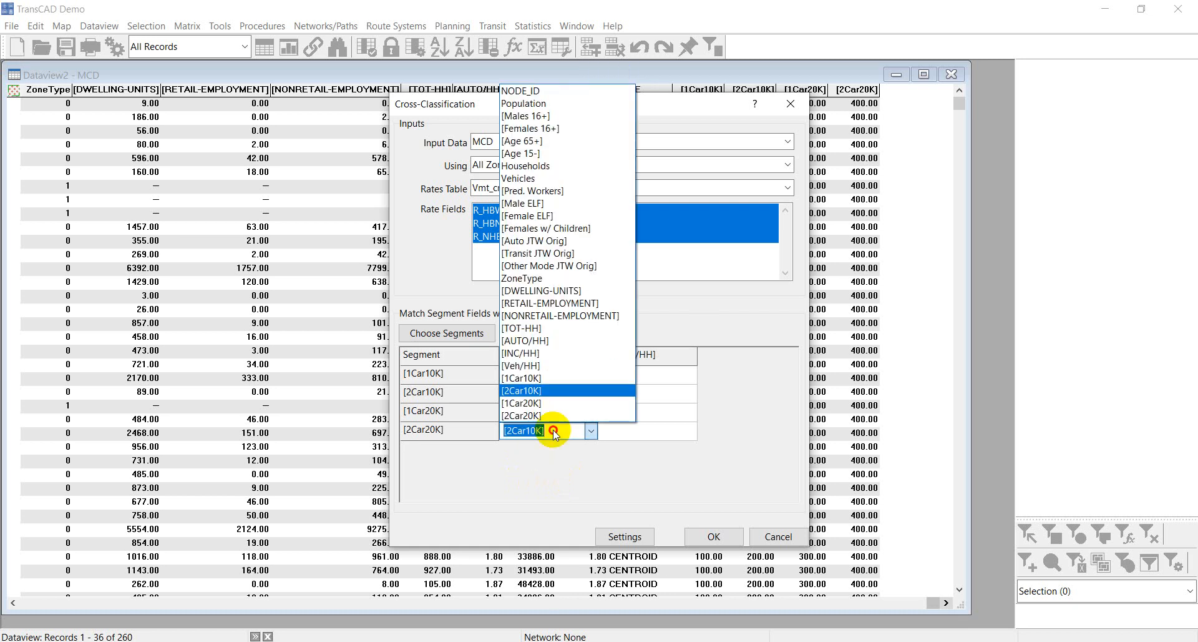
pyautogui.click(493, 435)
pyautogui.write('2')
pyautogui.click(509, 469)
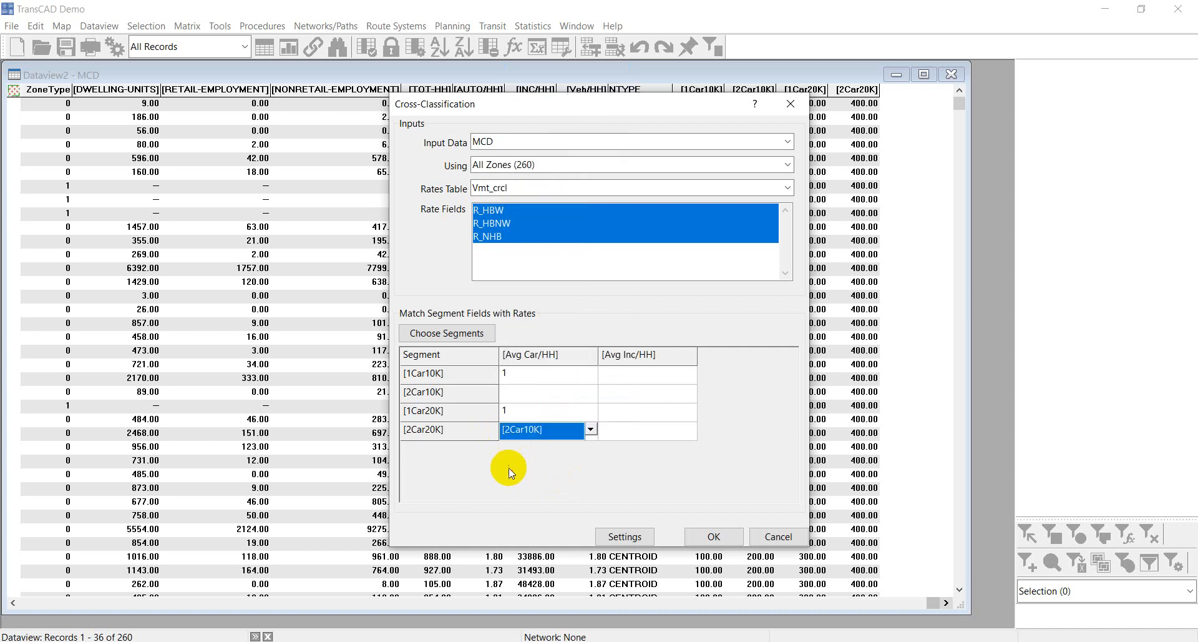
pyautogui.doubleClick(554, 431)
pyautogui.press('BackSpace')
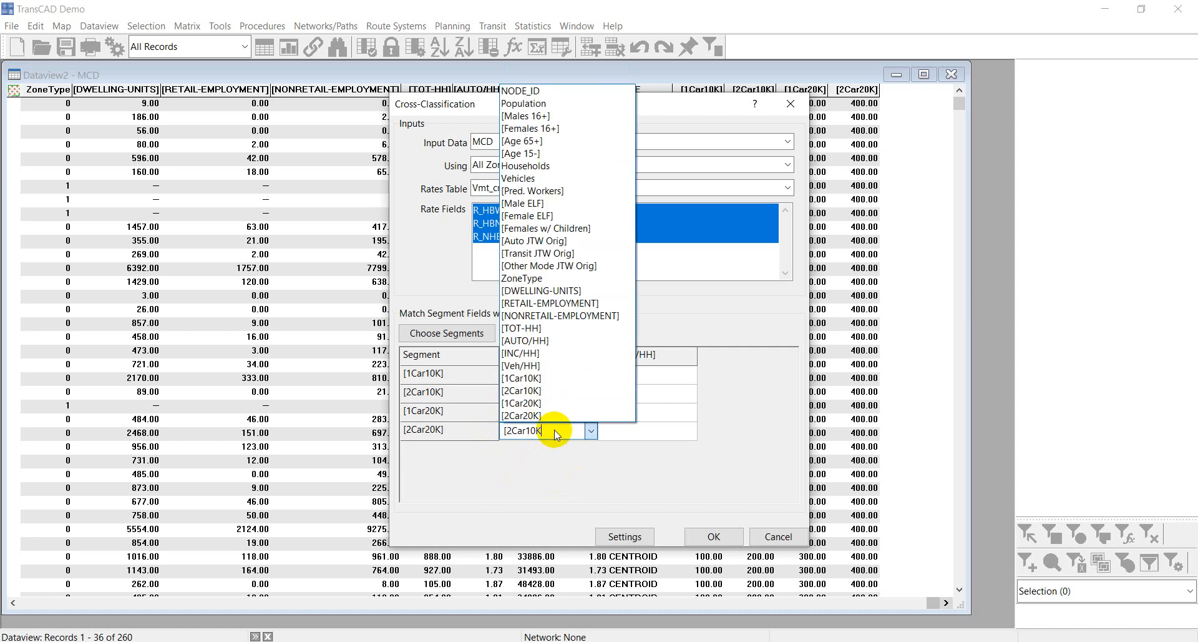
pyautogui.click(542, 465)
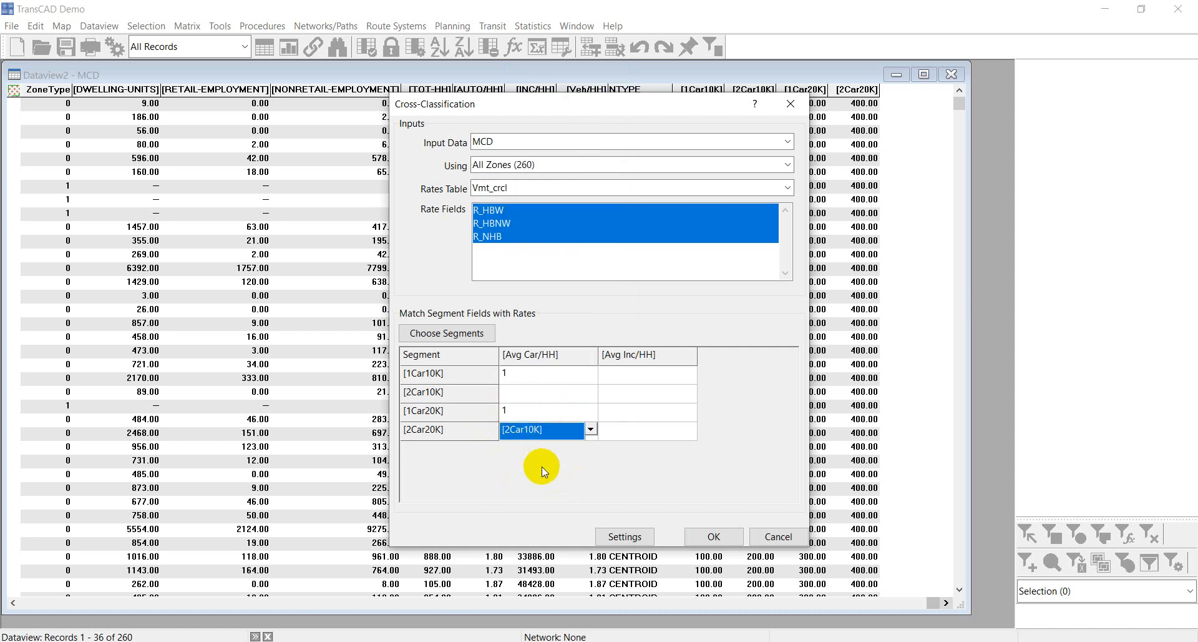
pyautogui.write('2')
# Set the Avg Inc/HH values of the 1Car10K and 2Car10K segments to 10000.
pyautogui.click(625, 378)
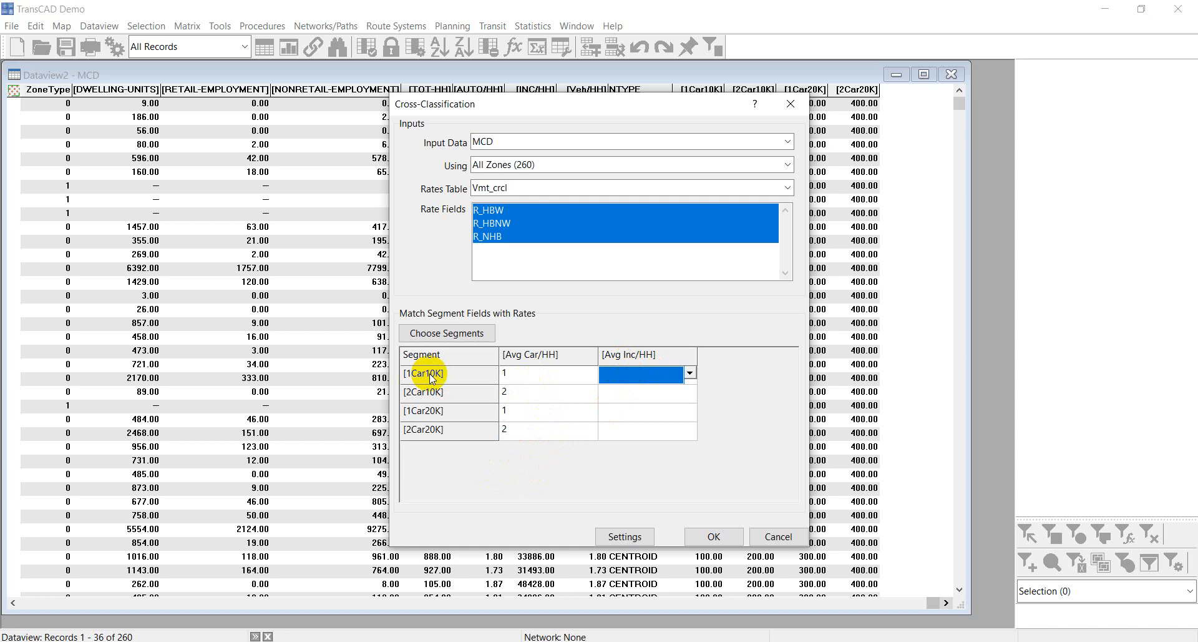
pyautogui.write('1')
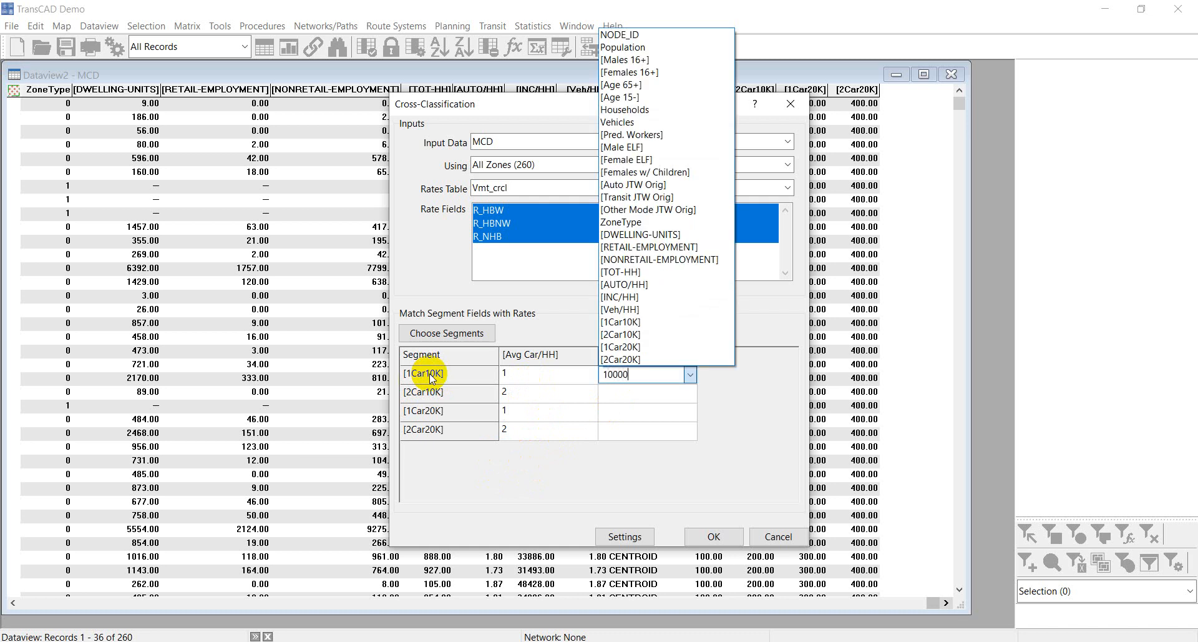
pyautogui.write('0000')
pyautogui.press('Return')
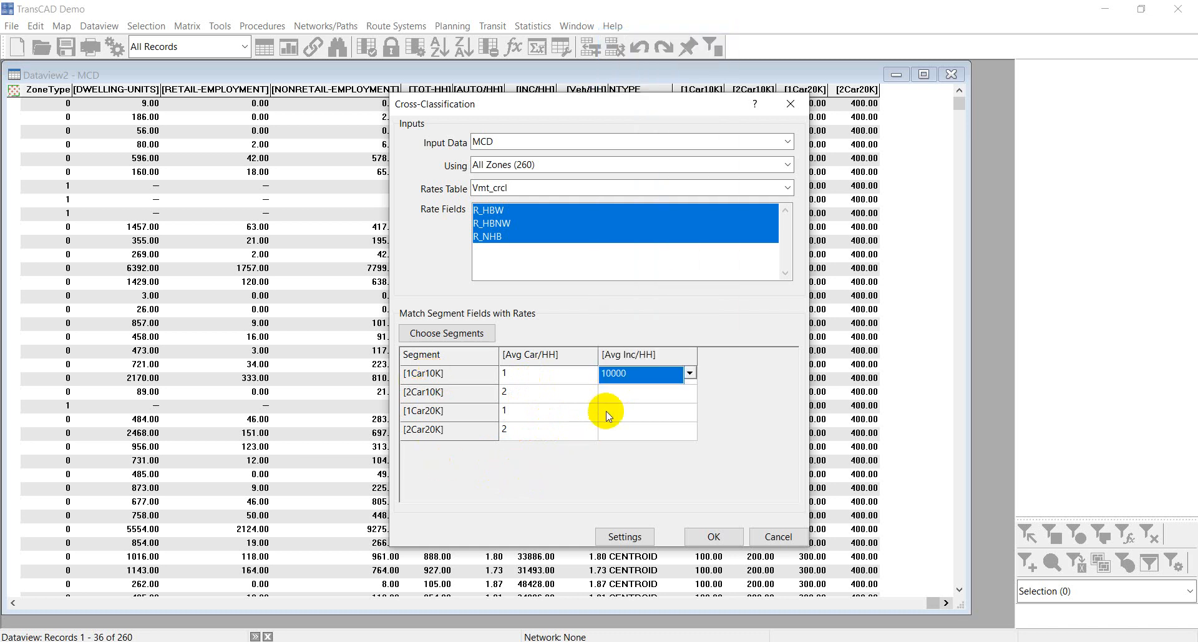
pyautogui.click(624, 392)
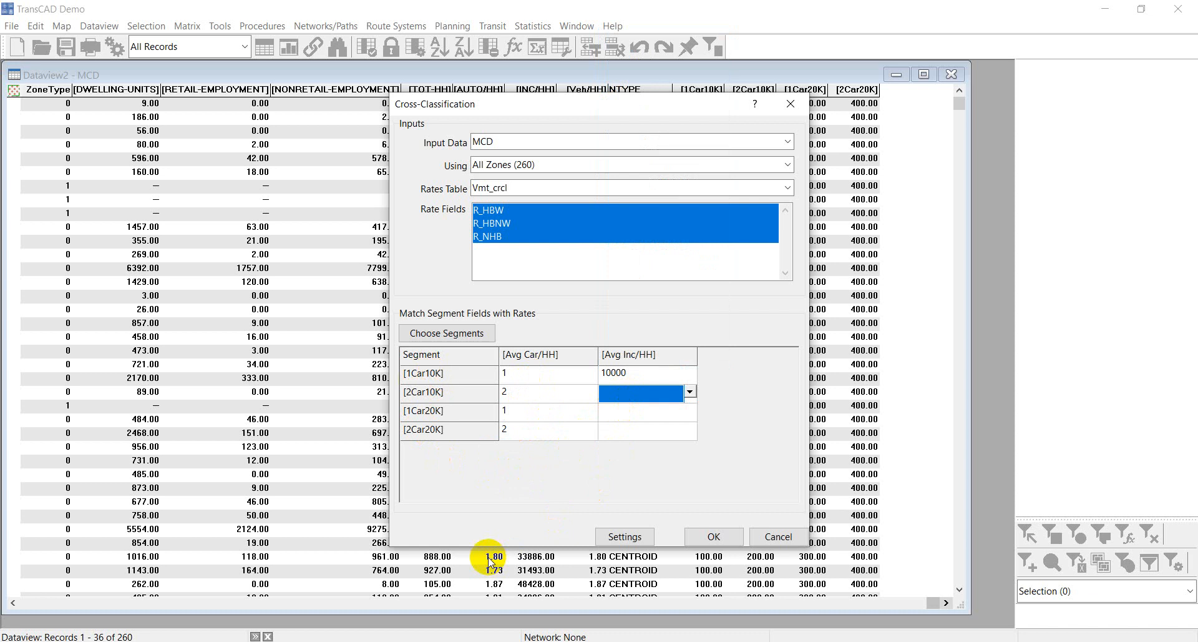
pyautogui.write('10')
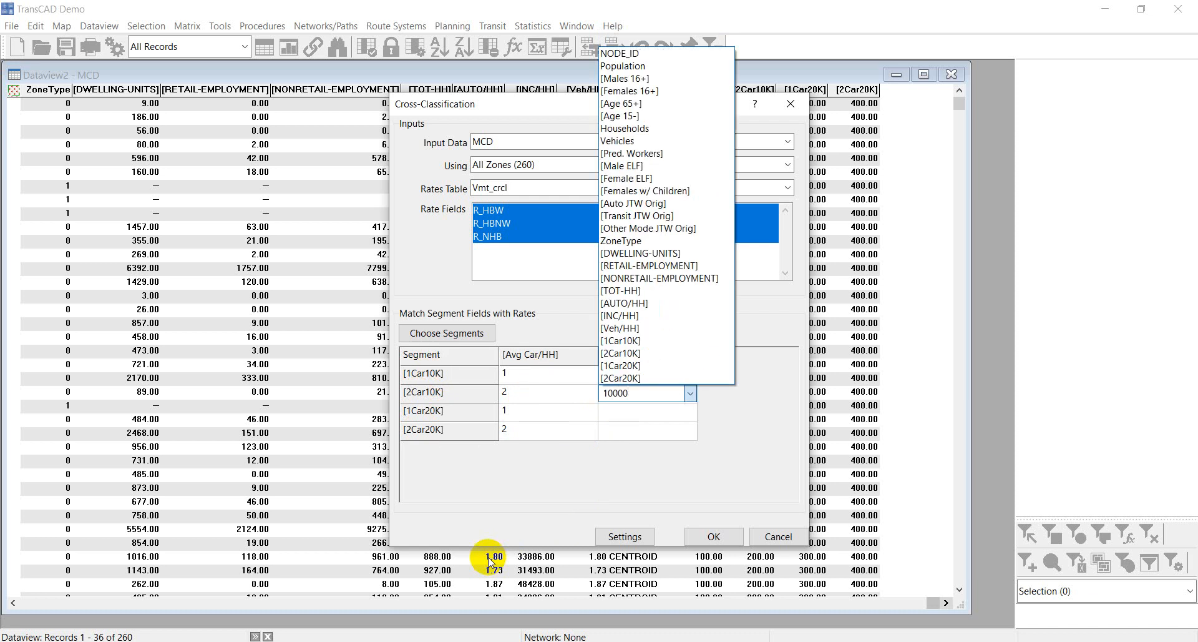
pyautogui.write('000')
pyautogui.press('Return')
# Set the Avg Inc/HH values of the 1Car20K and 2Car20K segments to 20000.
pyautogui.click(629, 413)
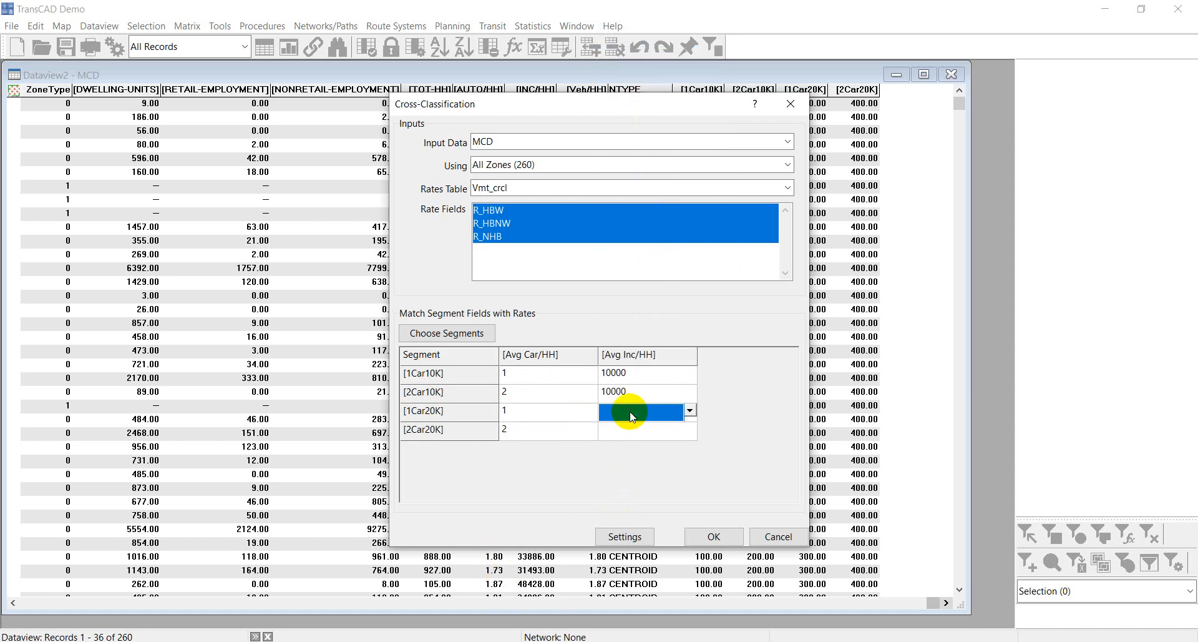
pyautogui.write('20')
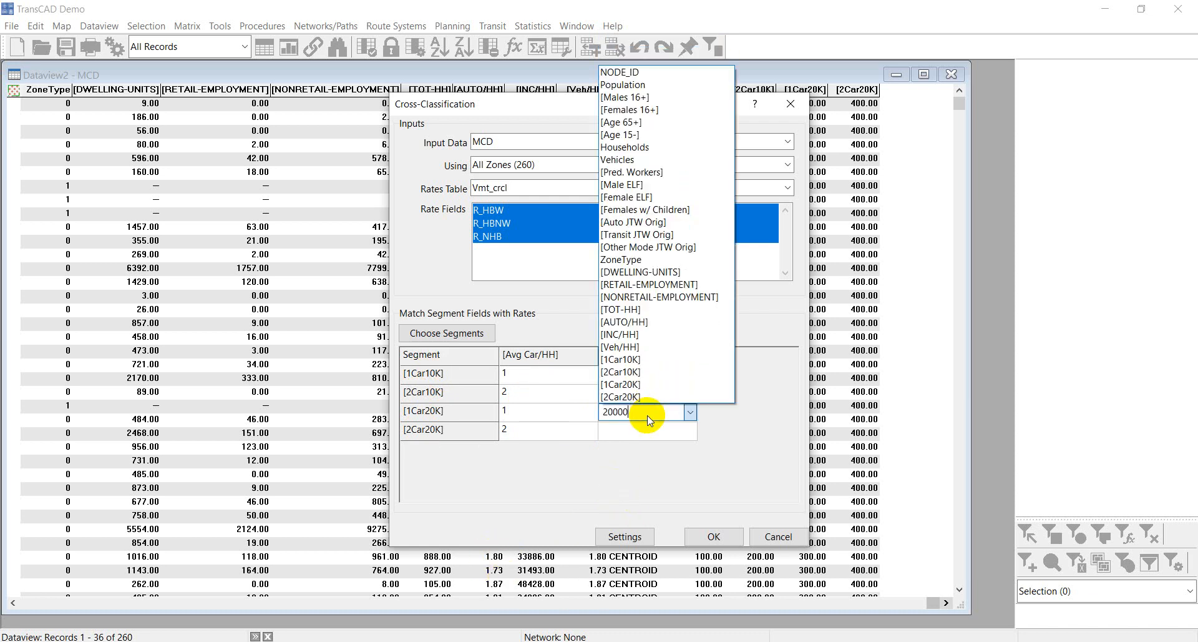
pyautogui.write('000')
pyautogui.press('Return')
pyautogui.click(612, 431)
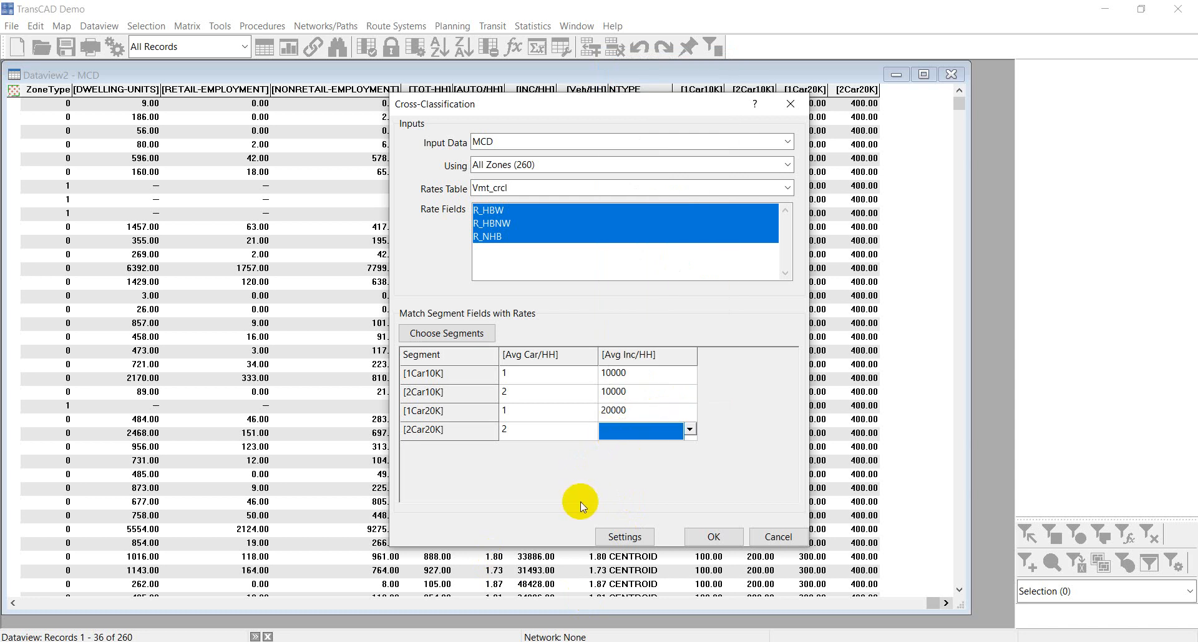
pyautogui.write('20000')
pyautogui.press('Return')
# Run the cross-classification with the CrossClassification output table in the default folder and close the results summary.
pyautogui.click(713, 536)
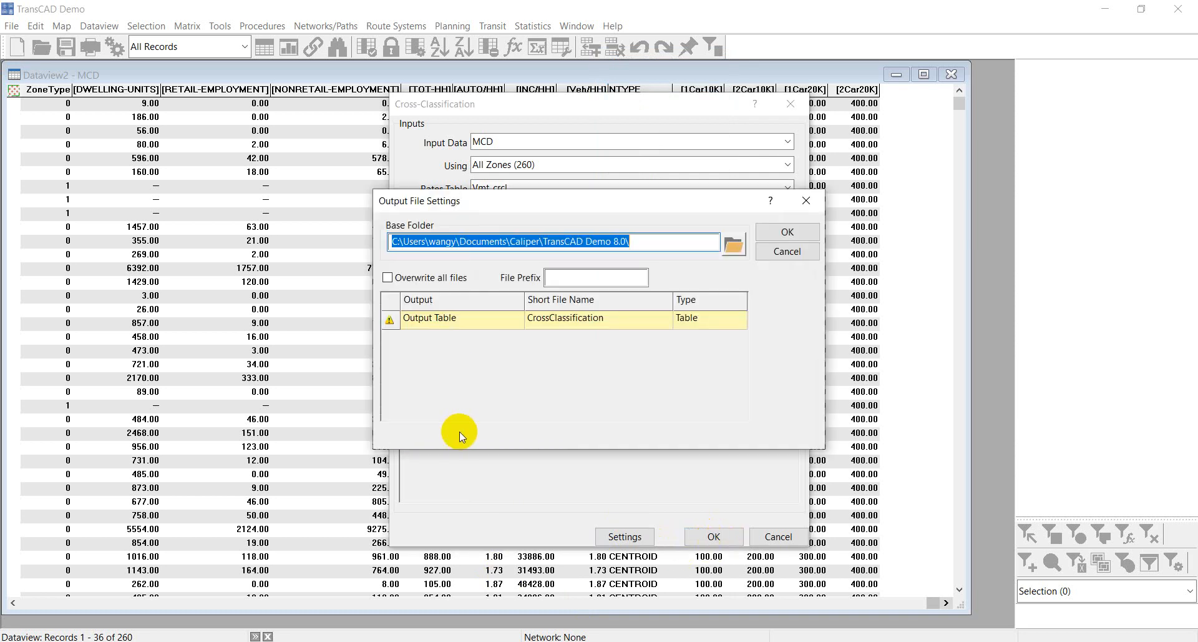
pyautogui.click(788, 233)
pyautogui.click(618, 376)
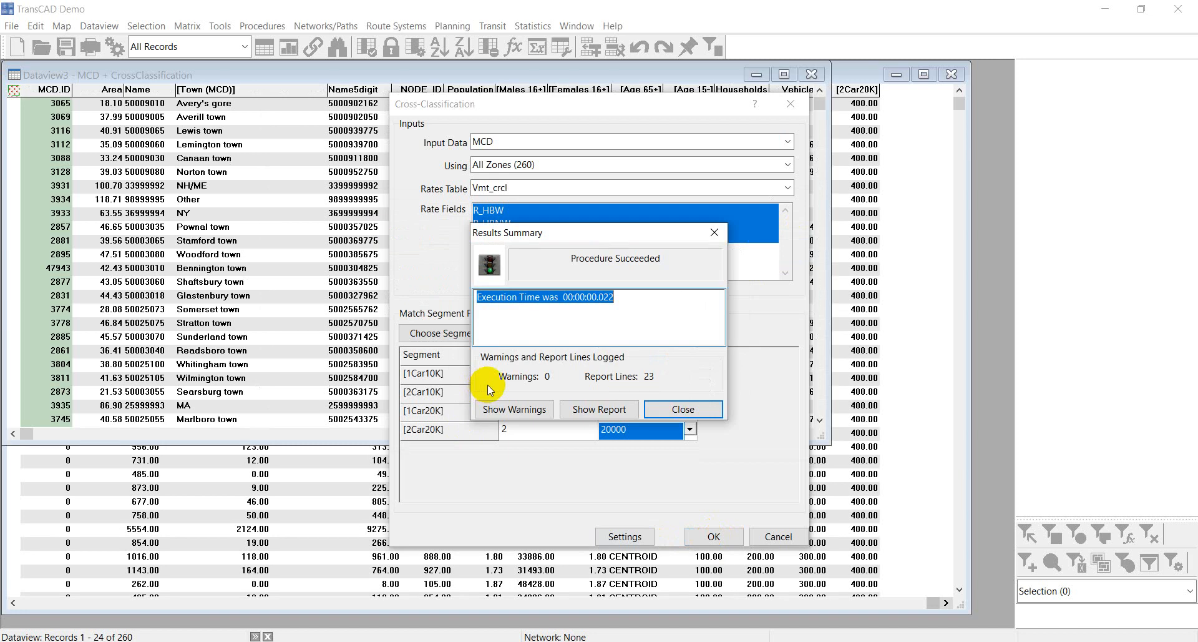
pyautogui.click(677, 407)
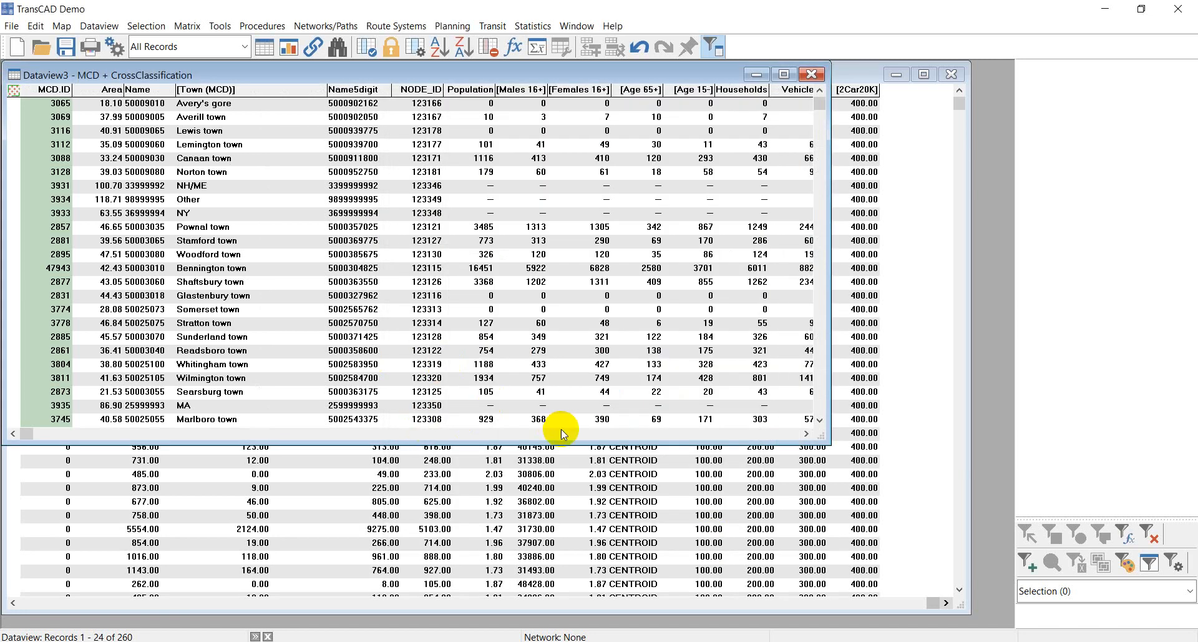
# Examine the HBW trip production column alongside the household segment columns in the joined MCD and CrossClassification results.
pyautogui.click(576, 435)
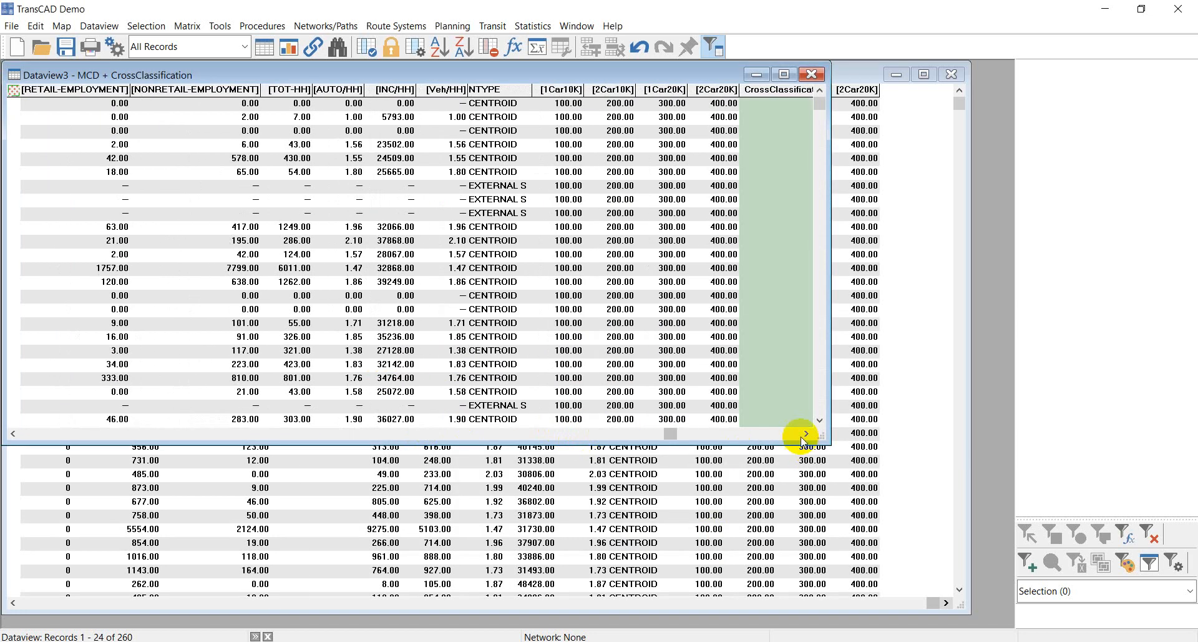
pyautogui.click(803, 435)
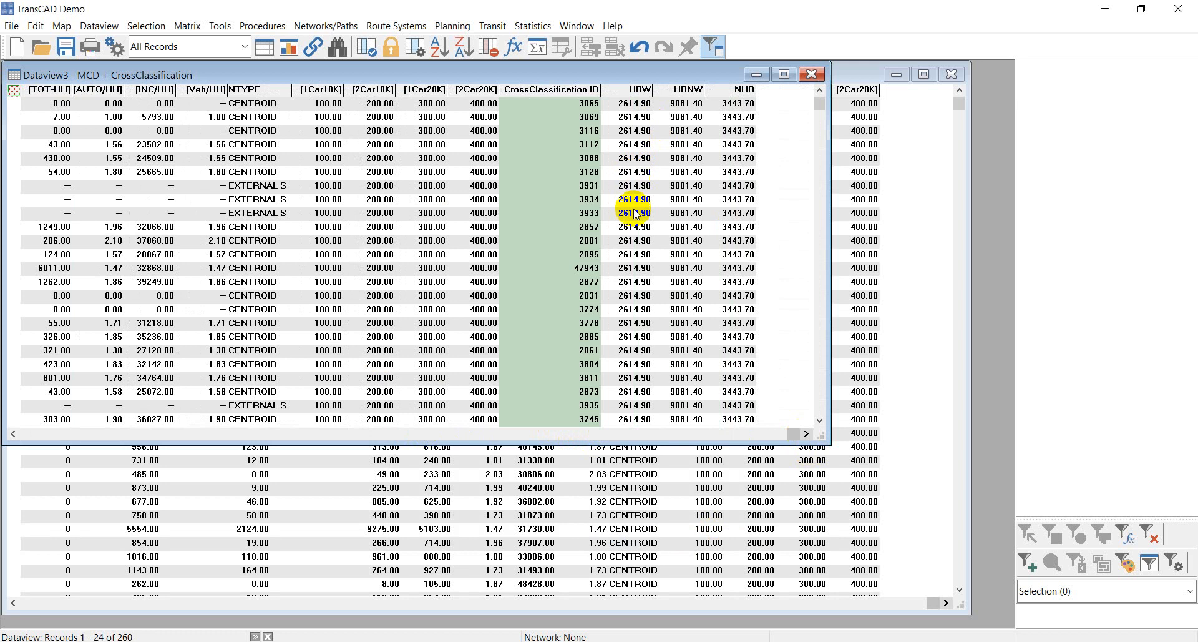
pyautogui.moveTo(639, 106); pyautogui.dragTo(653, 295)
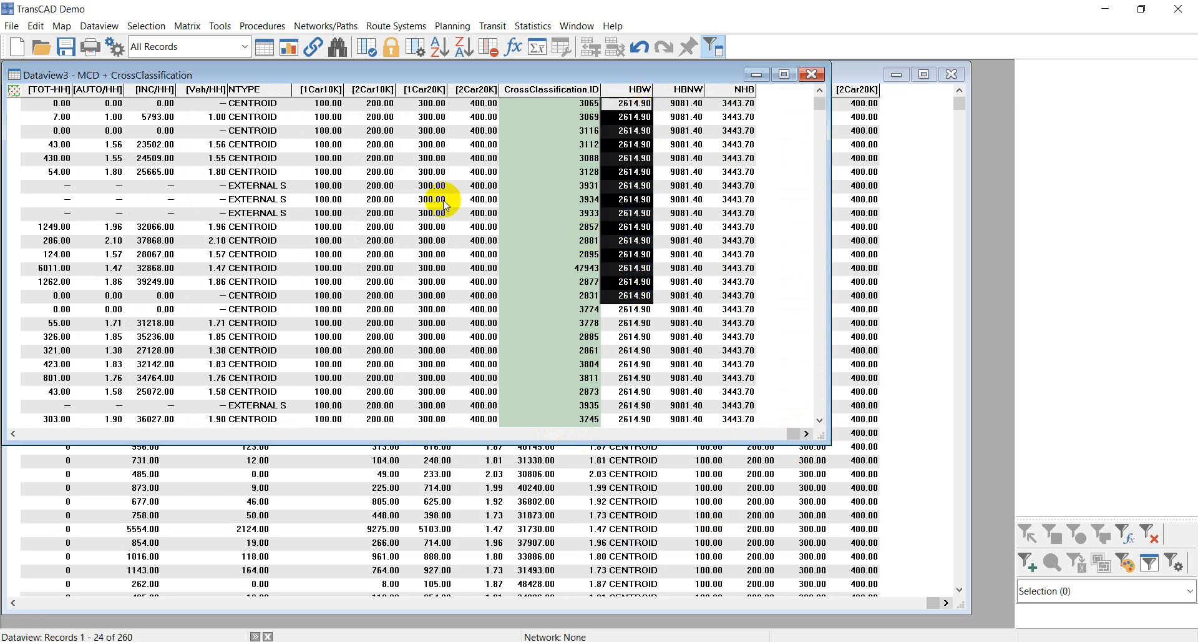
pyautogui.click(631, 310)
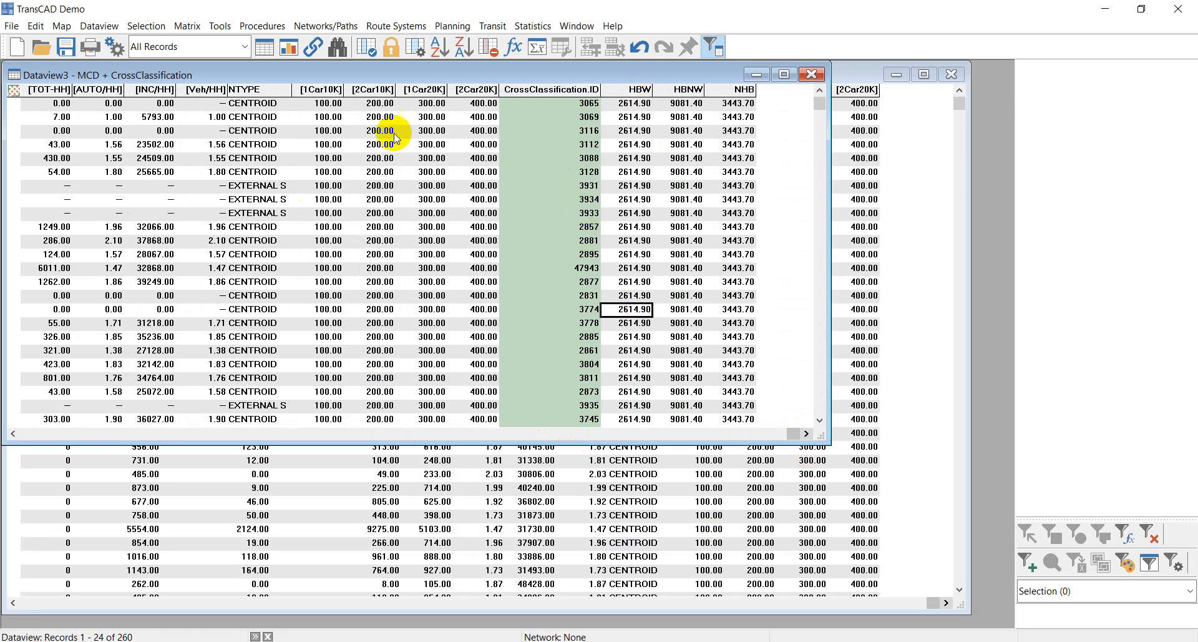
pyautogui.moveTo(317, 103); pyautogui.dragTo(320, 391)
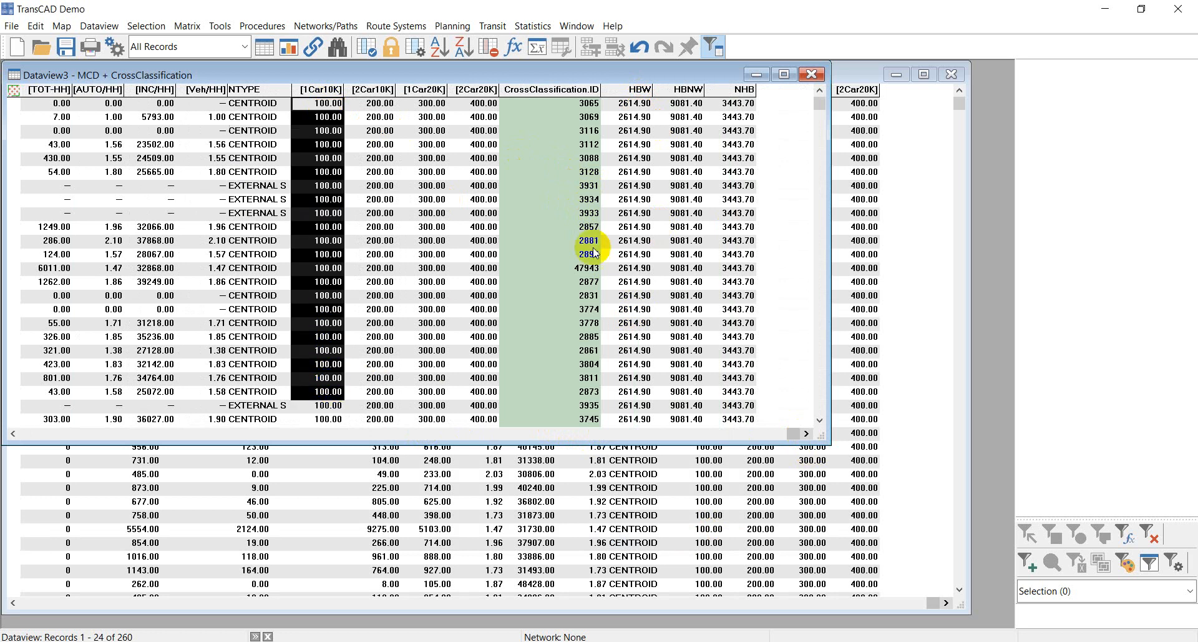
pyautogui.click(642, 117)
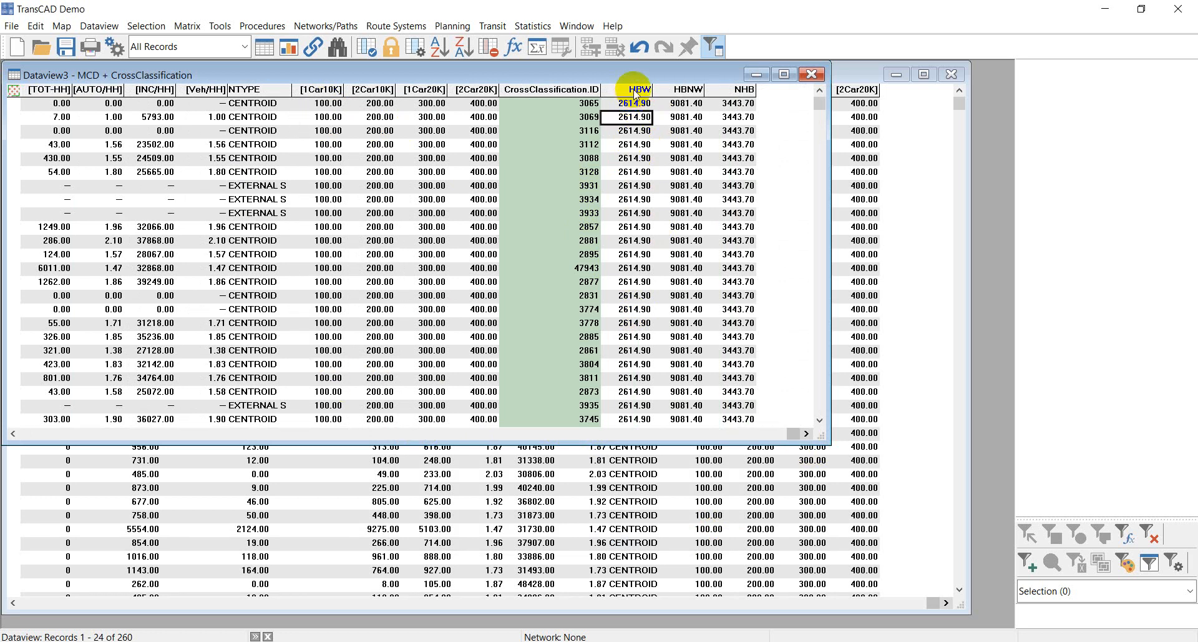
pyautogui.click(642, 94)
pyautogui.click(624, 158)
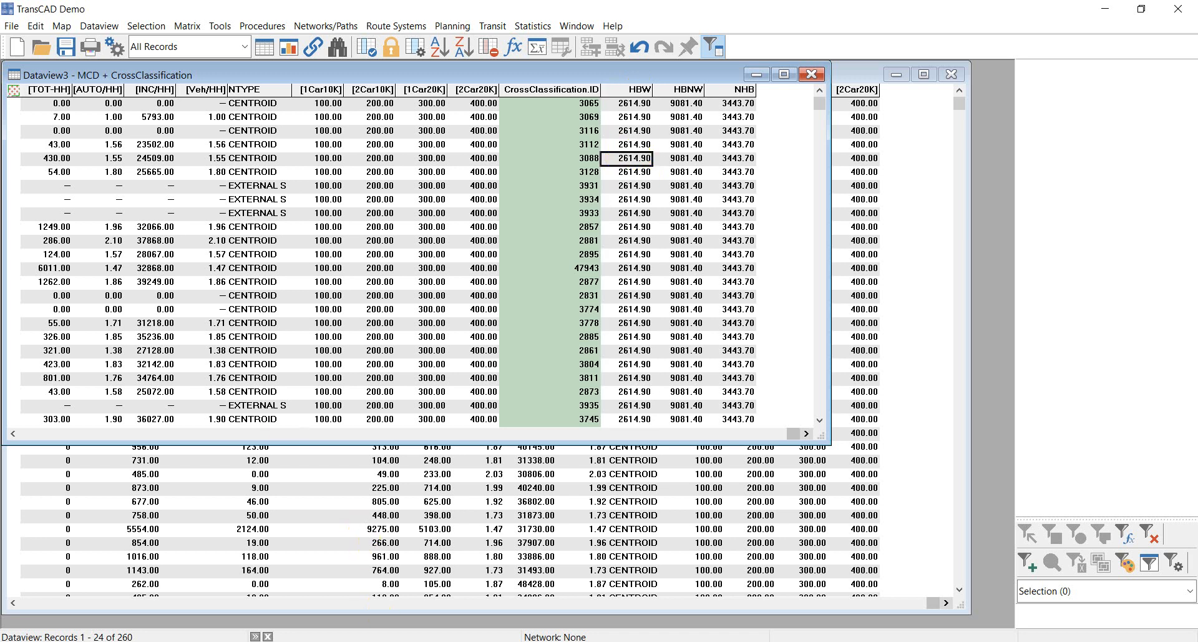
# Switch to the PowerPoint slide on trip production by household categories and compare the 100-household category with the formula's first term.
pyautogui.hotkey('alt', 'Tab')
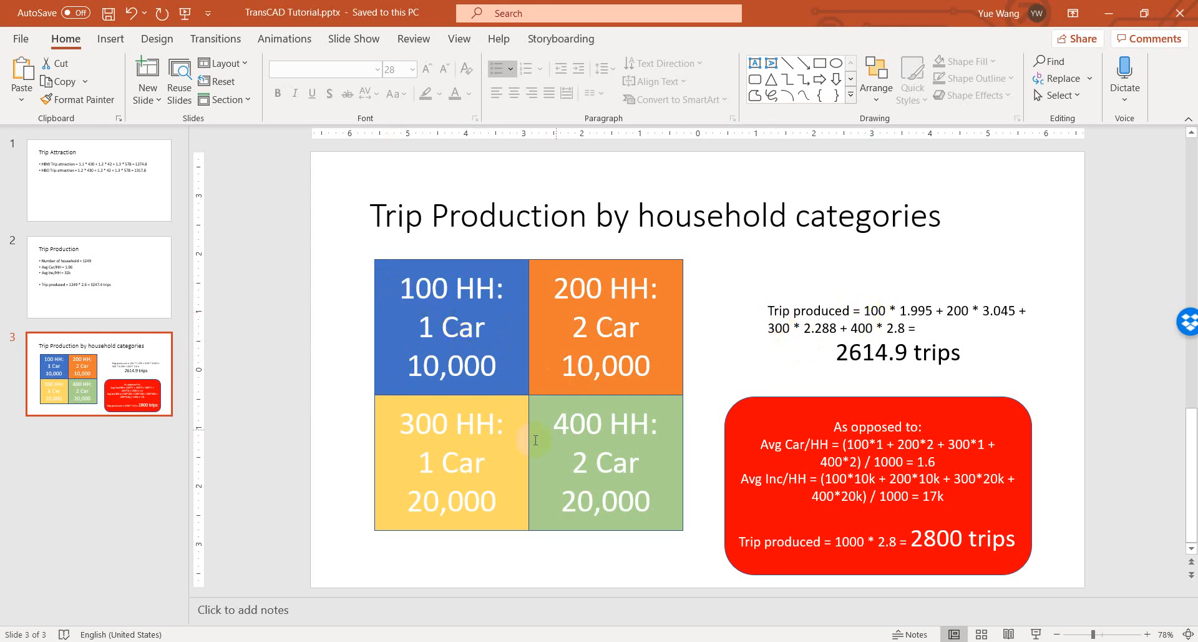
pyautogui.doubleClick(402, 284)
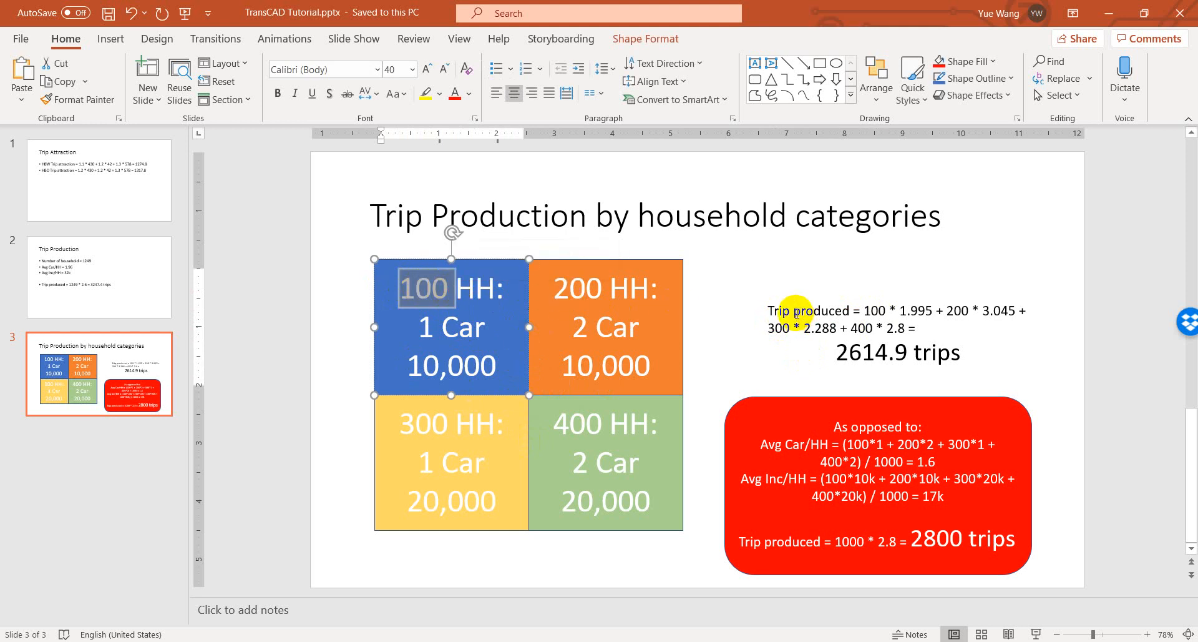
pyautogui.click(771, 310)
pyautogui.moveTo(773, 309); pyautogui.dragTo(852, 310)
pyautogui.click(865, 310)
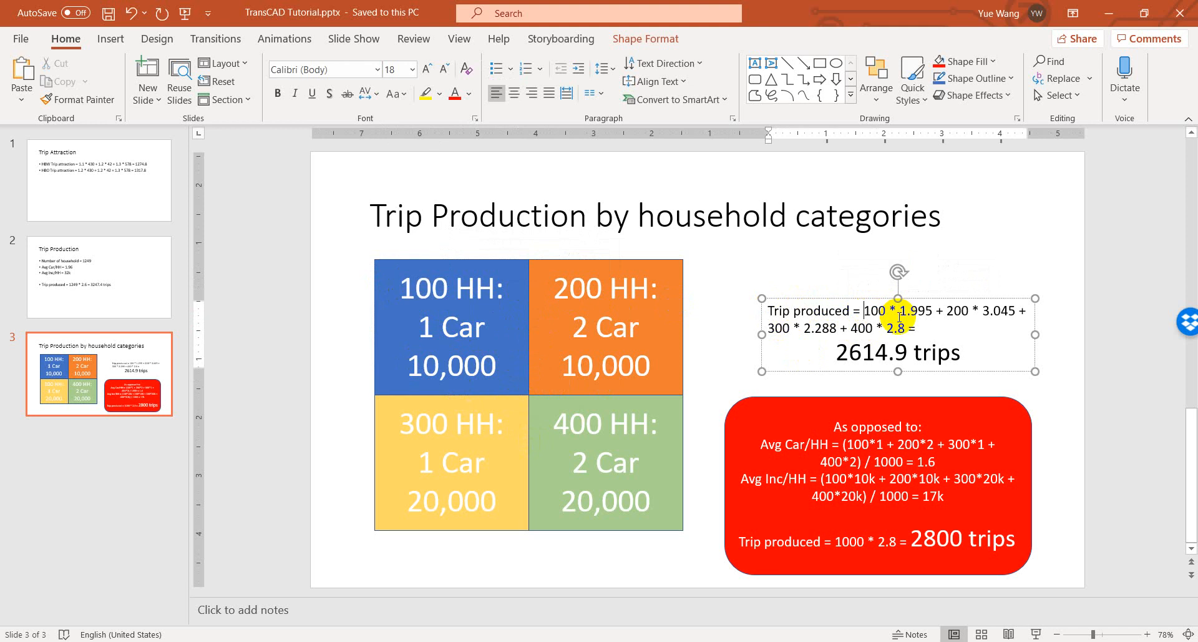
pyautogui.moveTo(865, 310); pyautogui.dragTo(886, 311)
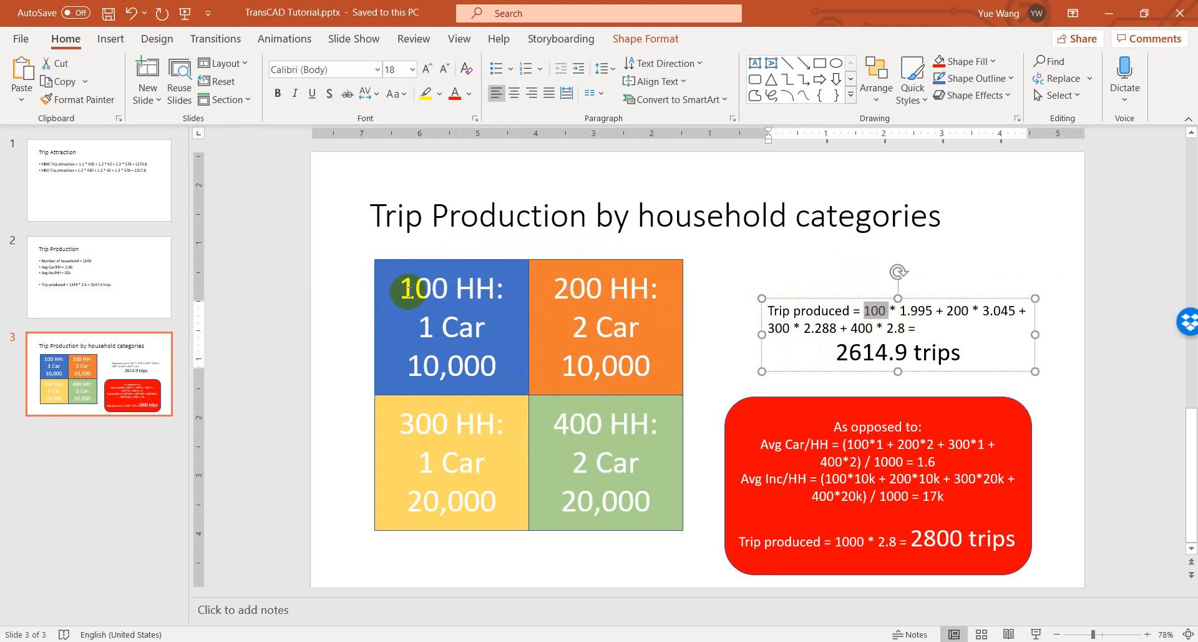
pyautogui.moveTo(900, 311); pyautogui.dragTo(933, 310)
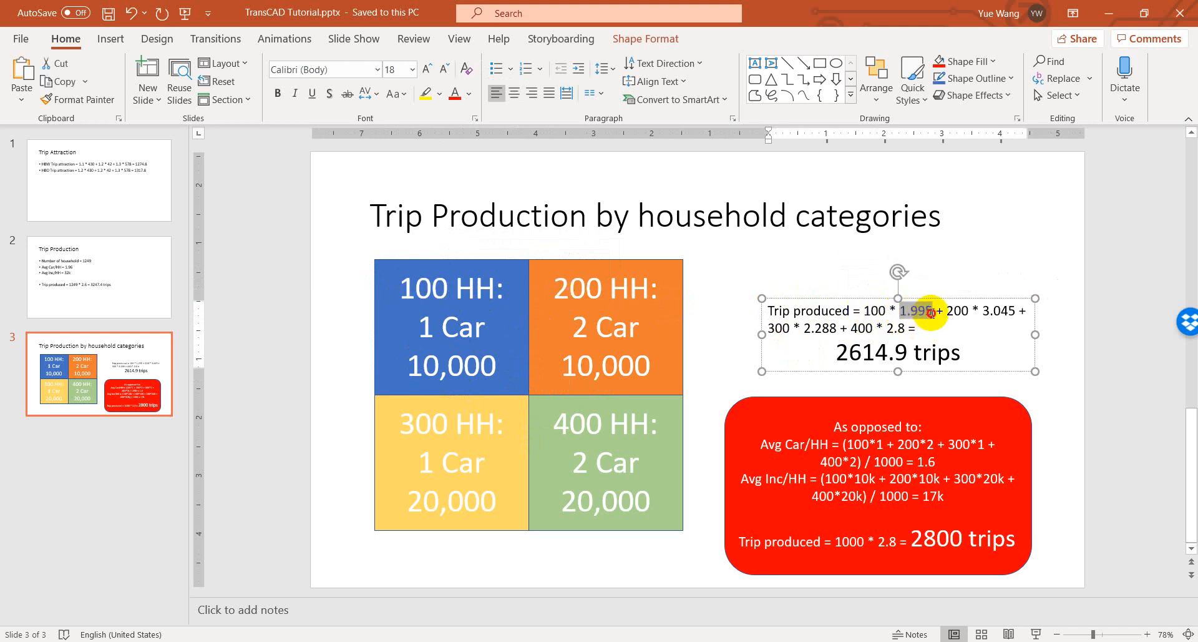
pyautogui.tripleClick(425, 328)
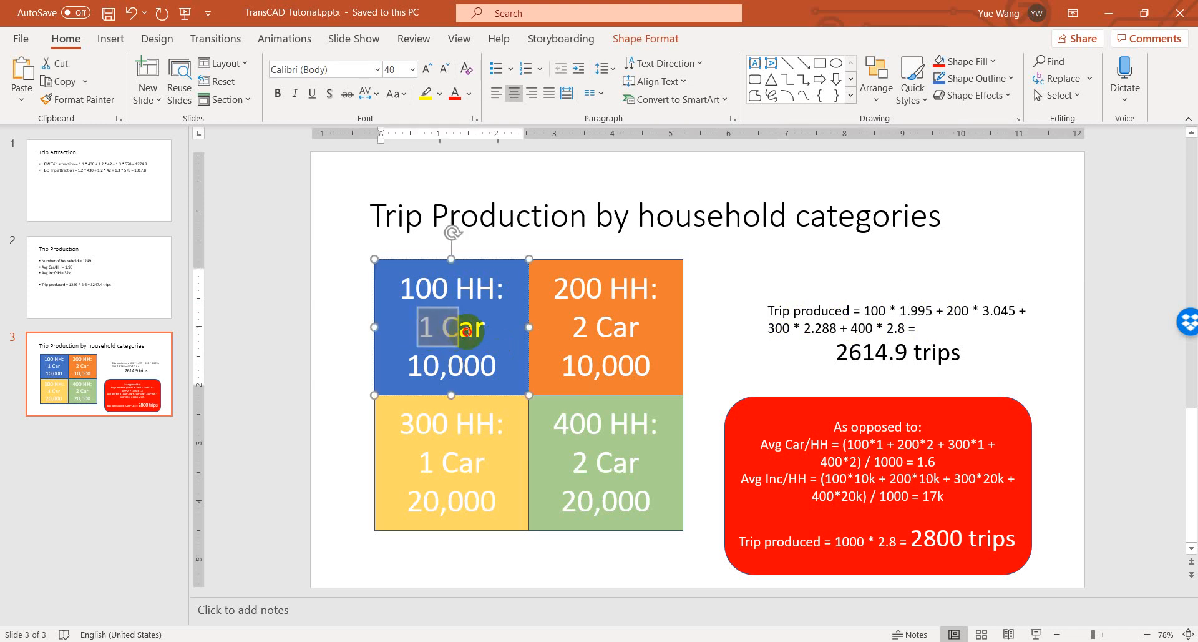
pyautogui.moveTo(410, 366); pyautogui.dragTo(496, 366)
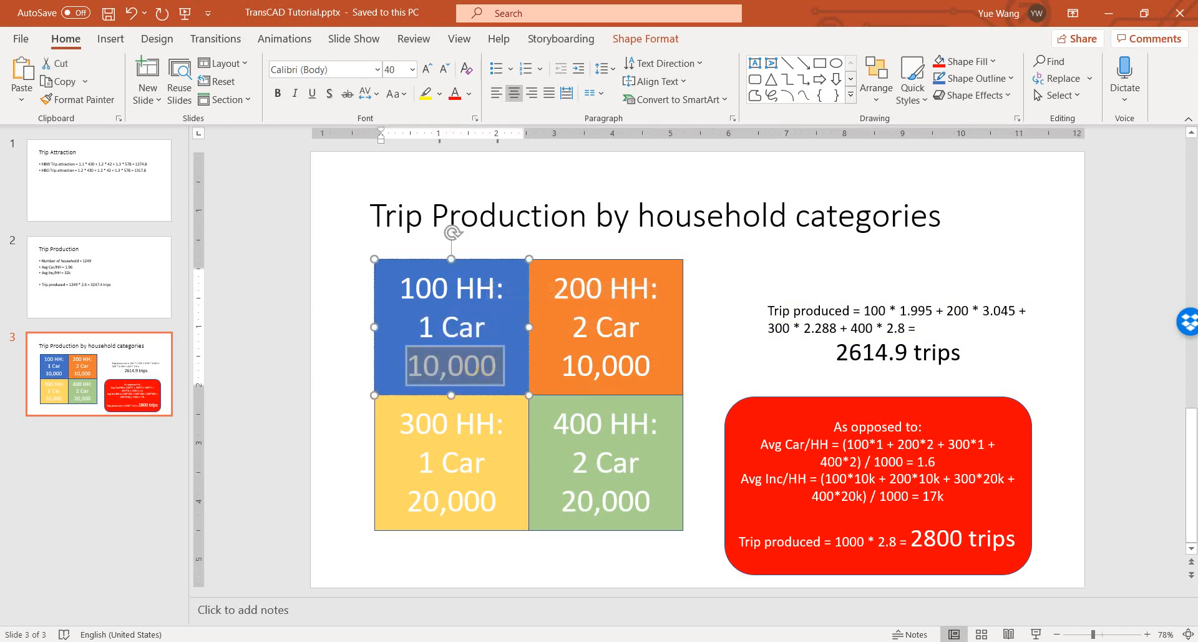
# Switch to TransCAD and look up the R_HBW rate for 1 car and 10000 income in the Vmt_crcl table.
pyautogui.click(149, 640)
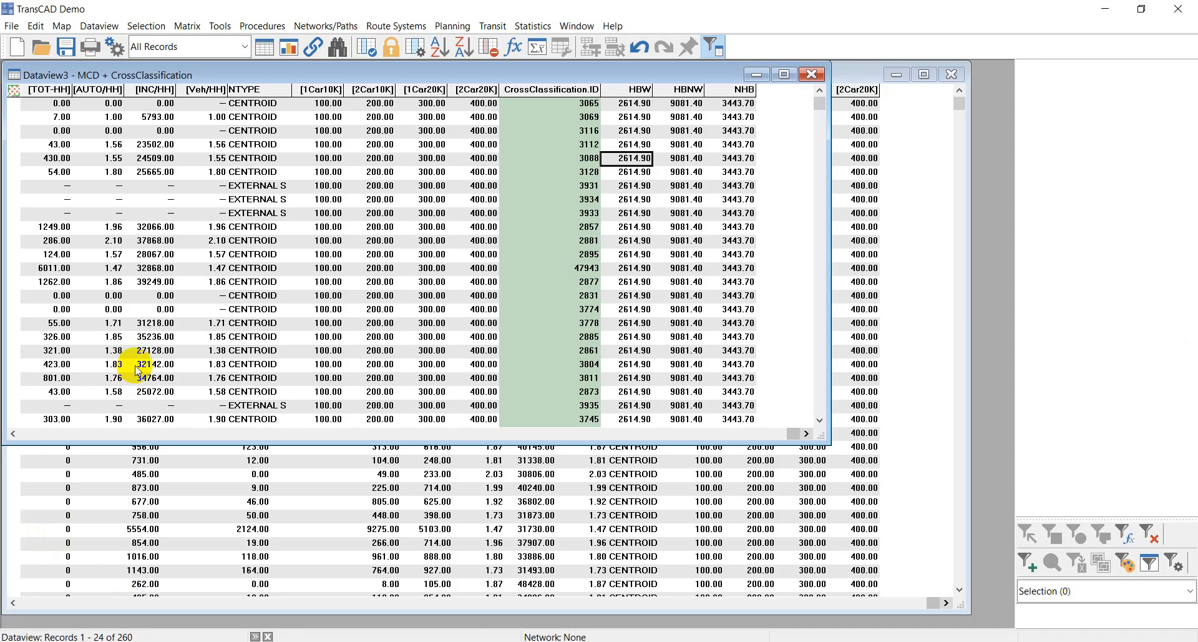
pyautogui.click(578, 26)
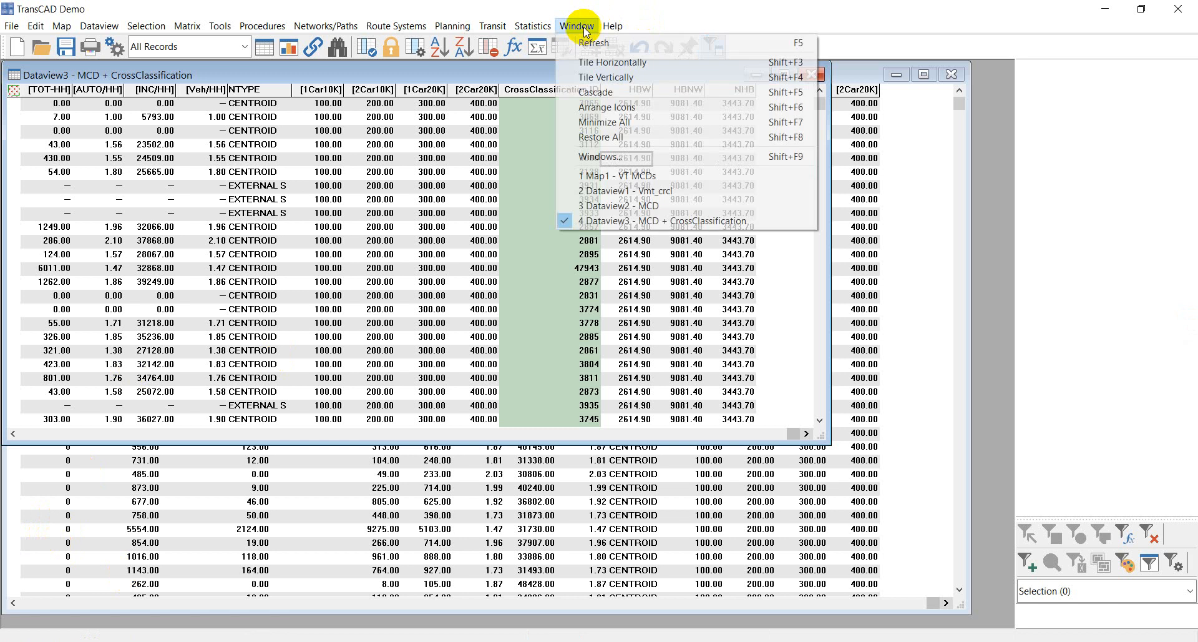
pyautogui.click(663, 191)
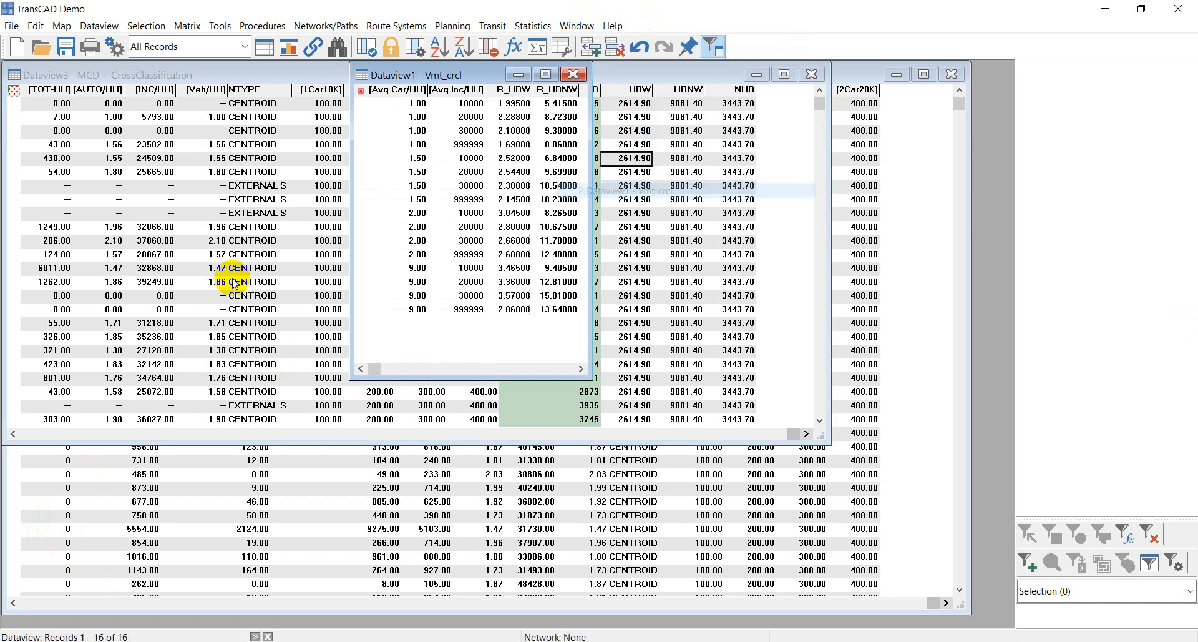
pyautogui.moveTo(416, 104); pyautogui.dragTo(516, 107)
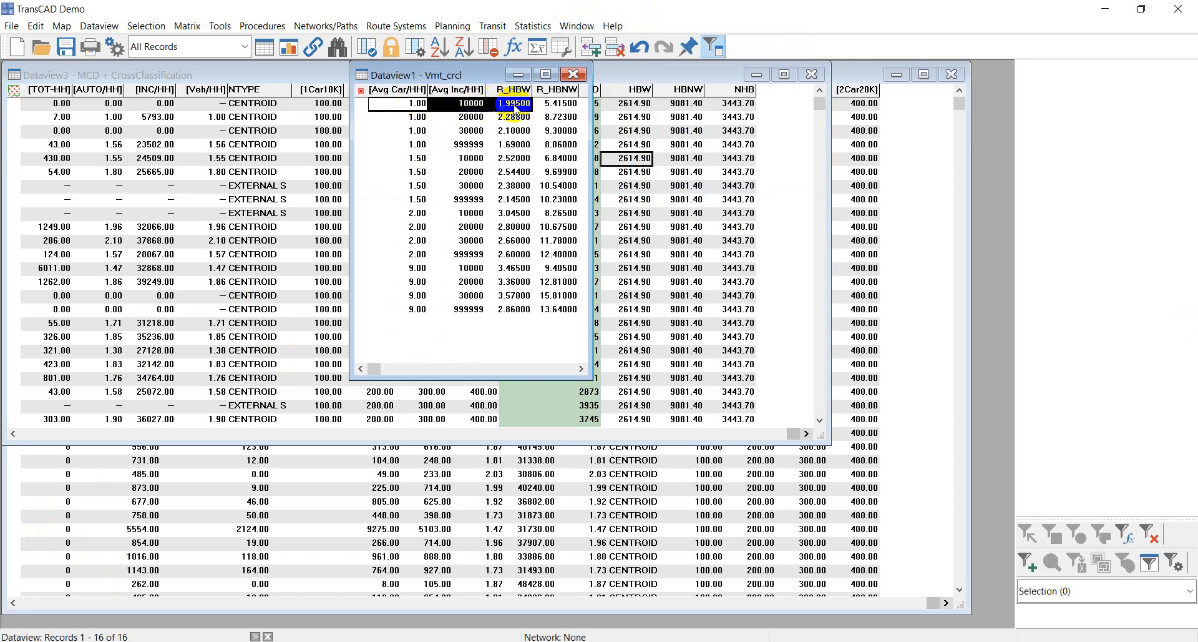
pyautogui.click(507, 110)
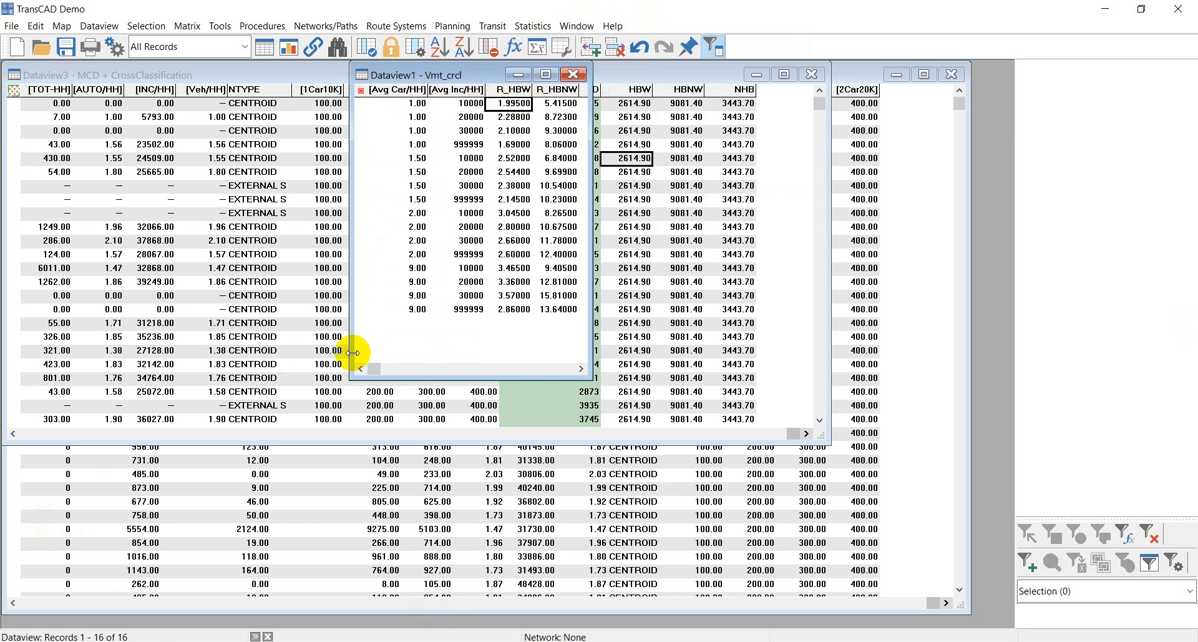
# Review the four-category trip production formula and its total on the PowerPoint slide, and compare the total with the HBW results in TransCAD.
pyautogui.hotkey('alt', 'Tab')
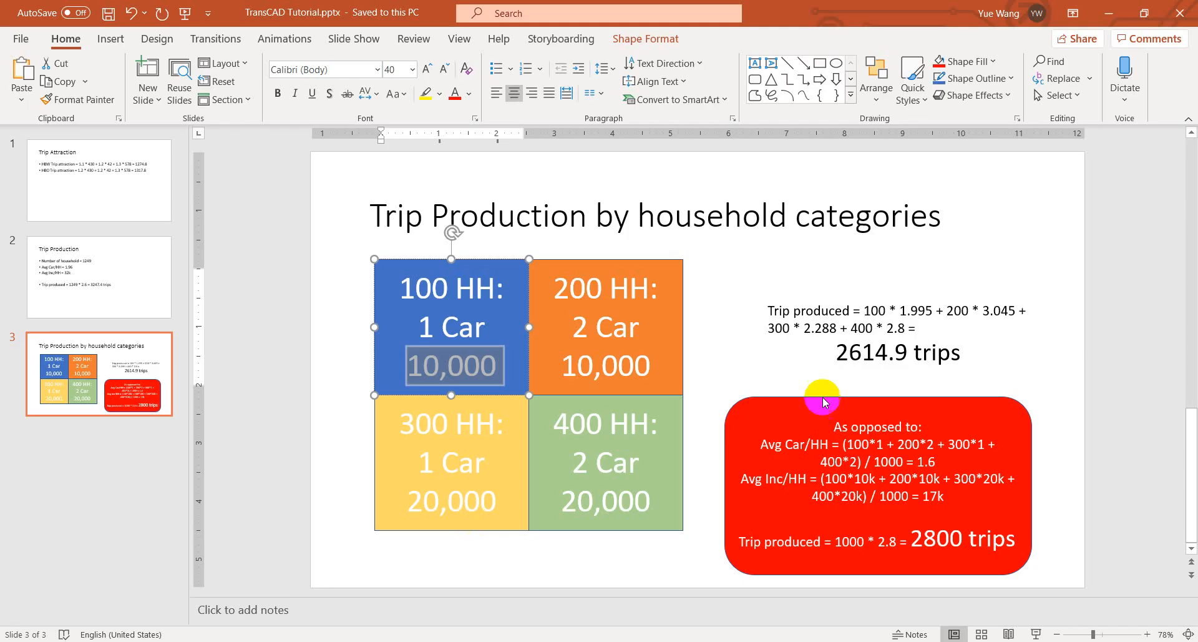
pyautogui.click(865, 306)
pyautogui.moveTo(865, 306); pyautogui.dragTo(915, 327)
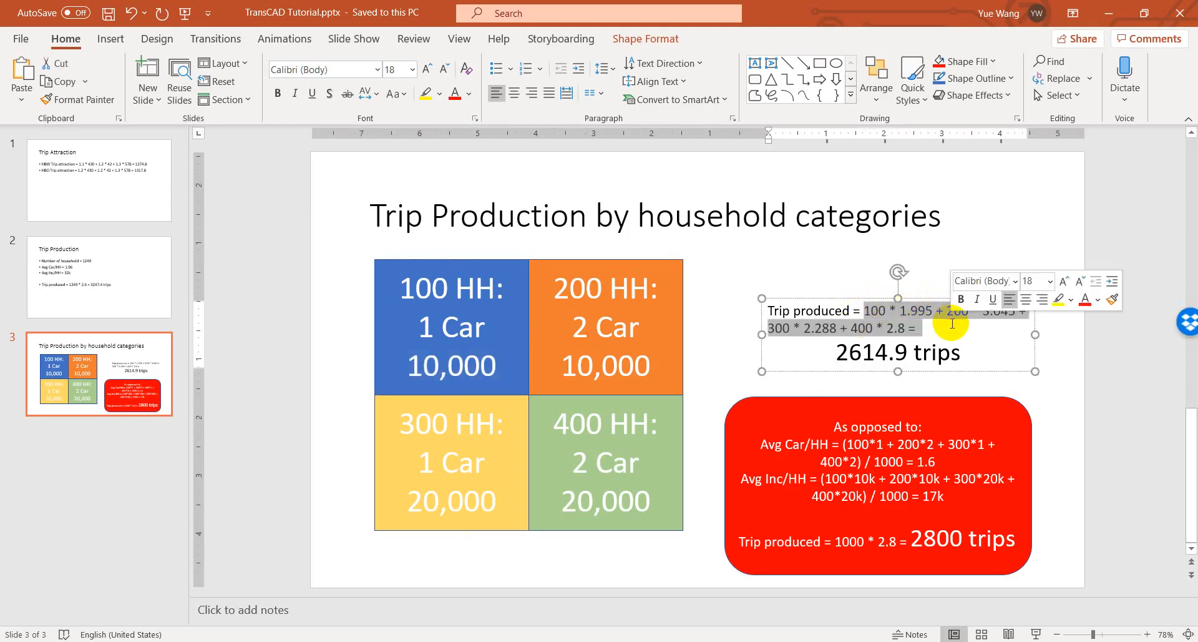
pyautogui.click(834, 353)
pyautogui.moveTo(831, 354); pyautogui.dragTo(887, 352)
pyautogui.click(868, 352)
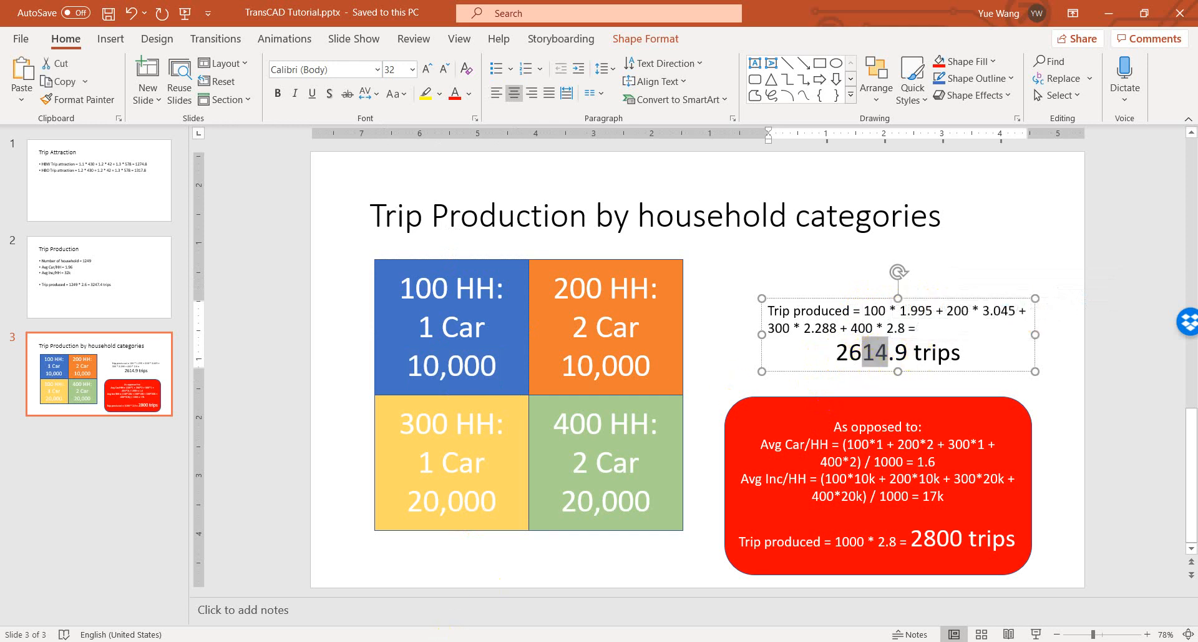
pyautogui.click(448, 641)
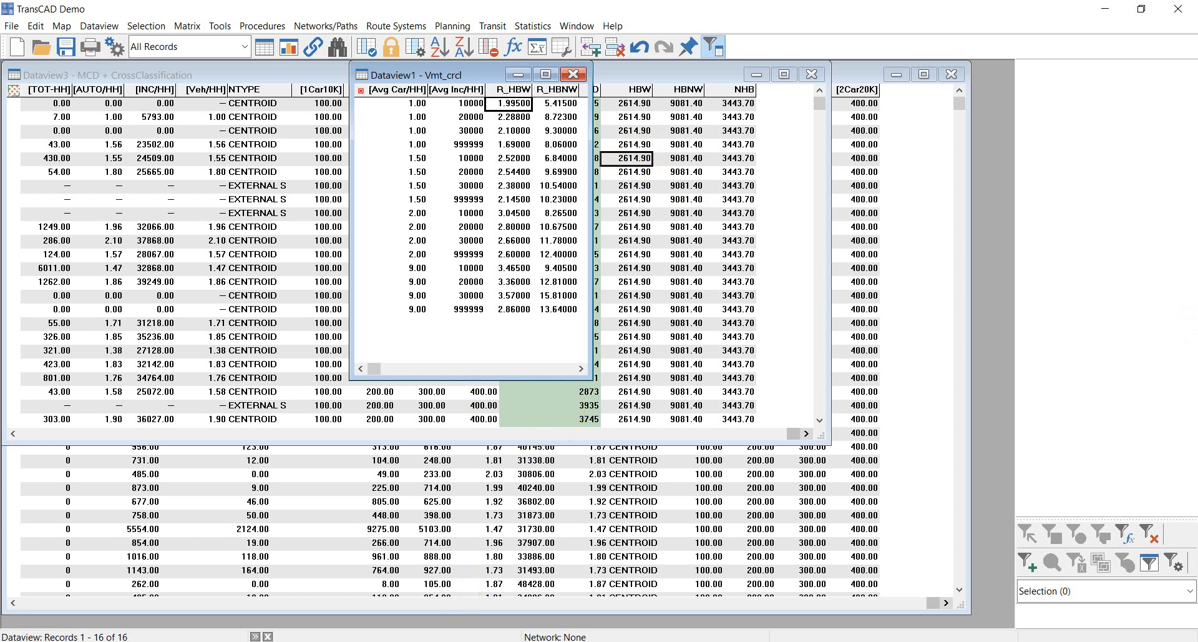
# Return to the PowerPoint slide and examine the contrasting trip calculation based on average cars and income per household.
pyautogui.click(450, 641)
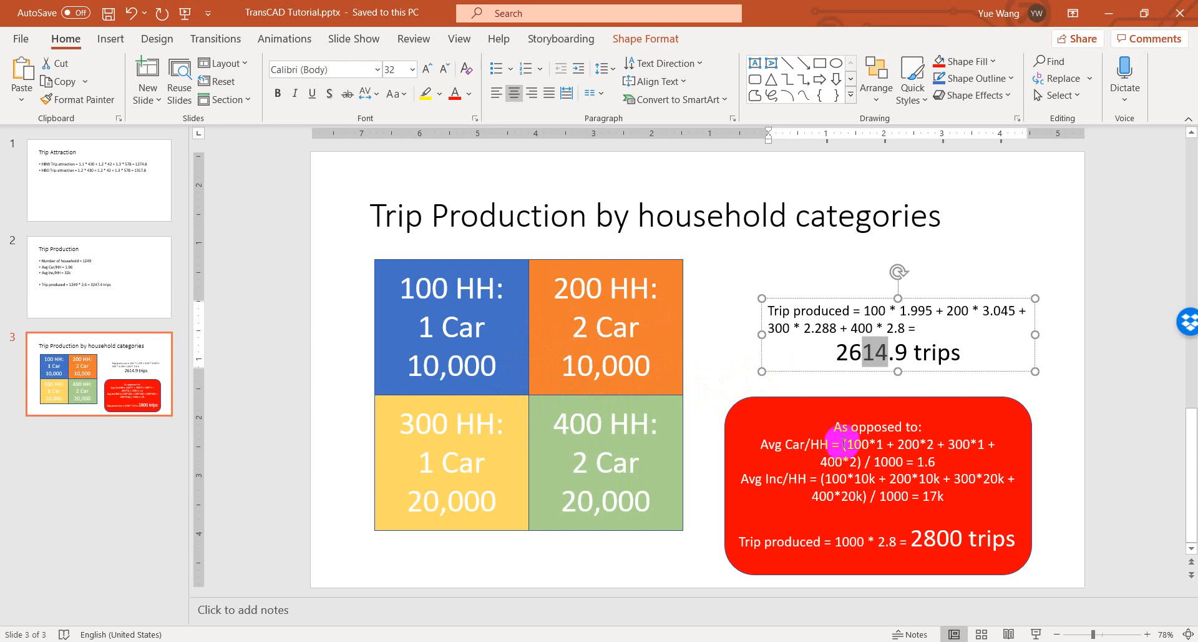
pyautogui.moveTo(833, 426); pyautogui.dragTo(916, 440)
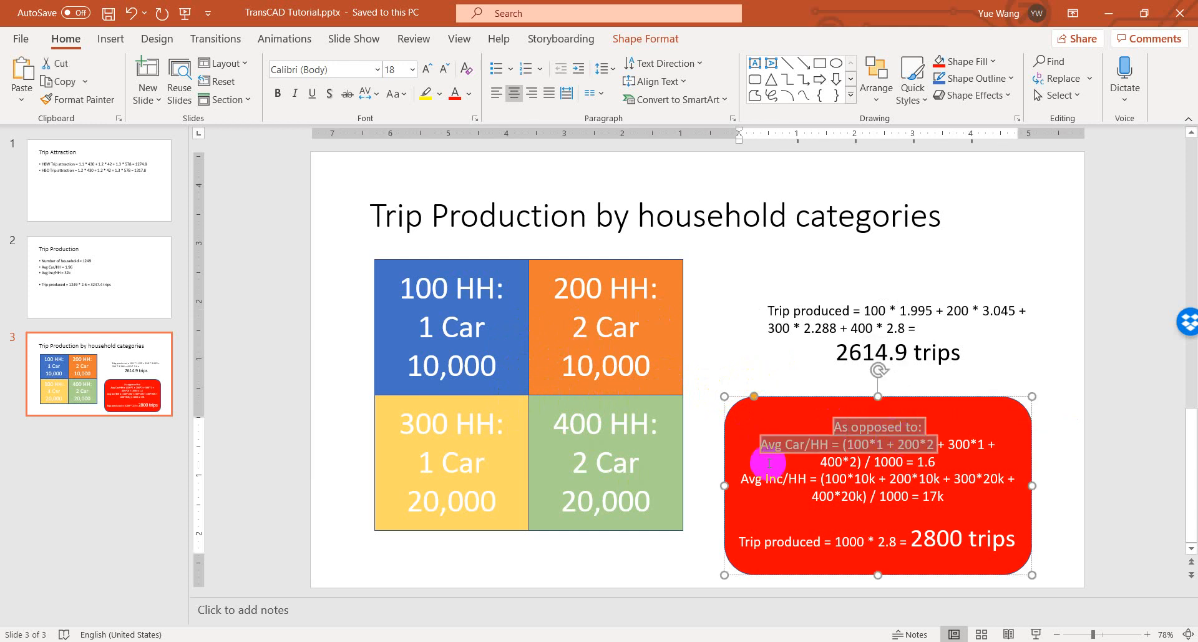